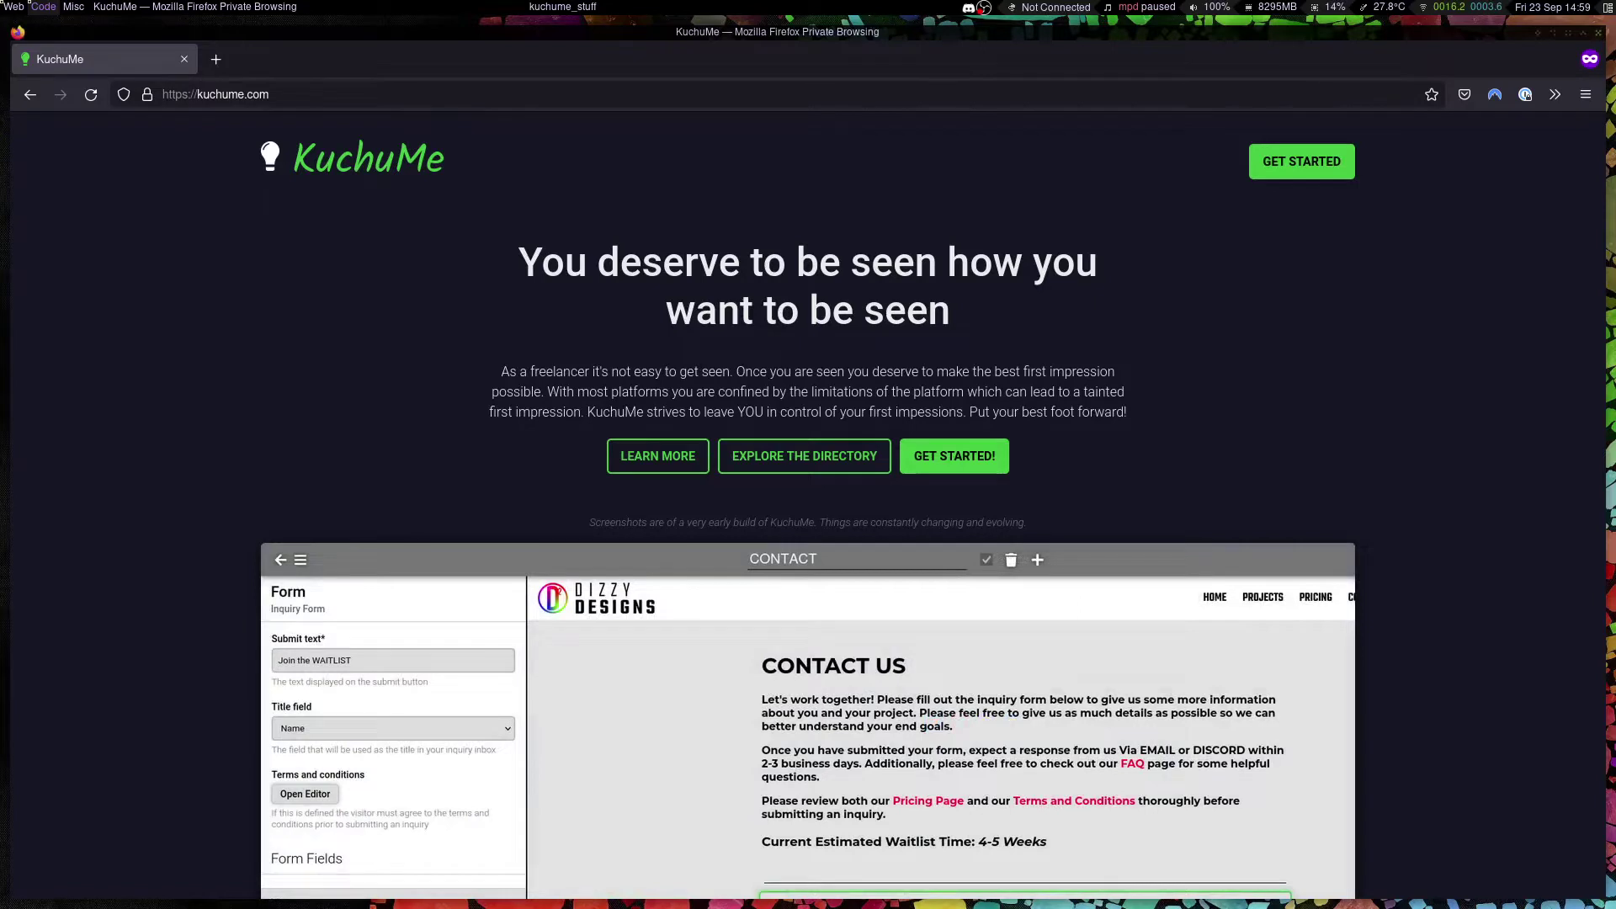
- Go from Get Started through the sign-in options to the new-account sign-up form
click(1306, 162)
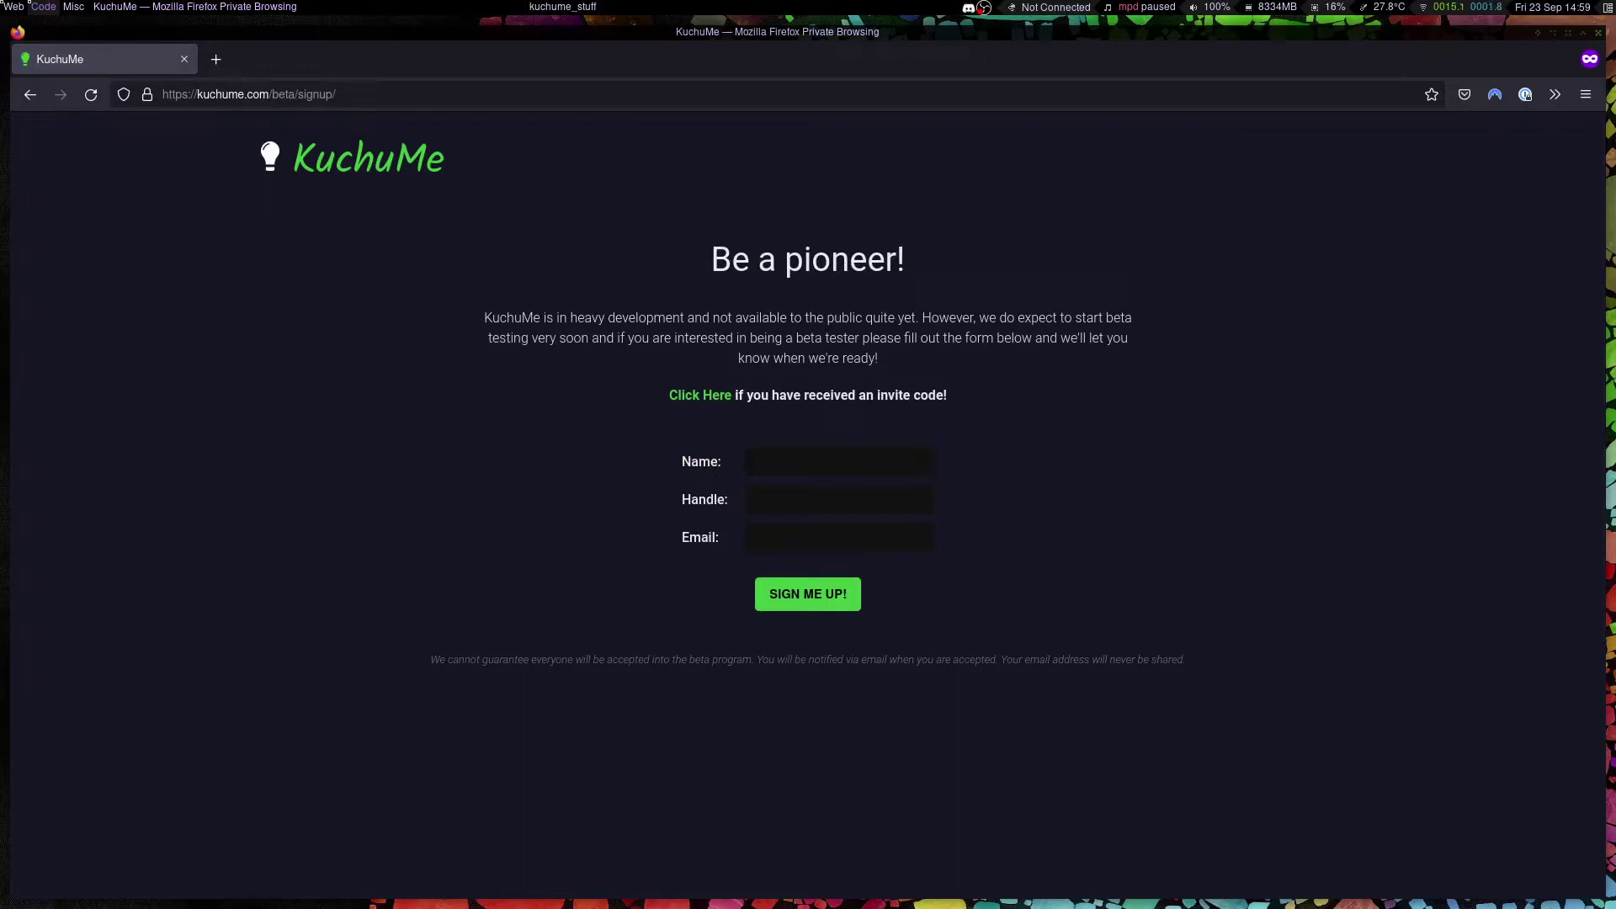
click(692, 402)
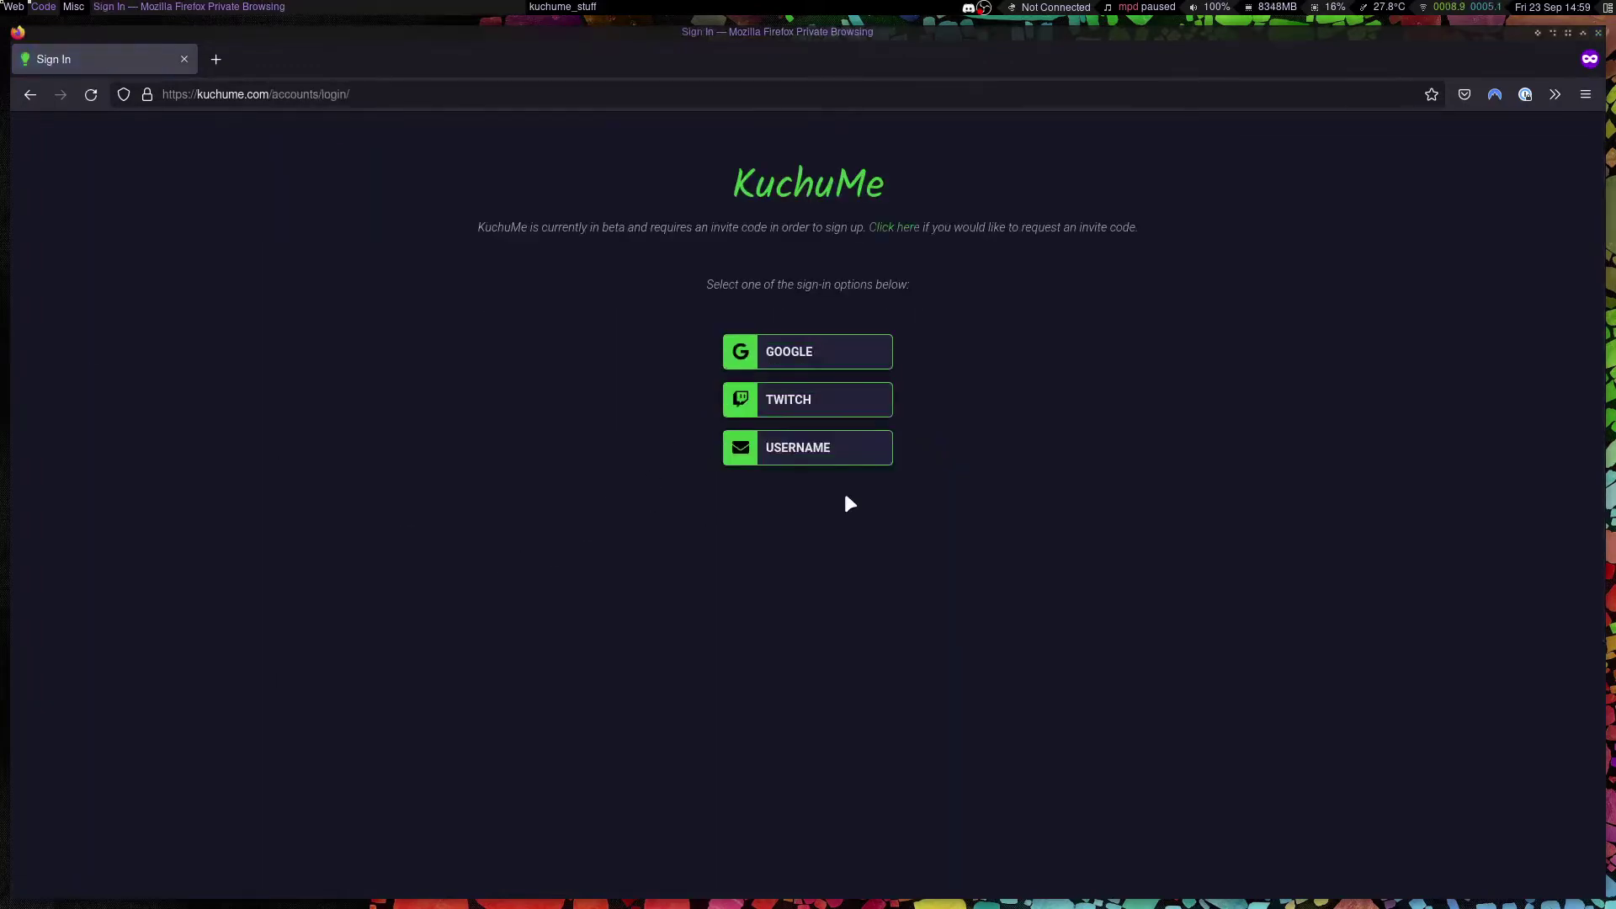
click(840, 460)
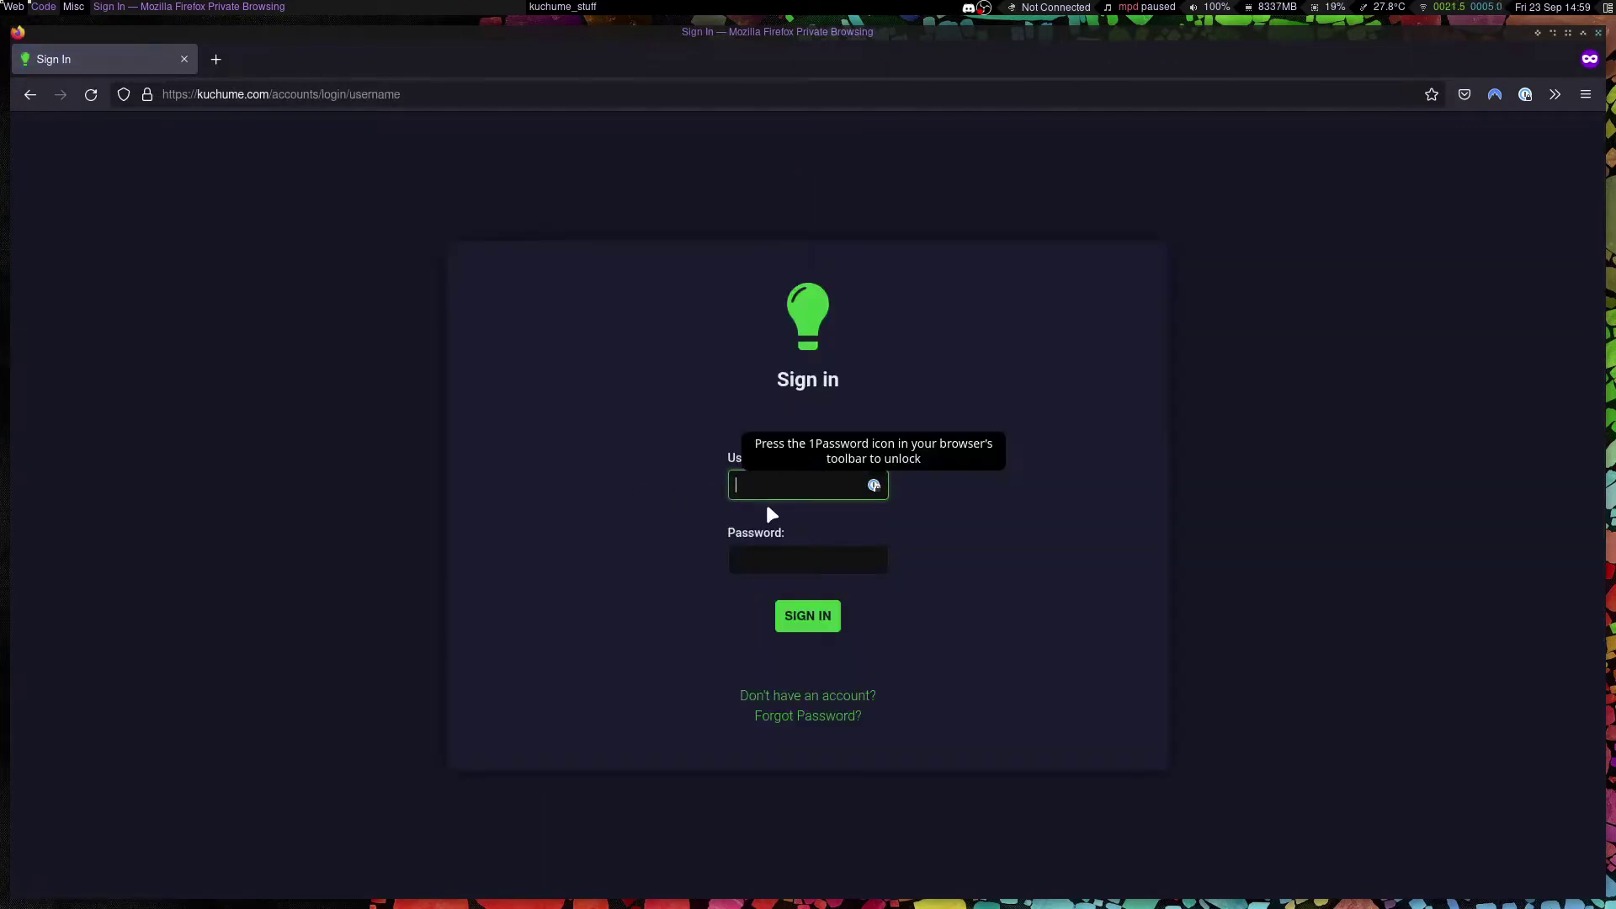
click(953, 679)
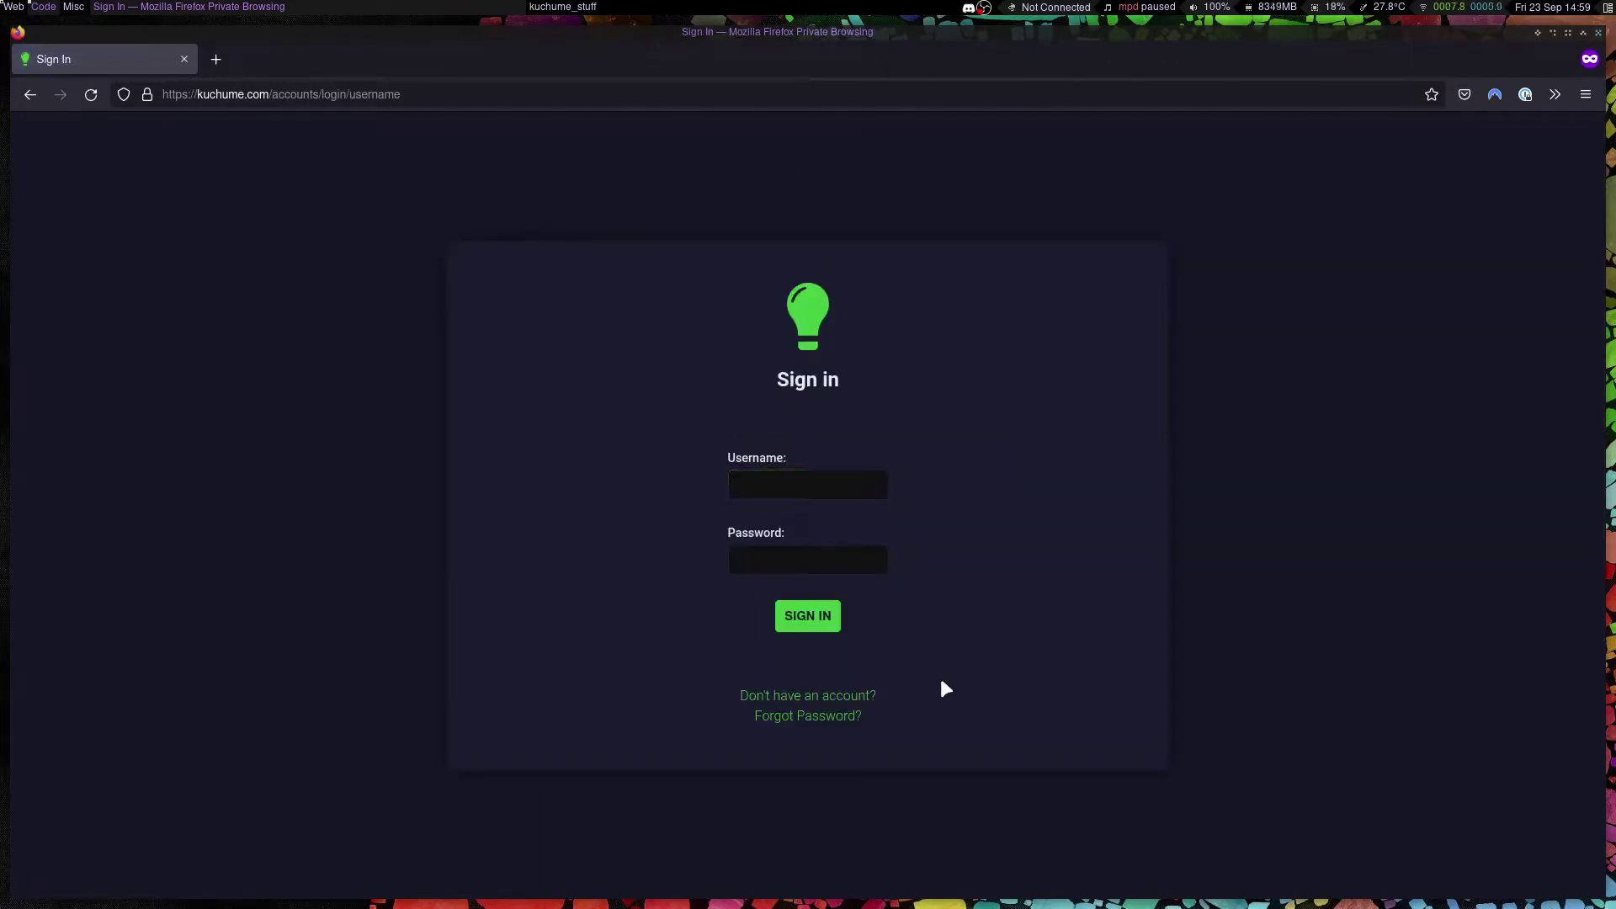
click(842, 699)
- Register with an e-mail address, a username and the password entered twice
click(763, 472)
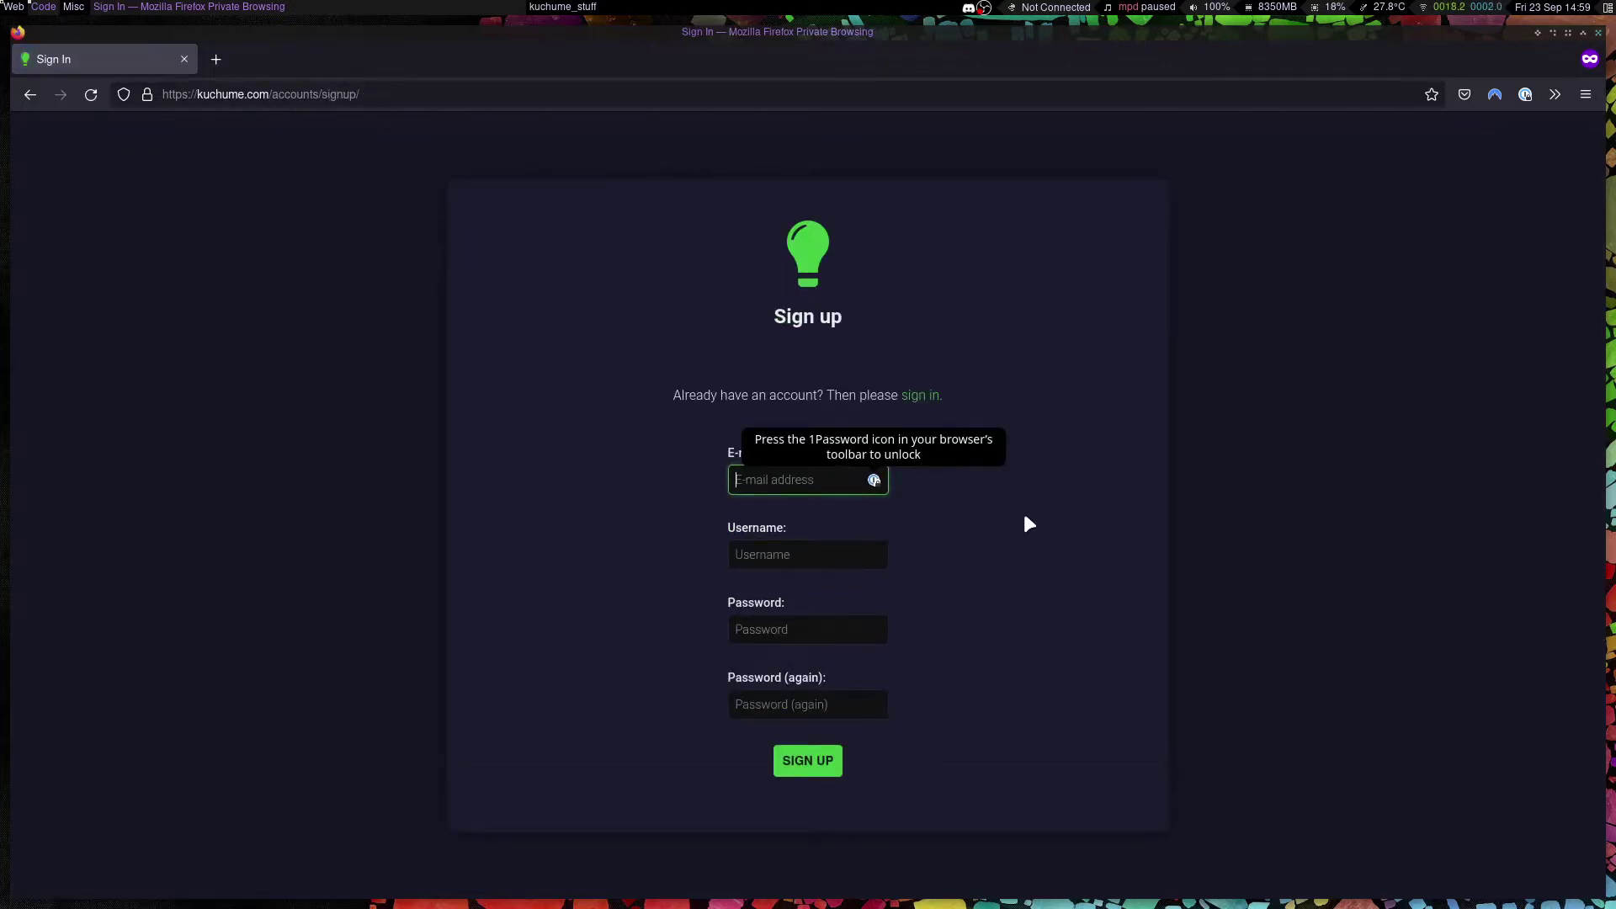
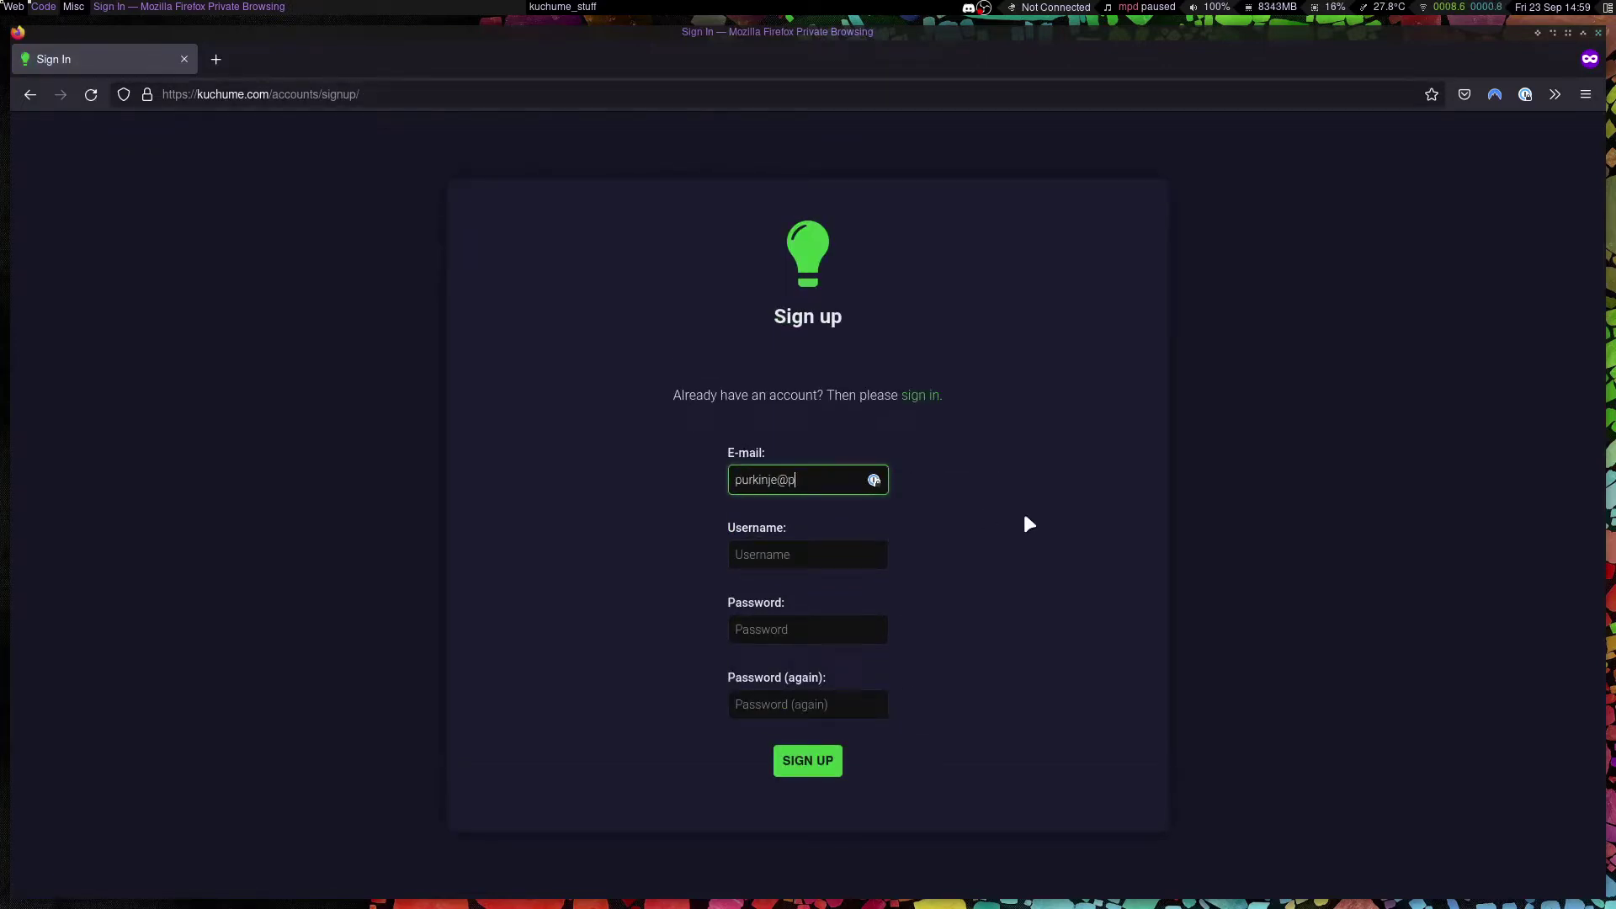
key(Tab)
text(jon)
key(Tab)
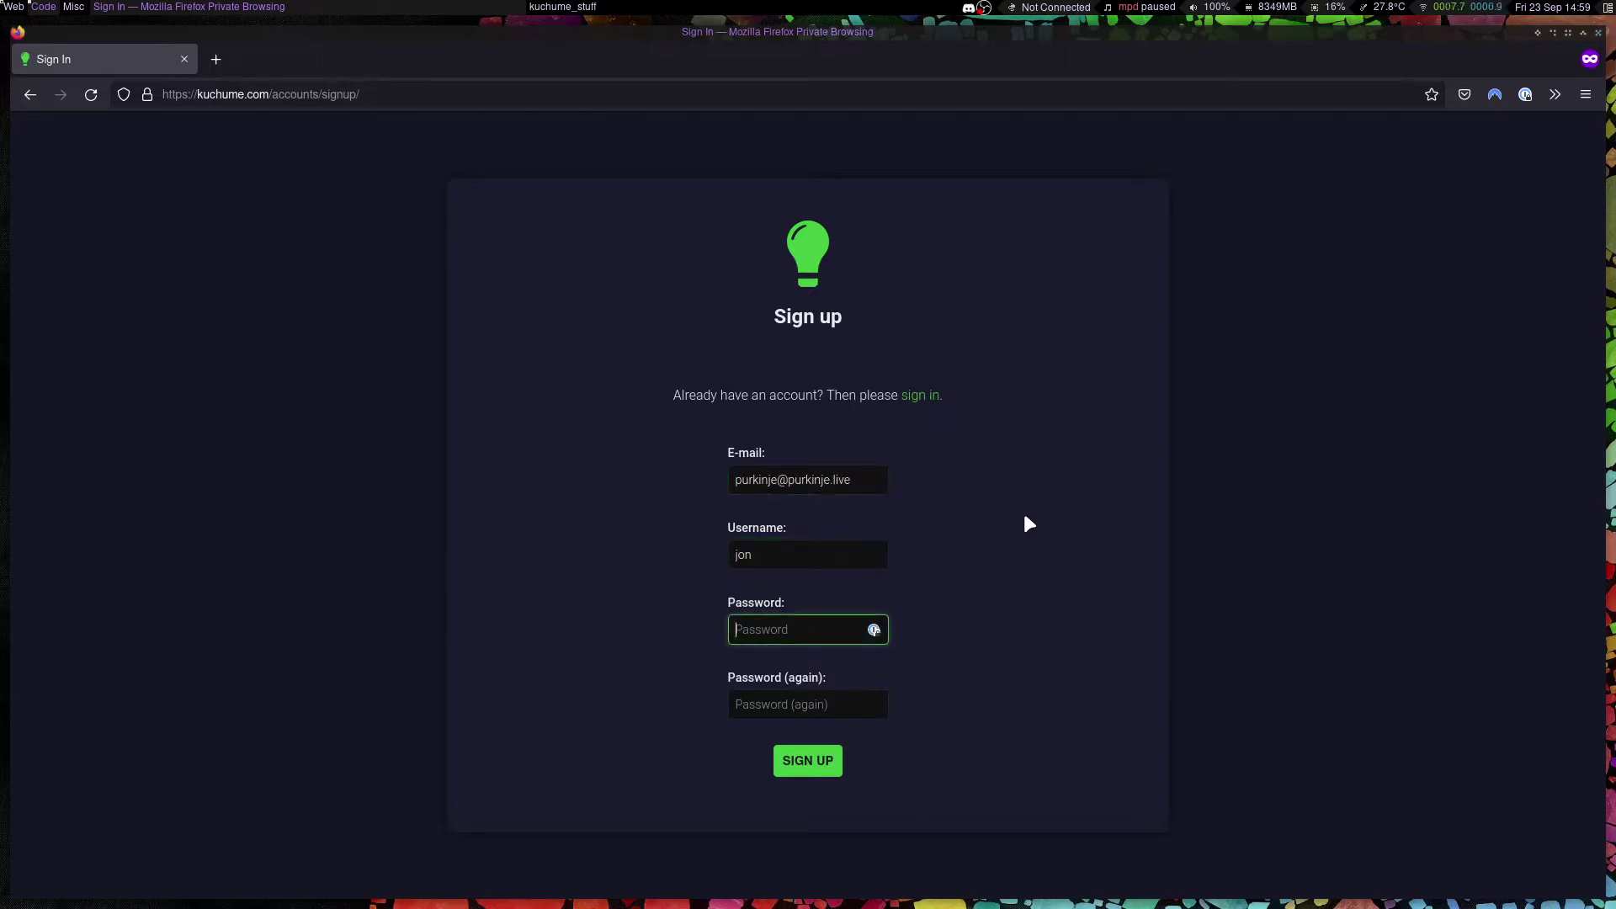
text(*************)
key(Tab)
text(*************)
key(Return)
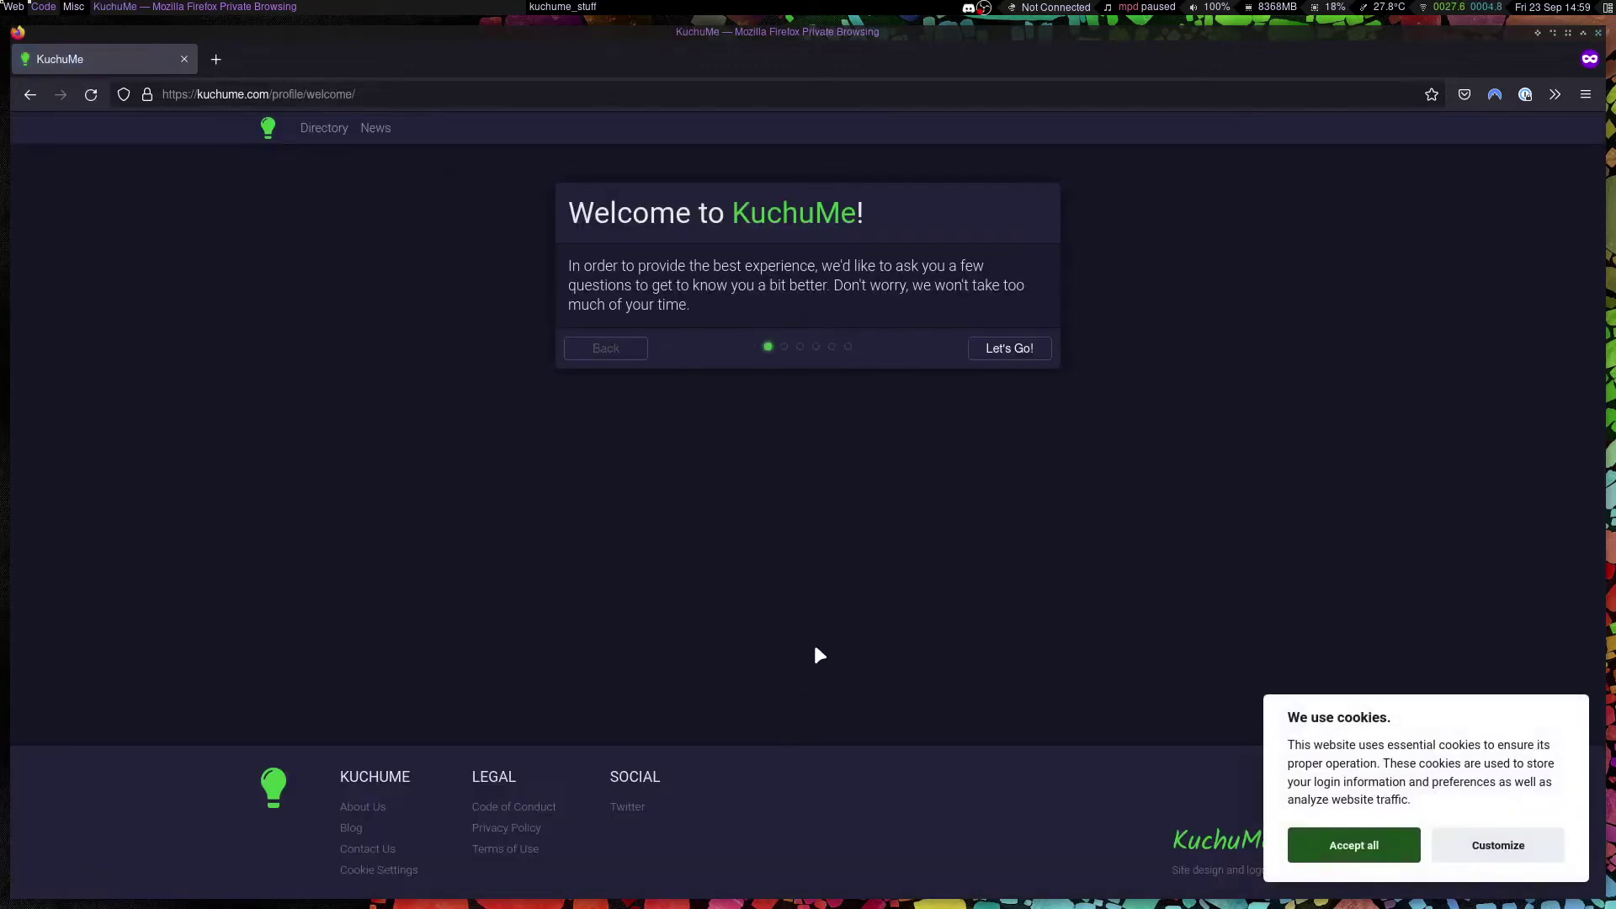
- Accept all cookies, start the welcome questions and paste in the invite code
click(1354, 845)
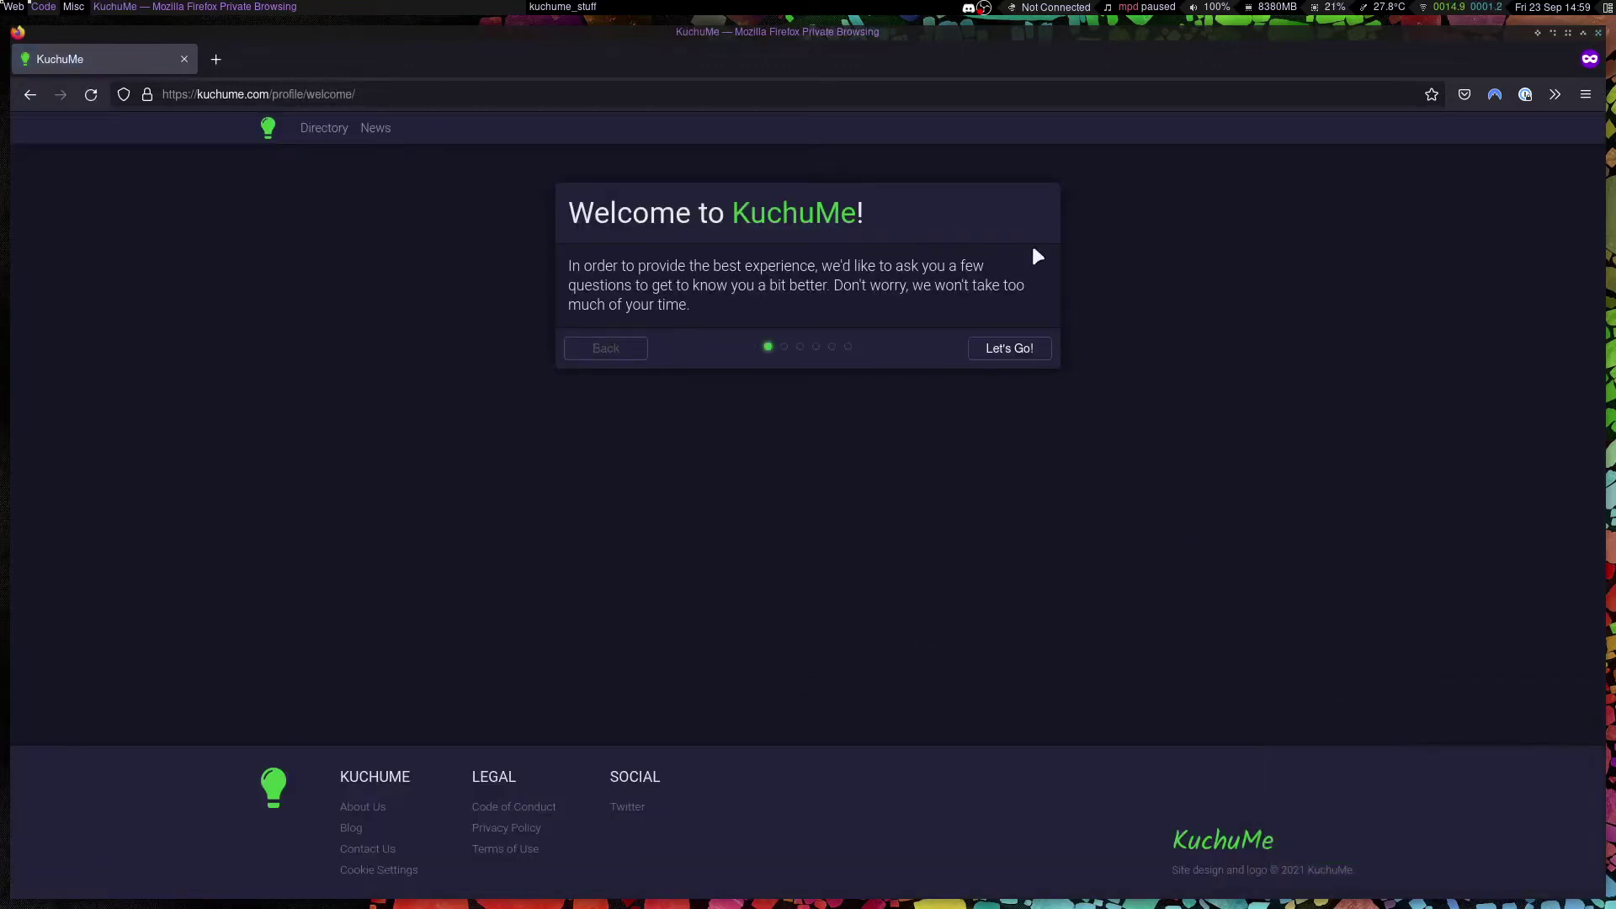
click(1004, 353)
click(823, 323)
key(ctrl+v)
click(1001, 389)
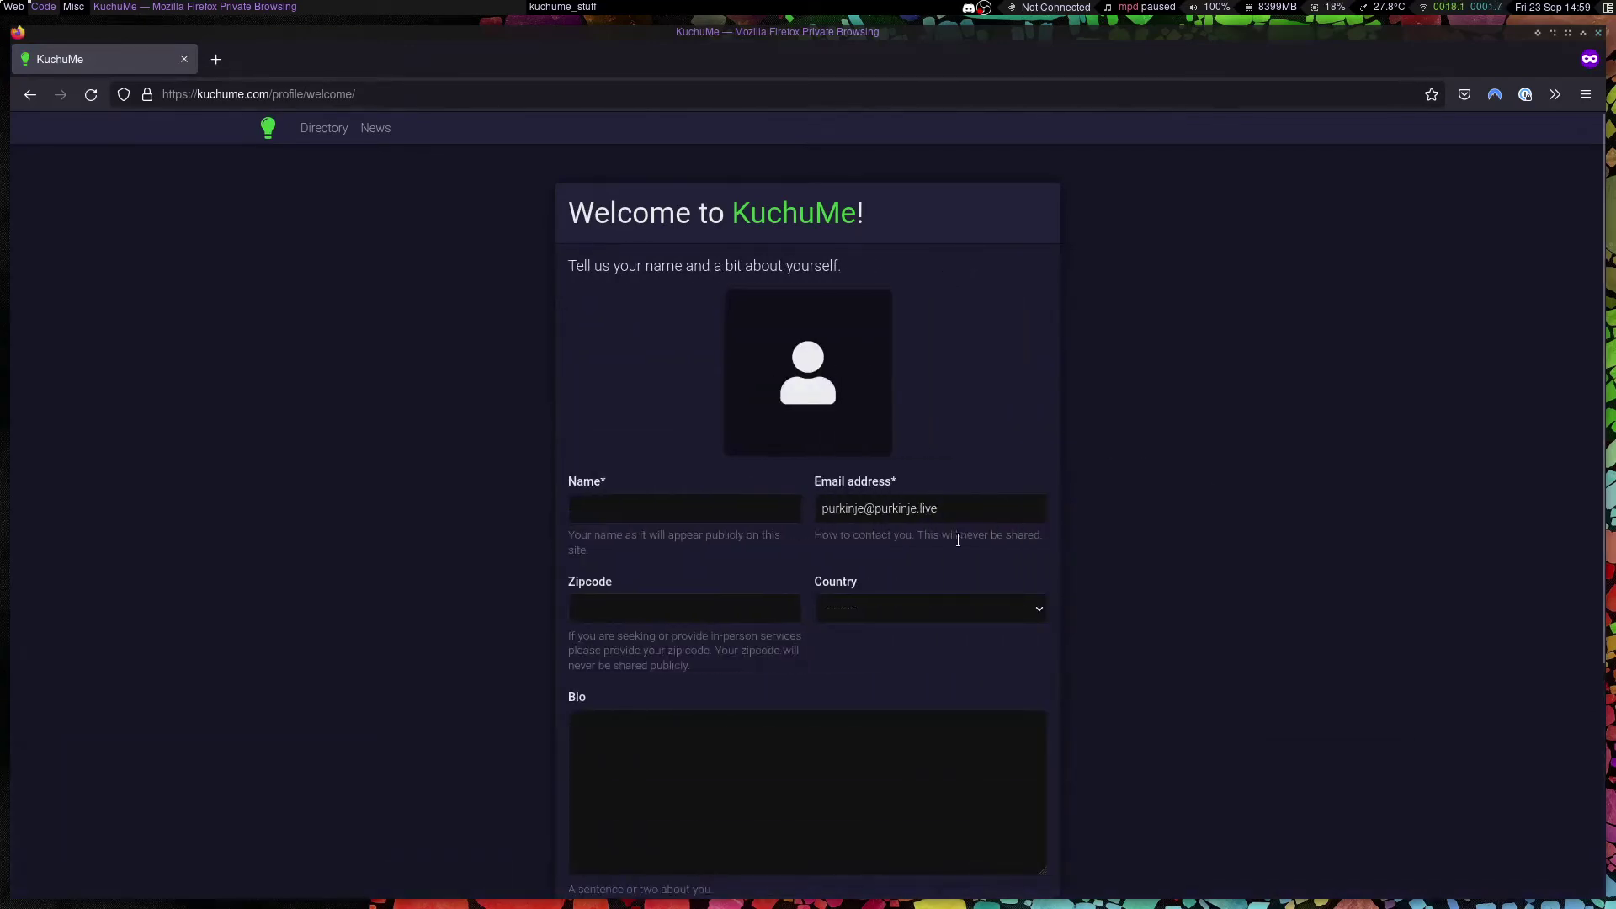
- Enter the display name and upload and crop a profile picture
click(631, 497)
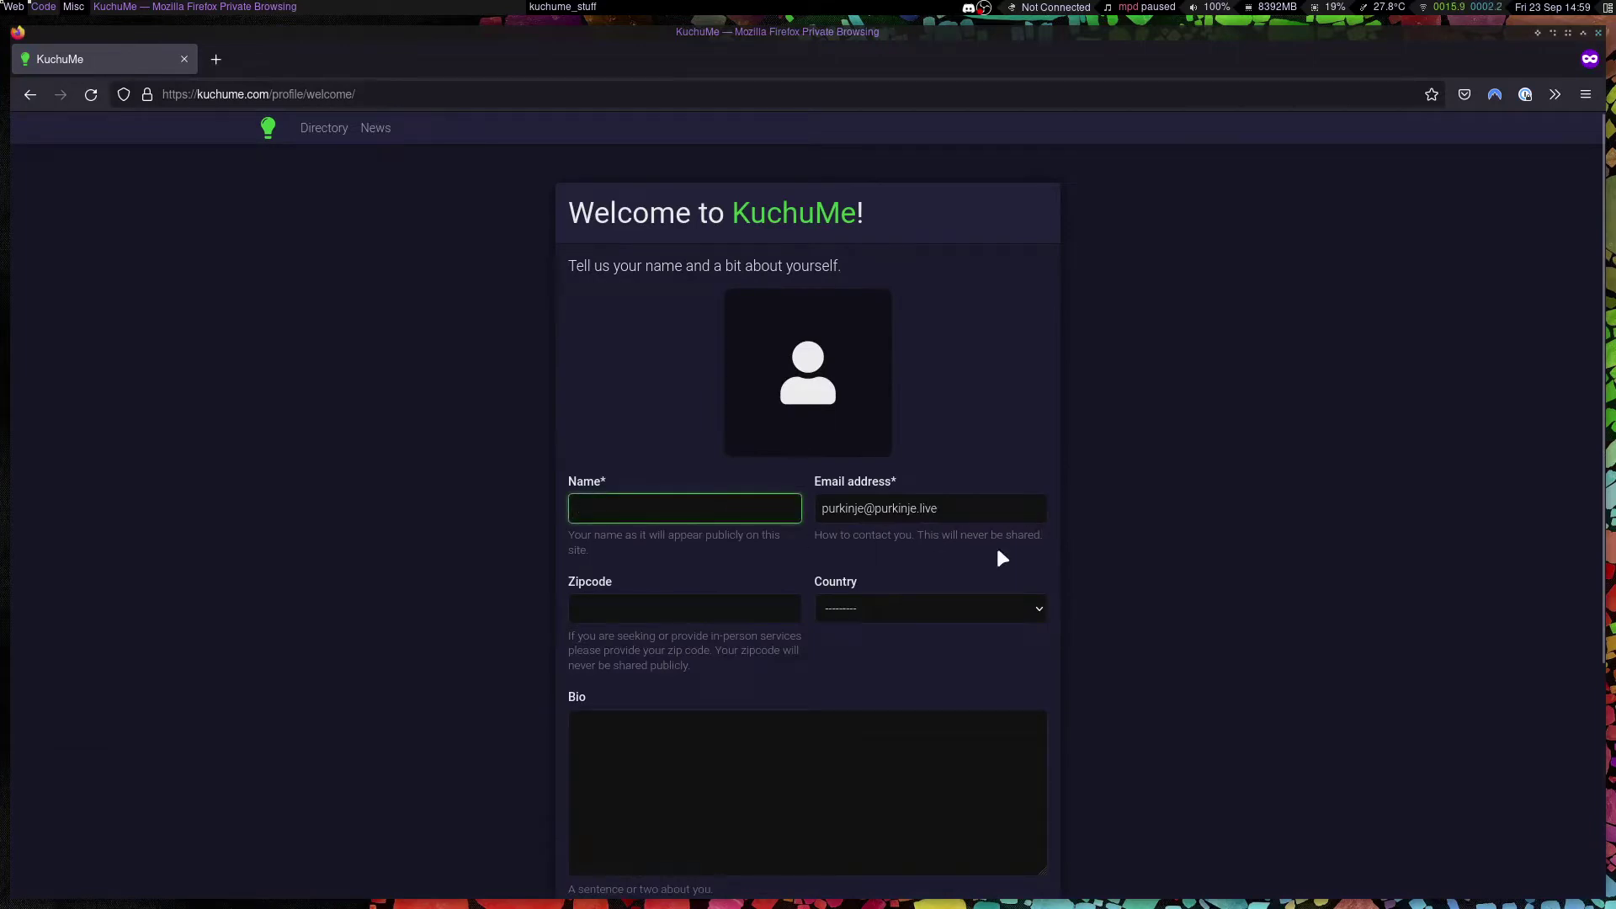
text(Jon)
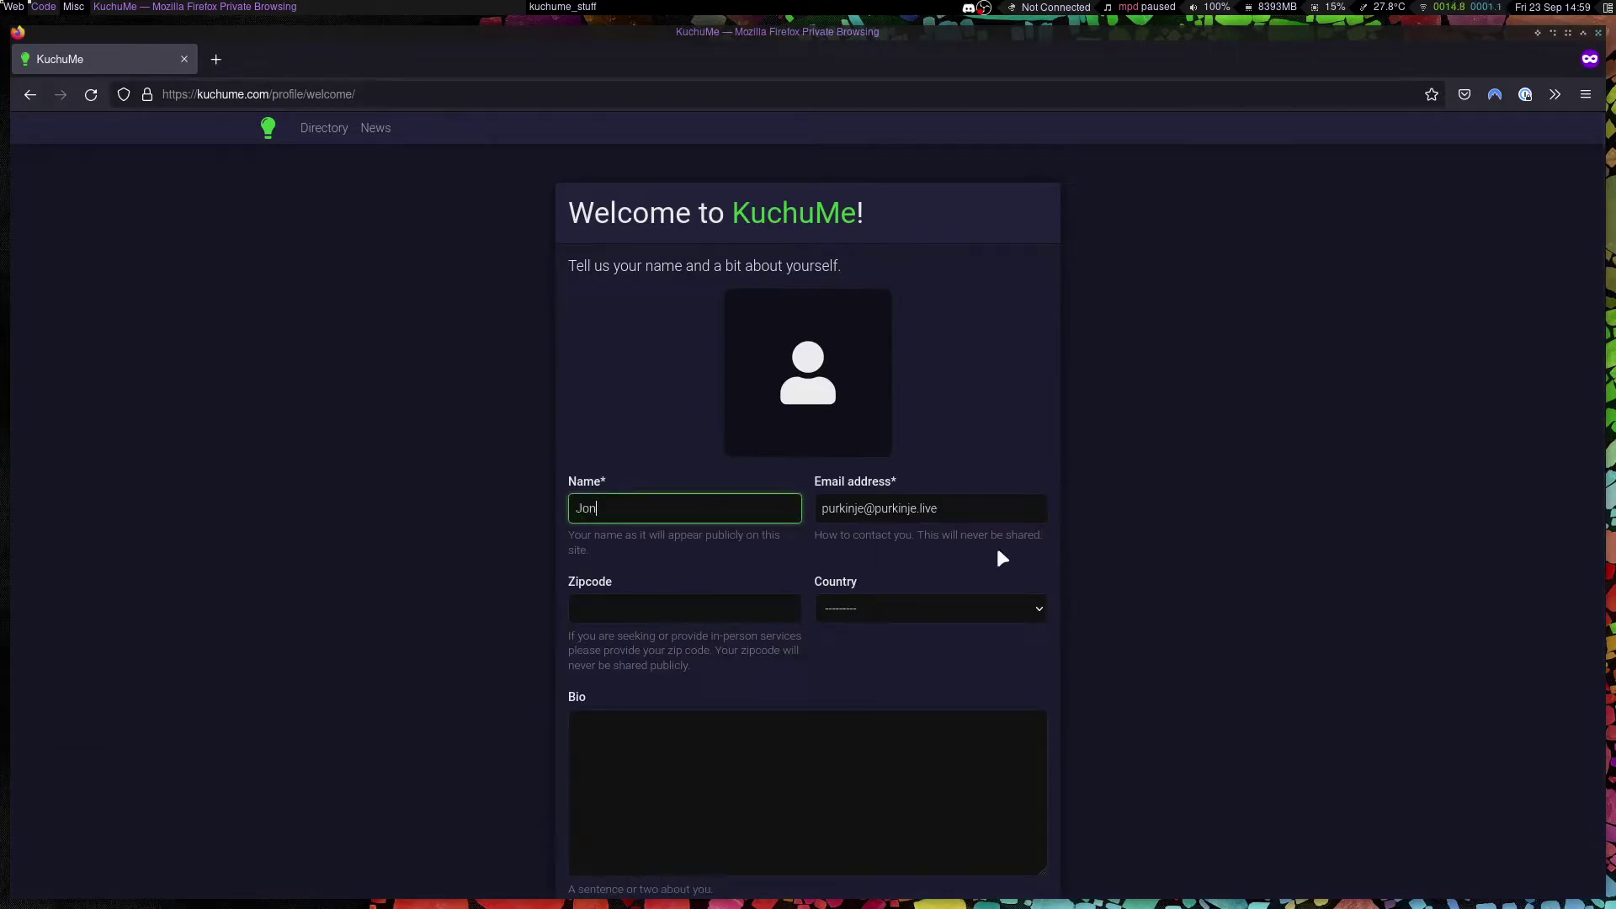
scroll(773, 696, down, 5)
scroll(693, 632, up, 5)
click(776, 396)
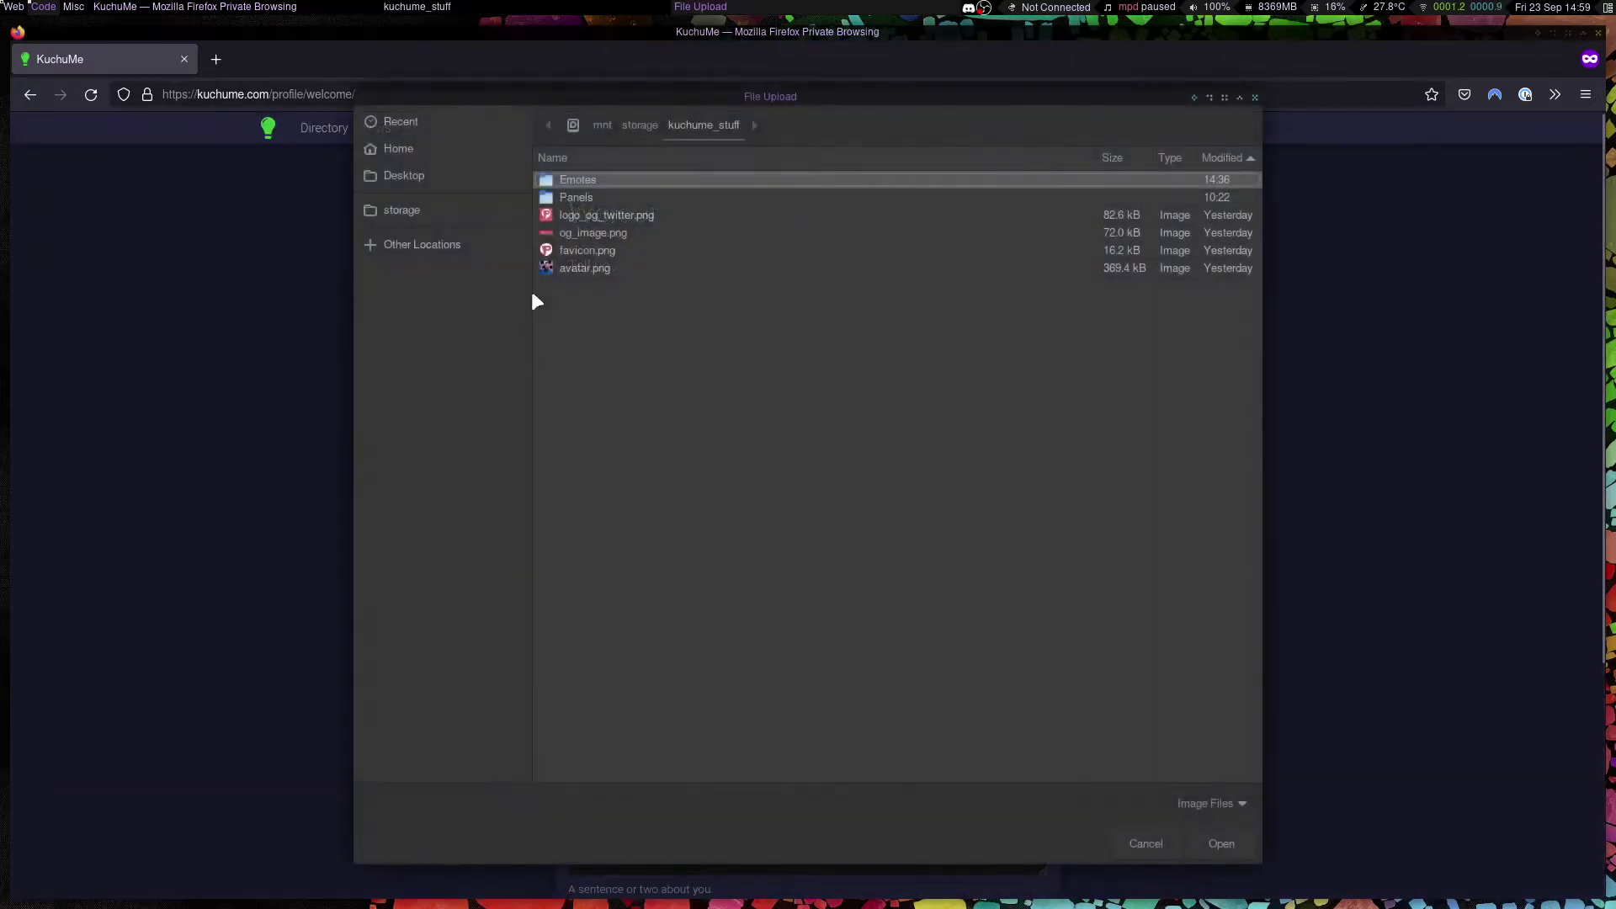
click(596, 266)
double_click(596, 266)
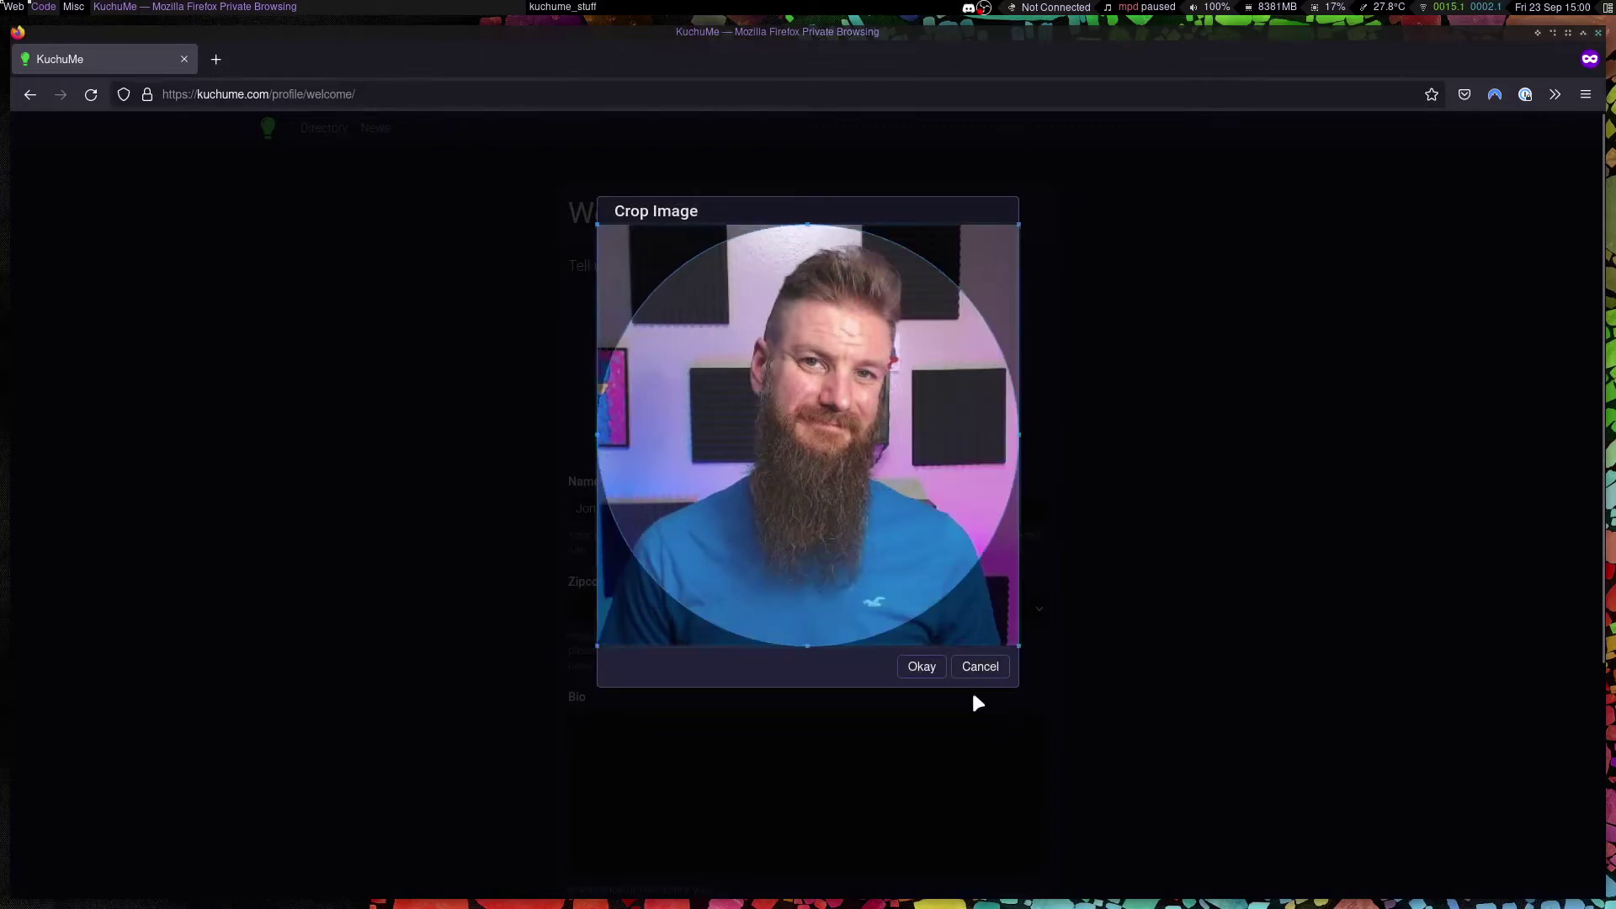
click(929, 671)
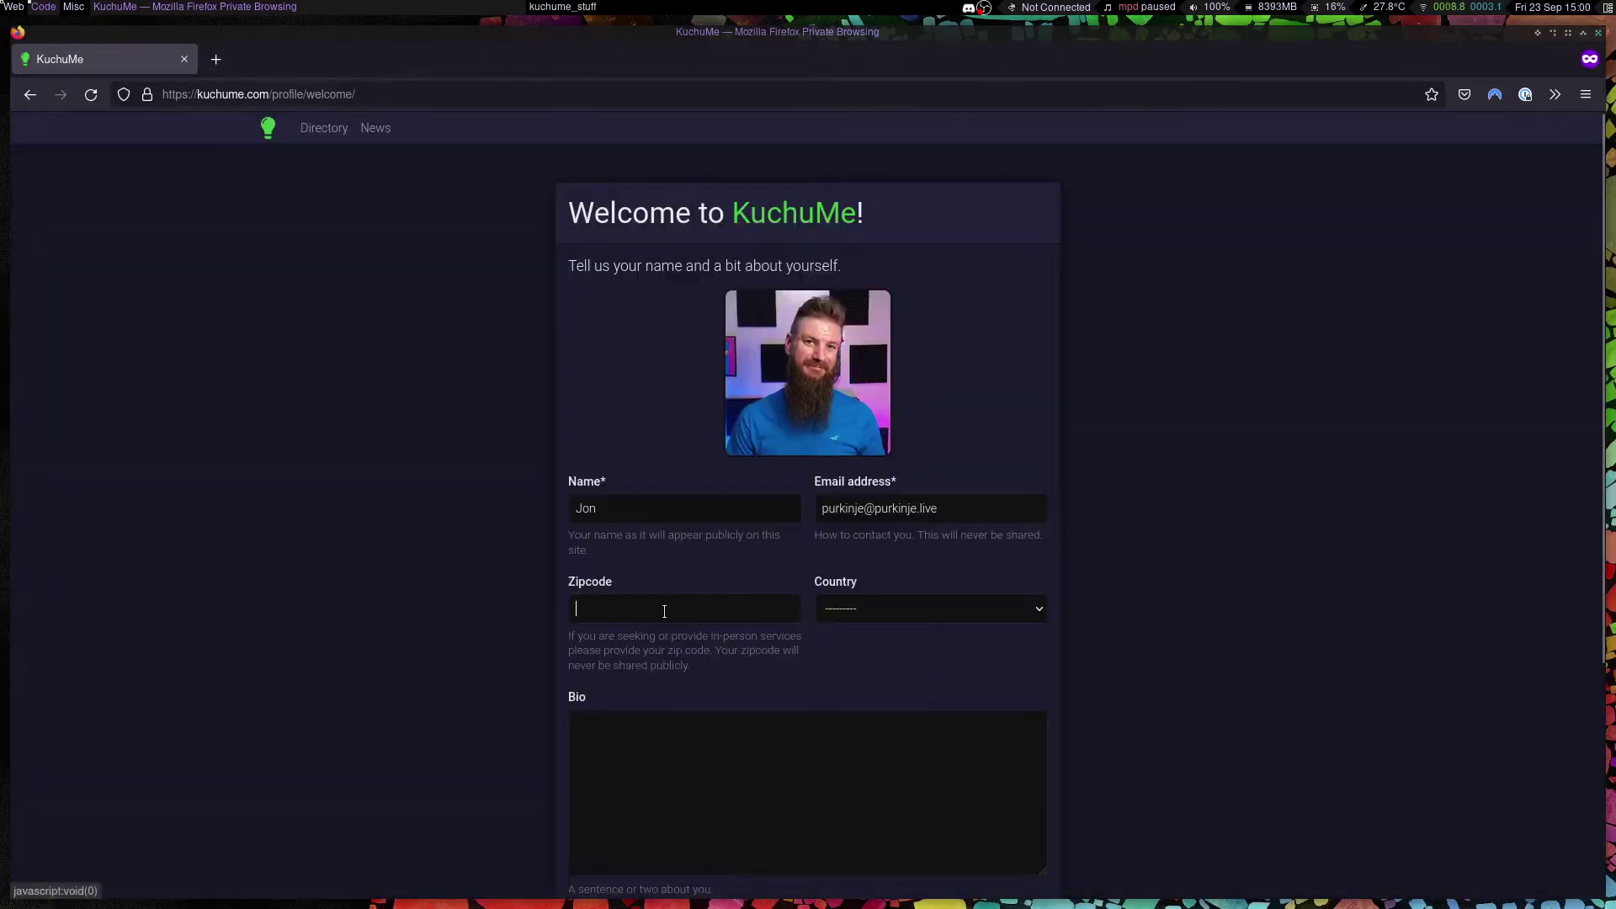
- Enter the zipcode and set the country to United States of America
click(664, 610)
text(89123)
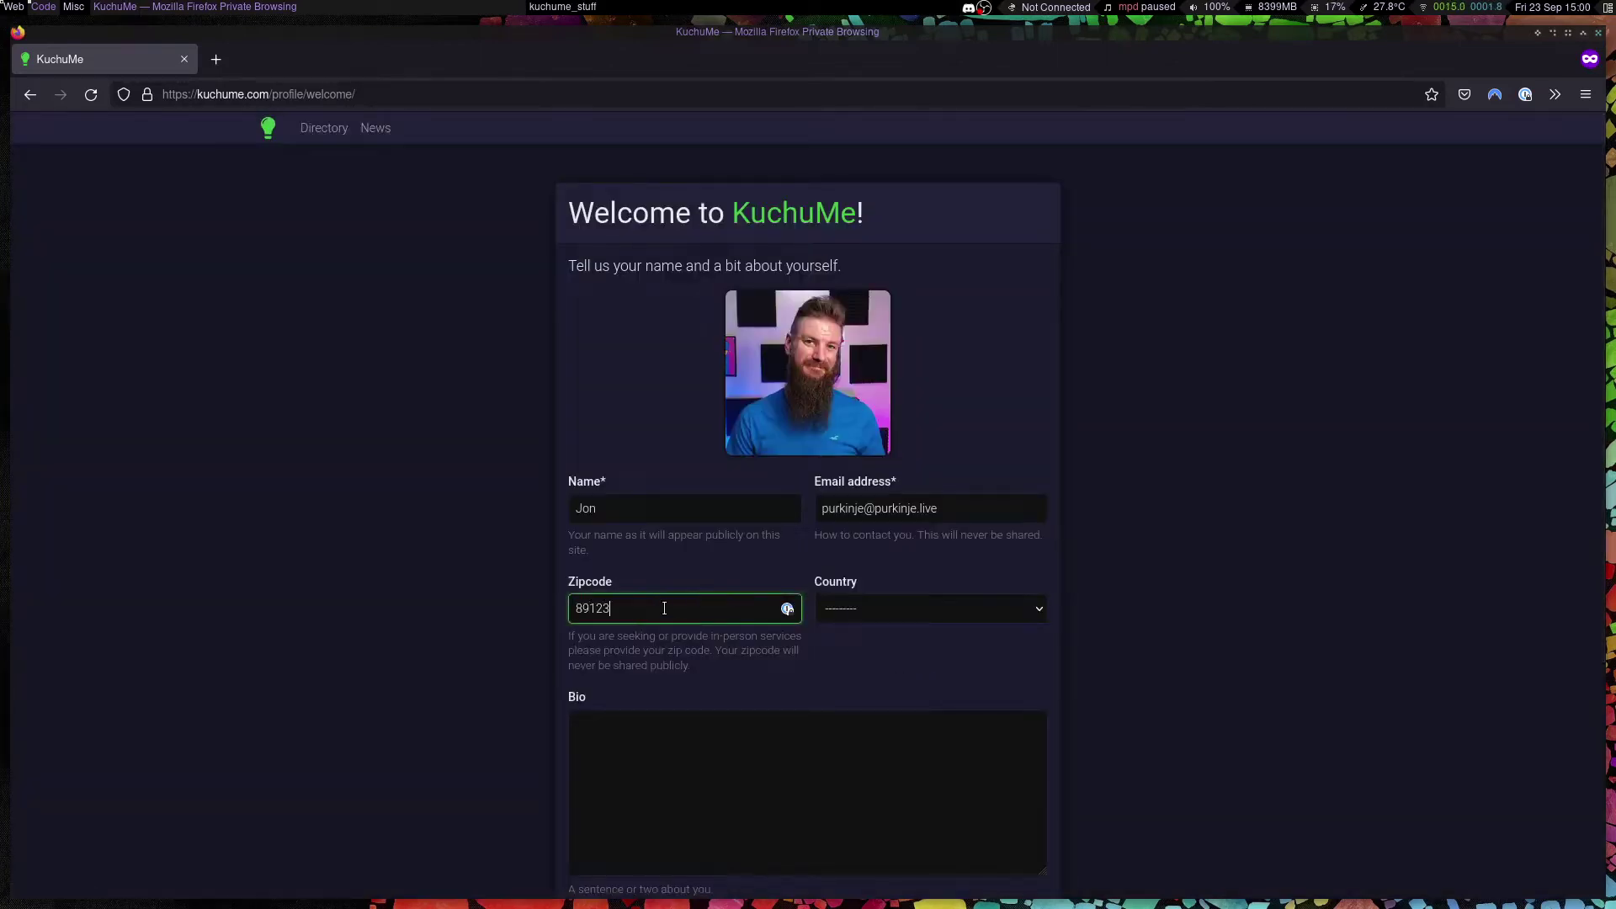
click(987, 610)
click(863, 220)
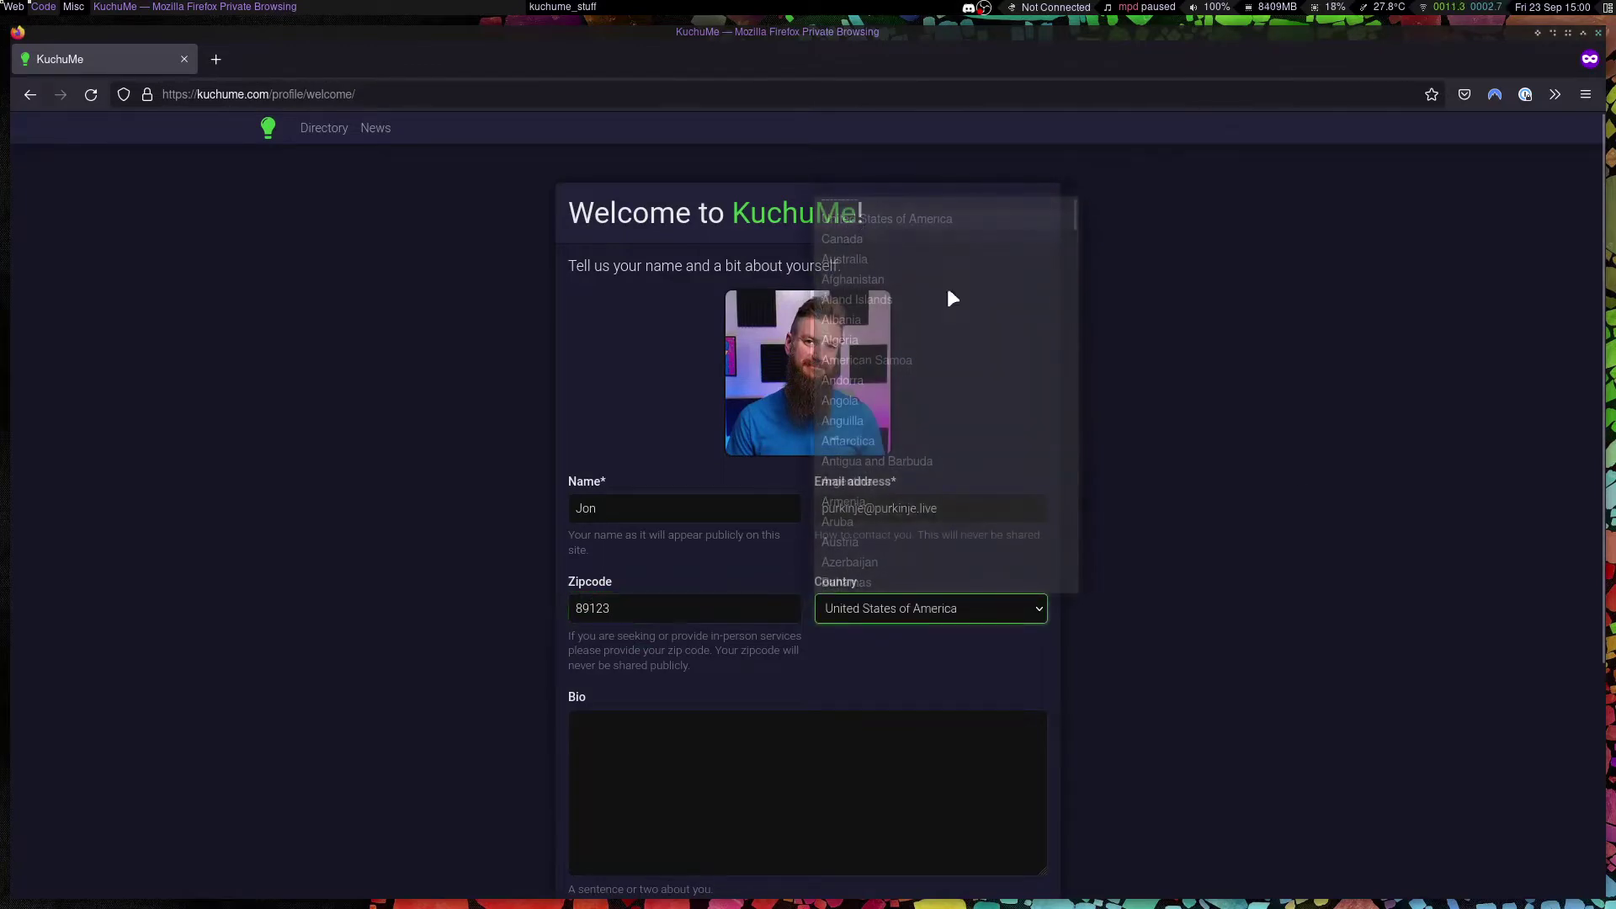
scroll(815, 631, down, 5)
- Write the bio 'I'm Purkinje! I am a Twitch streamer! See you there!' and submit
click(719, 486)
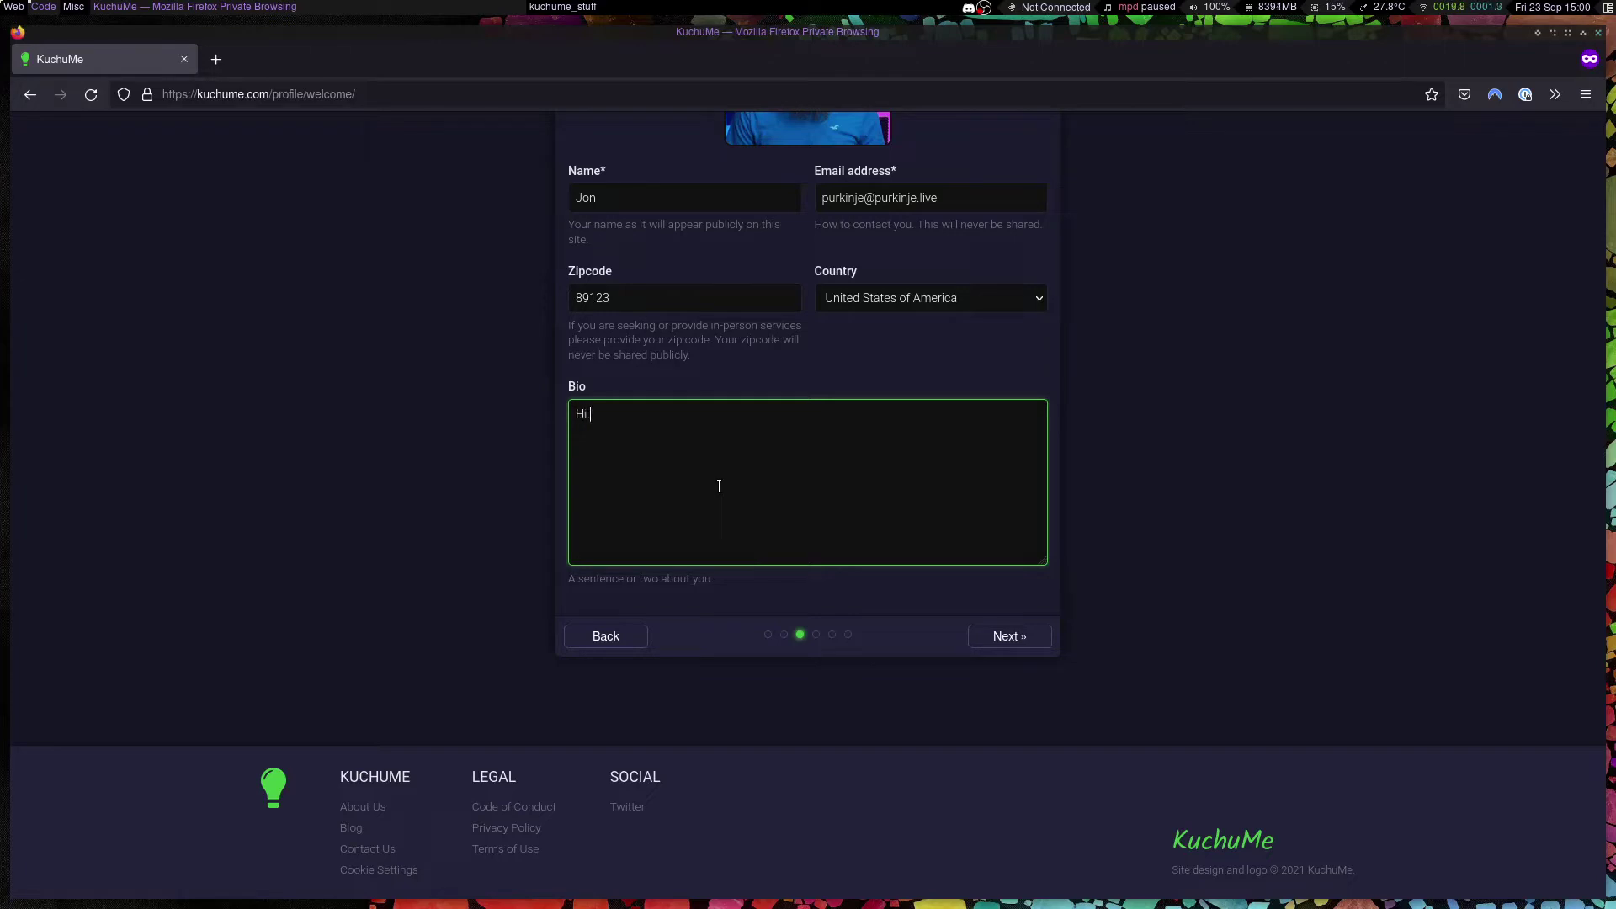
text(I'm p)
key(BackSpace)
text(Purkinje! I am a T)
text(witch)
key(BackSpace)
key(BackSpace)
key(BackSpace)
text(itch streamer! )
text(See you there!)
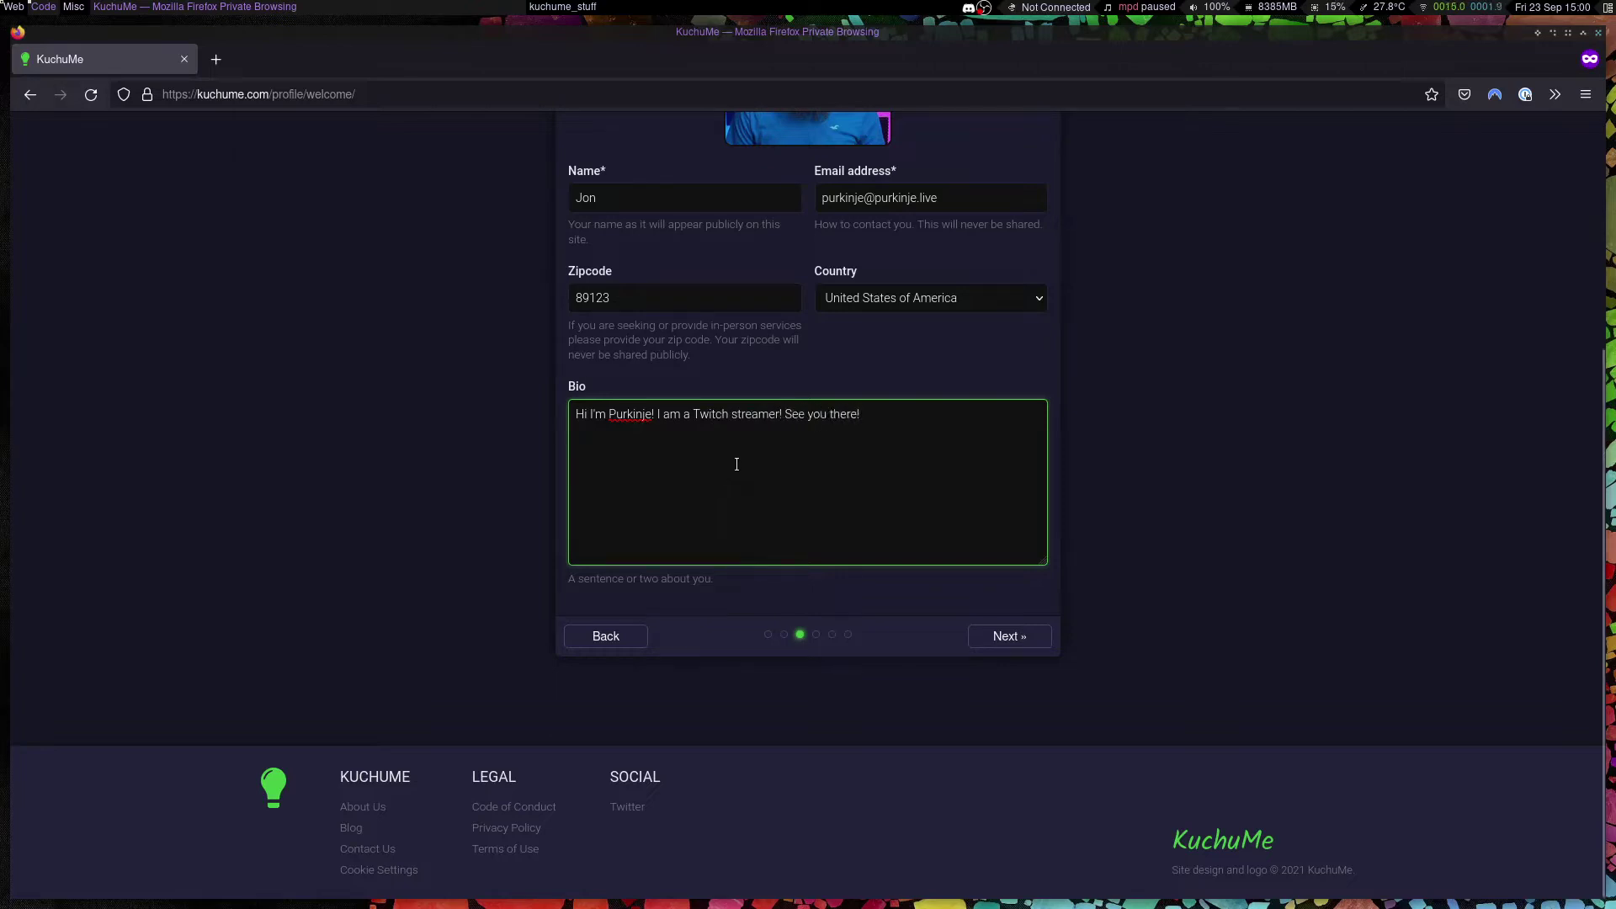
click(994, 637)
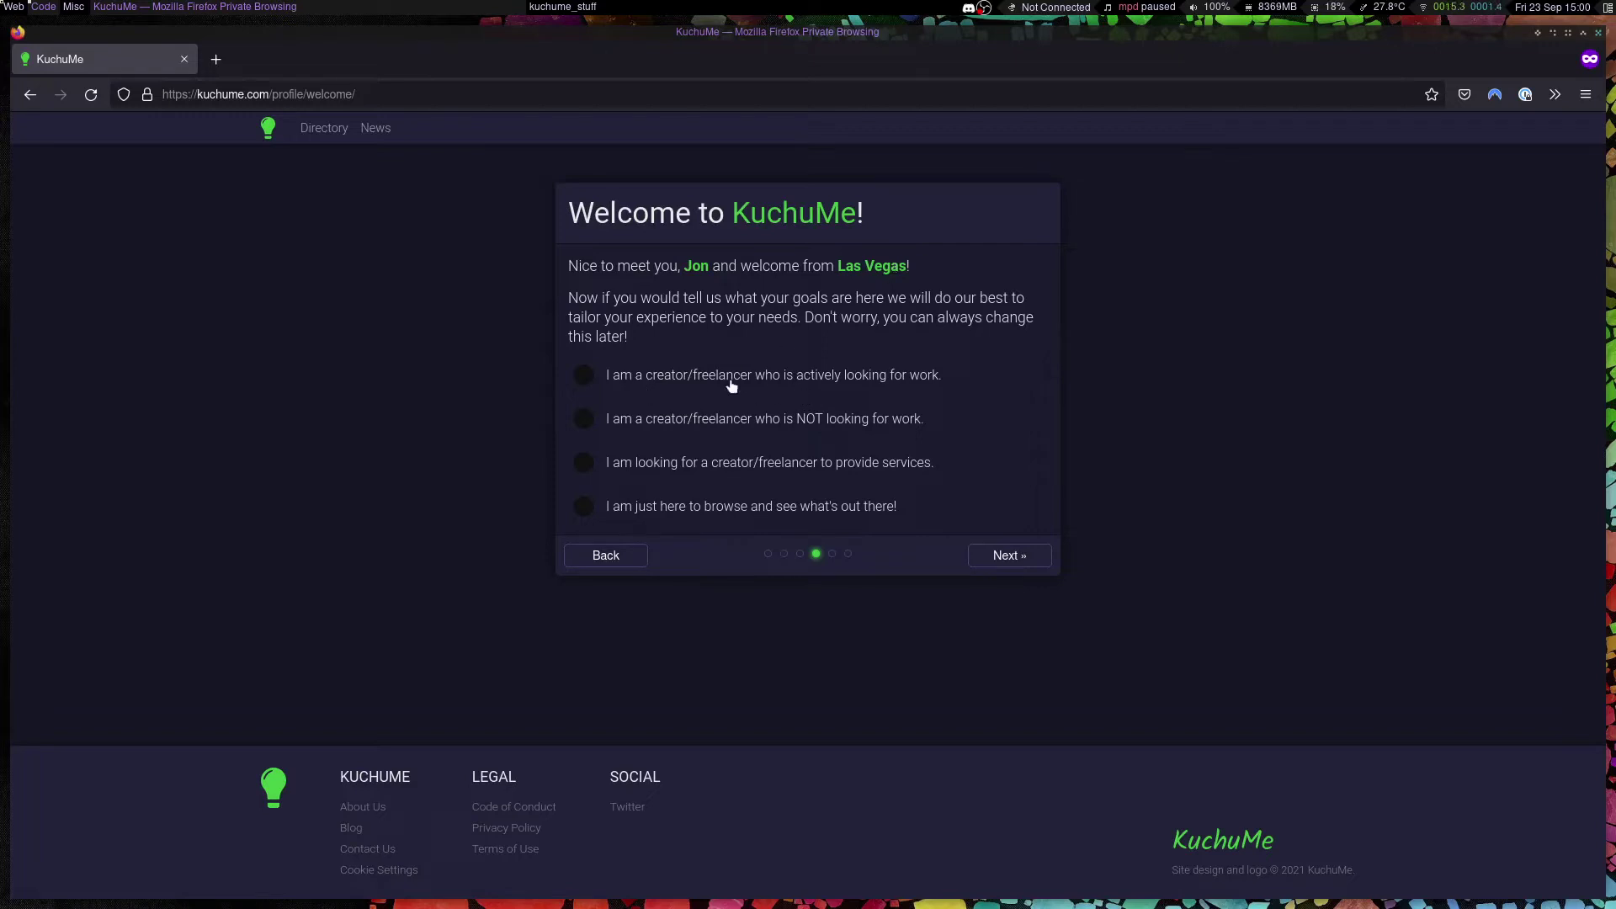
- Mark yourself actively looking for work, pick Live Streaming and Social Media / Other, tag 'warframe twitch live streaming'
click(693, 380)
click(991, 559)
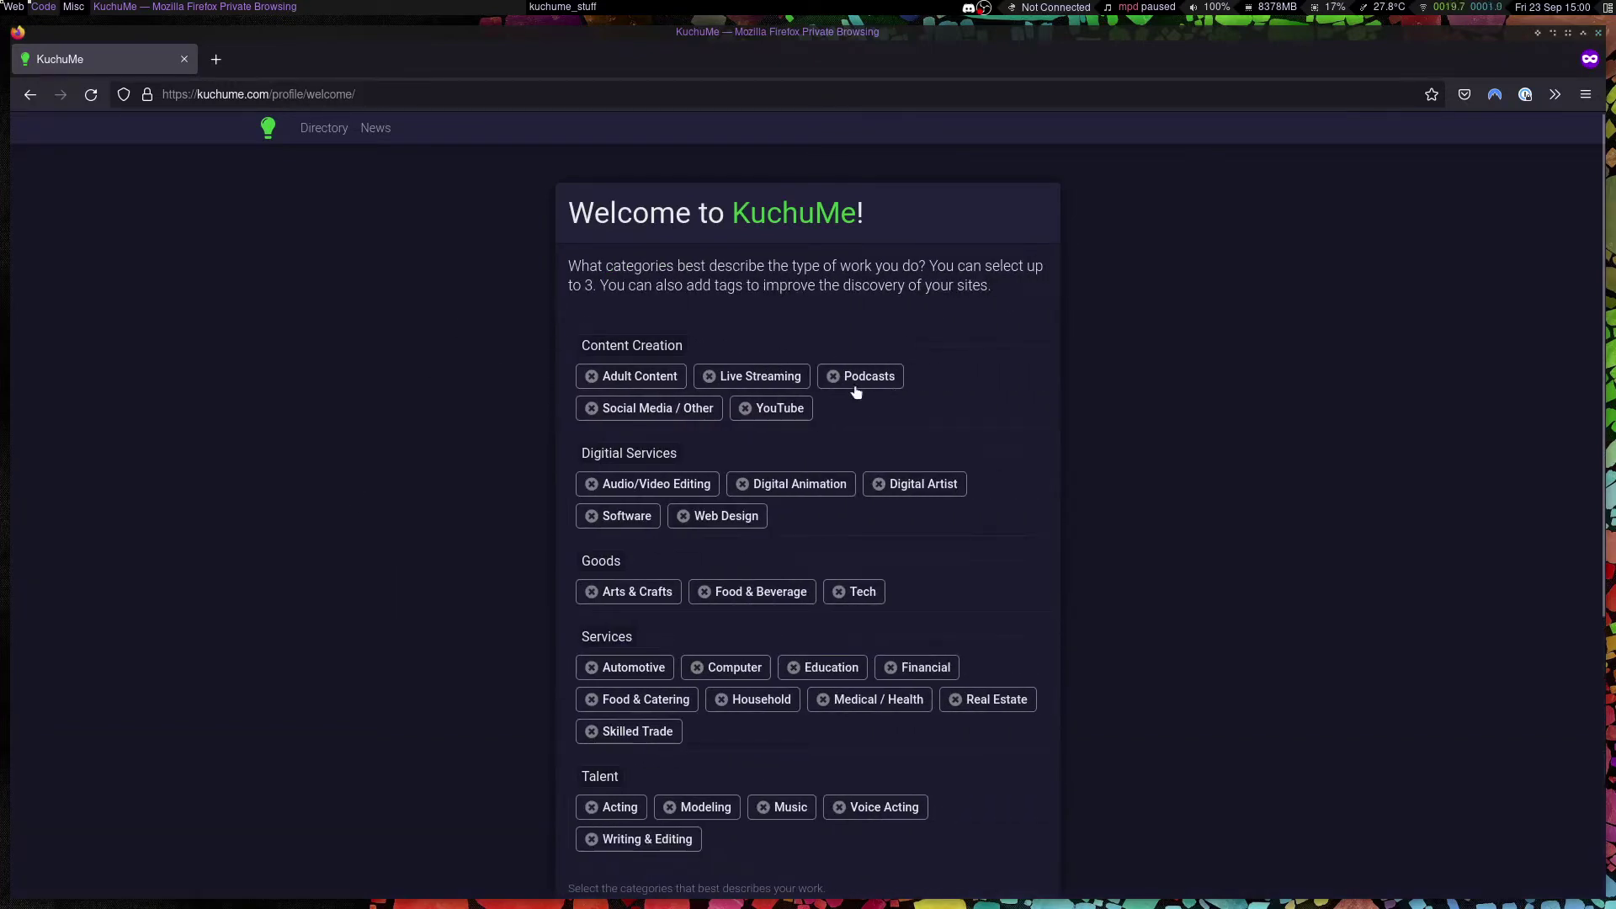
click(645, 413)
click(770, 385)
scroll(1068, 545, down, 2)
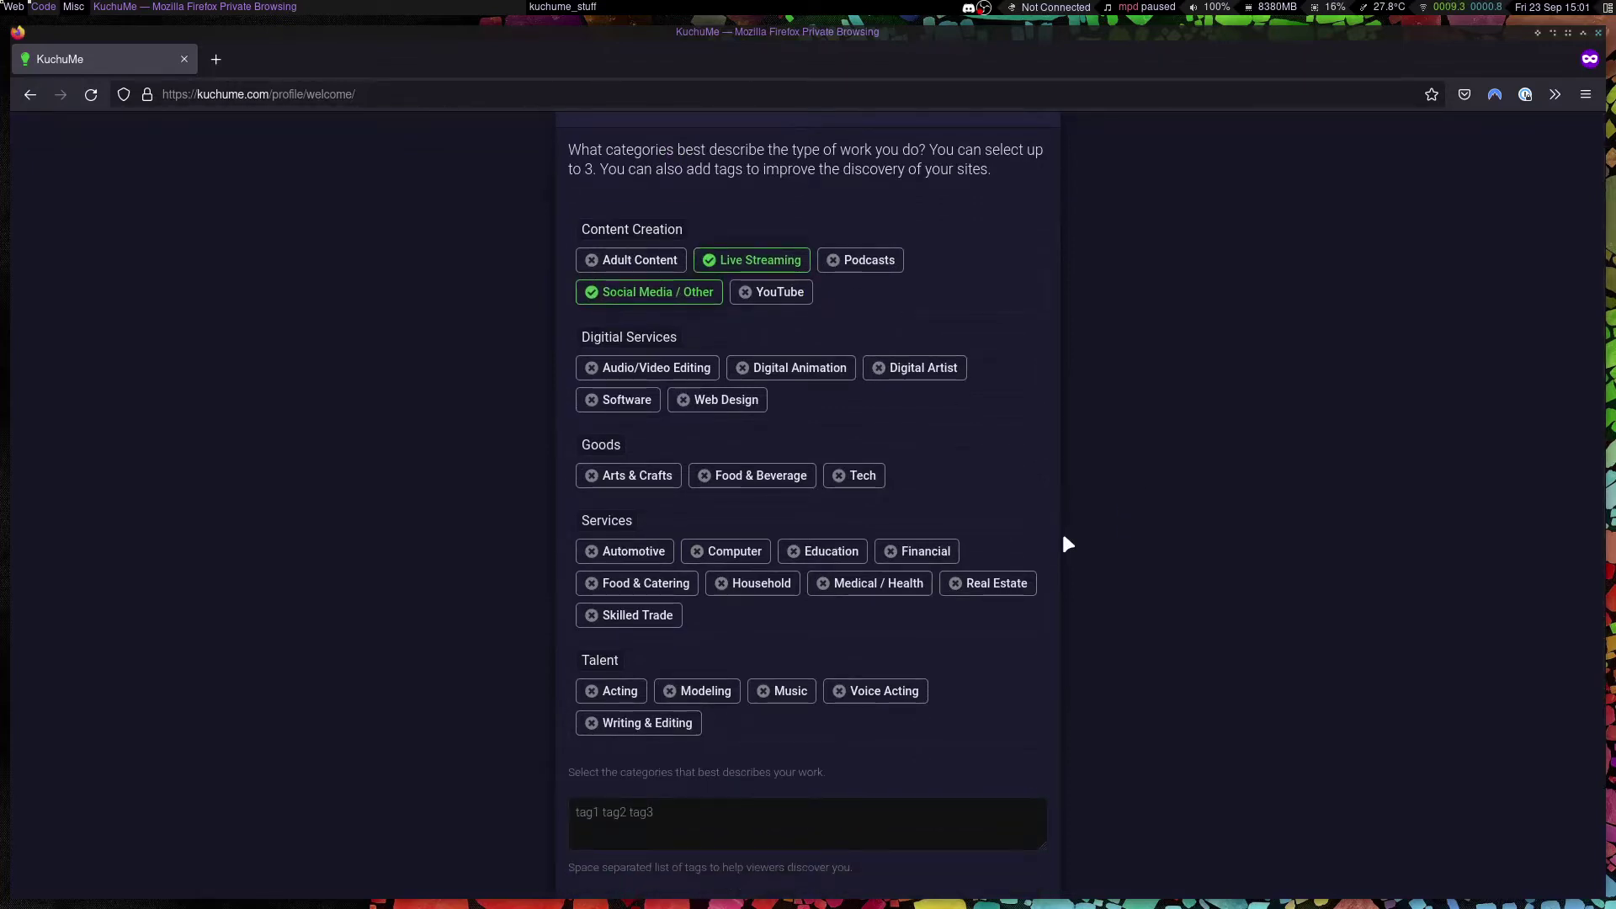
scroll(1065, 543, down, 2)
click(921, 708)
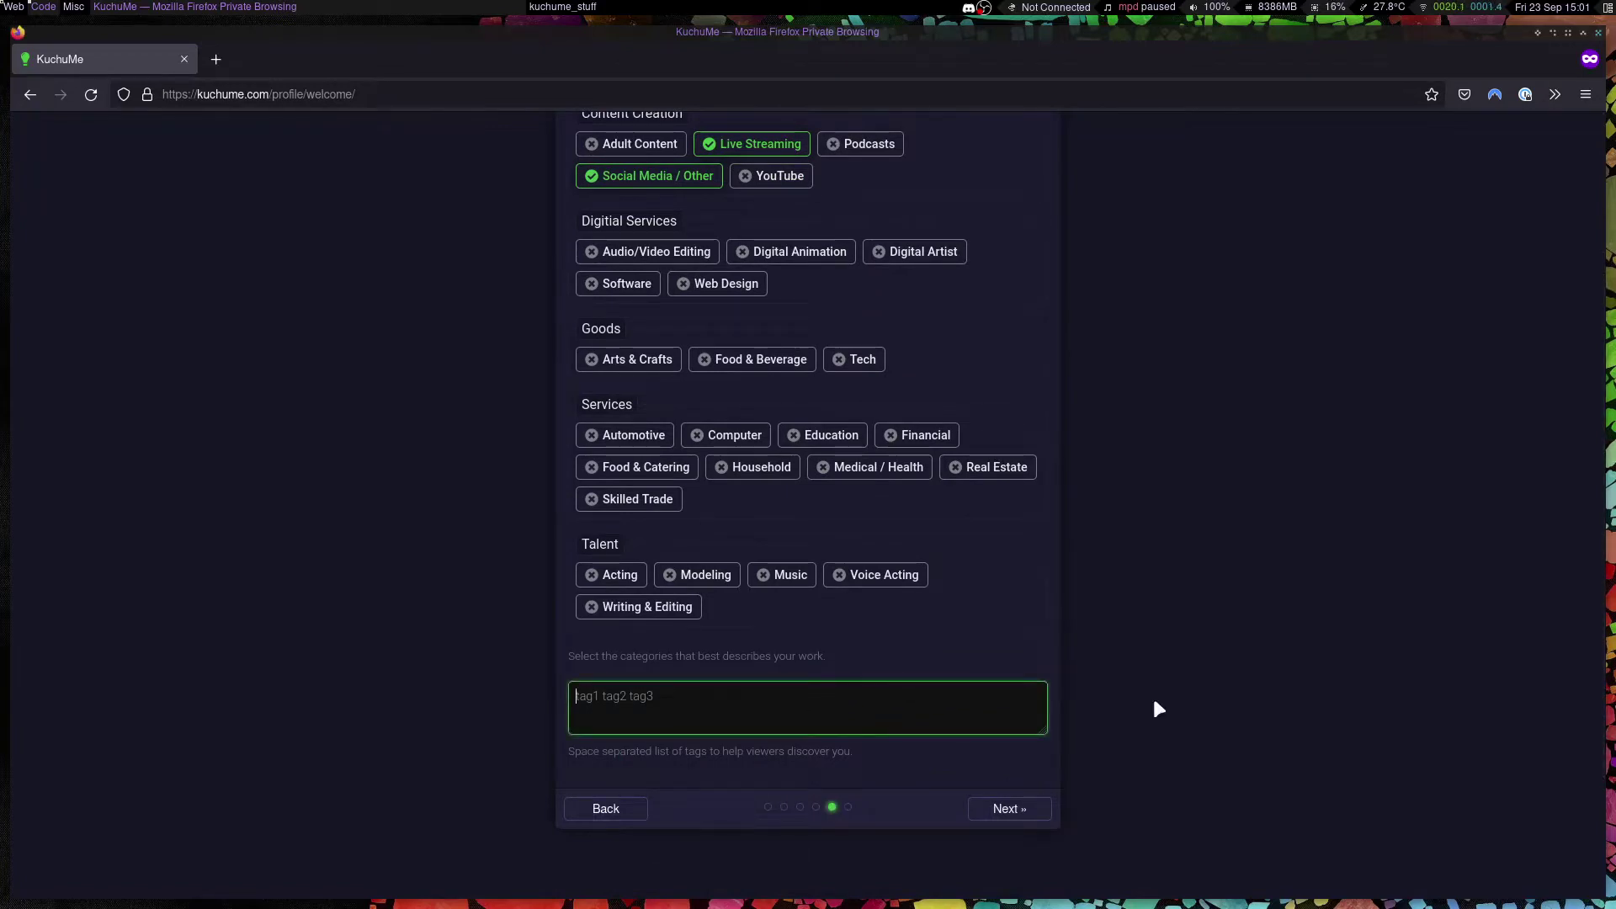
text(warframe twitch )
text(live streaming)
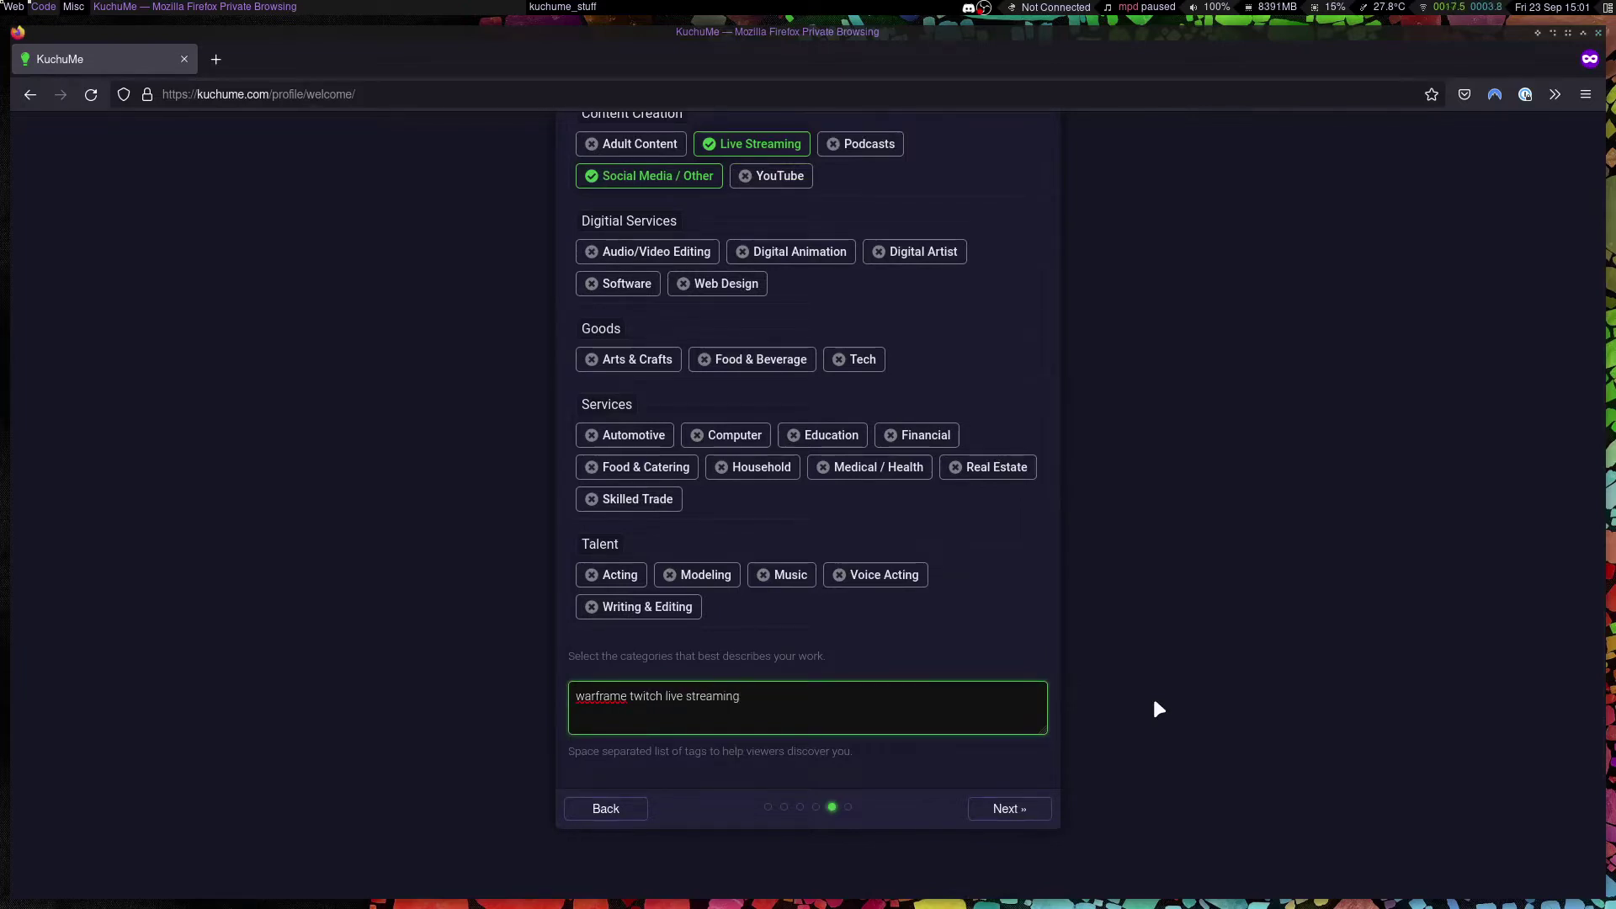
- Enter the Twitter and Instagram handles on the social accounts step
click(972, 810)
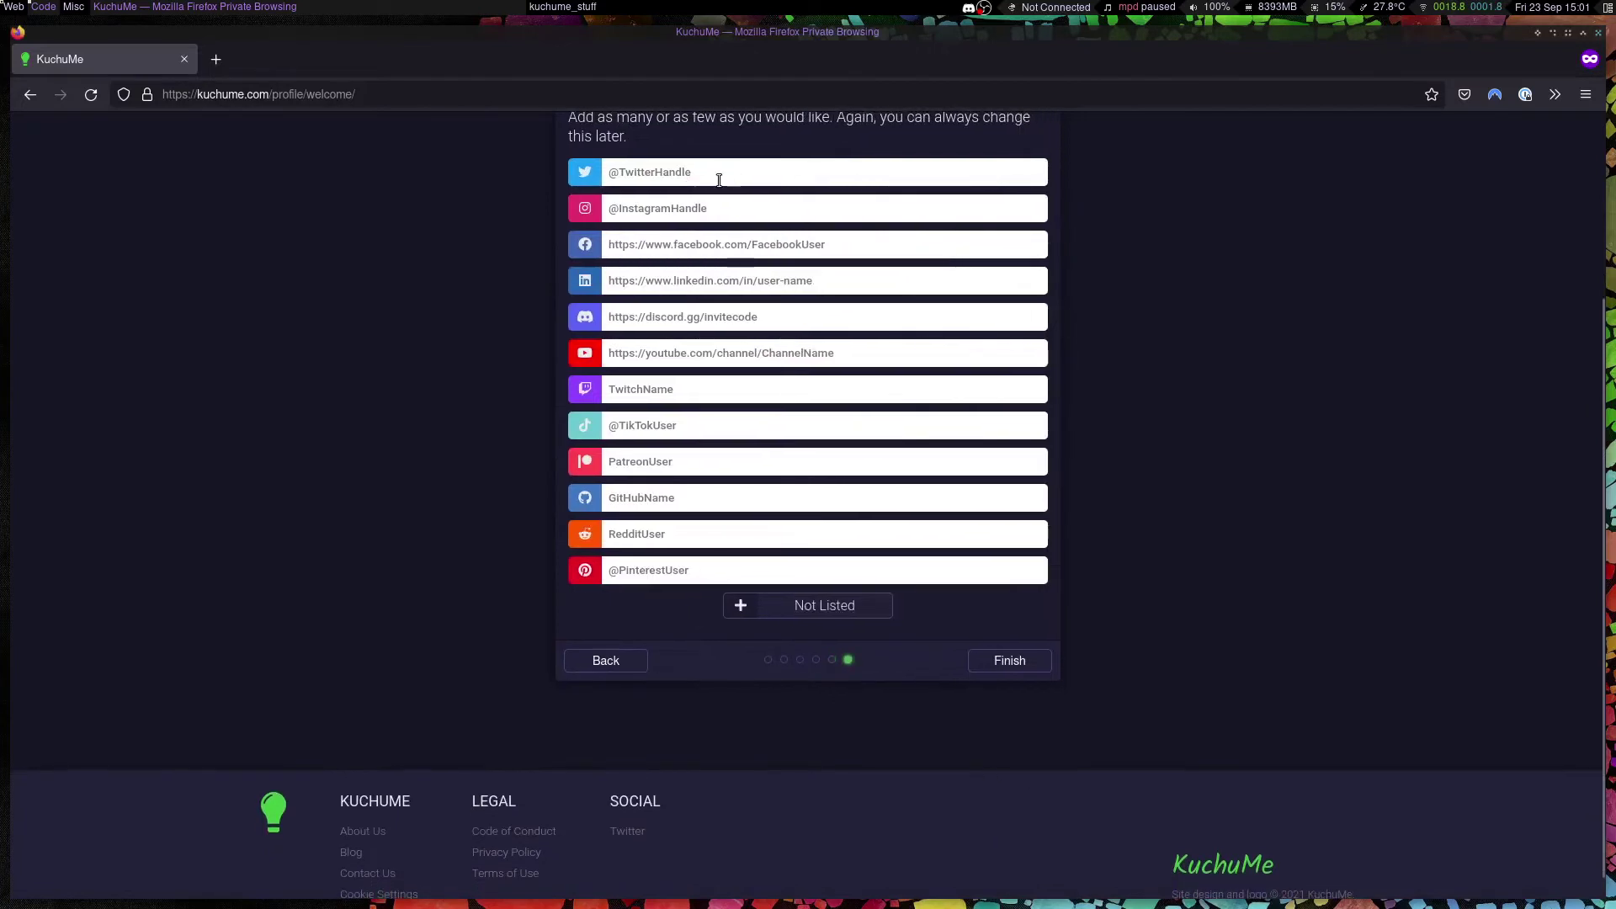
scroll(719, 179, up, 3)
click(670, 397)
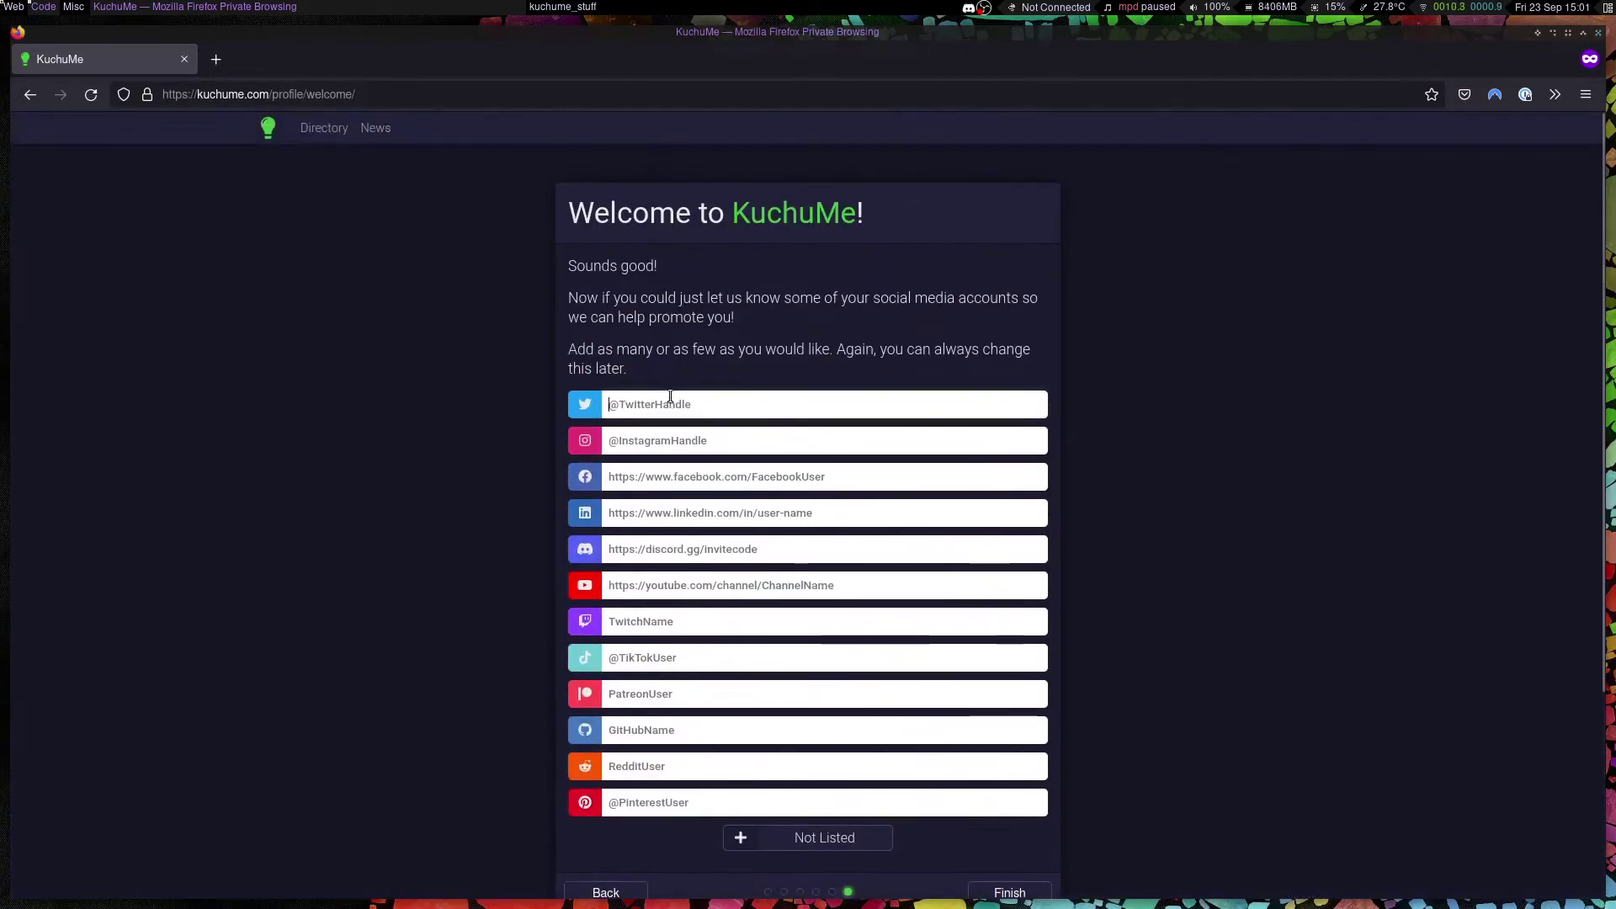
text(Purkin)
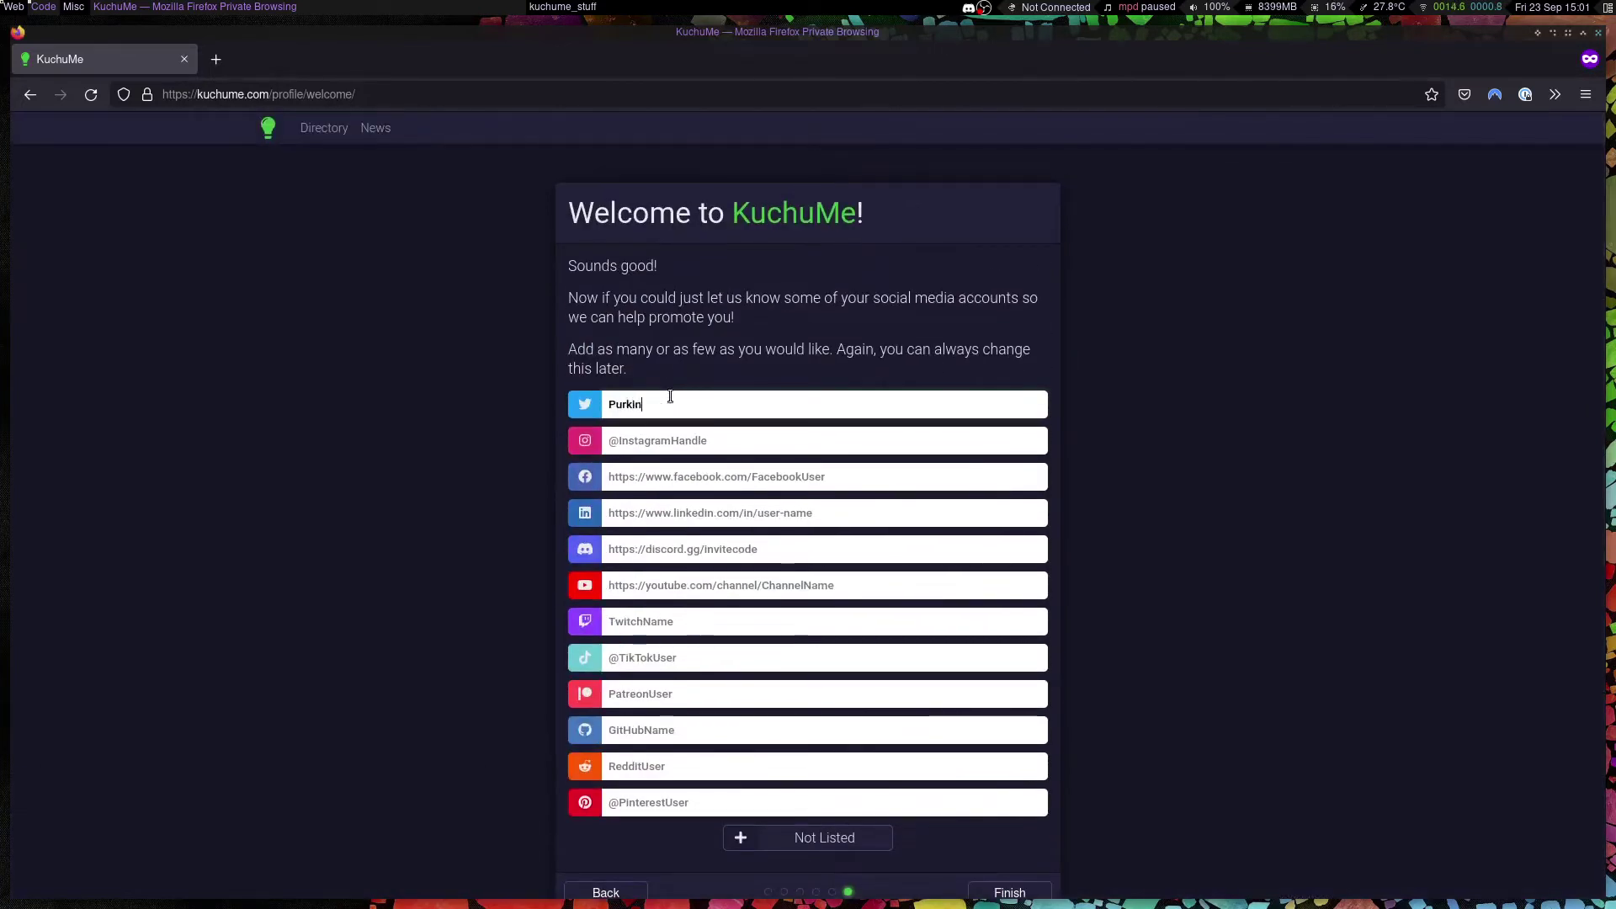
text(je)
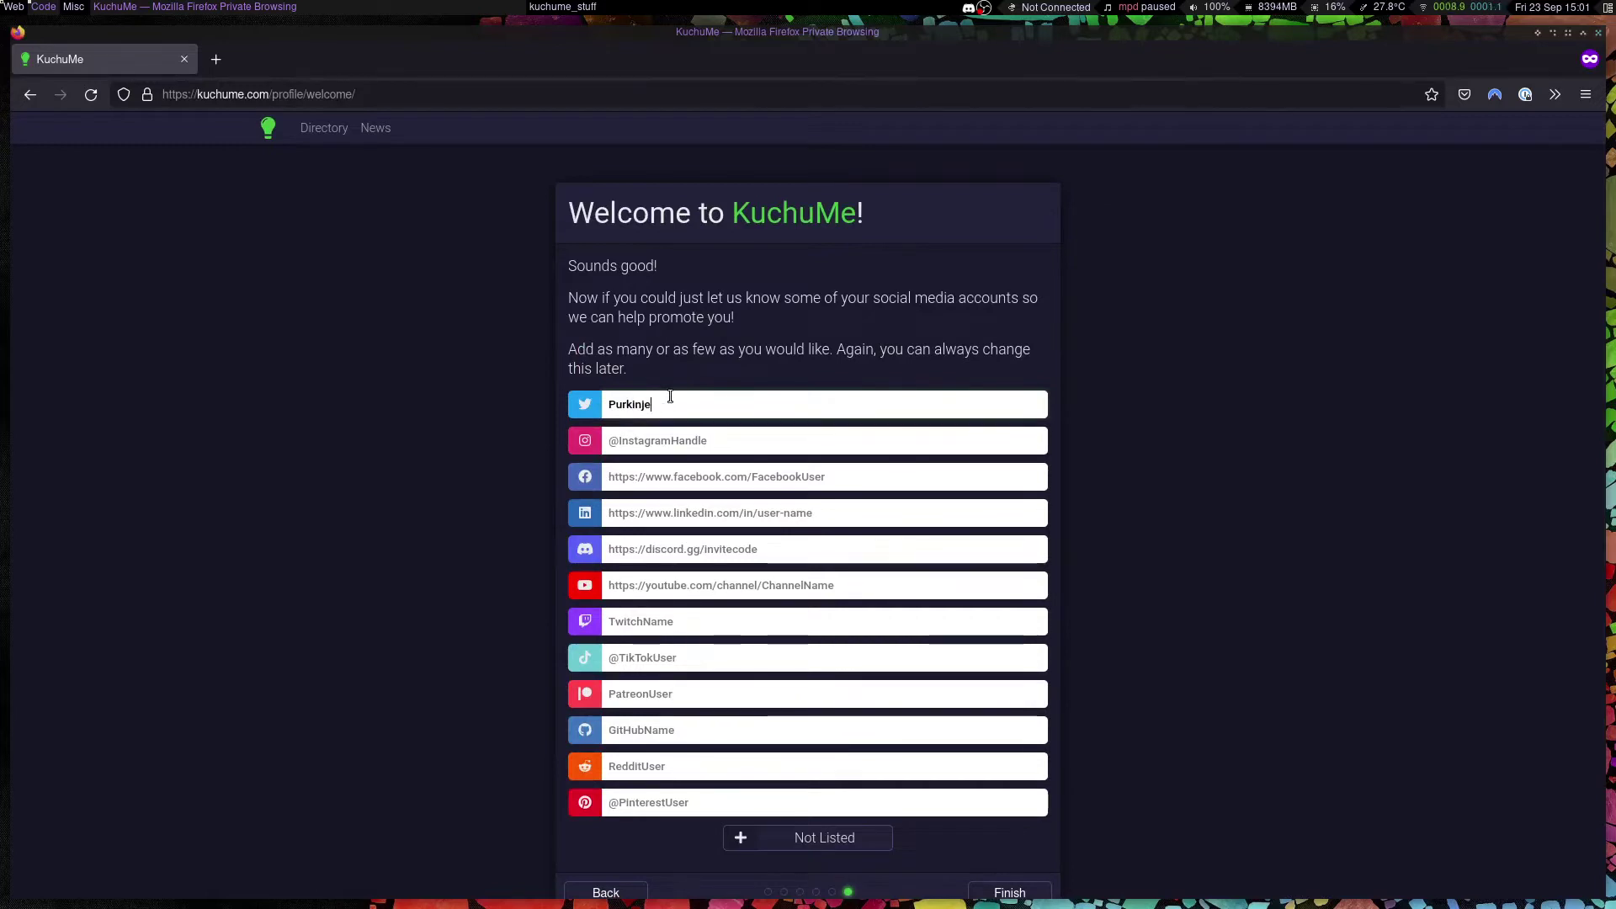
text(Games)
key(Tab)
text(Purkinje_Spark)
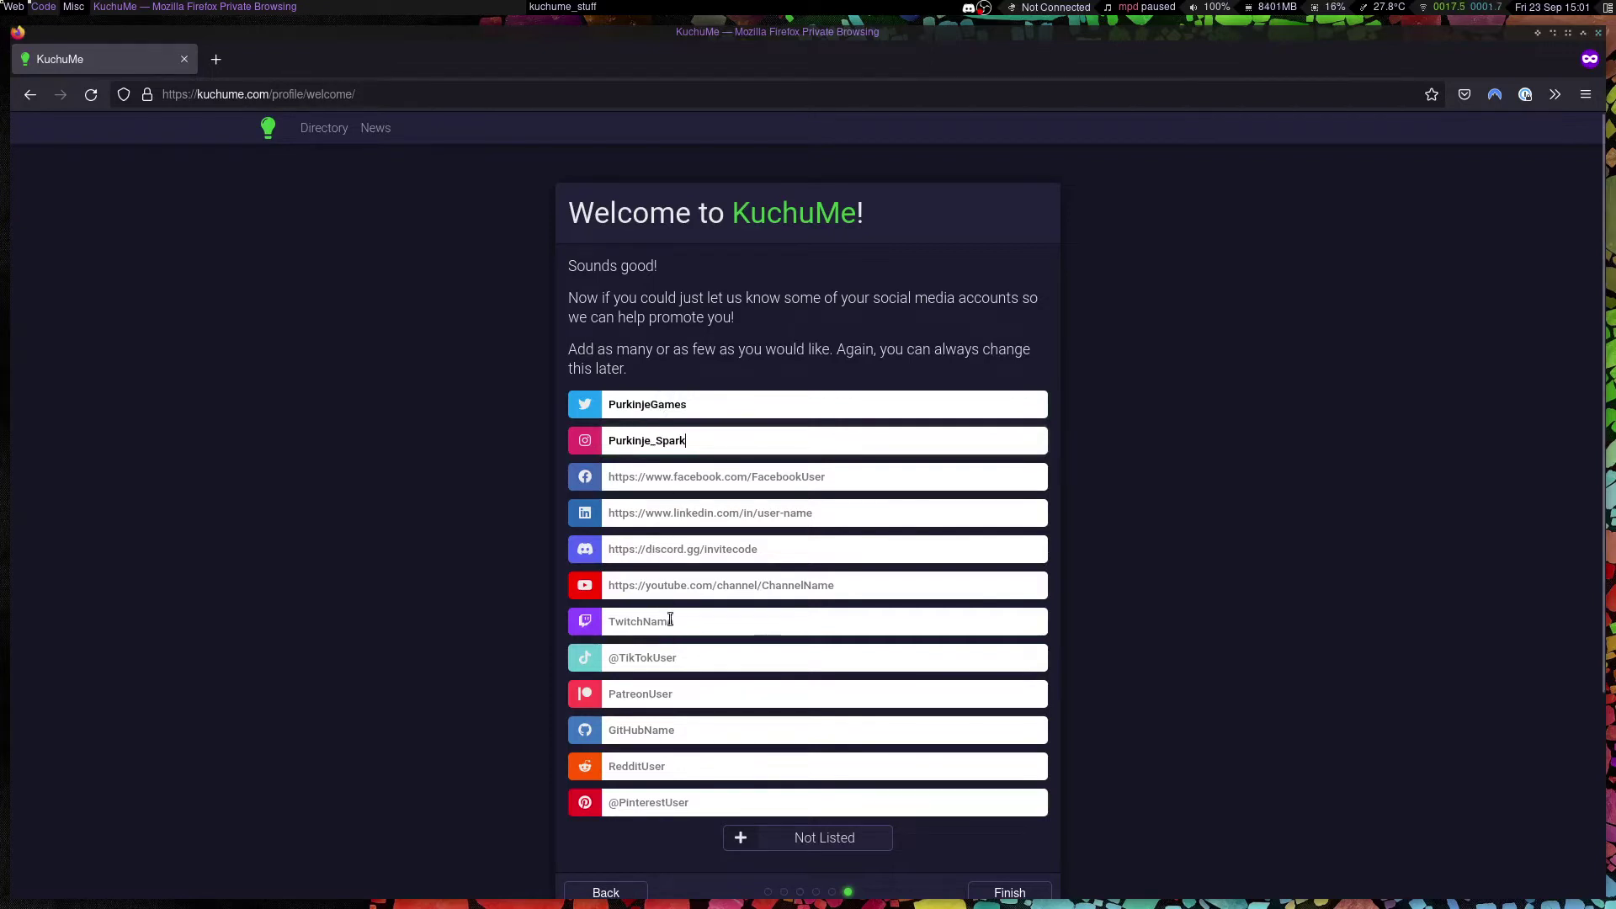
- Fill in the GitHub and Twitch usernames
click(671, 730)
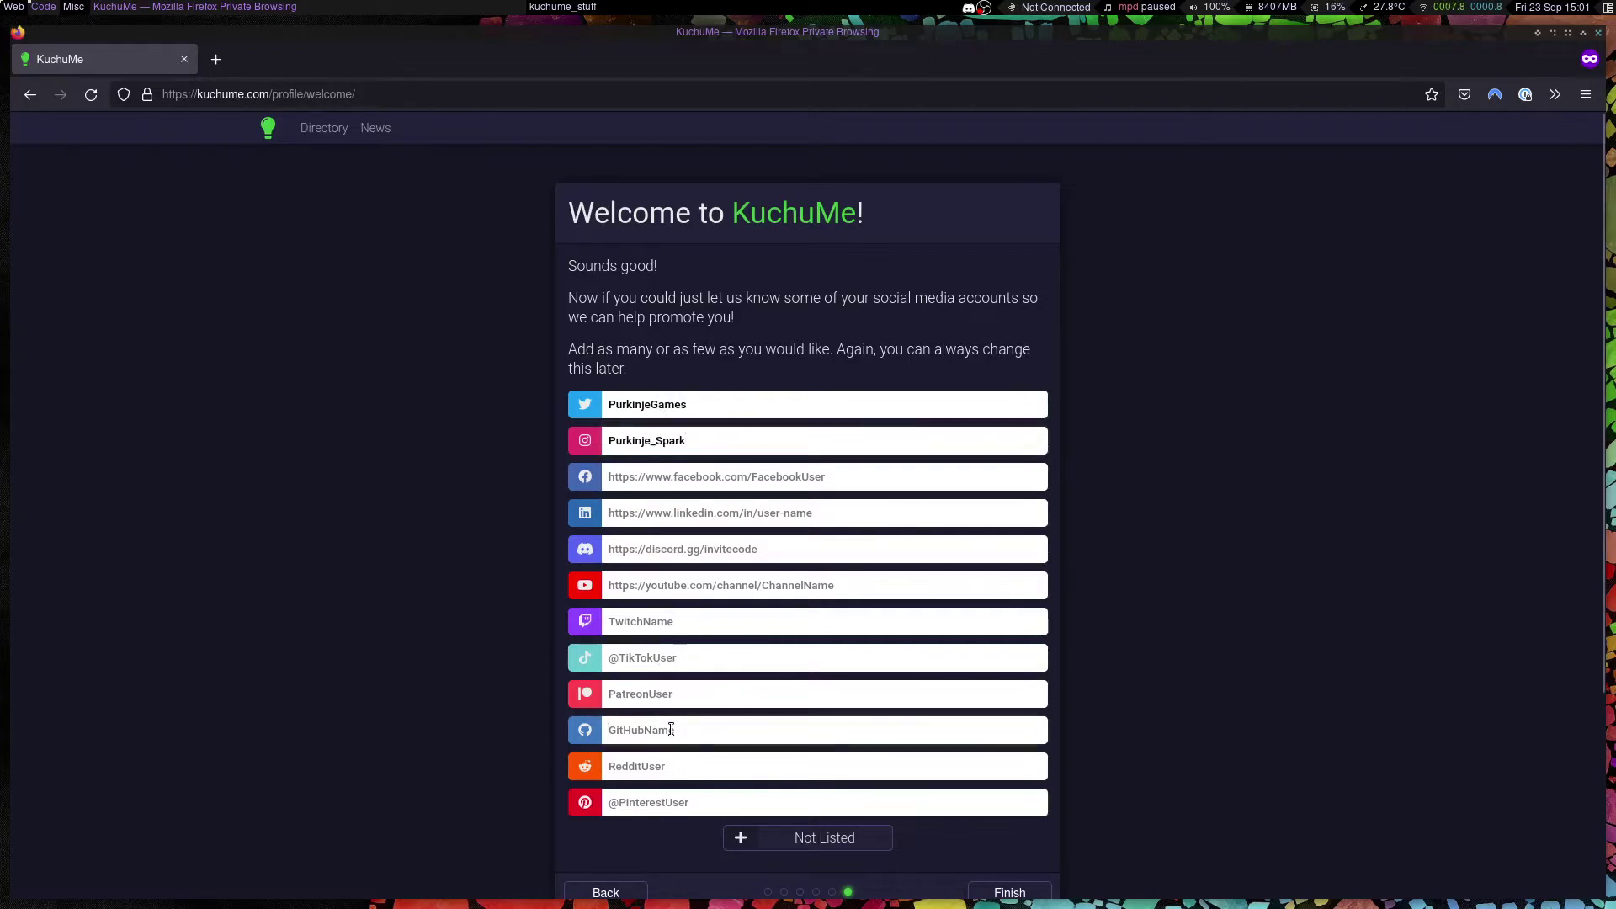
text(purkinje)
key(BackSpace)
key(BackSpace)
key(BackSpace)
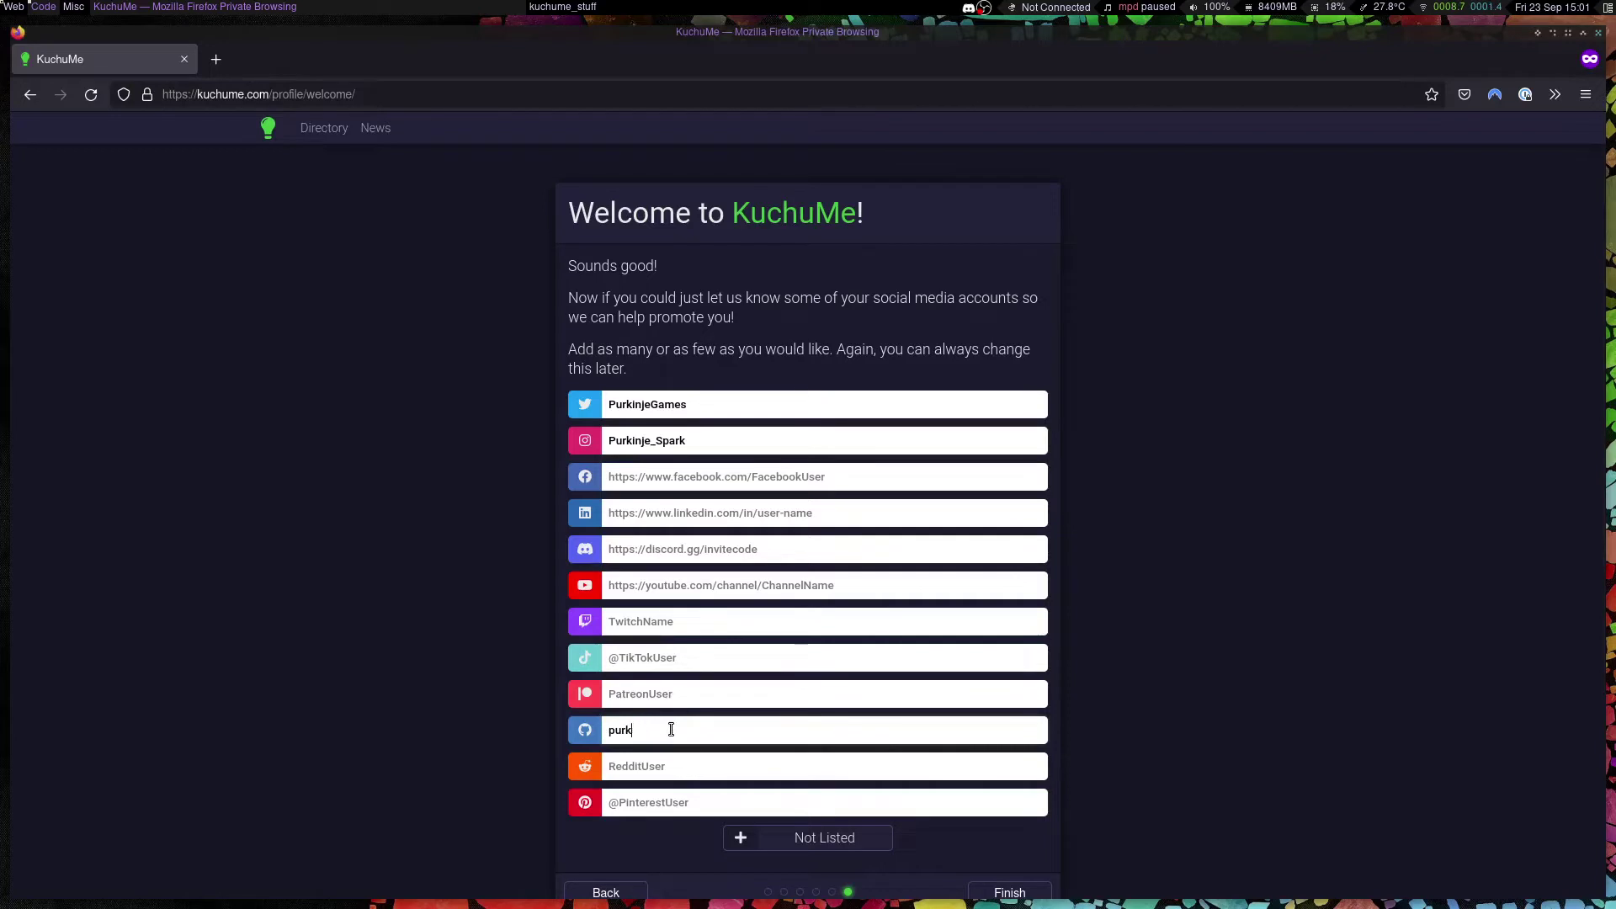
text(njee)
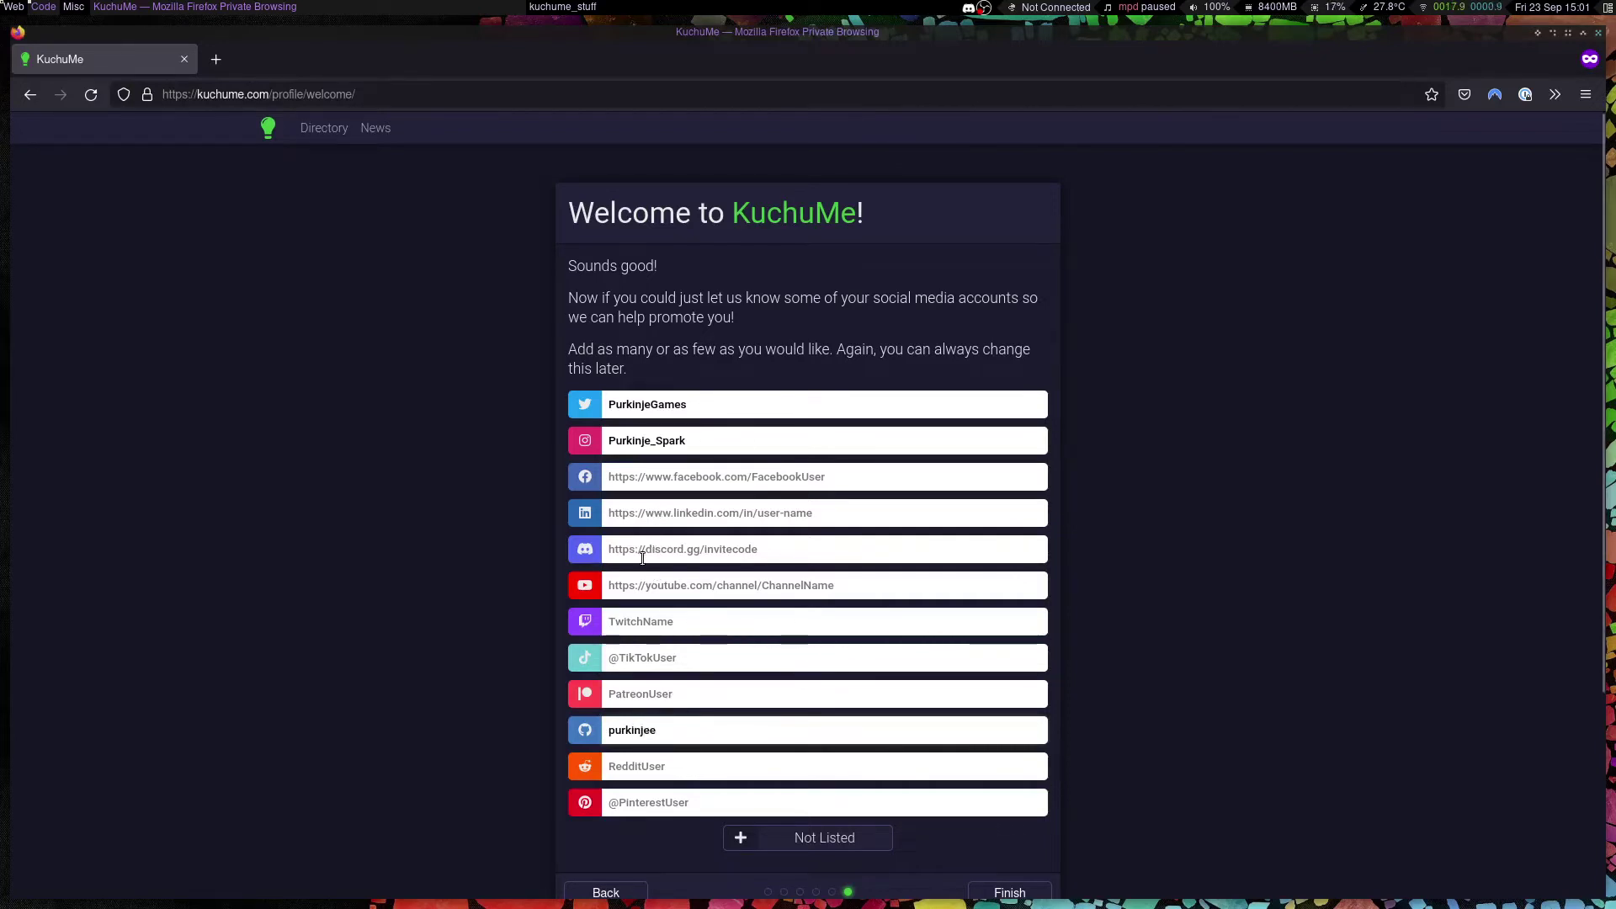
click(629, 622)
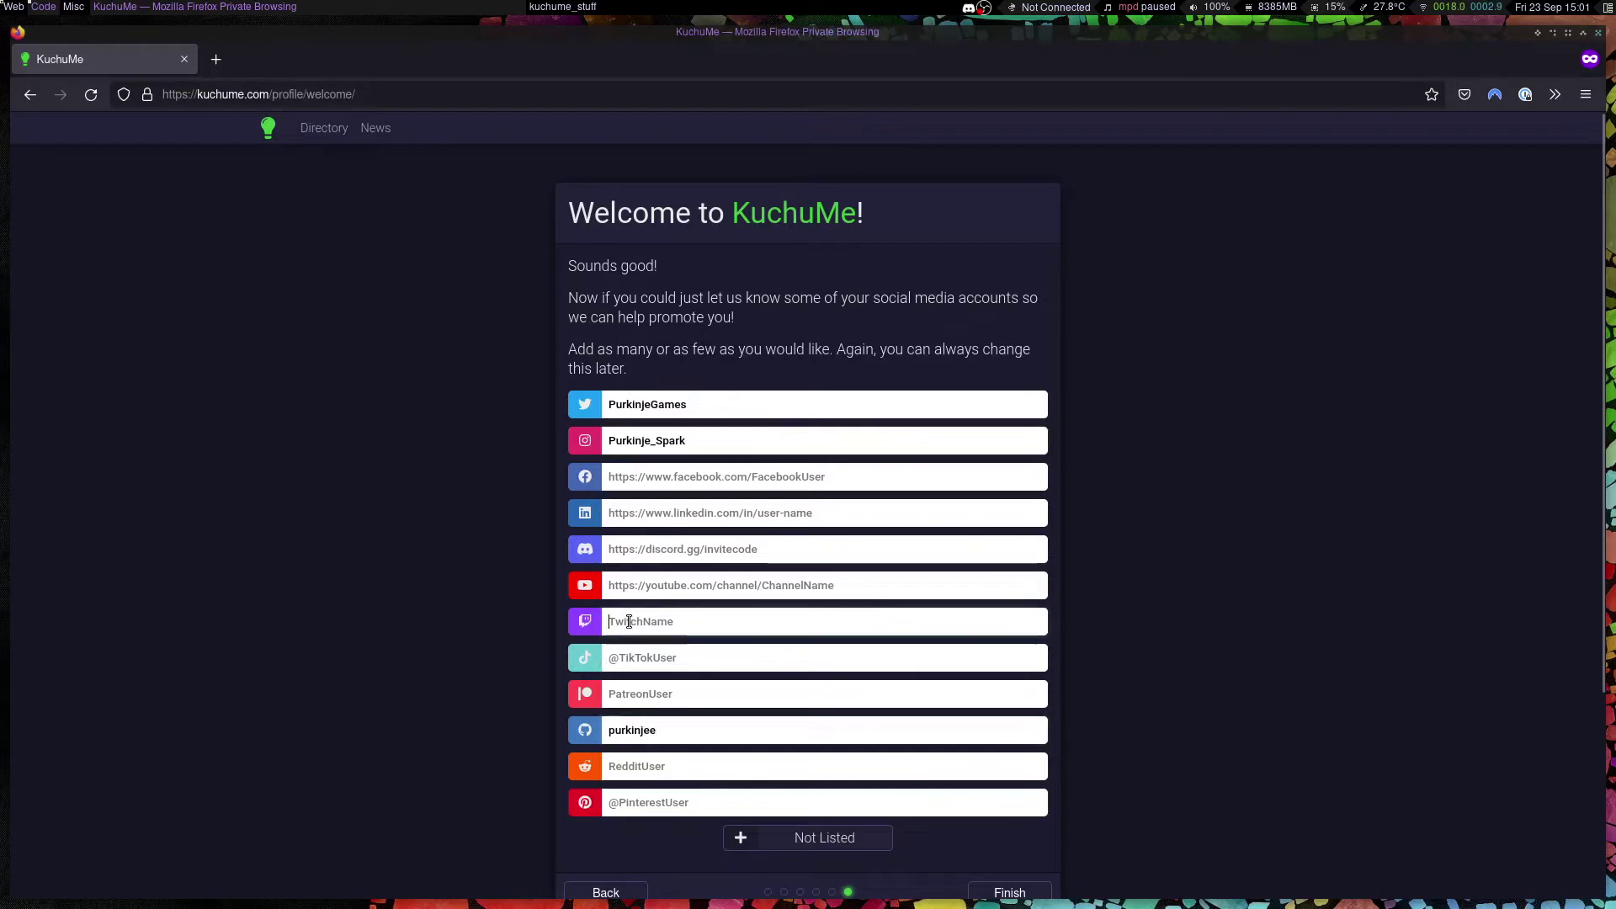
text(Purkinje)
scroll(1160, 503, down, 1)
scroll(1164, 508, down, 4)
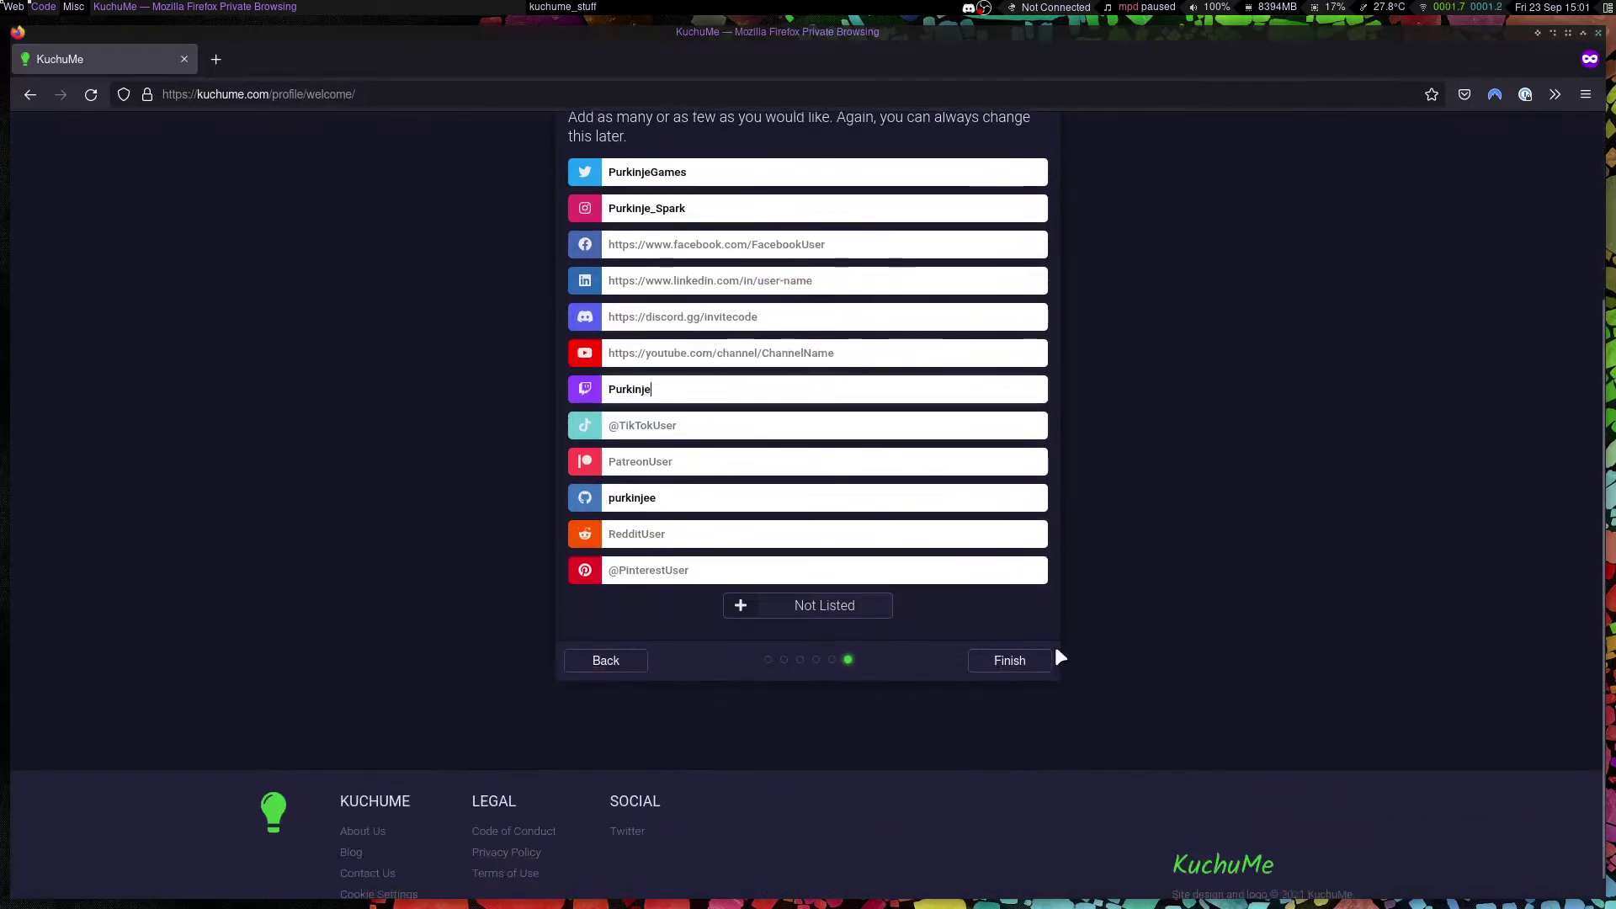
- Finish onboarding and start a new site of your own
click(1040, 660)
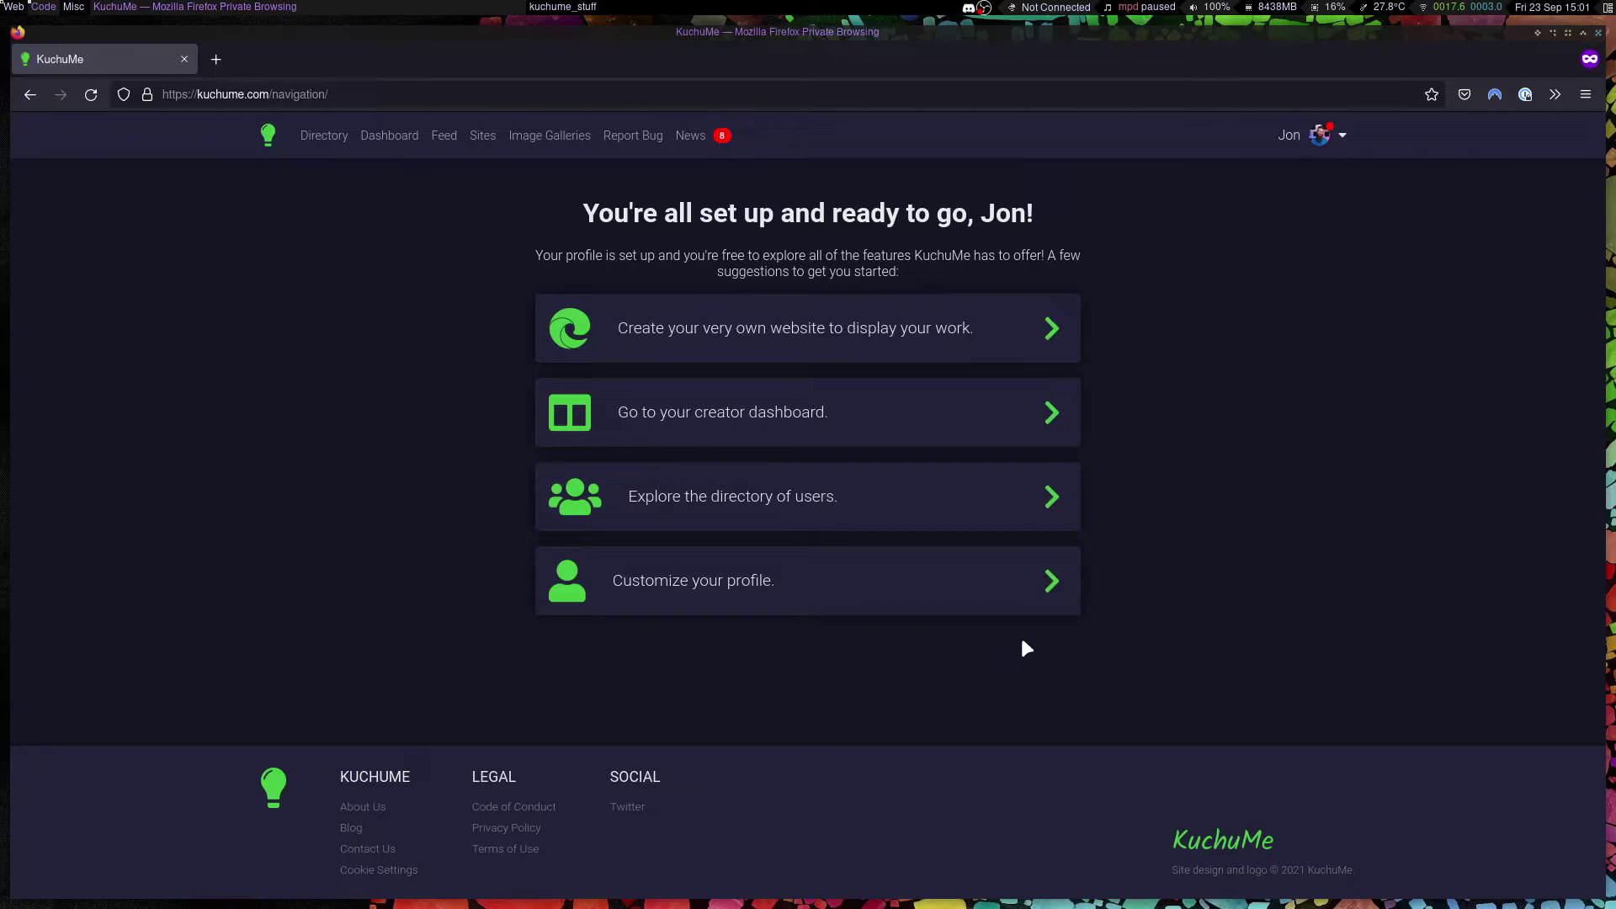
click(938, 356)
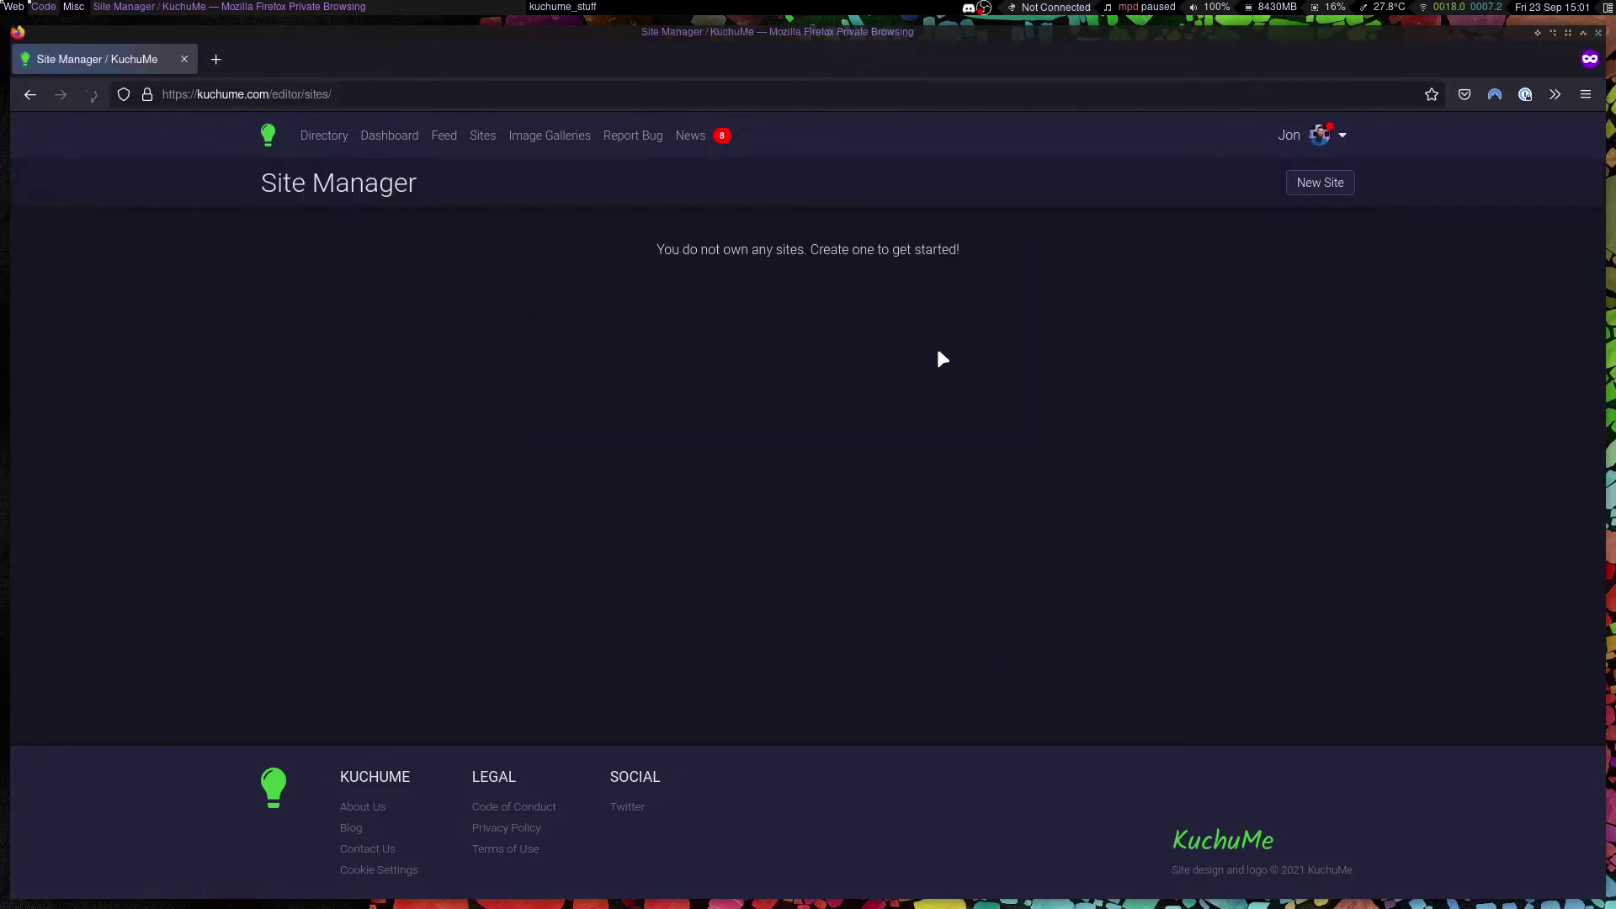
click(1326, 185)
- Title the site Purkinje at kuchu.me/purkinje-twitch, include Twitter, Instagram and Twitch, and save
click(567, 321)
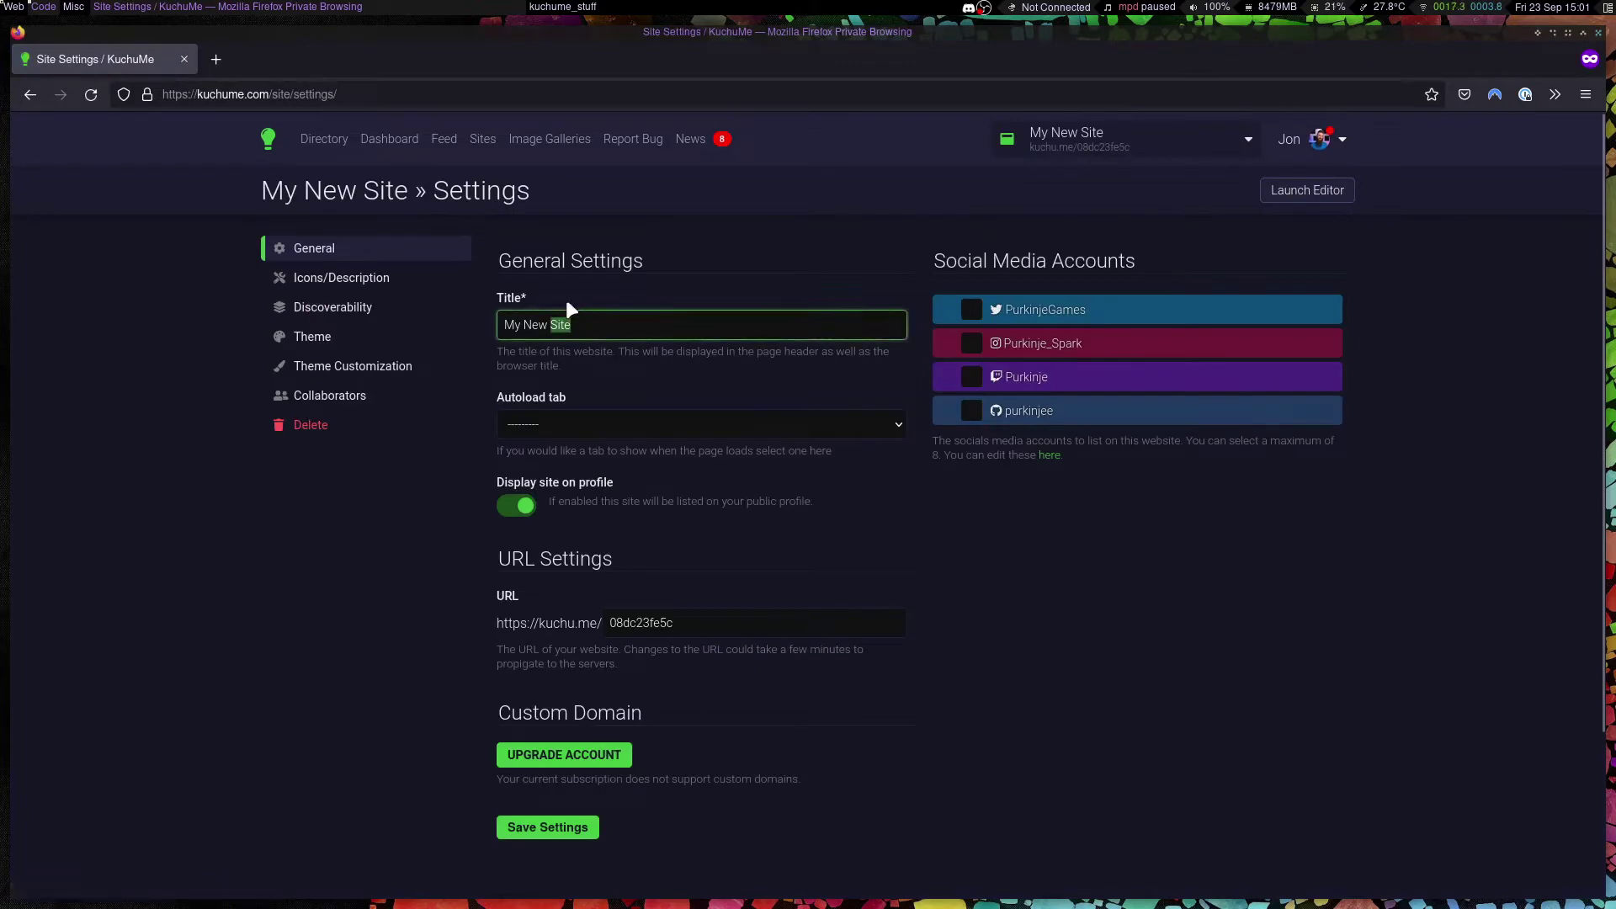
key(ctrl+a)
text(Purtk)
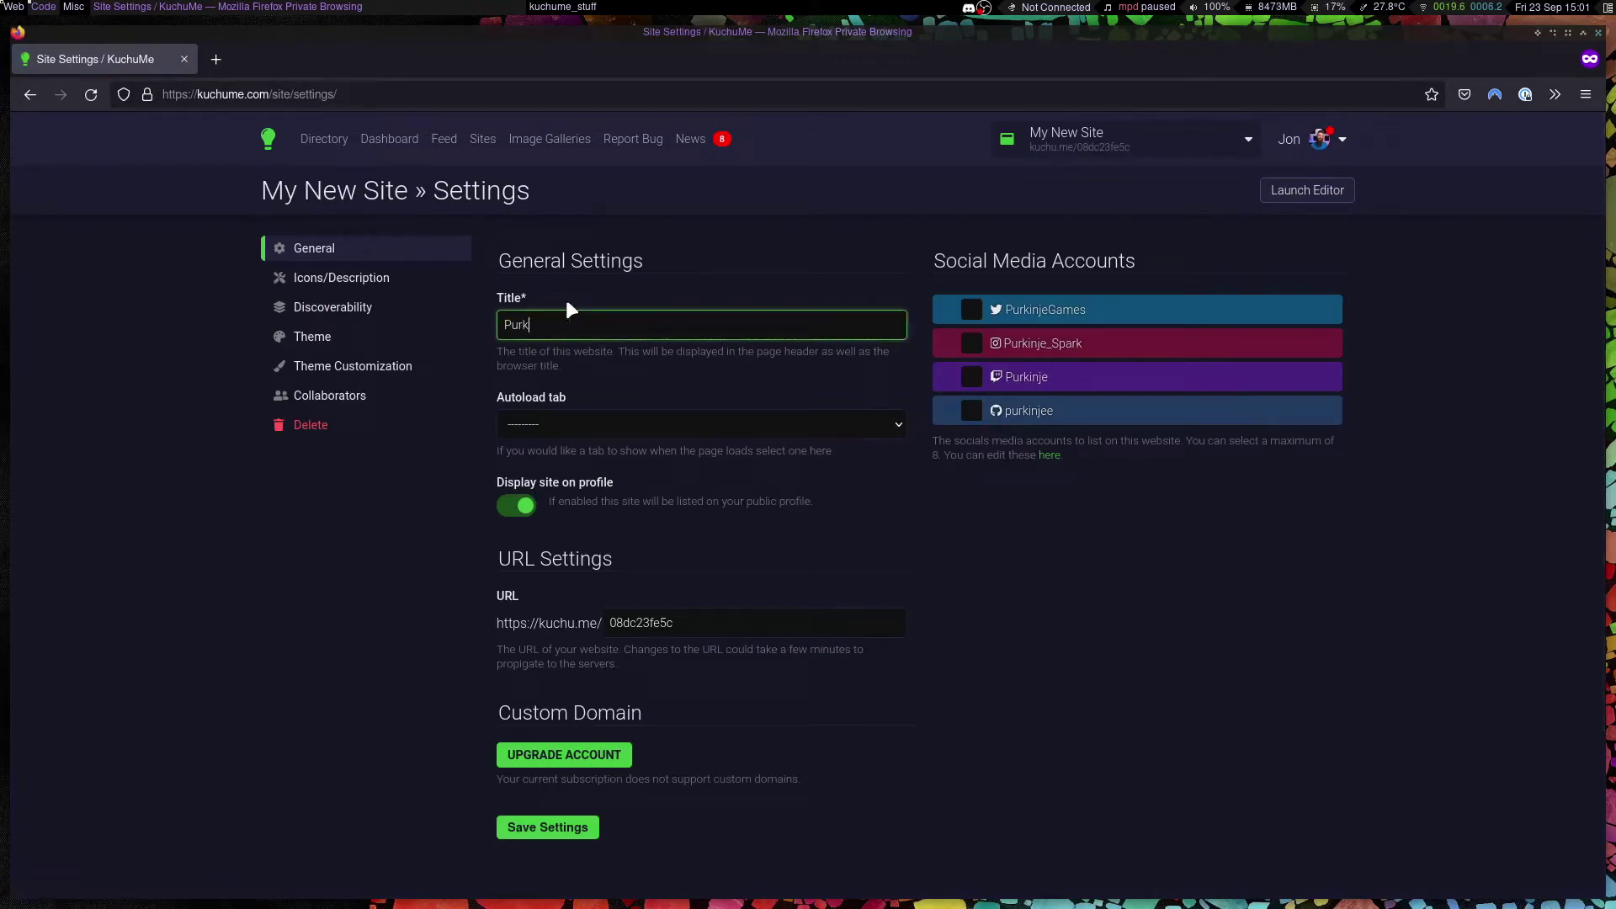
scroll(592, 495, down, 3)
double_click(614, 504)
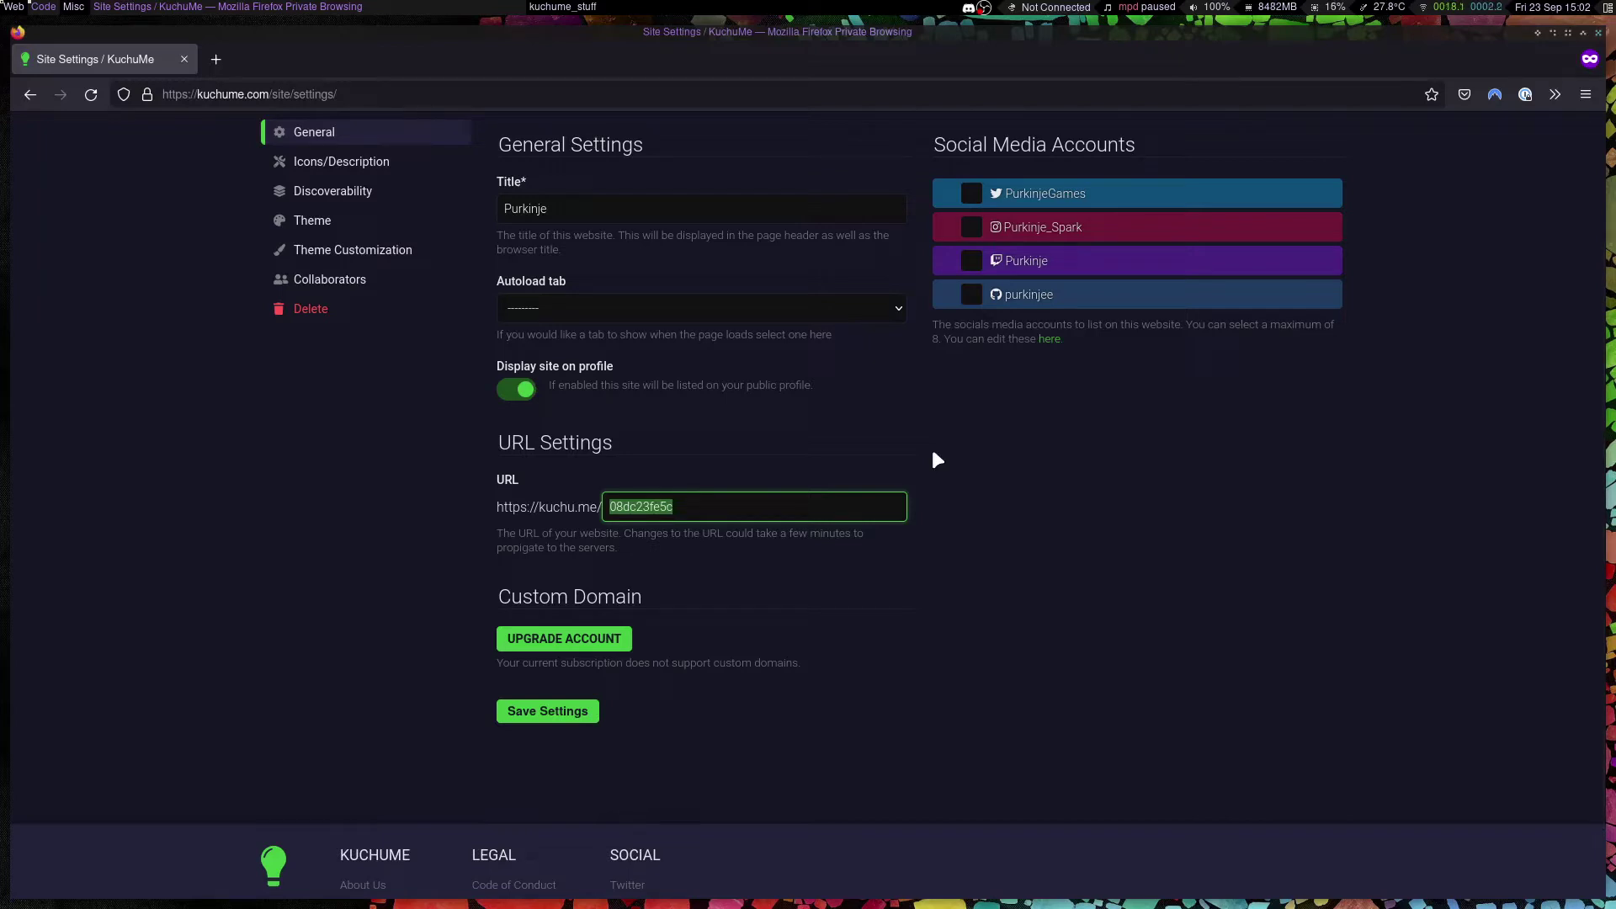
text(purkinje)
text(twic)
text(tch)
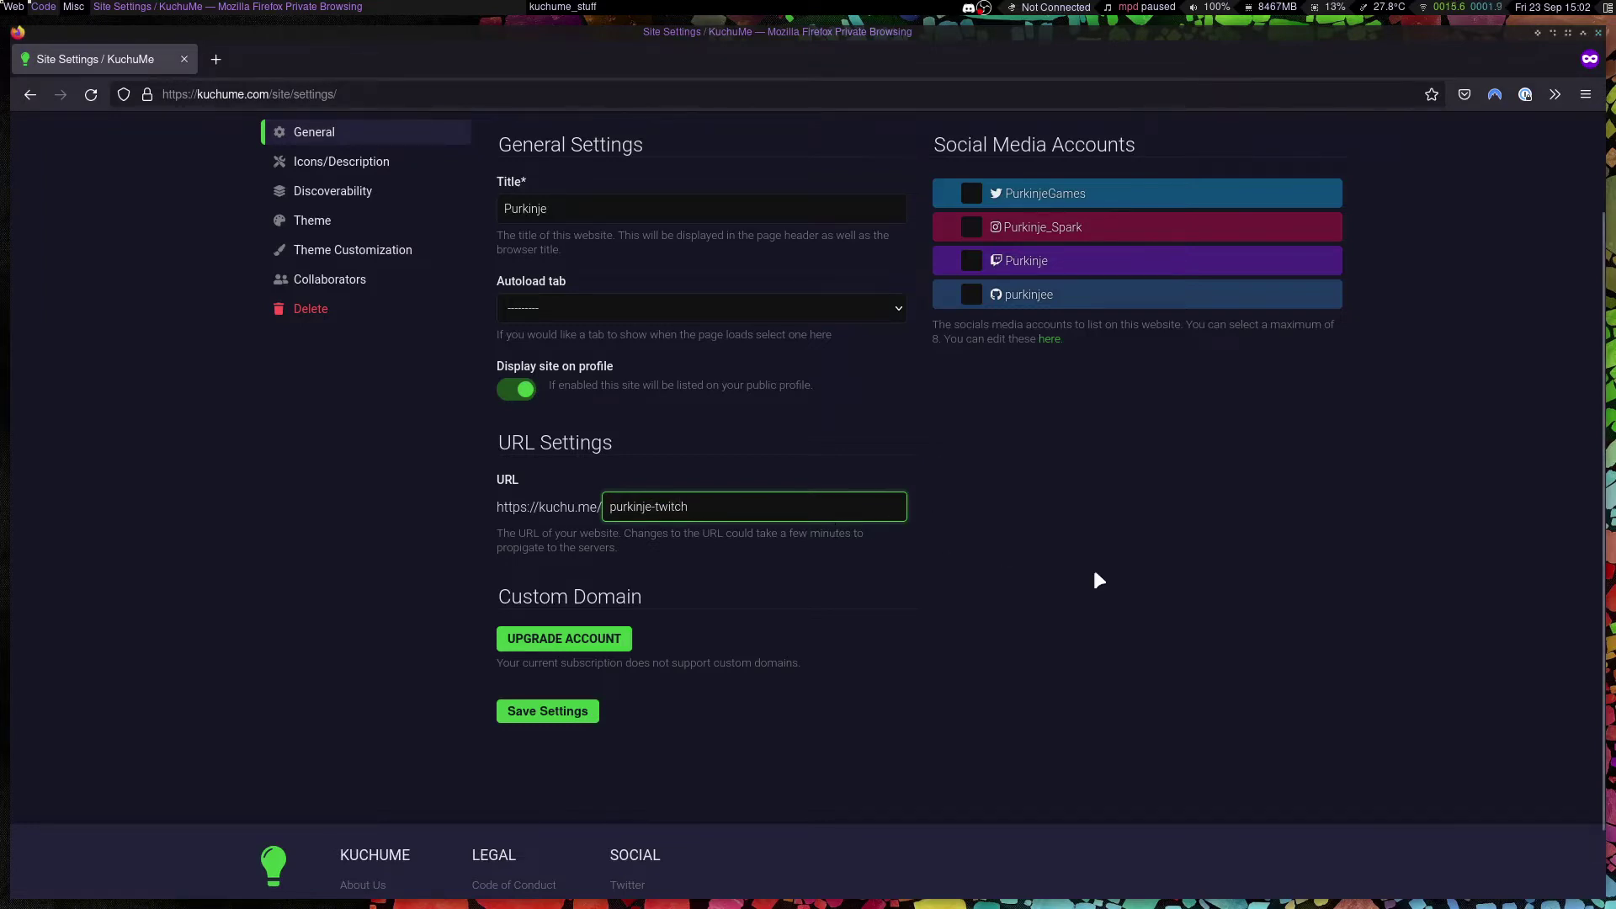
scroll(1099, 581, up, 2)
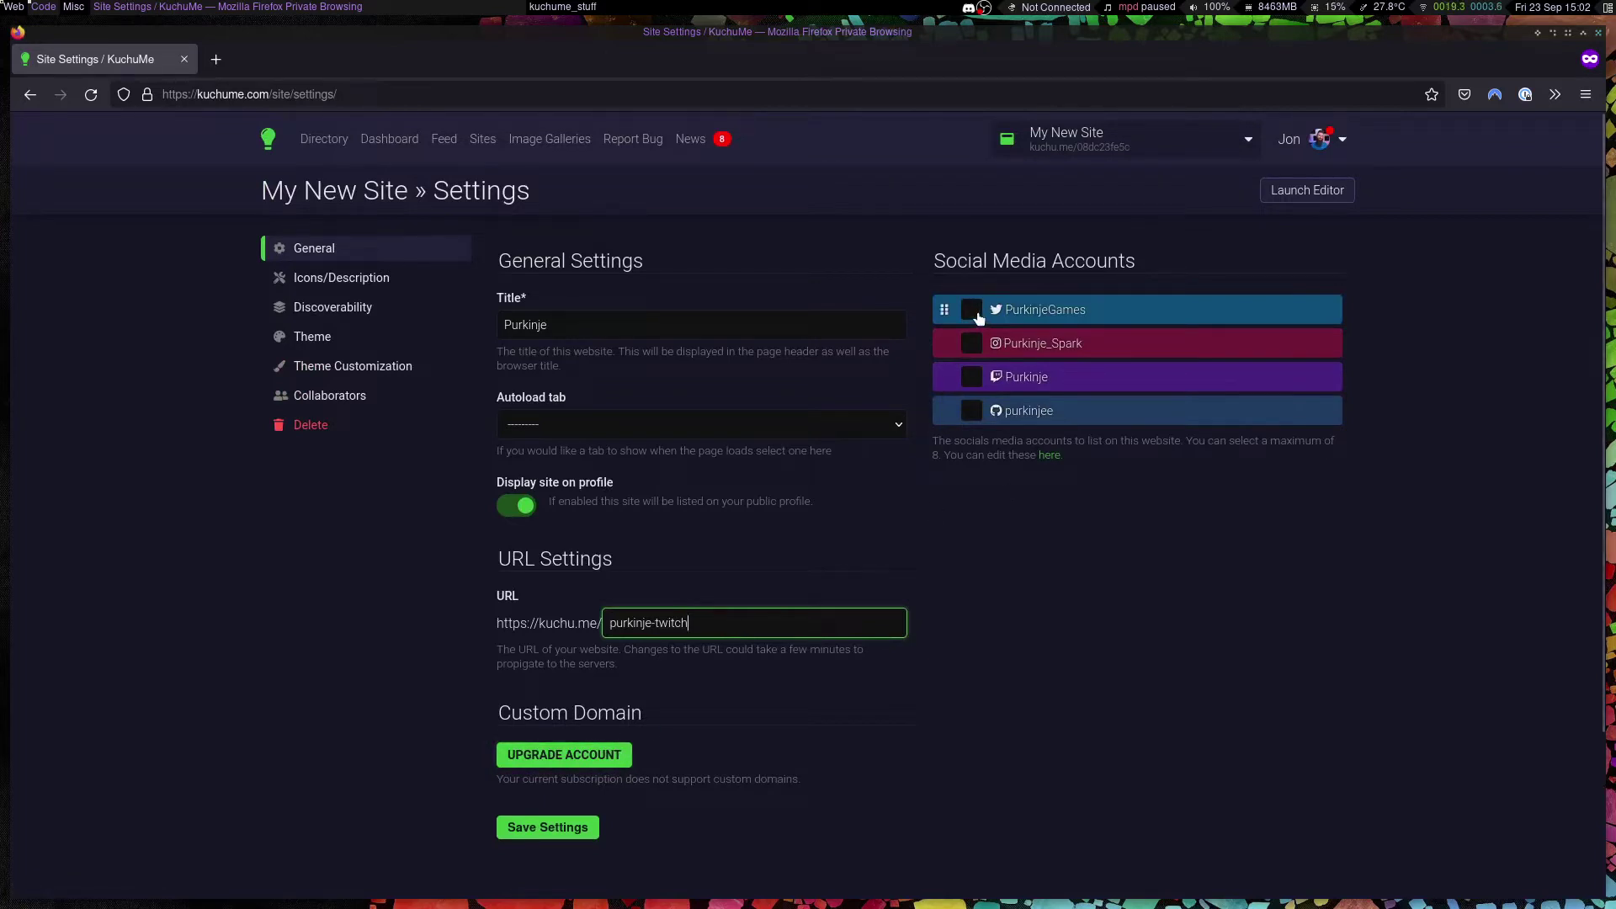
drag(978, 317, 981, 391)
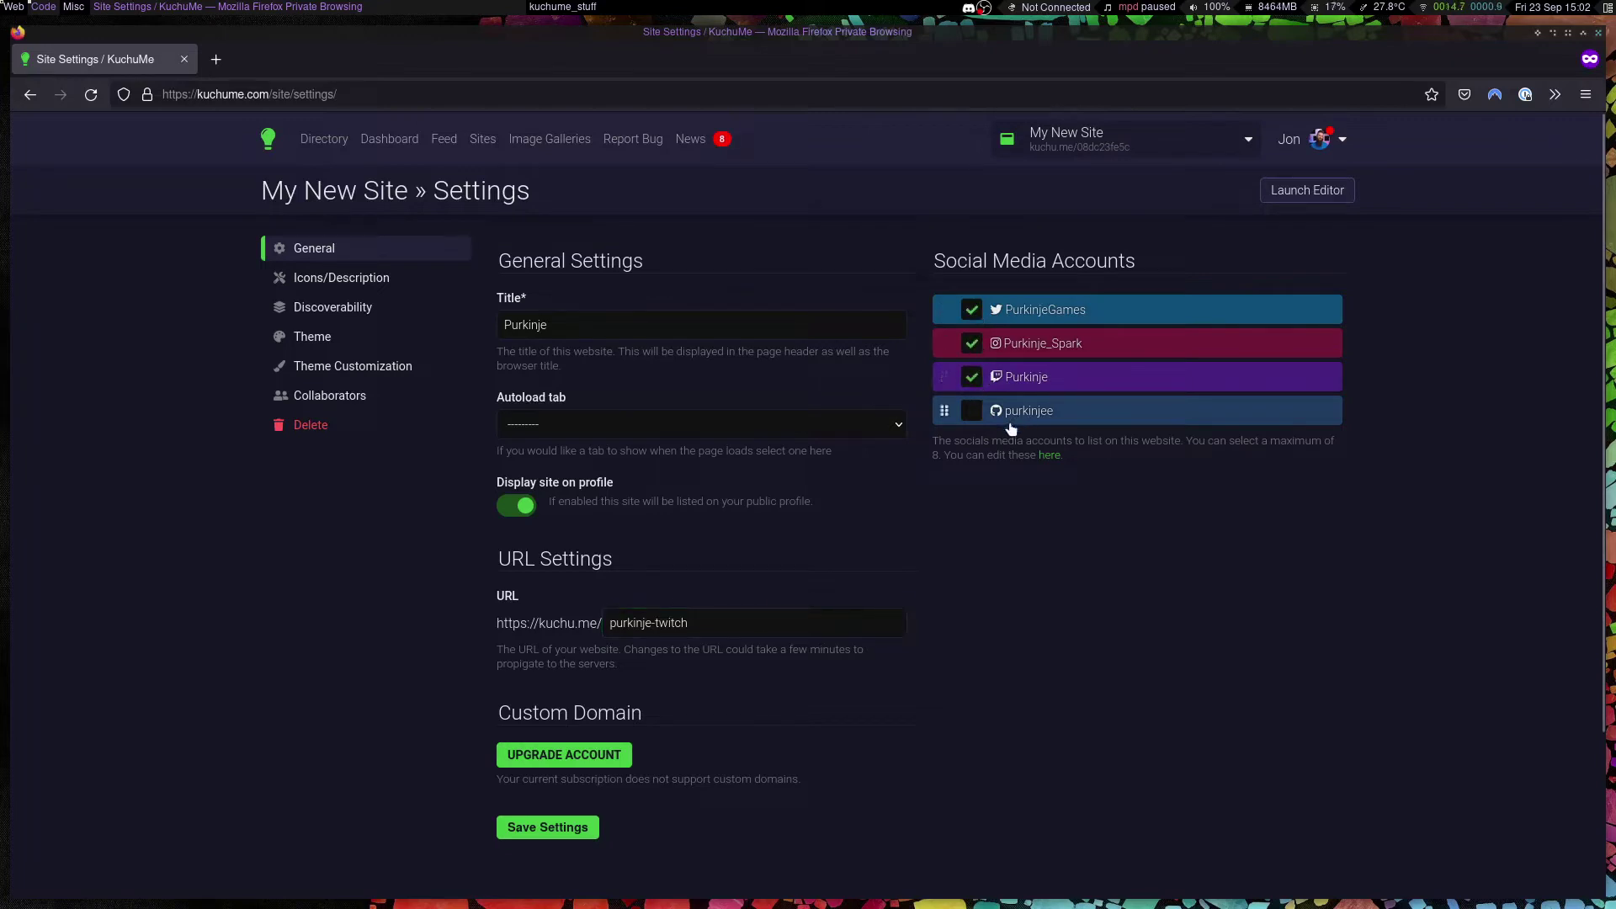
click(563, 828)
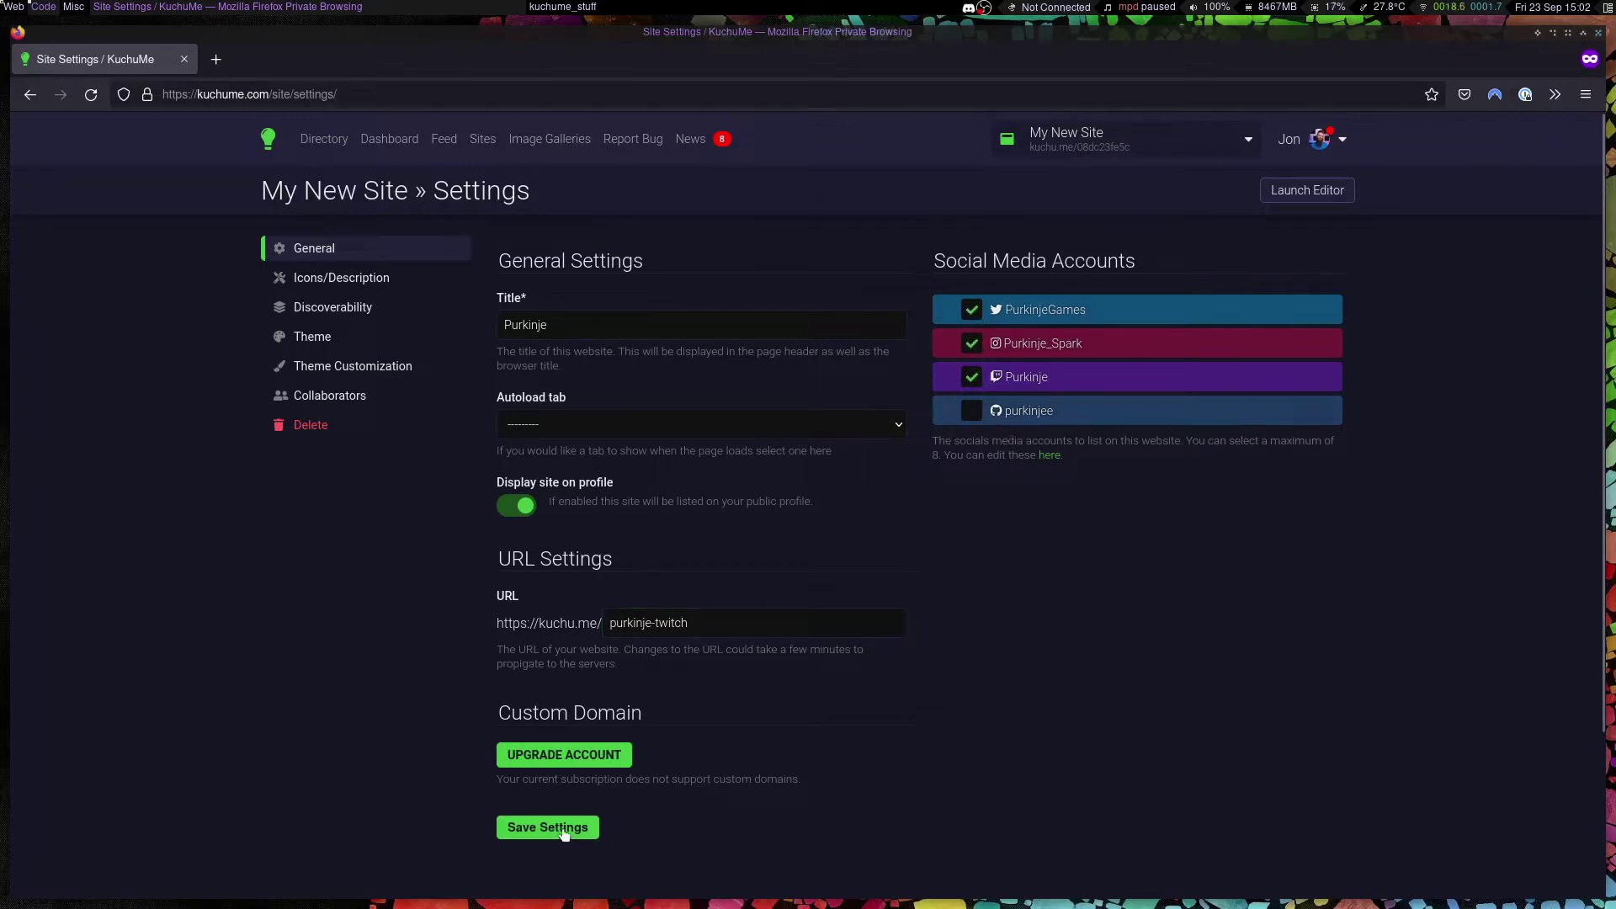
- Upload favicon.png as the site's favicon in Icons/Description
click(337, 278)
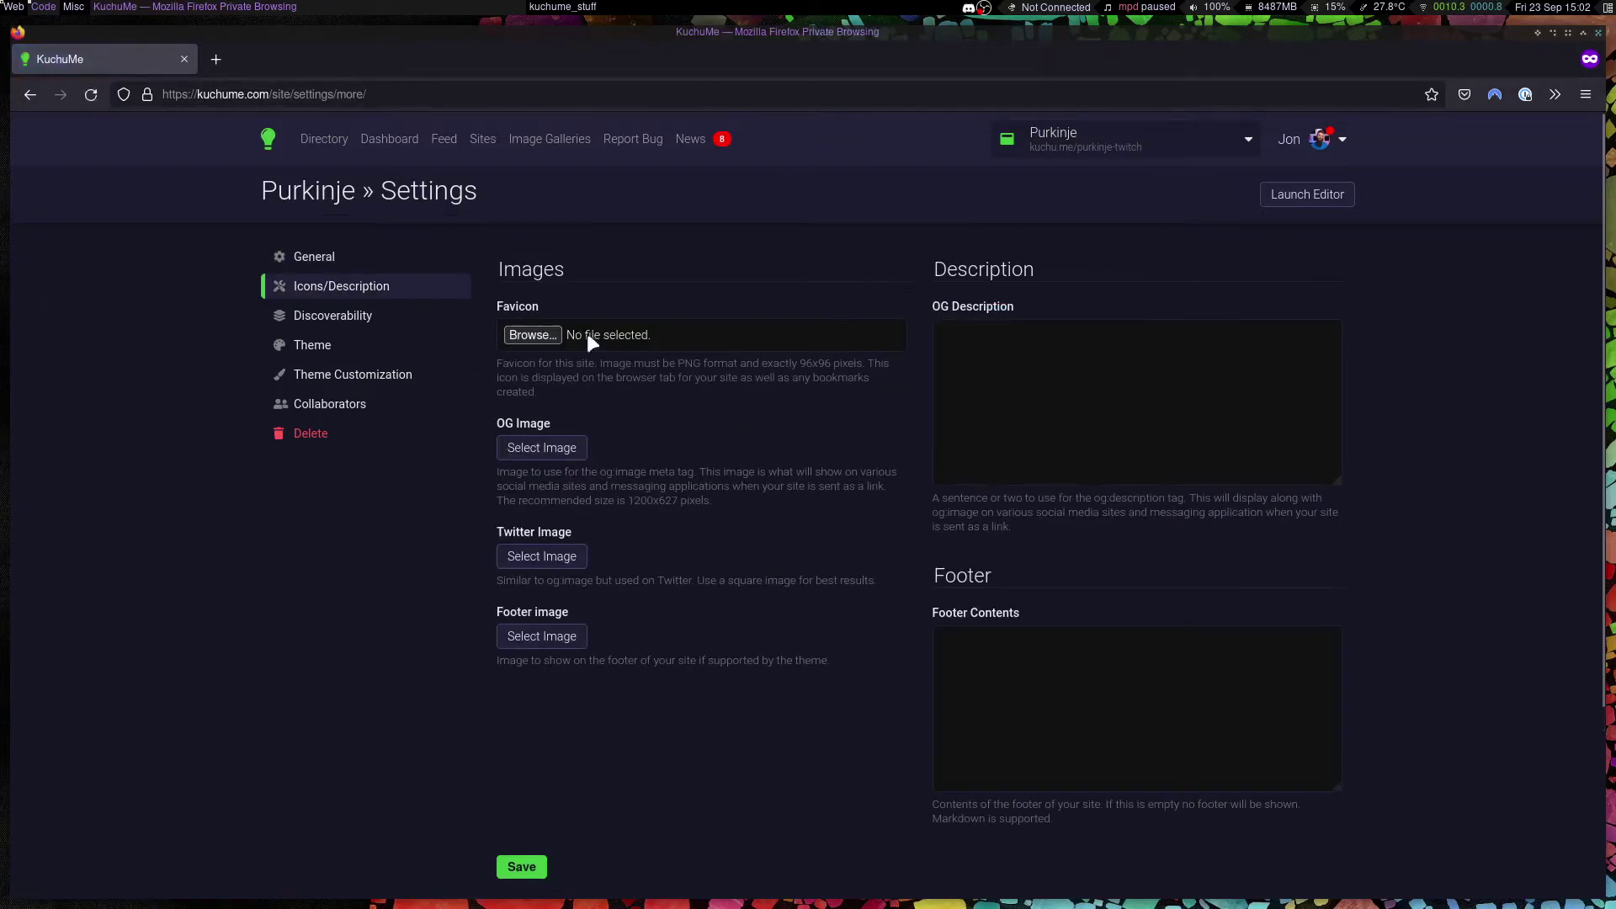
click(532, 335)
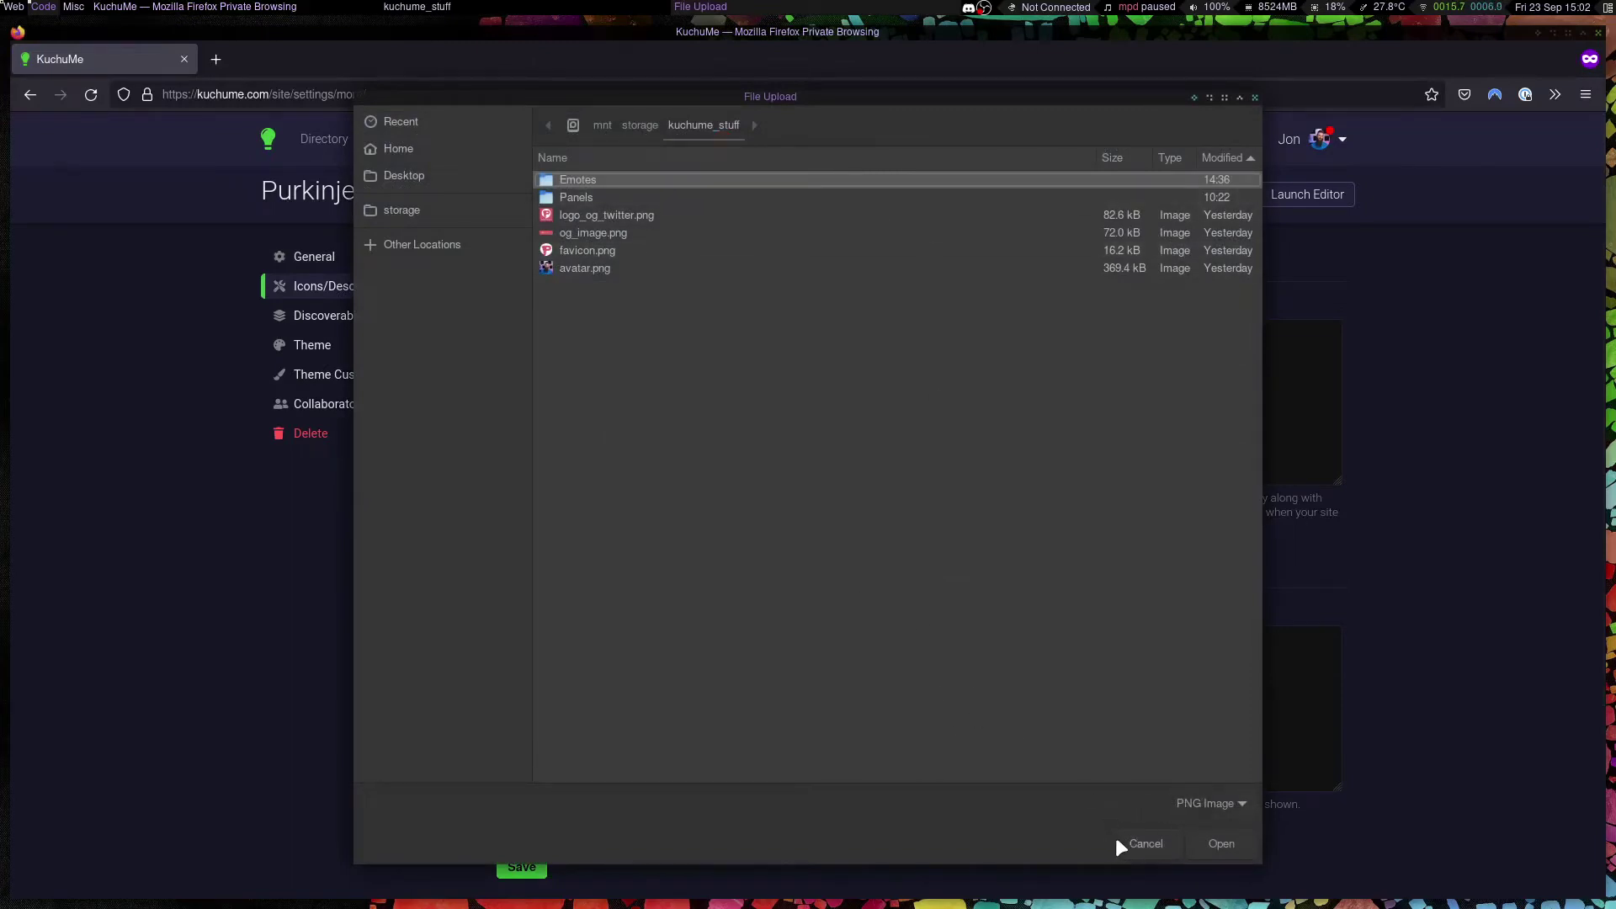
click(1125, 844)
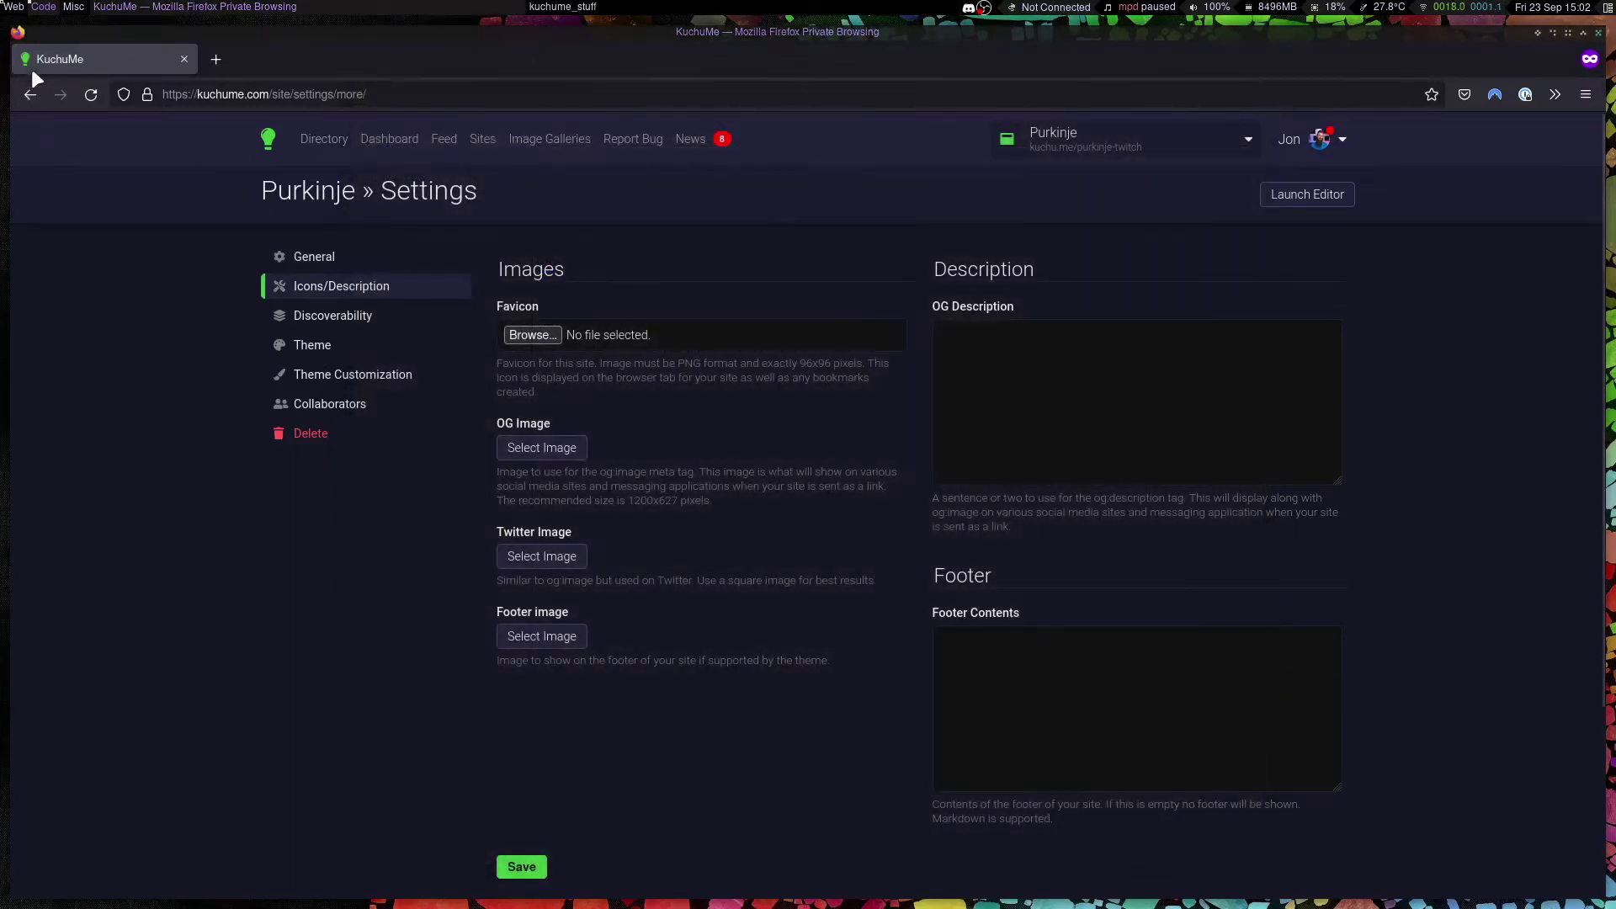
click(545, 336)
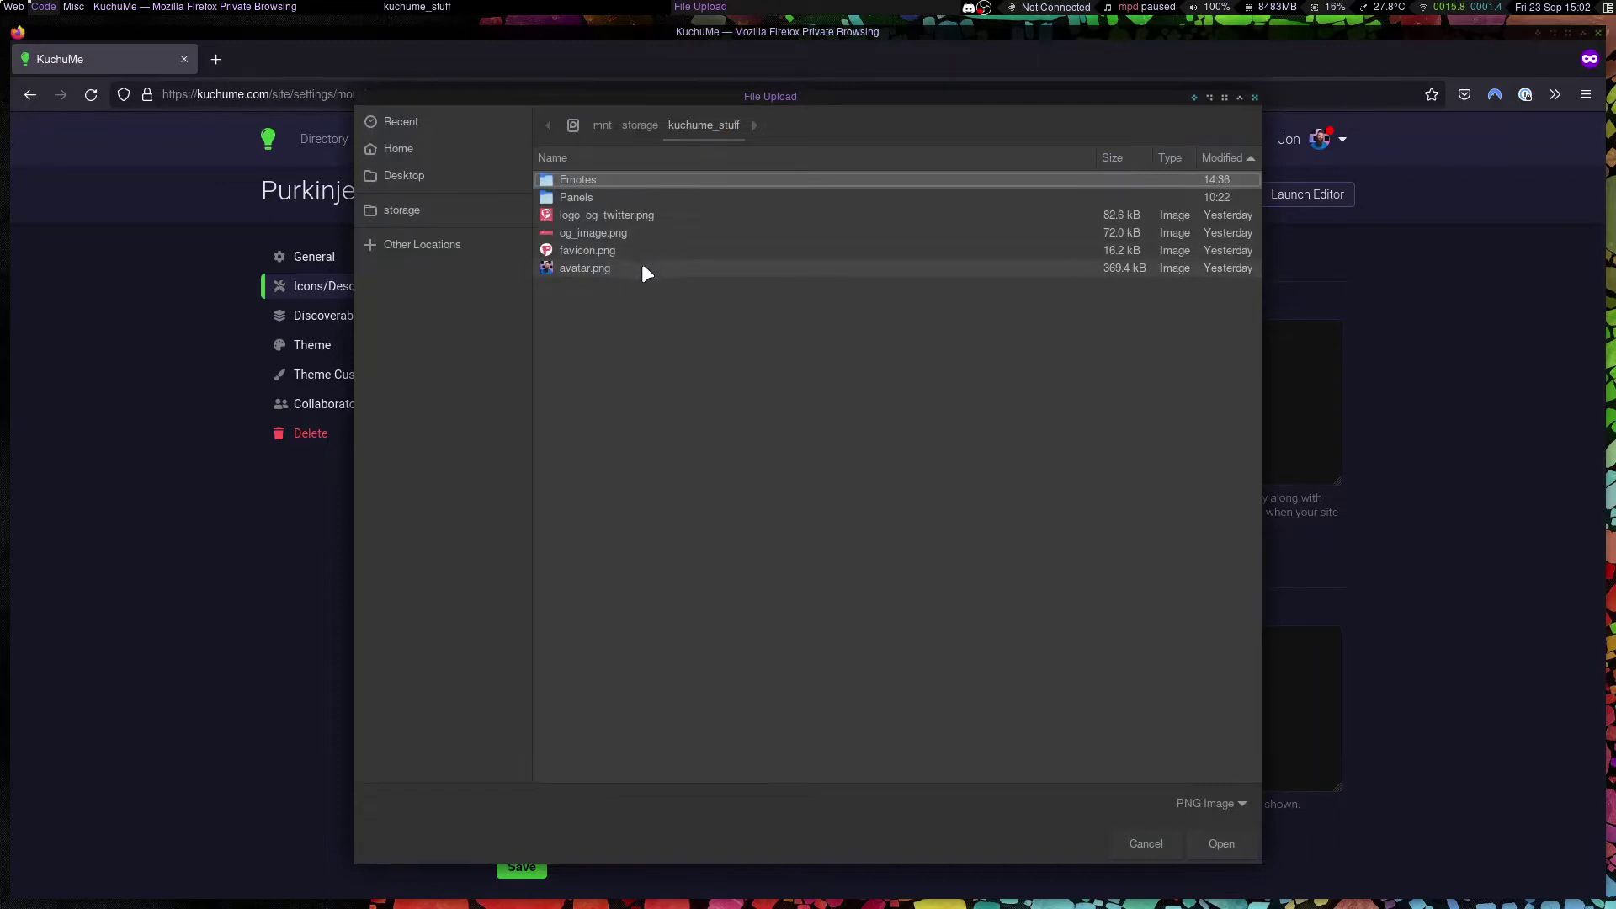
double_click(591, 250)
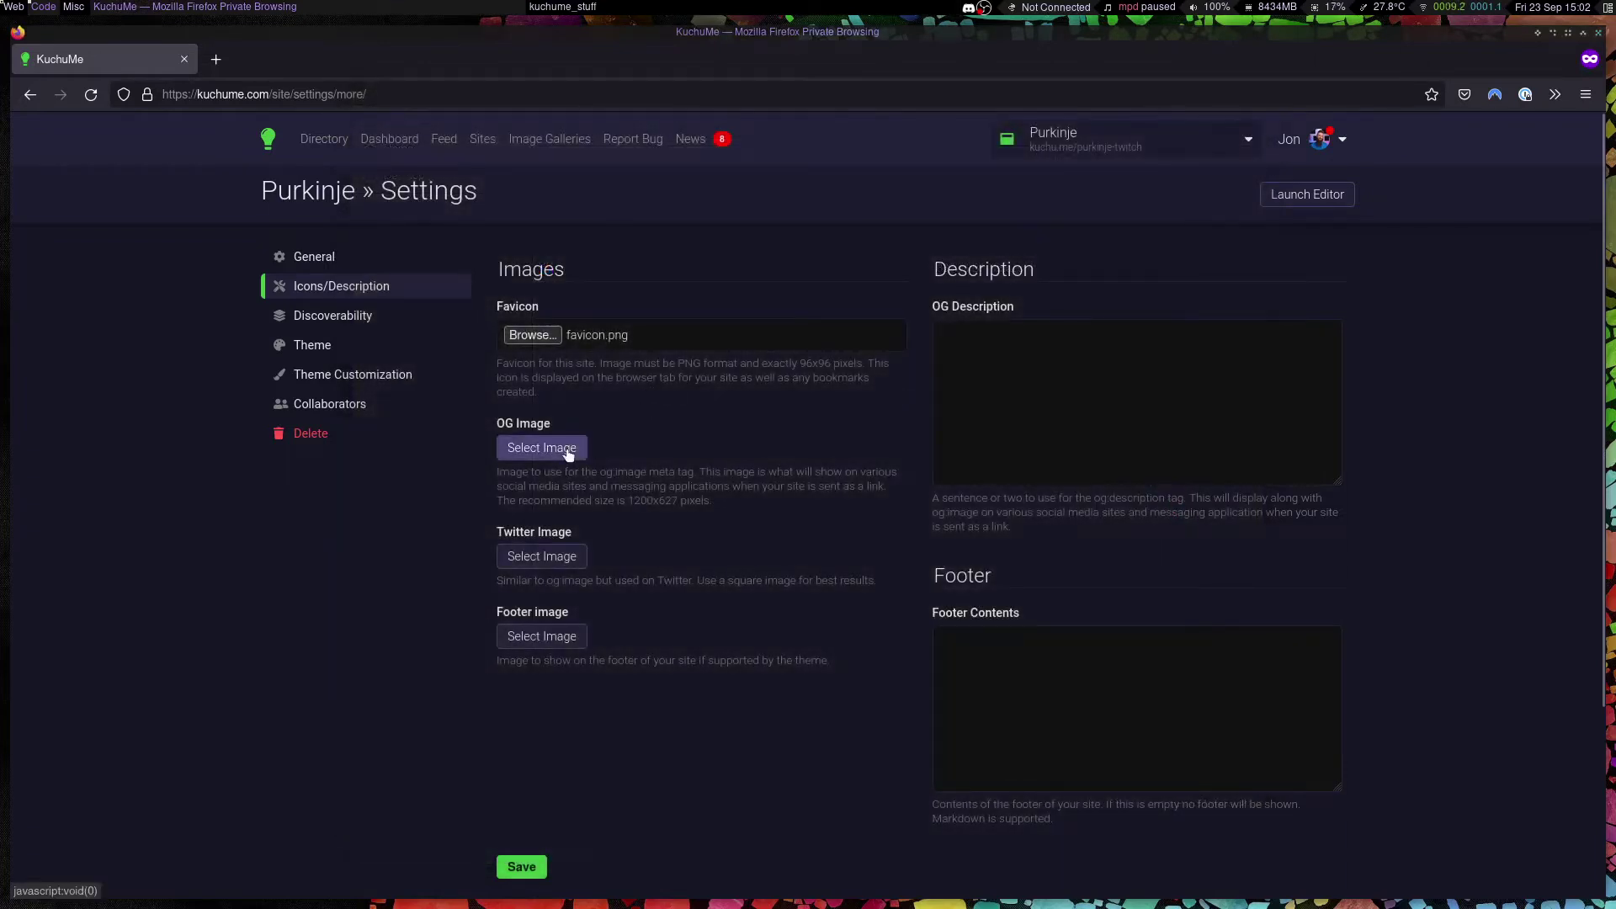
- Try choosing an OG image, find no images available, and save the favicon
click(567, 453)
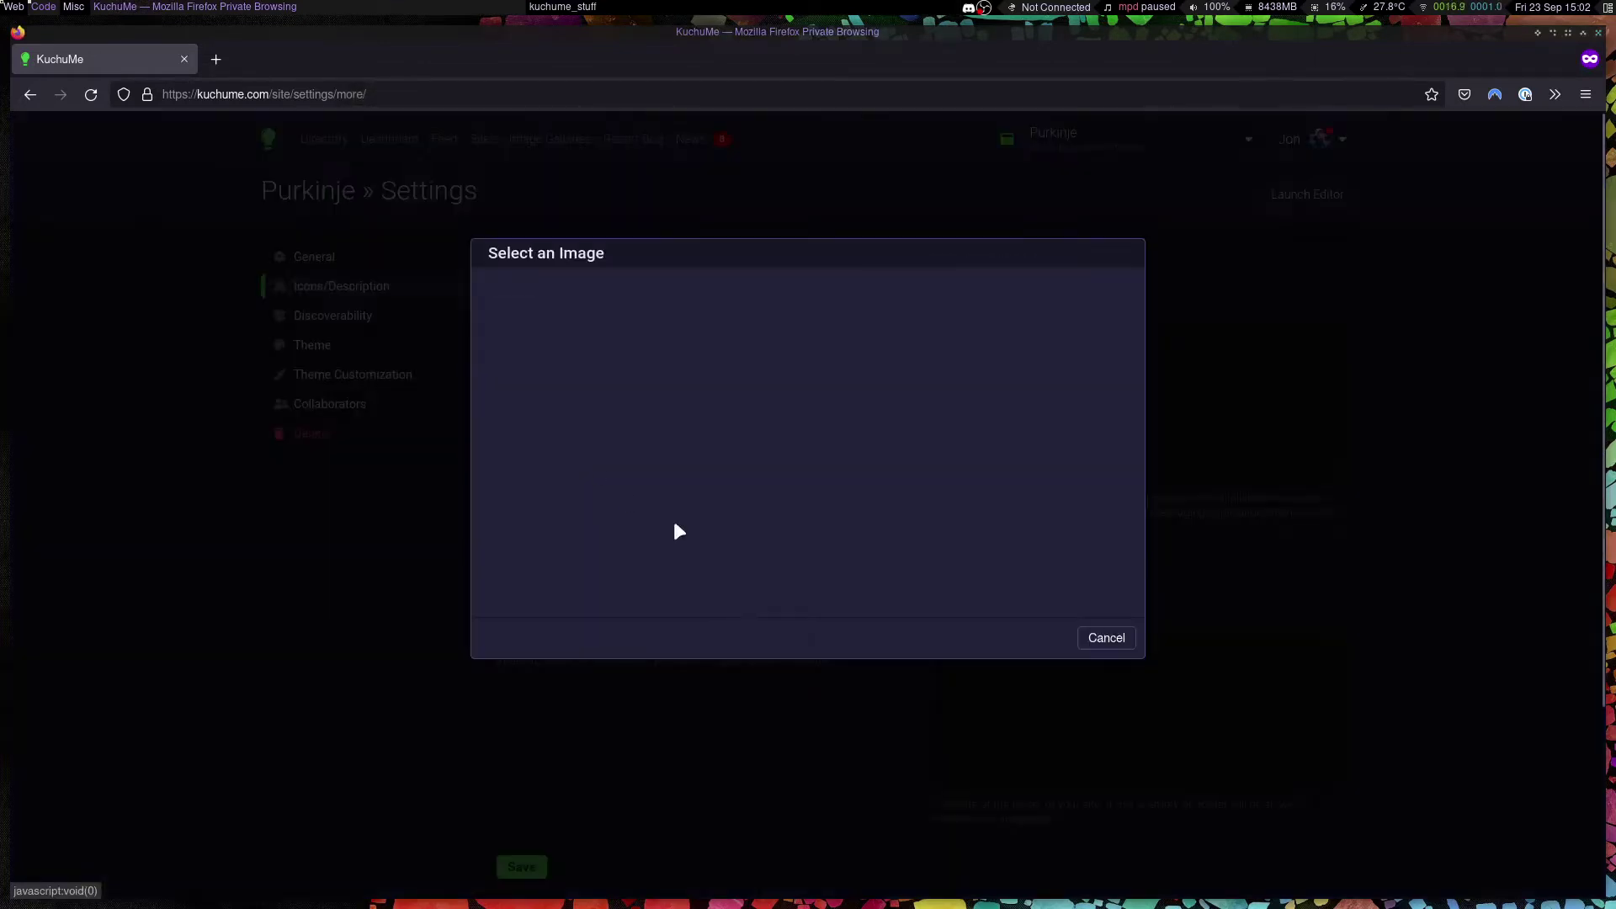
click(1103, 638)
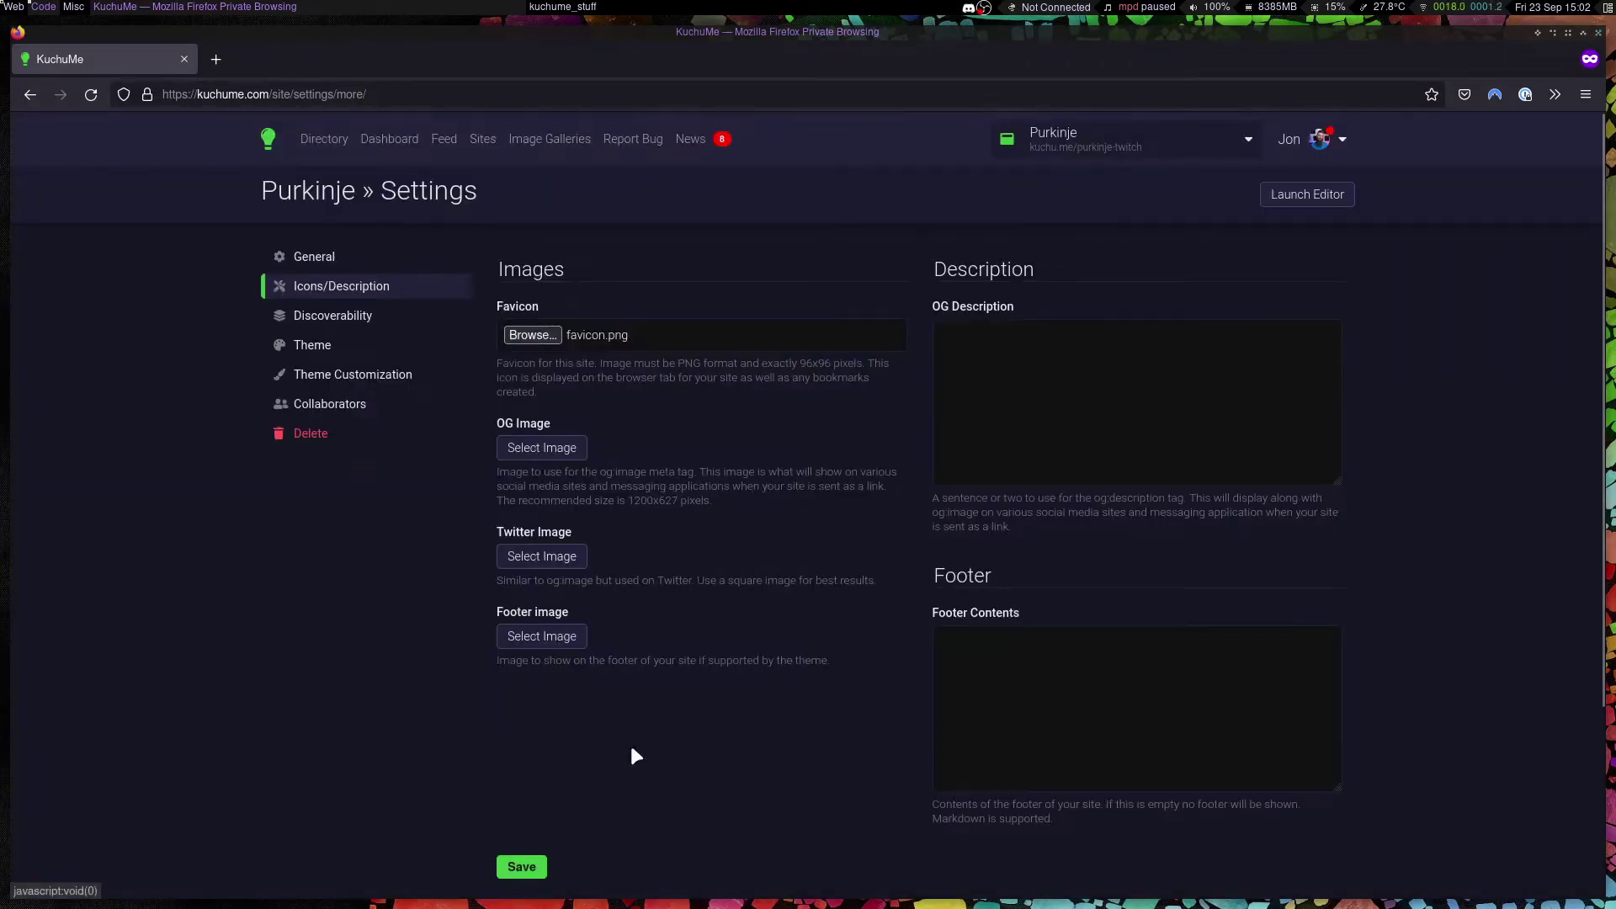
click(506, 449)
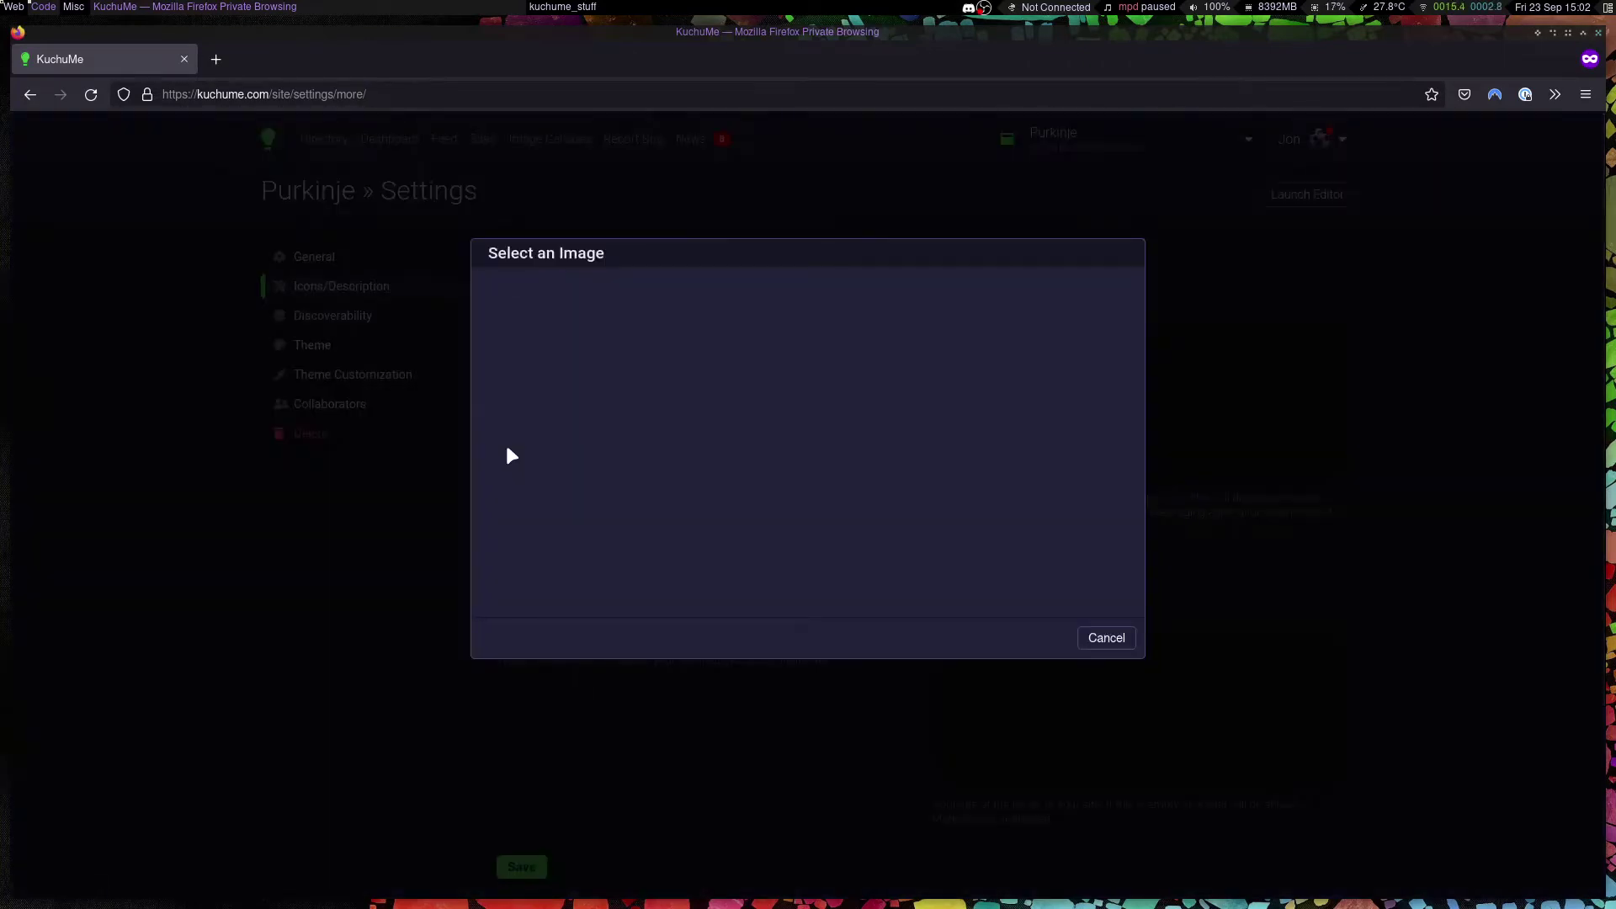
click(1114, 638)
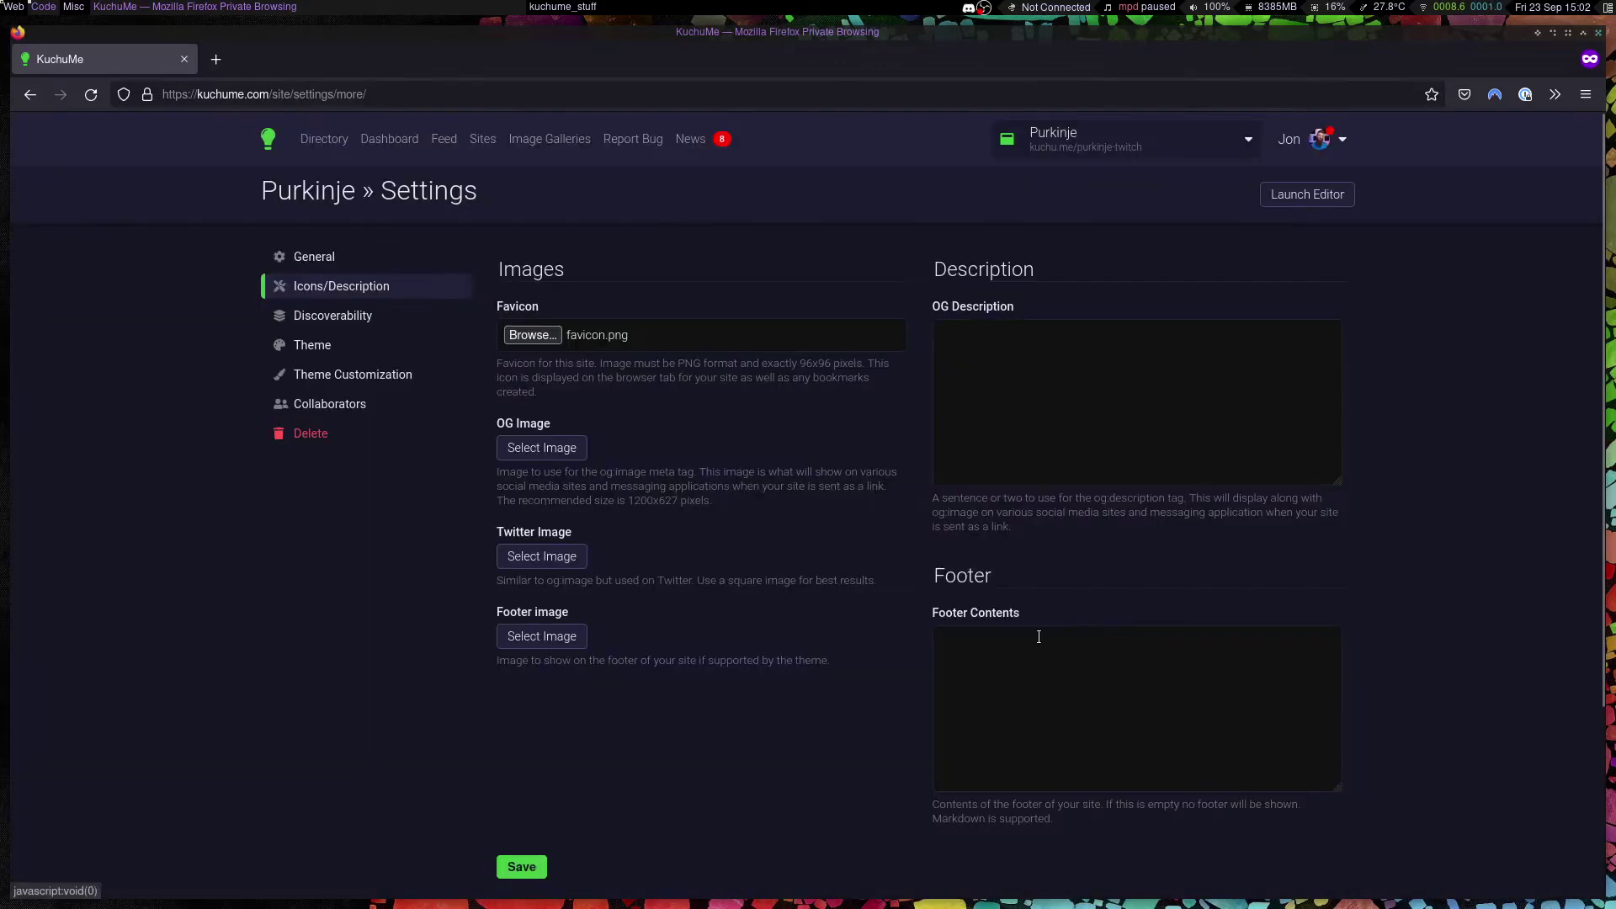
click(520, 876)
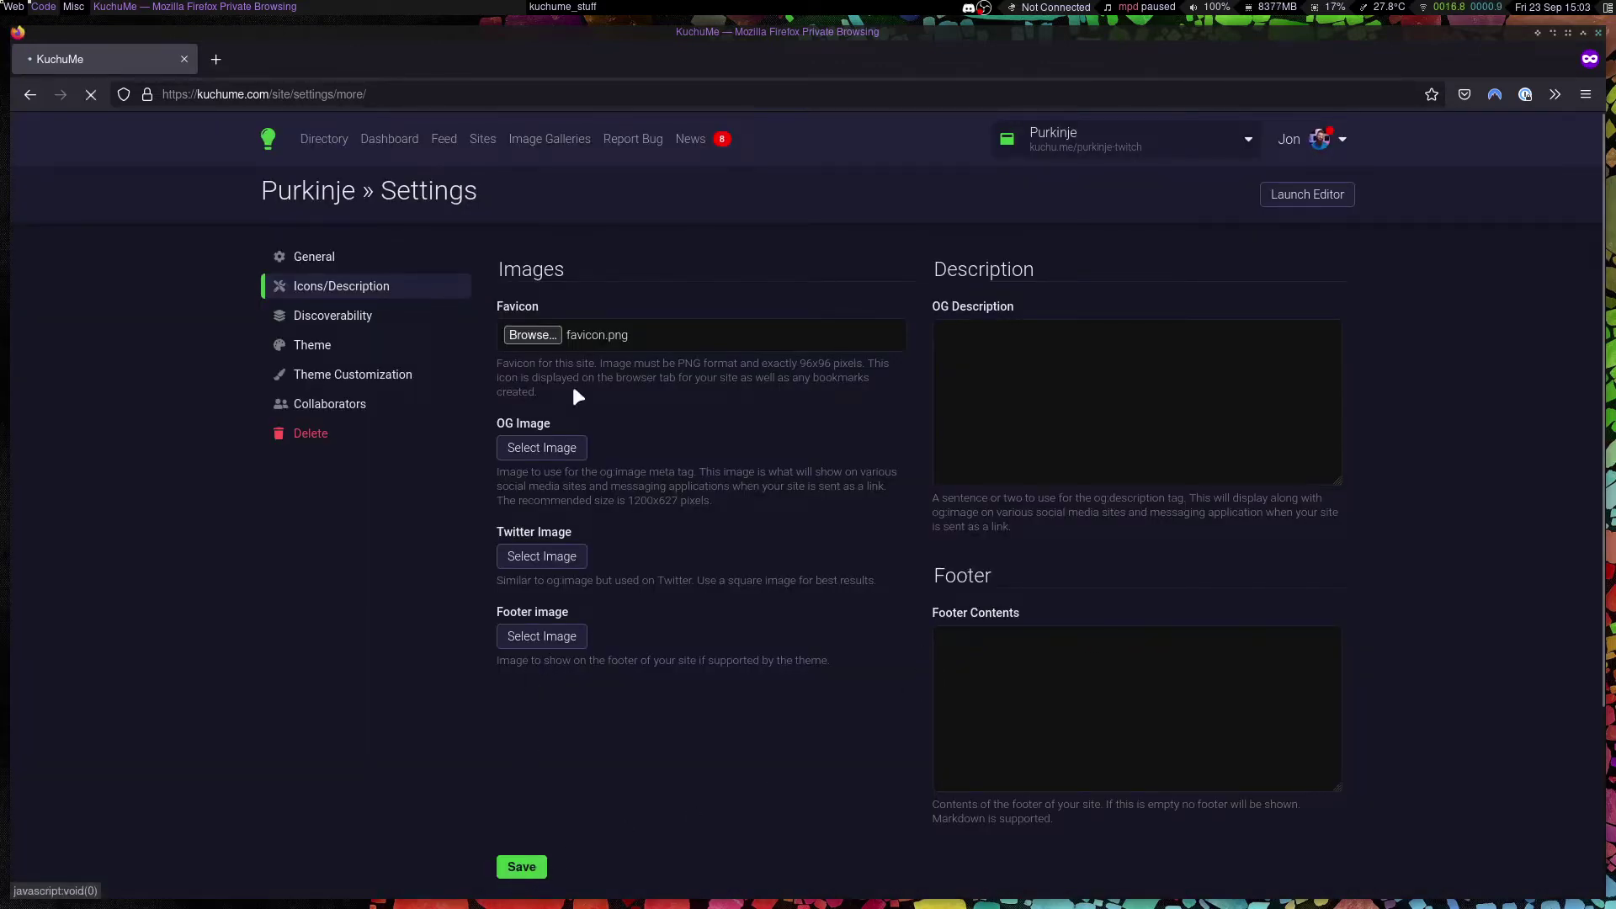
- Make a Website Theme gallery holding favicon.png, logo_og_twitter.png and og_image.png
click(552, 142)
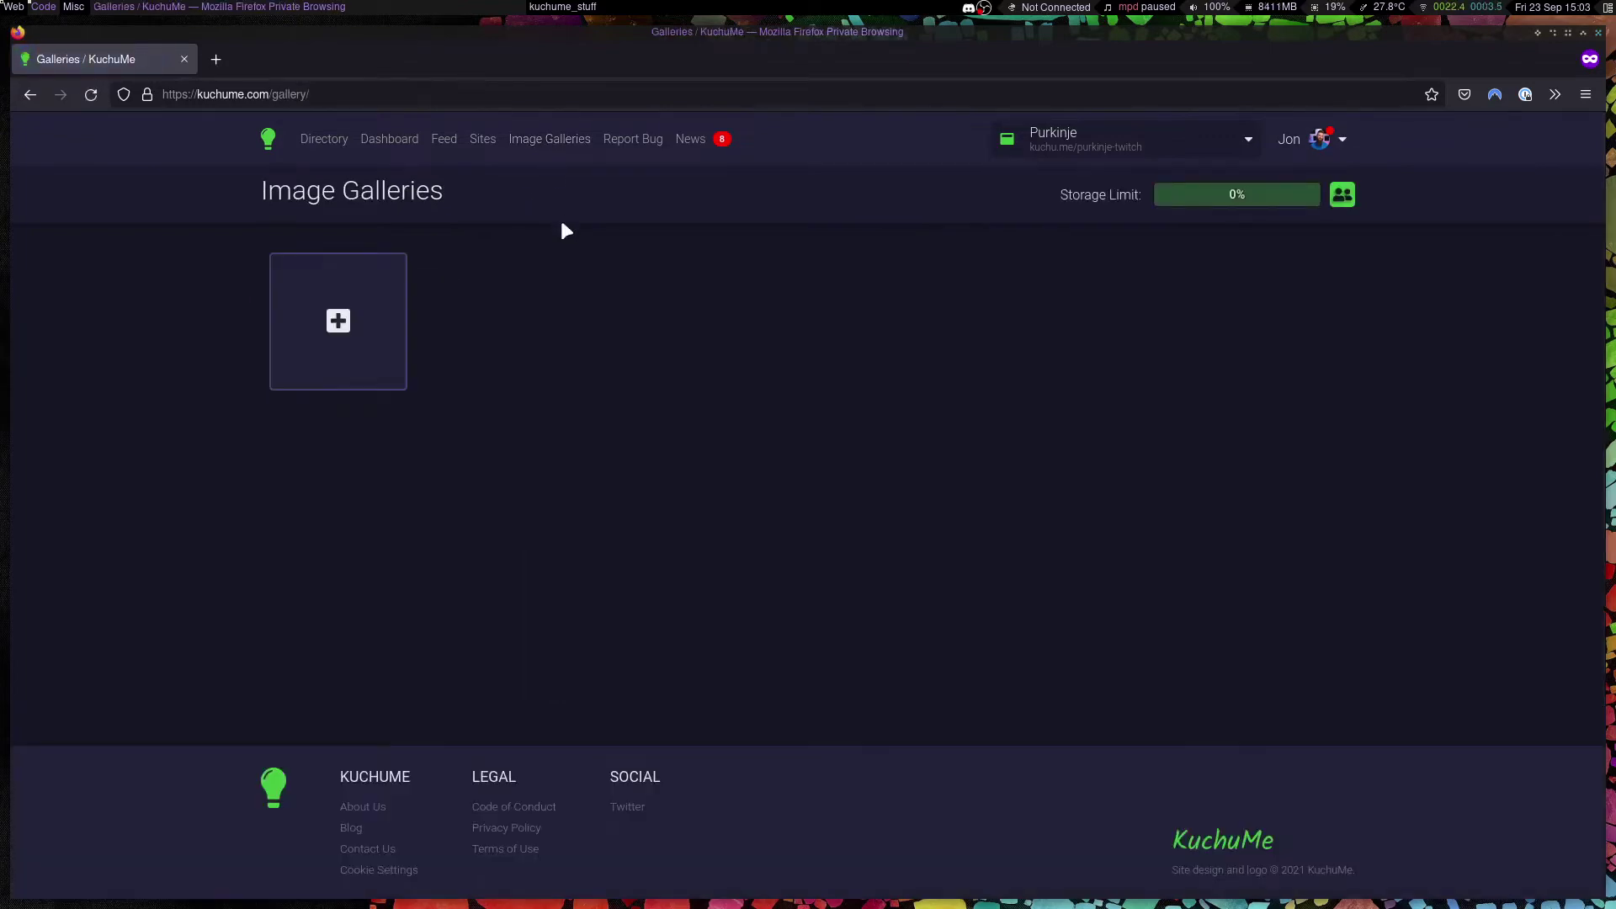
key(super+e)
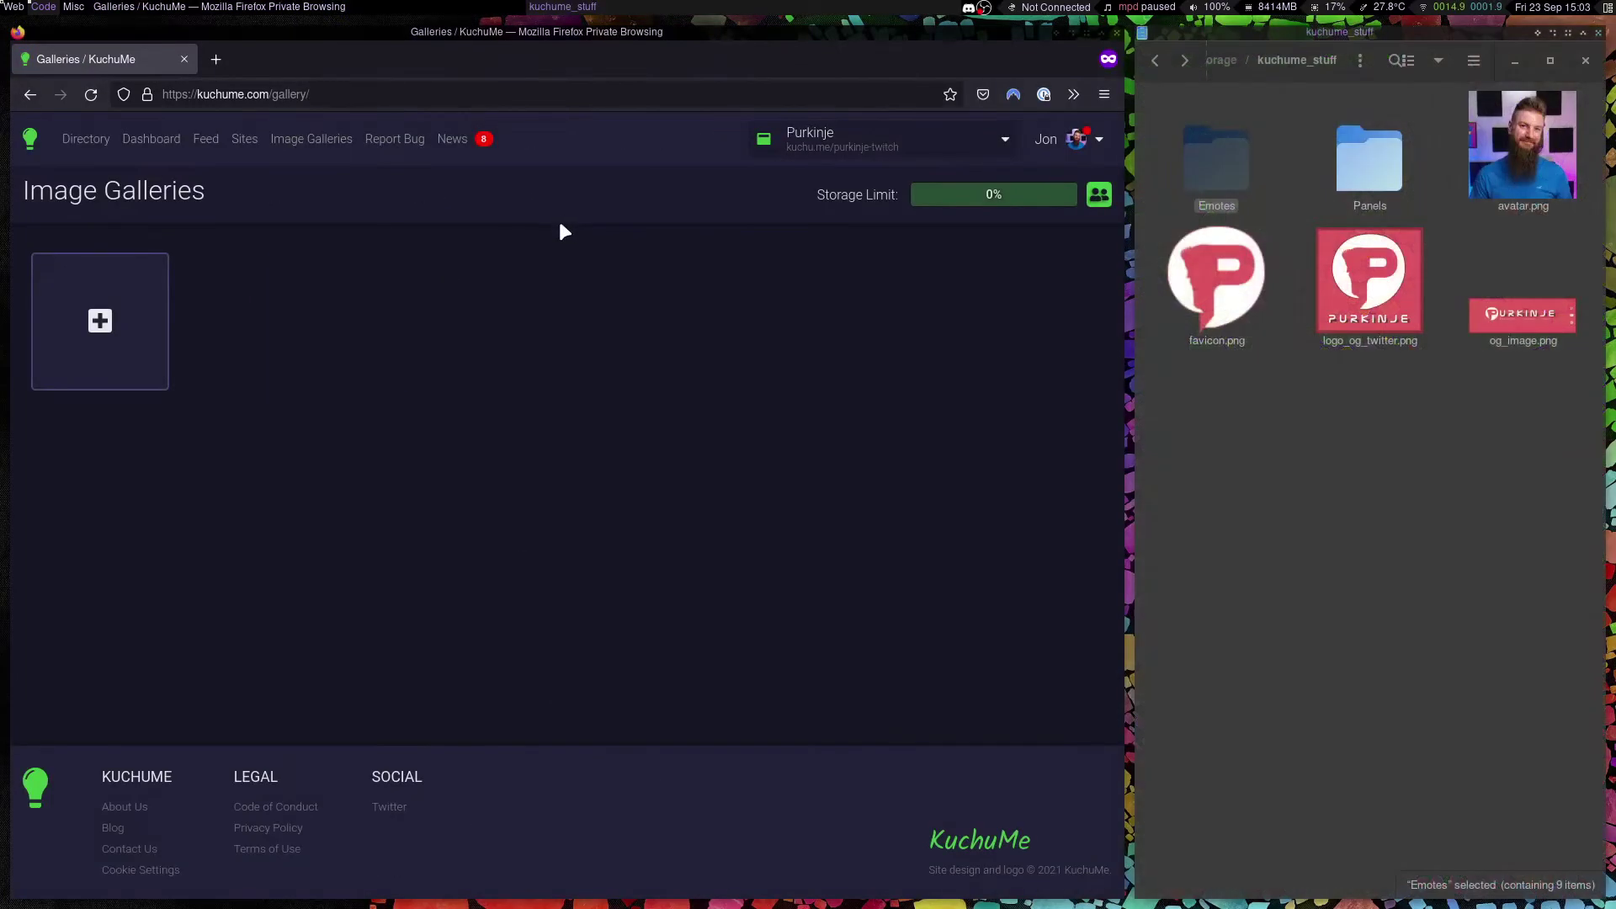
click(100, 321)
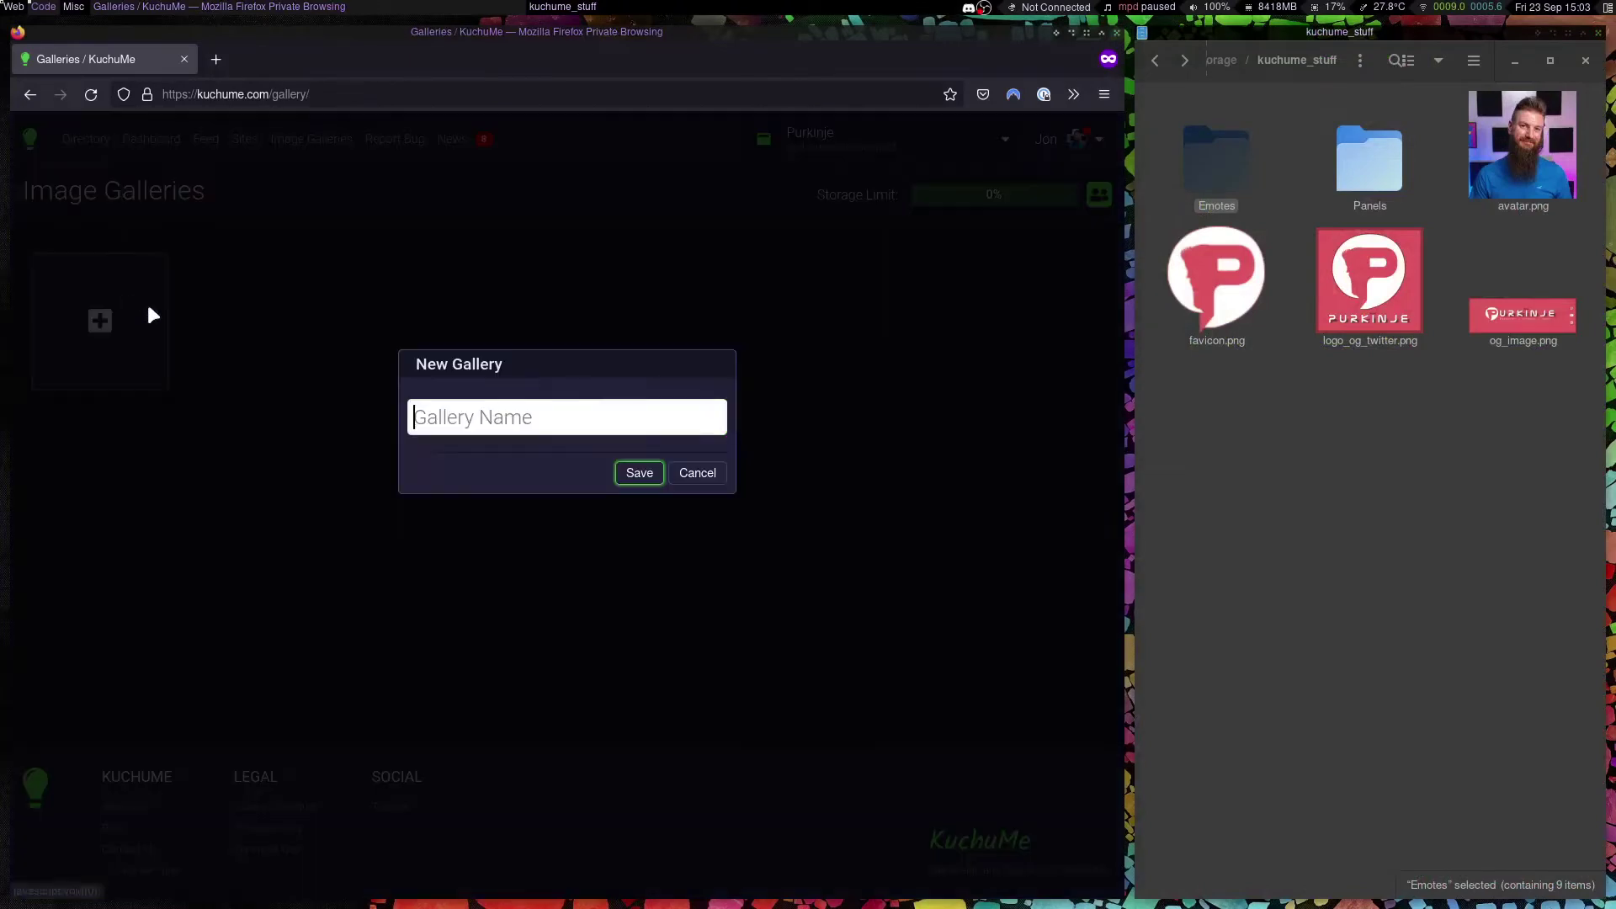
text(Website )
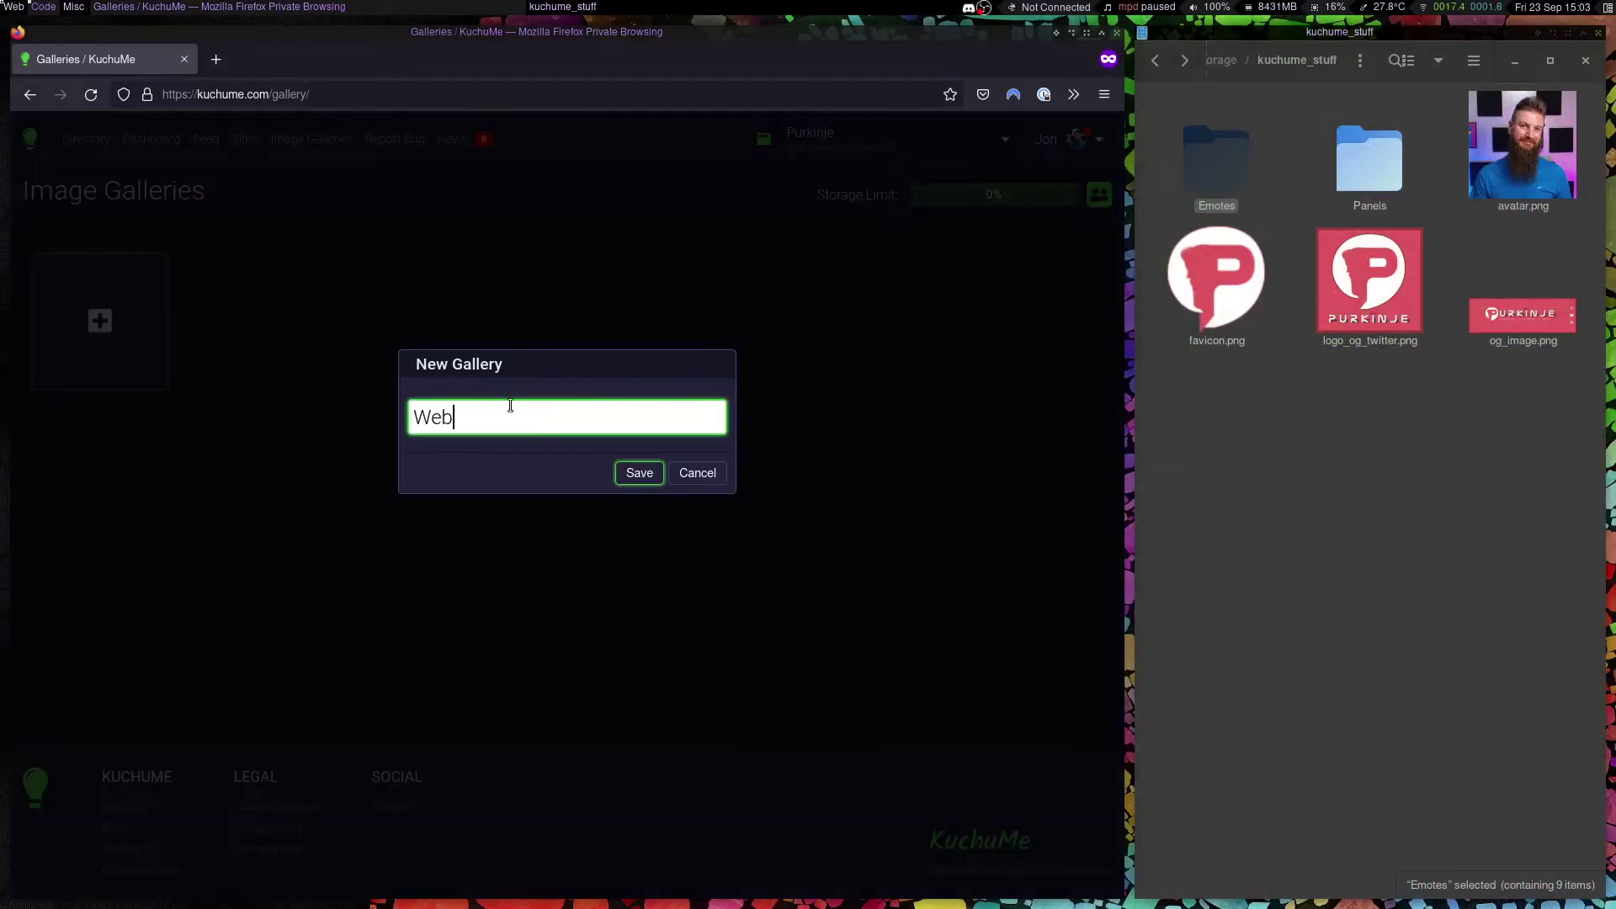
text(Theme)
key(Return)
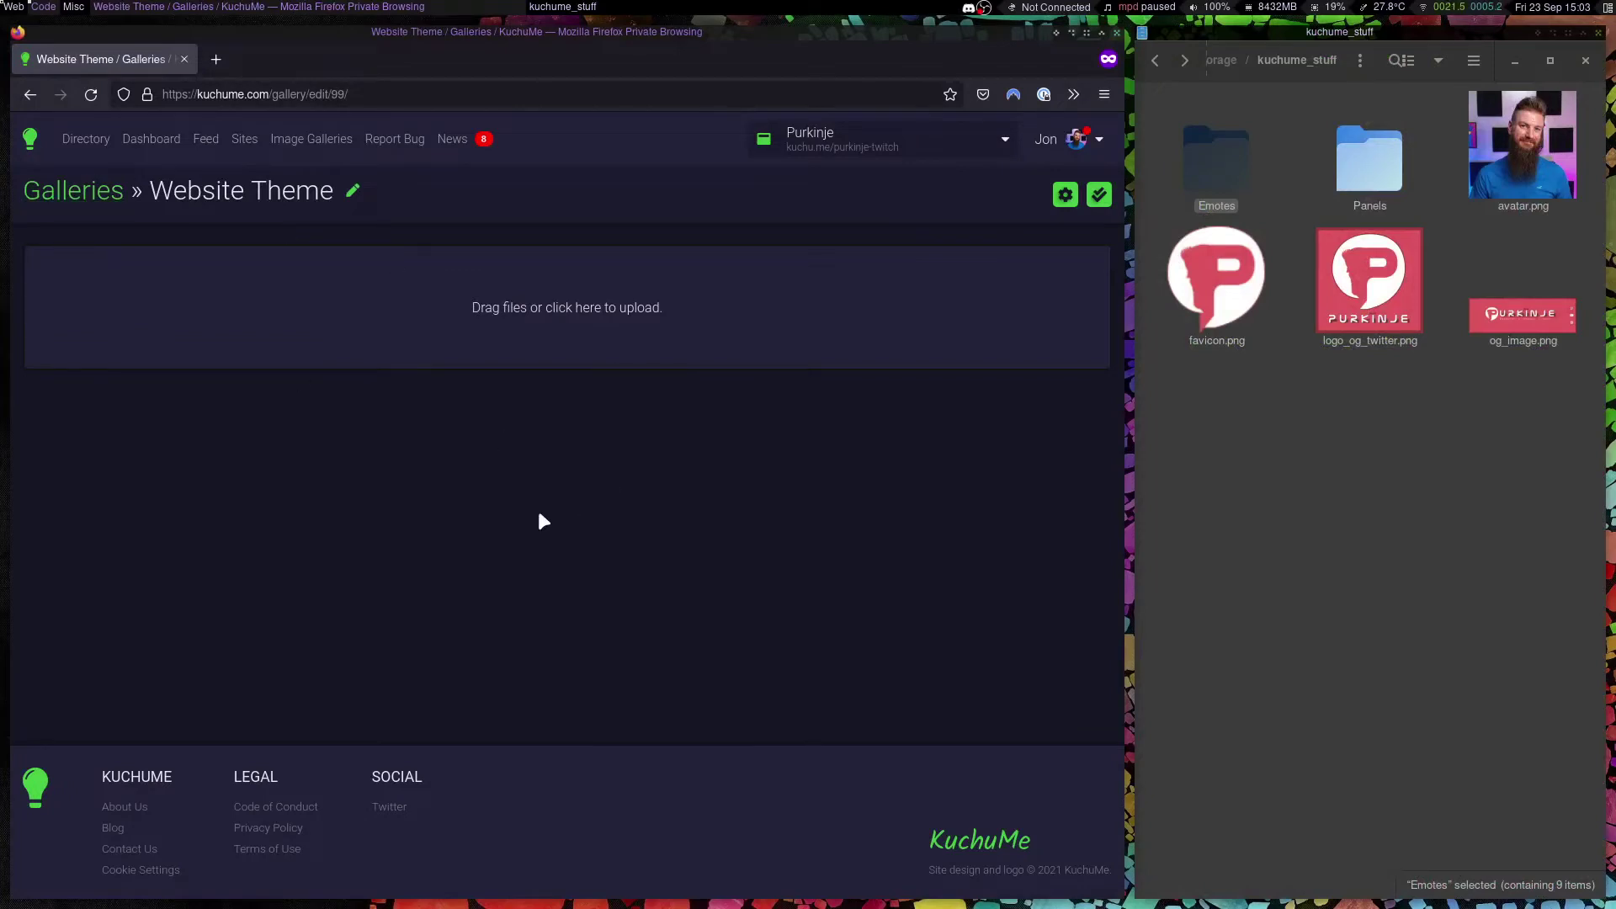
mouse_move(1503, 397)
mouse_down()
mouse_move(1236, 276)
mouse_move(579, 305)
mouse_up()
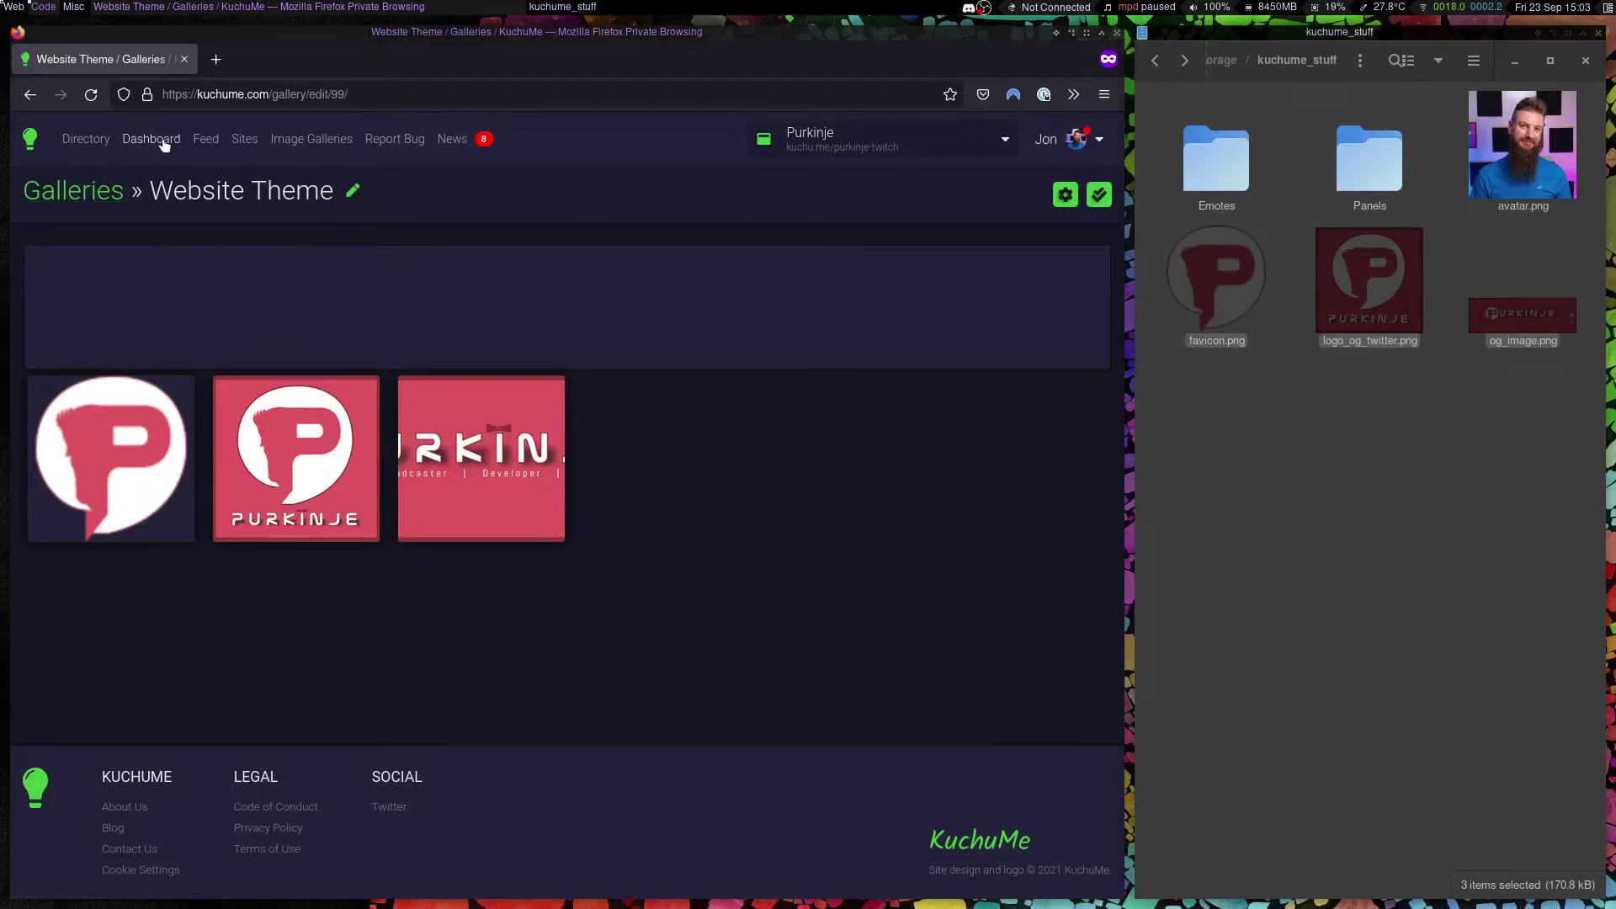
click(245, 141)
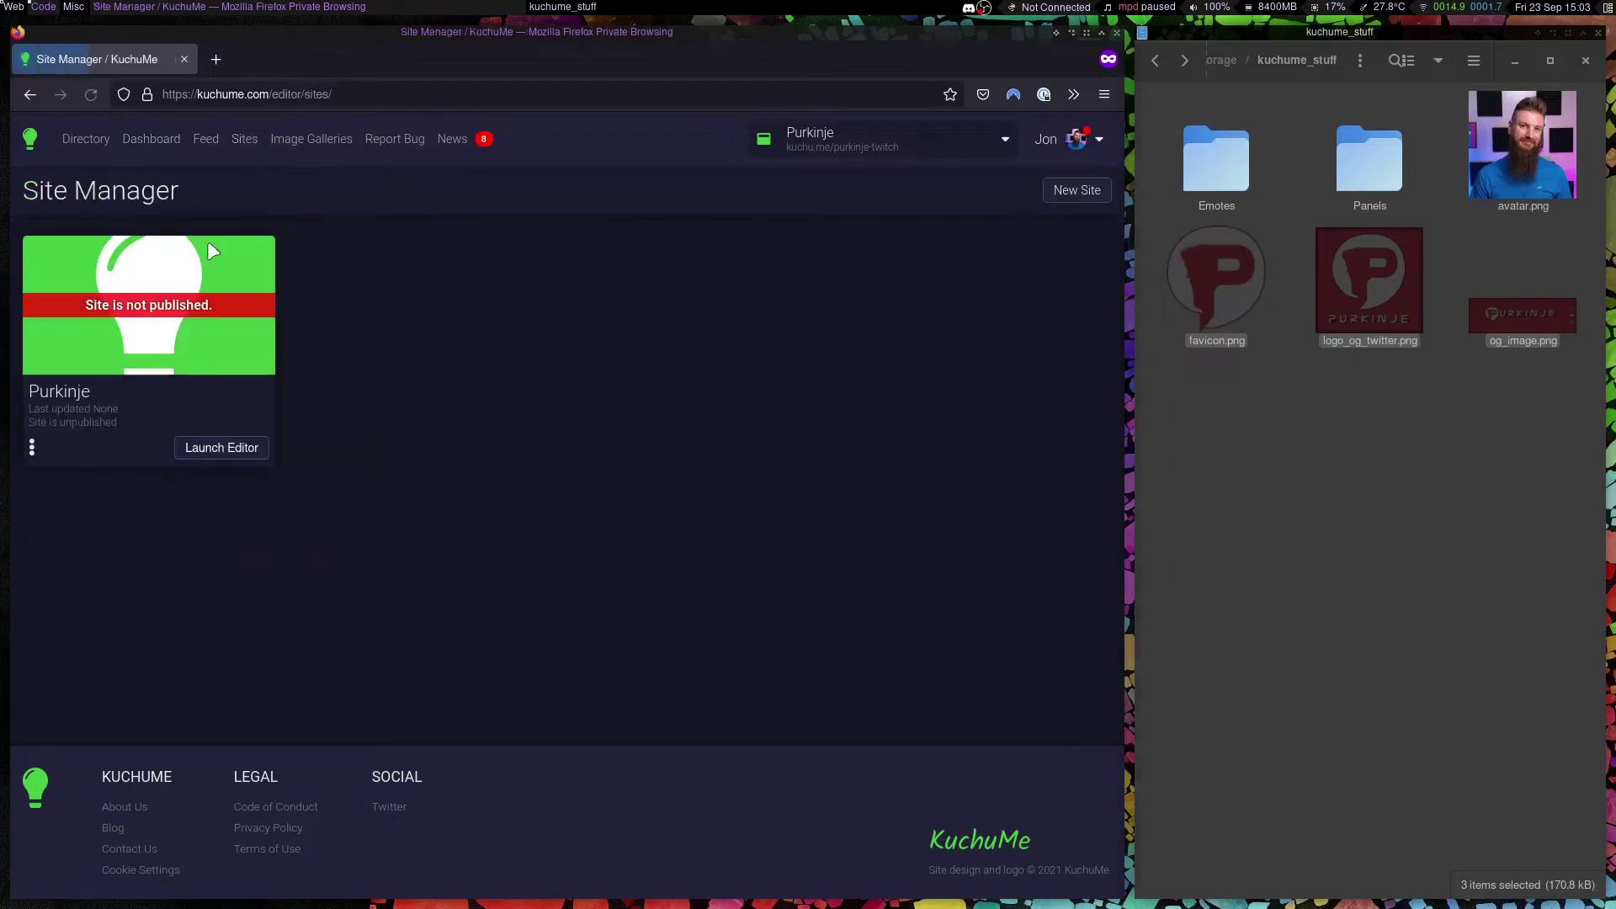
- Set og_image as the OG image and logo_og_twitter as the Twitter image
click(31, 447)
click(76, 478)
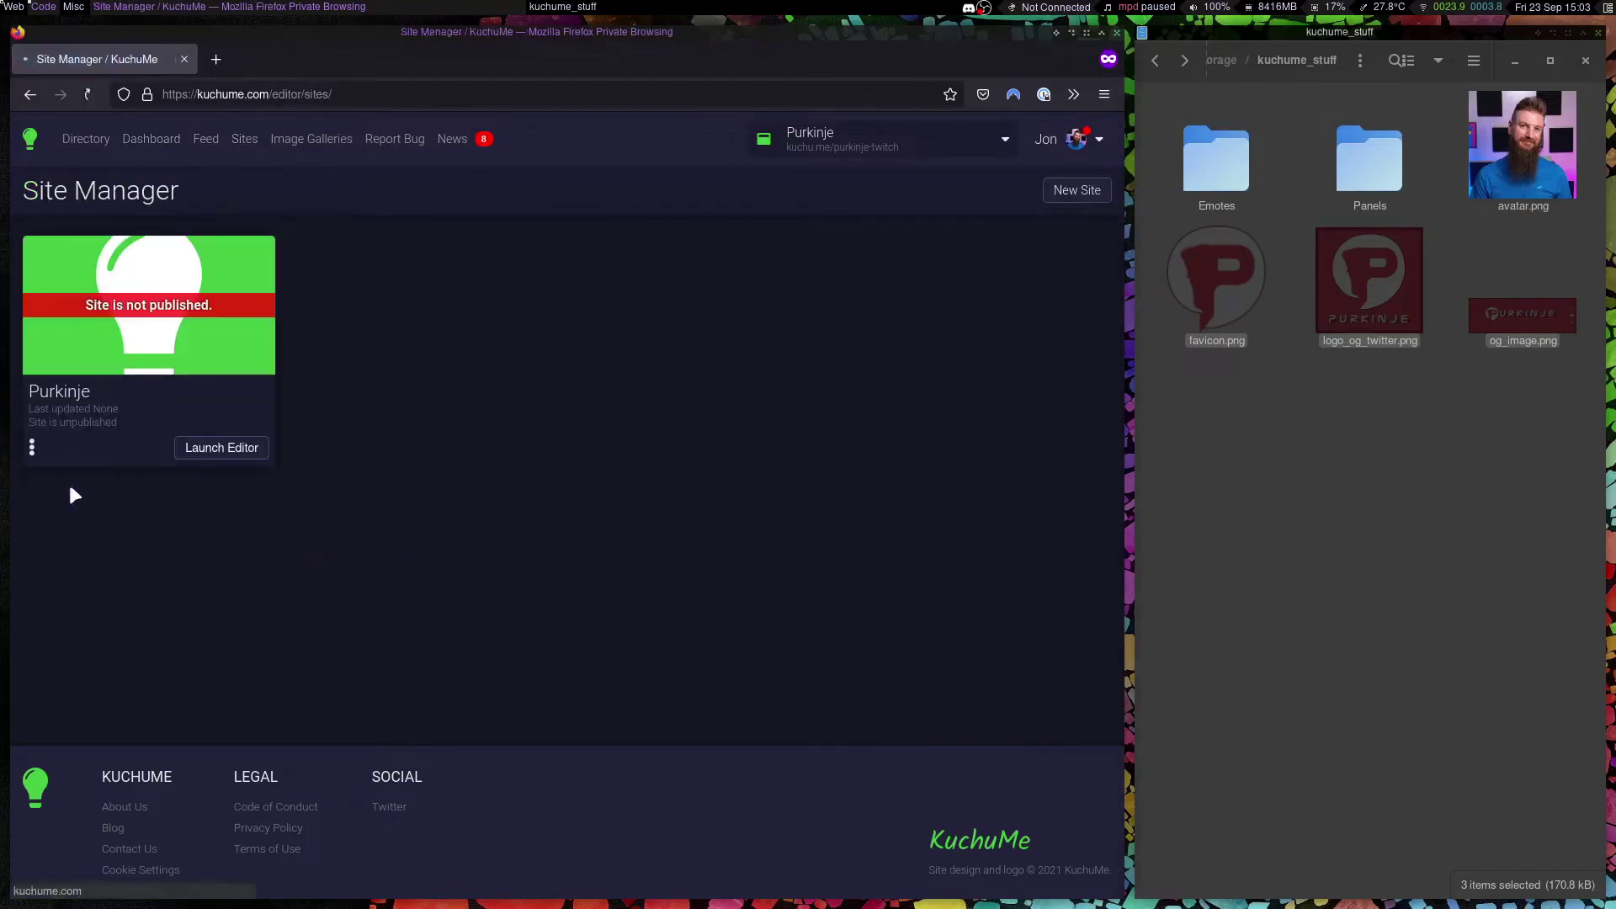
click(102, 277)
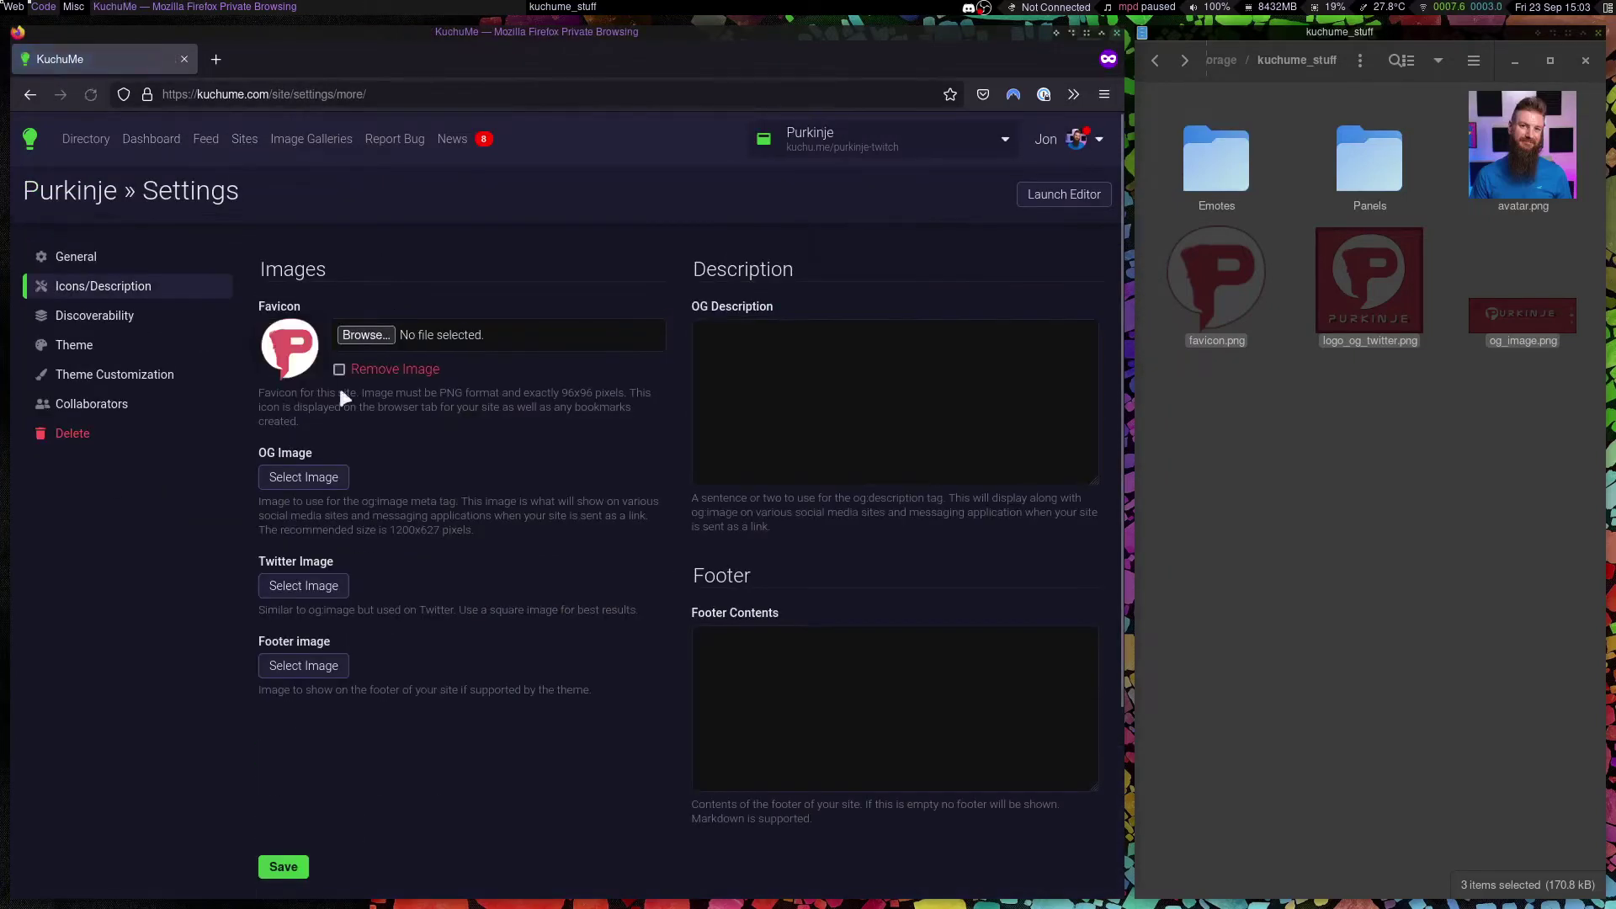
click(320, 472)
click(307, 320)
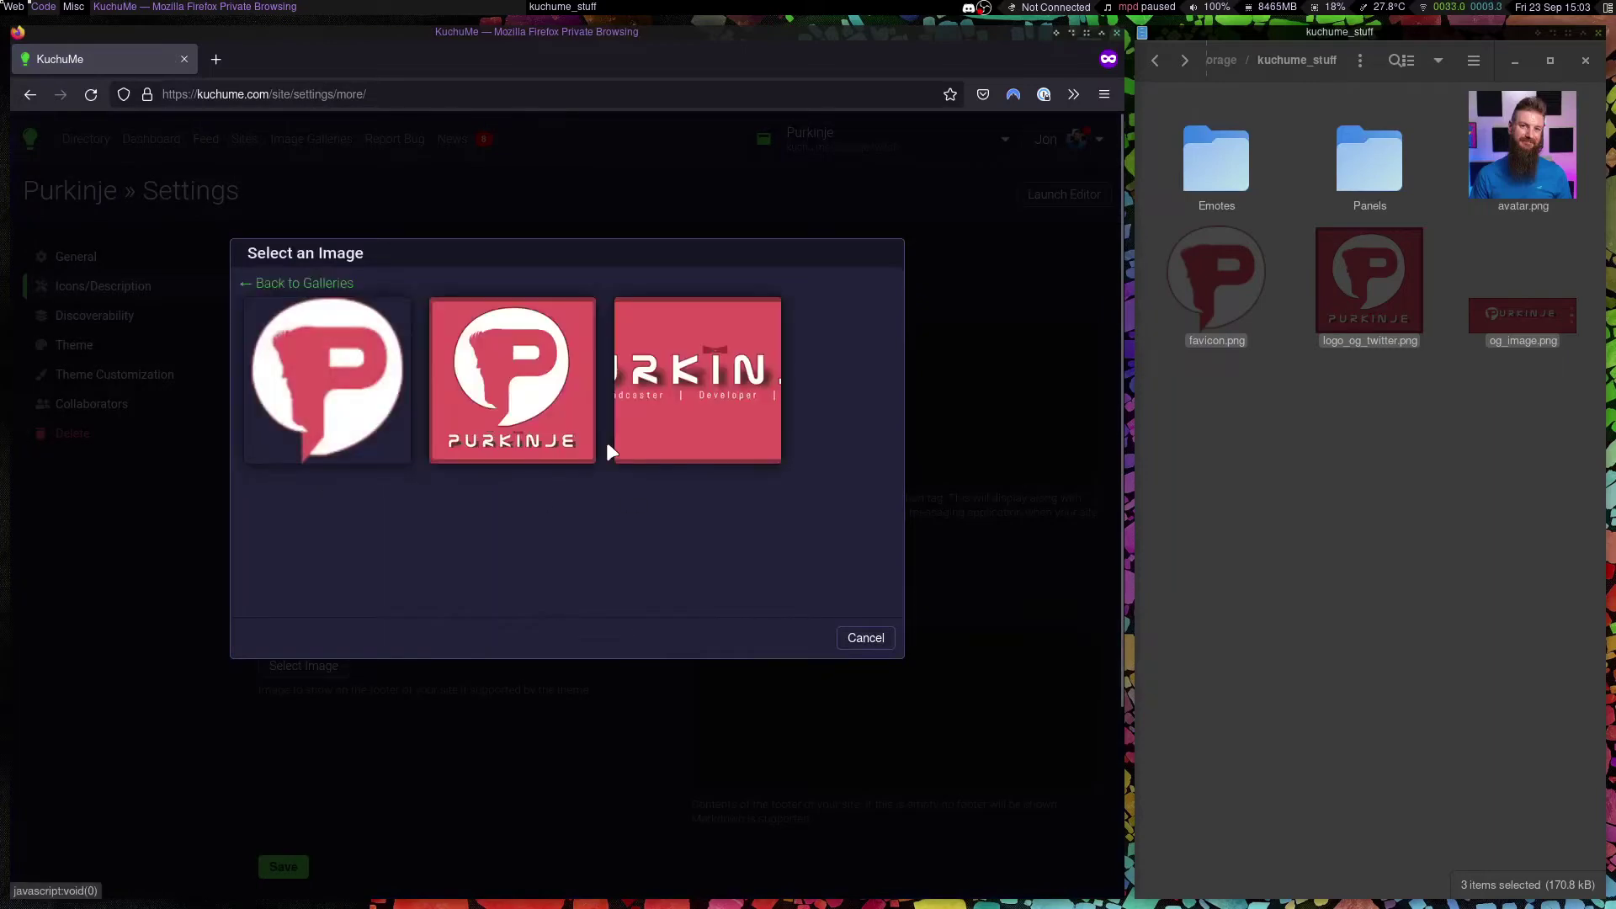
click(718, 375)
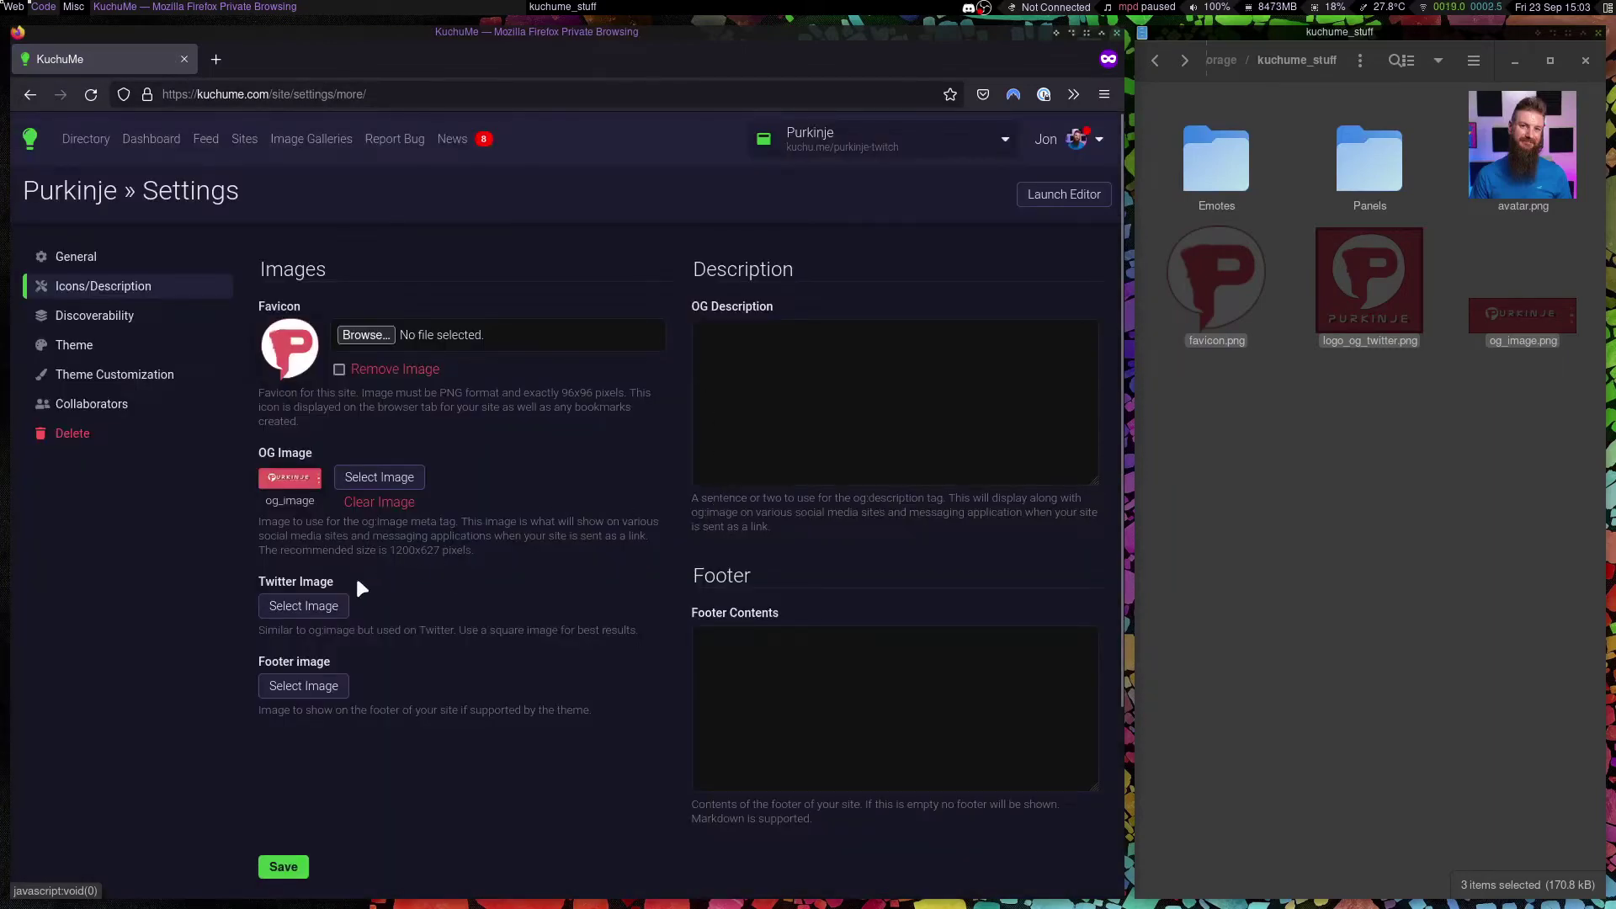
click(317, 606)
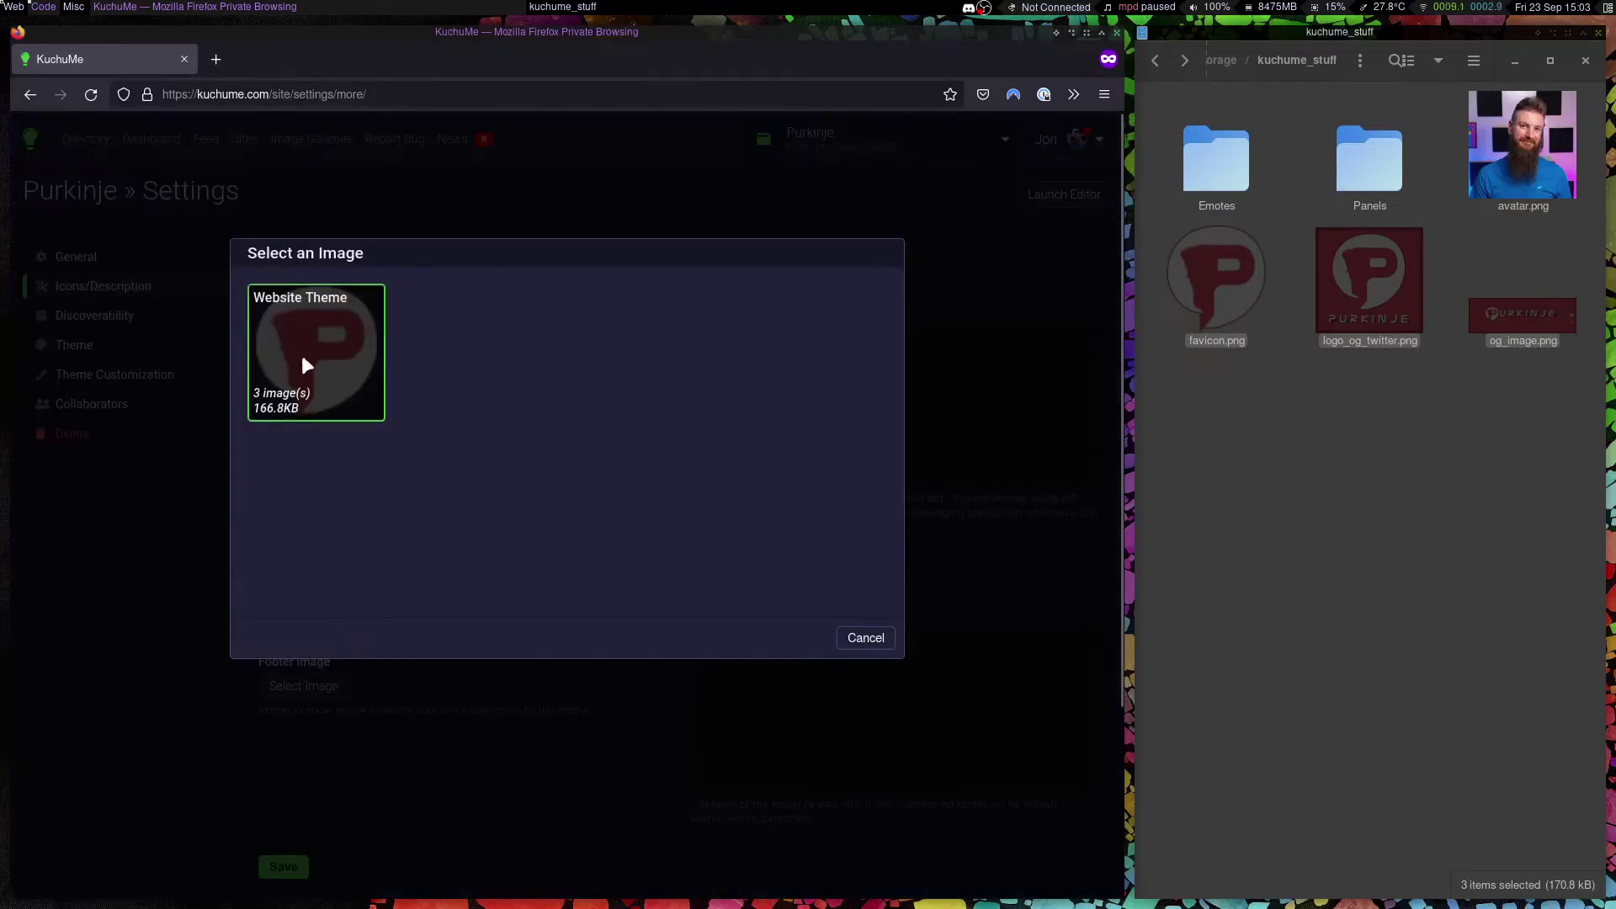
click(303, 358)
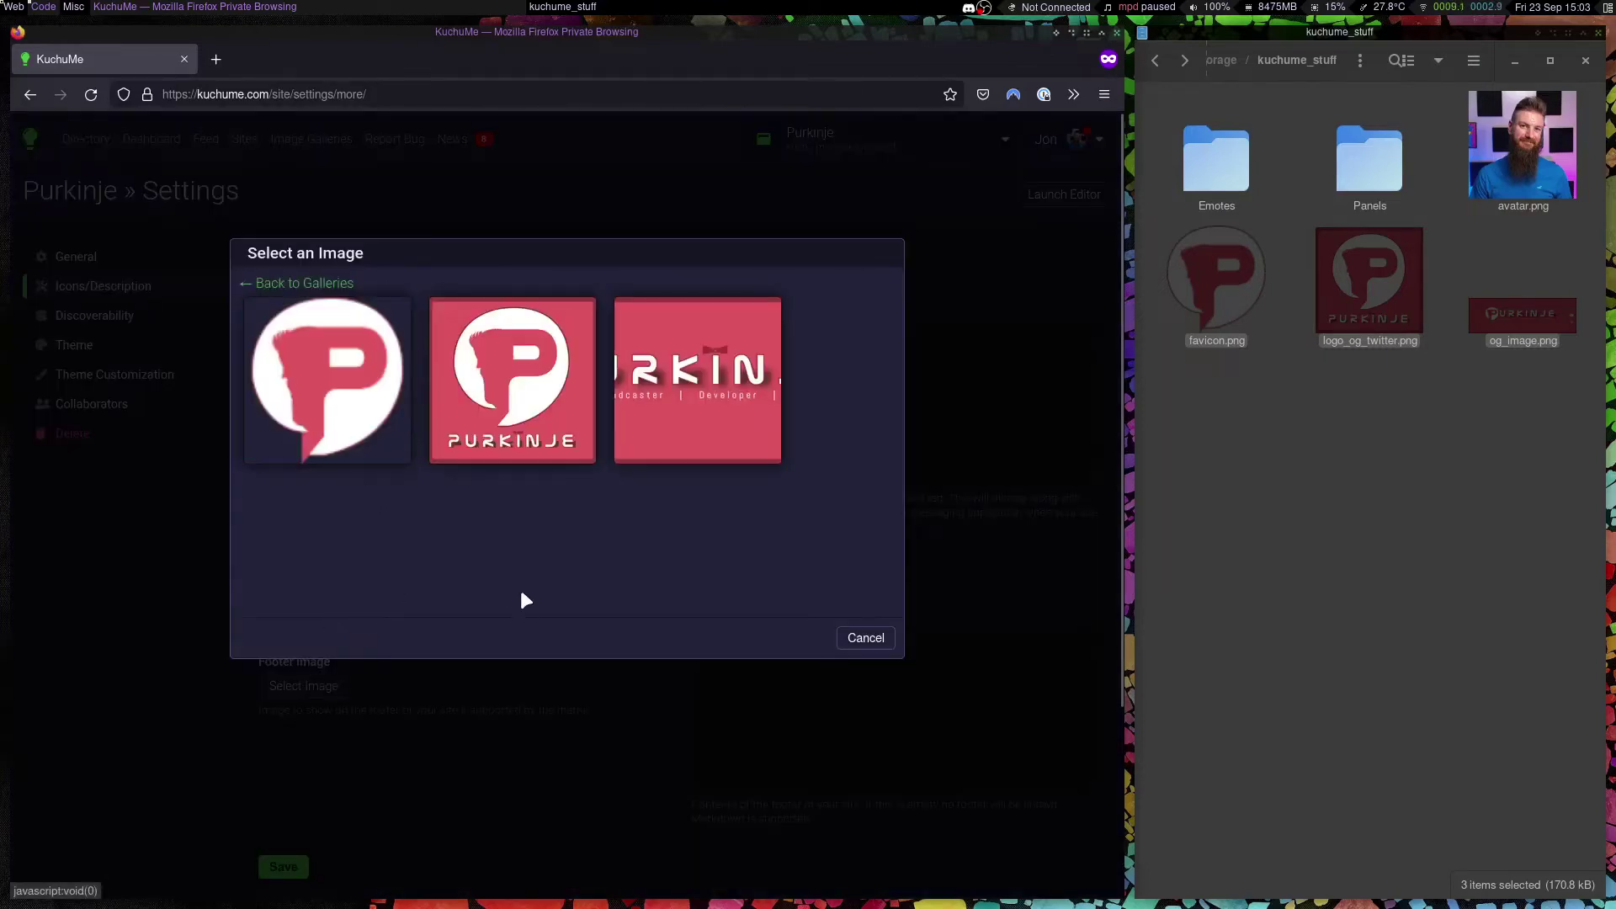
click(514, 405)
- Enter the Twitch-channel promotion OG description and save the settings
scroll(489, 591, down, 3)
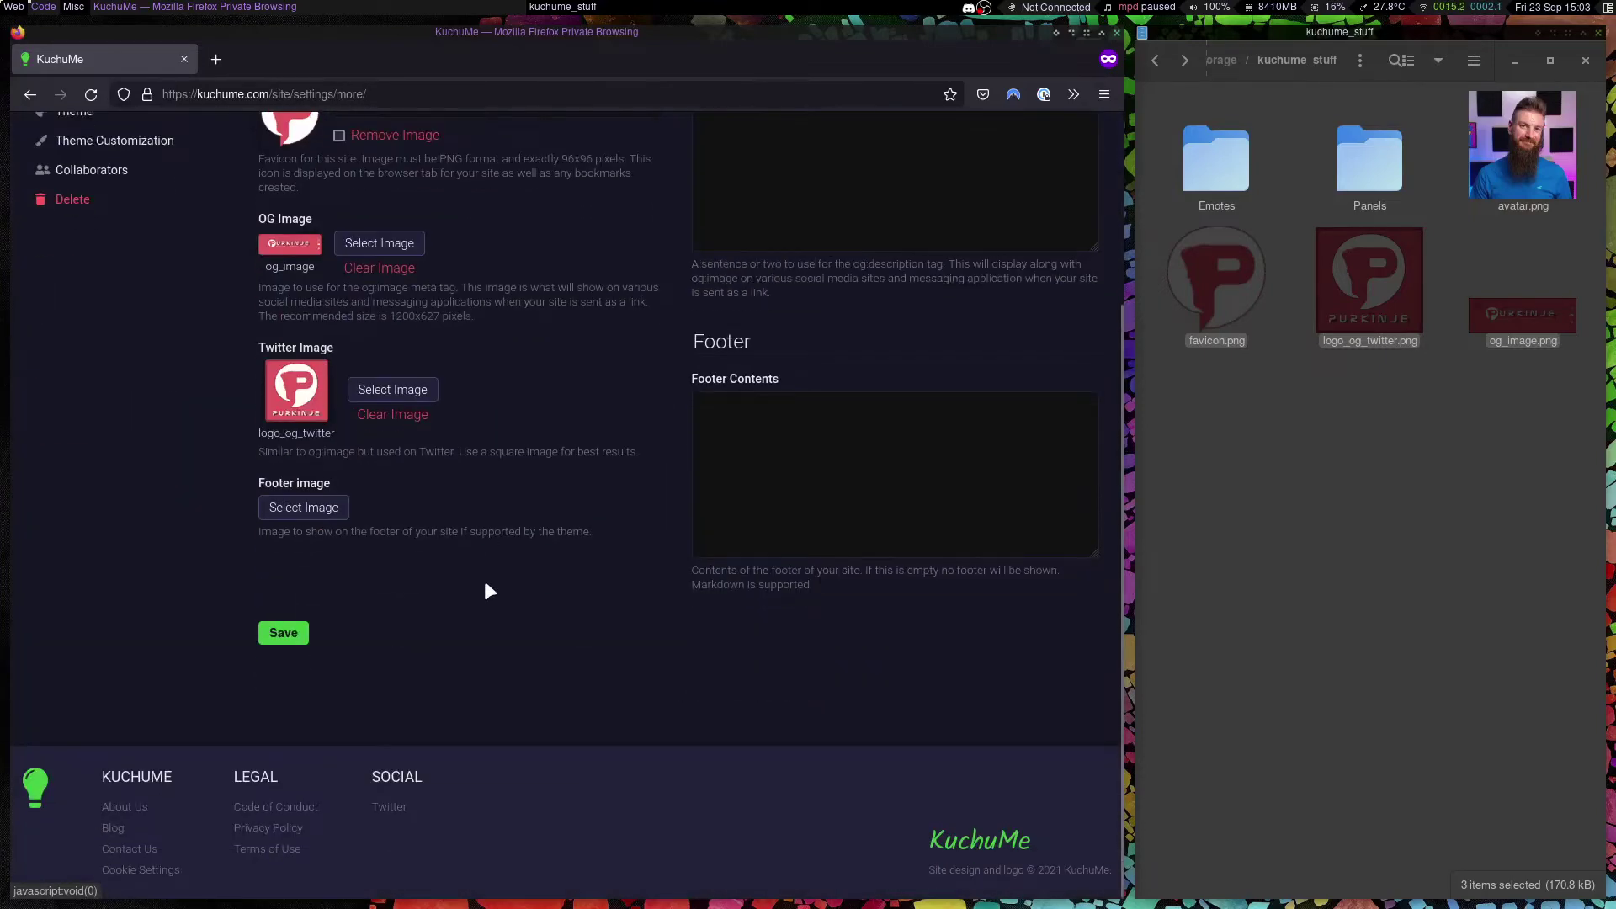
scroll(534, 564, up, 3)
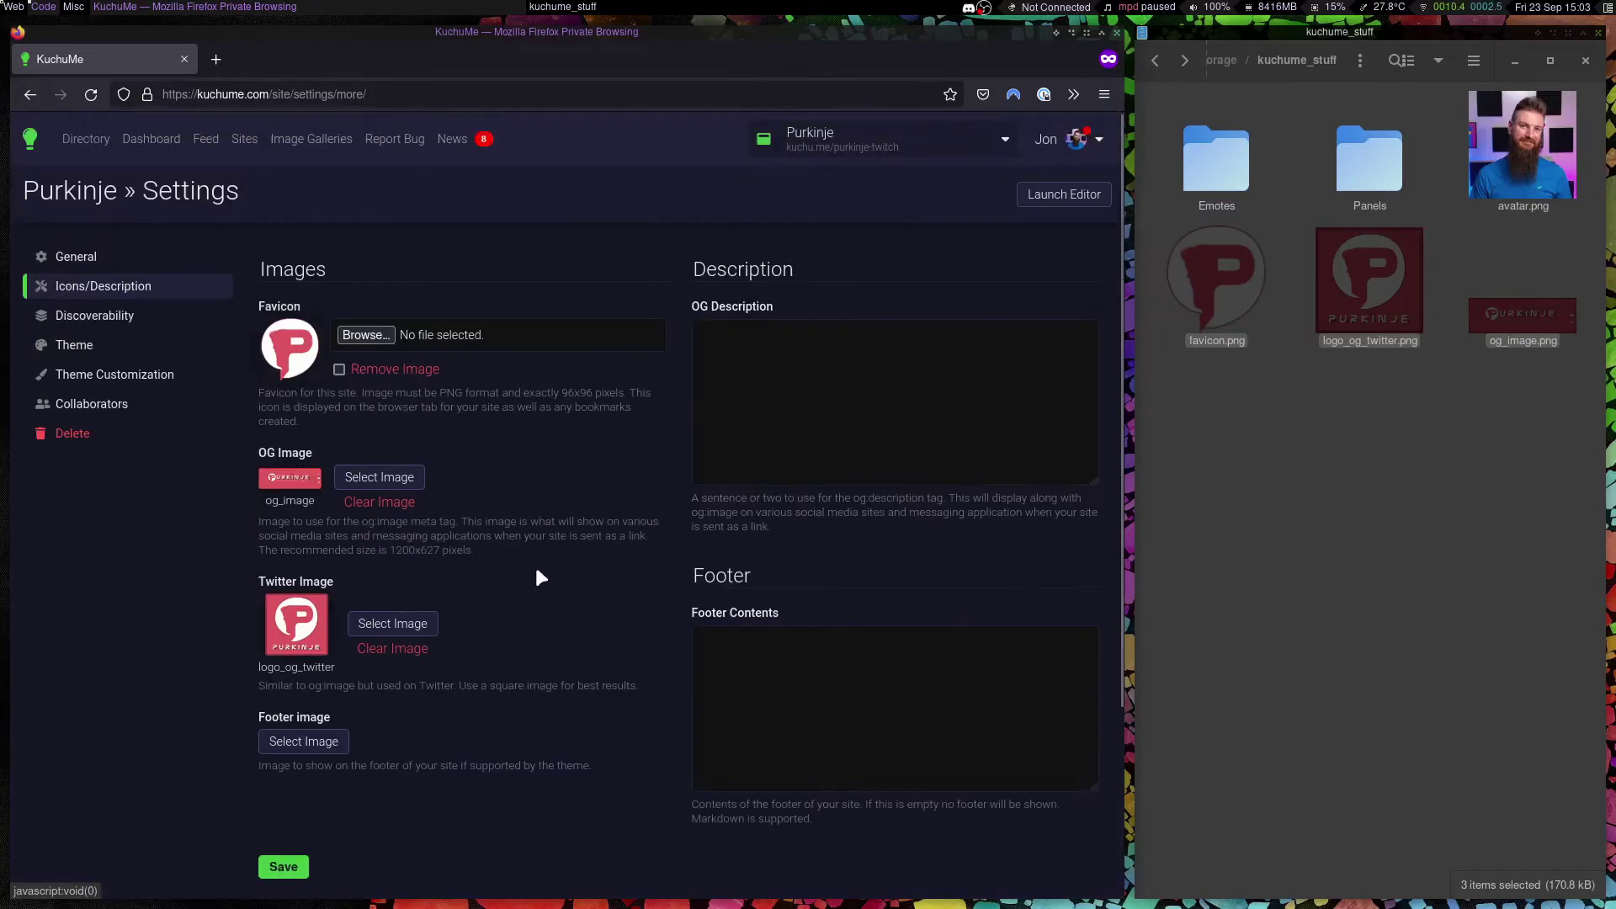
click(851, 415)
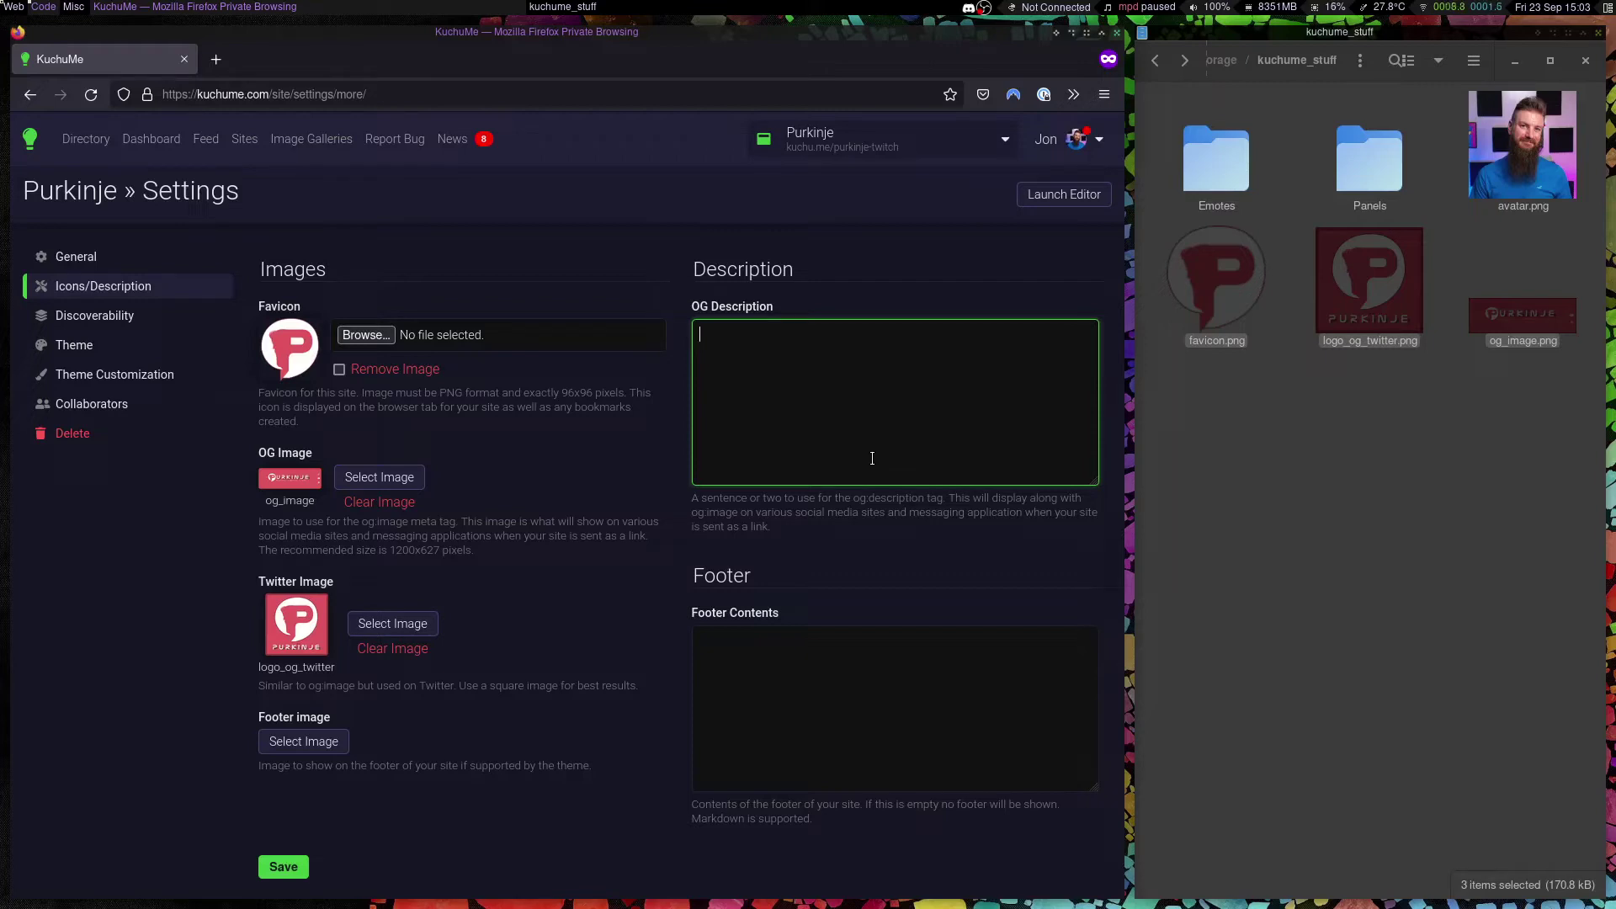
text(This is my)
text( website p)
text(romit)
text(oting)
text(Twitch channel)
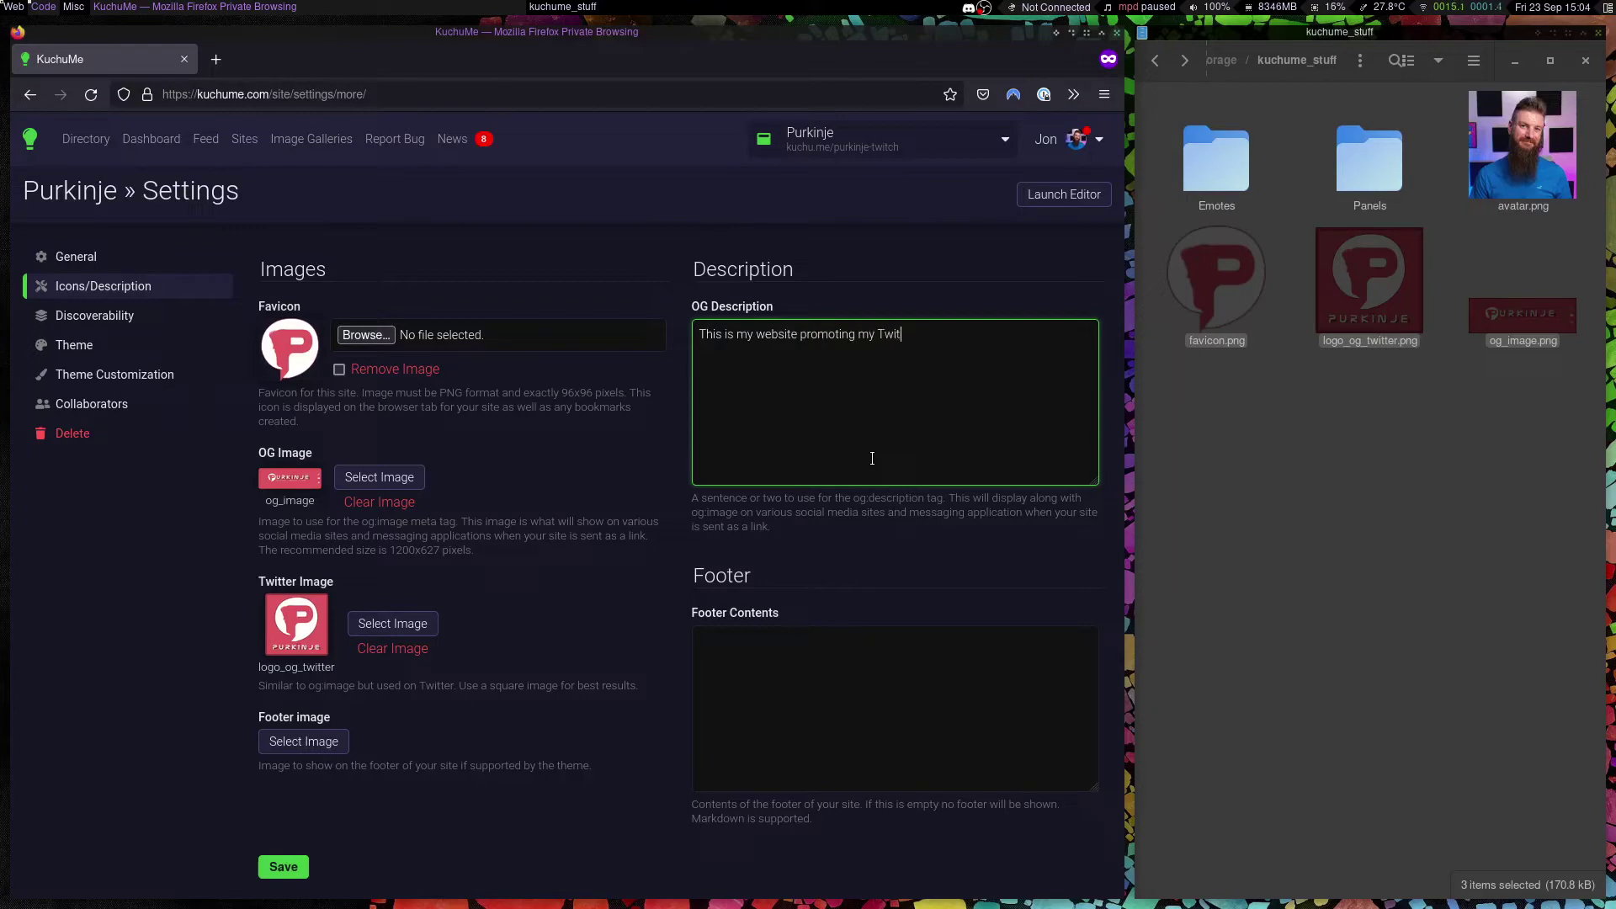
text(!)
text( Yay!)
scroll(842, 512, down, 3)
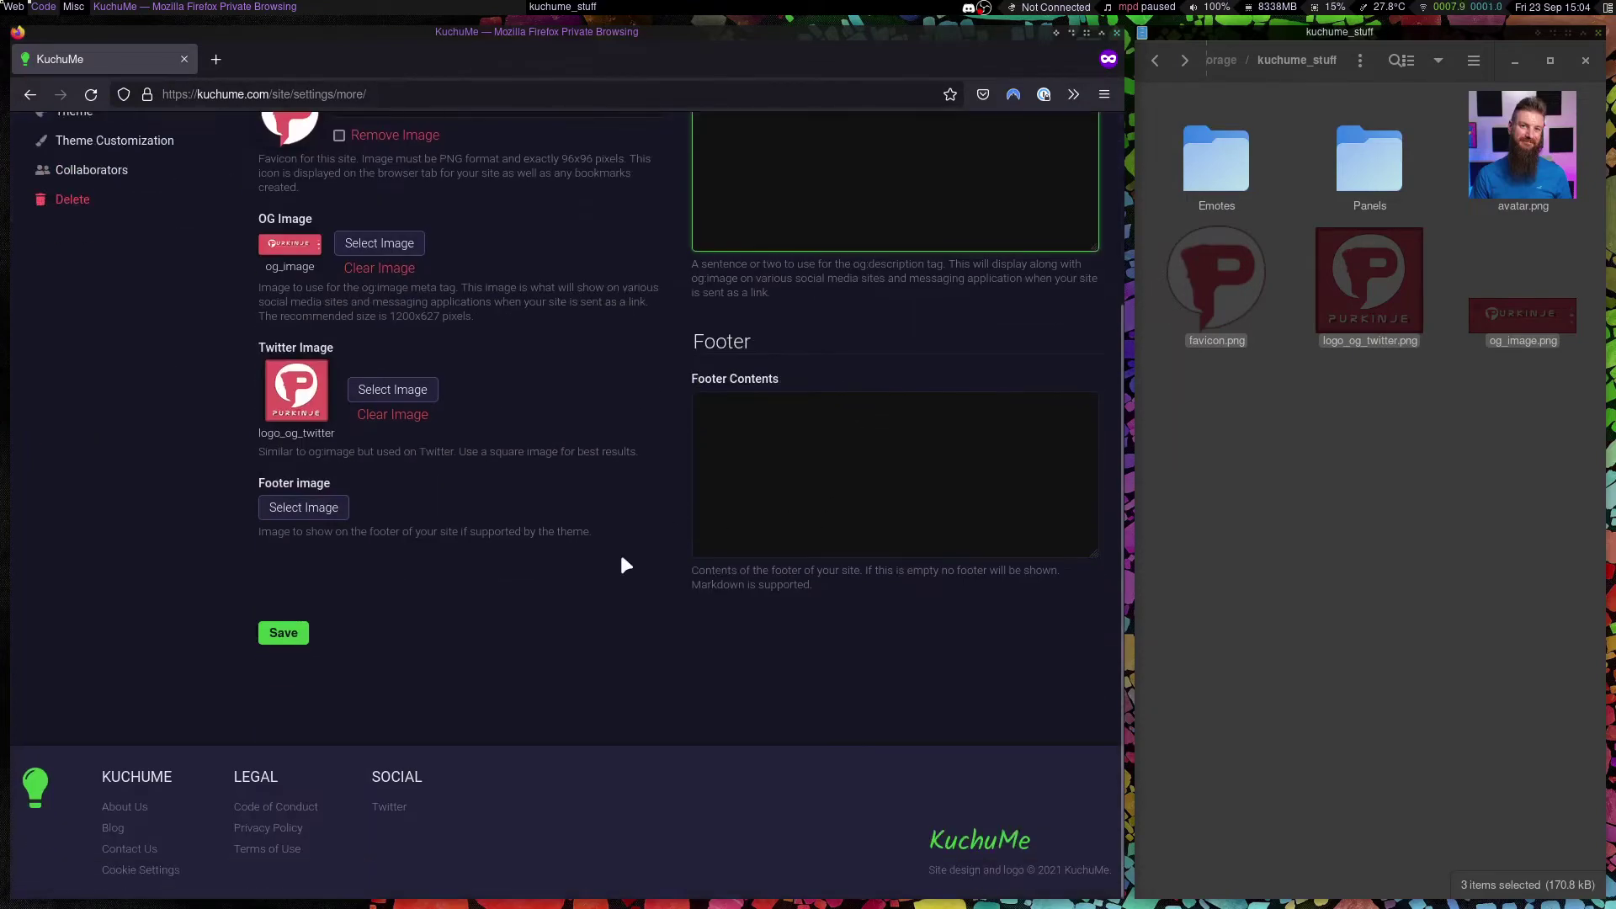
click(278, 640)
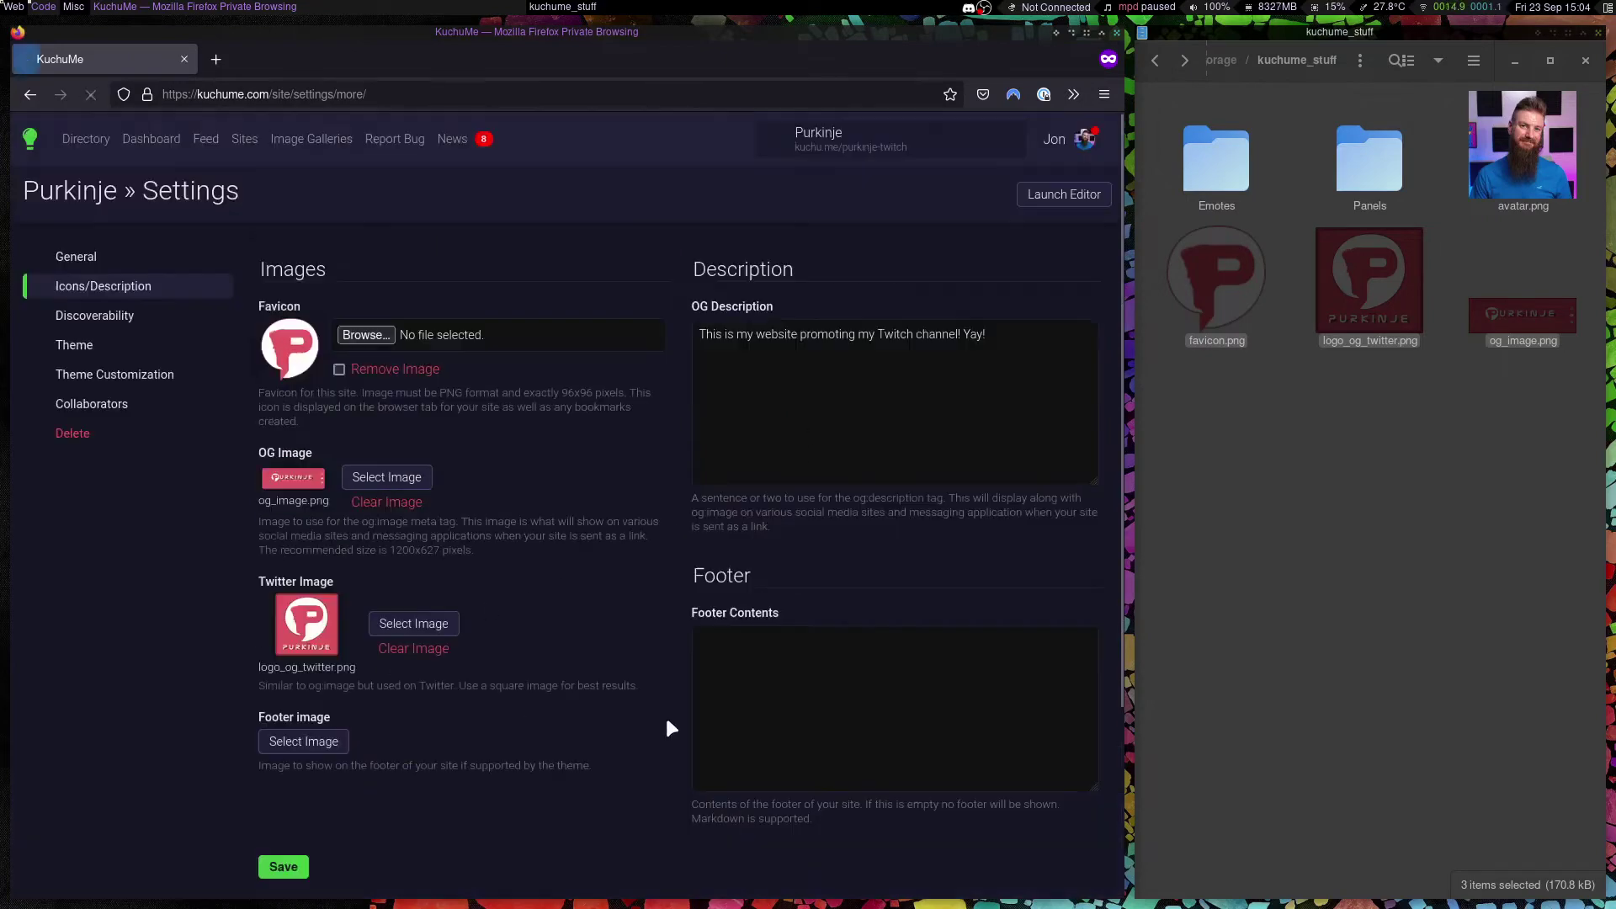
click(127, 321)
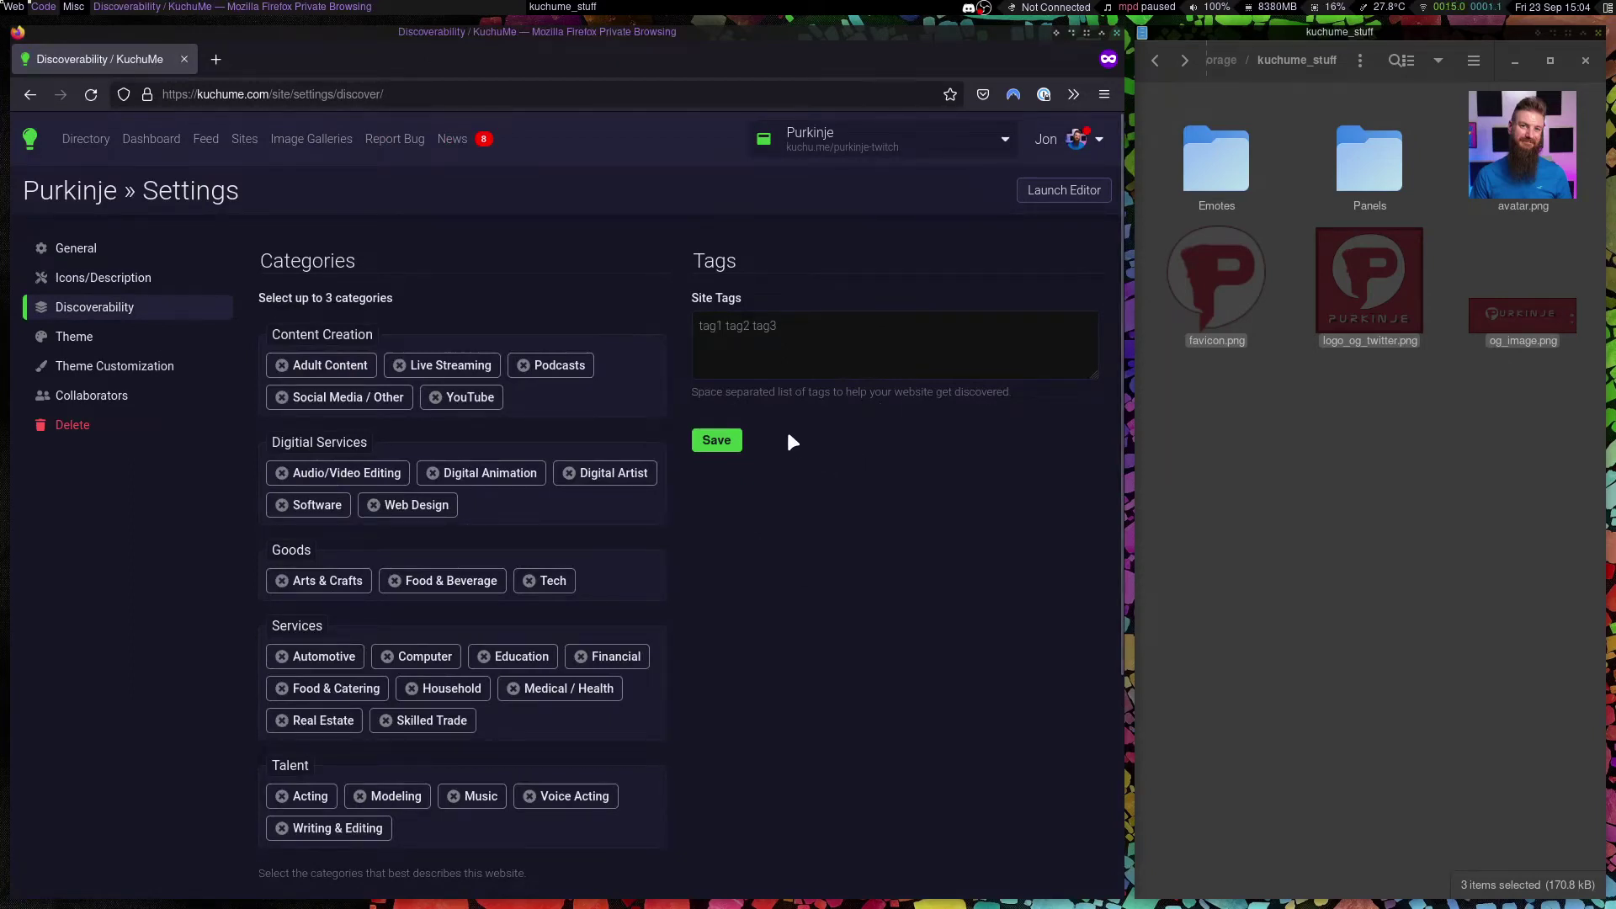
- Choose the Live Streaming category, enter tags 'warframe twitch', and save
click(443, 367)
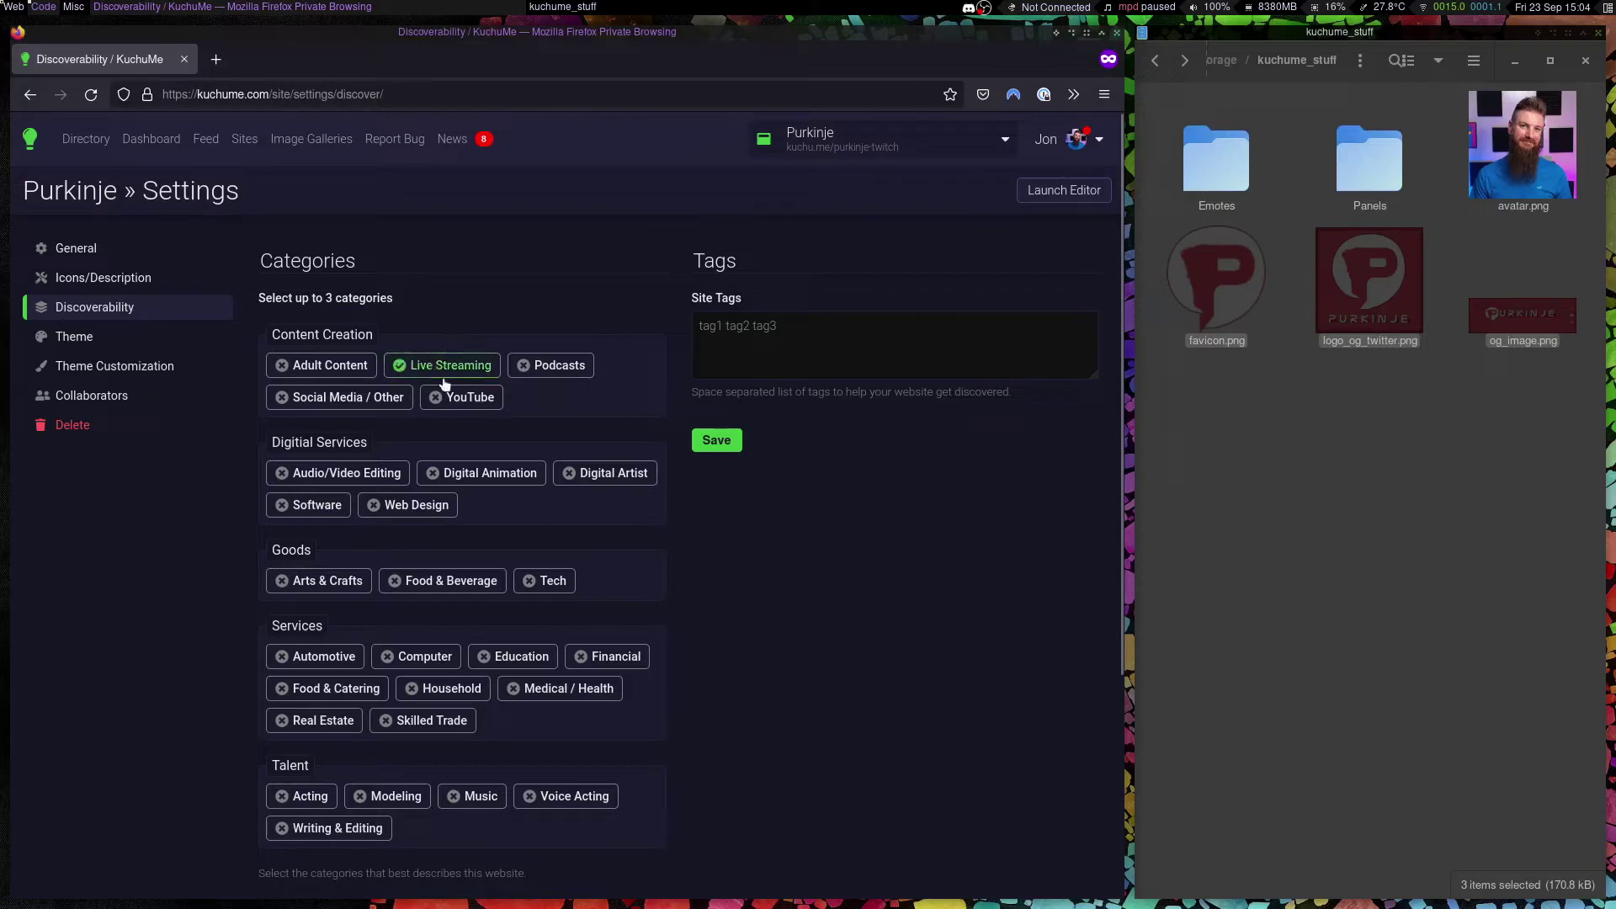
click(858, 371)
text(warframe tw)
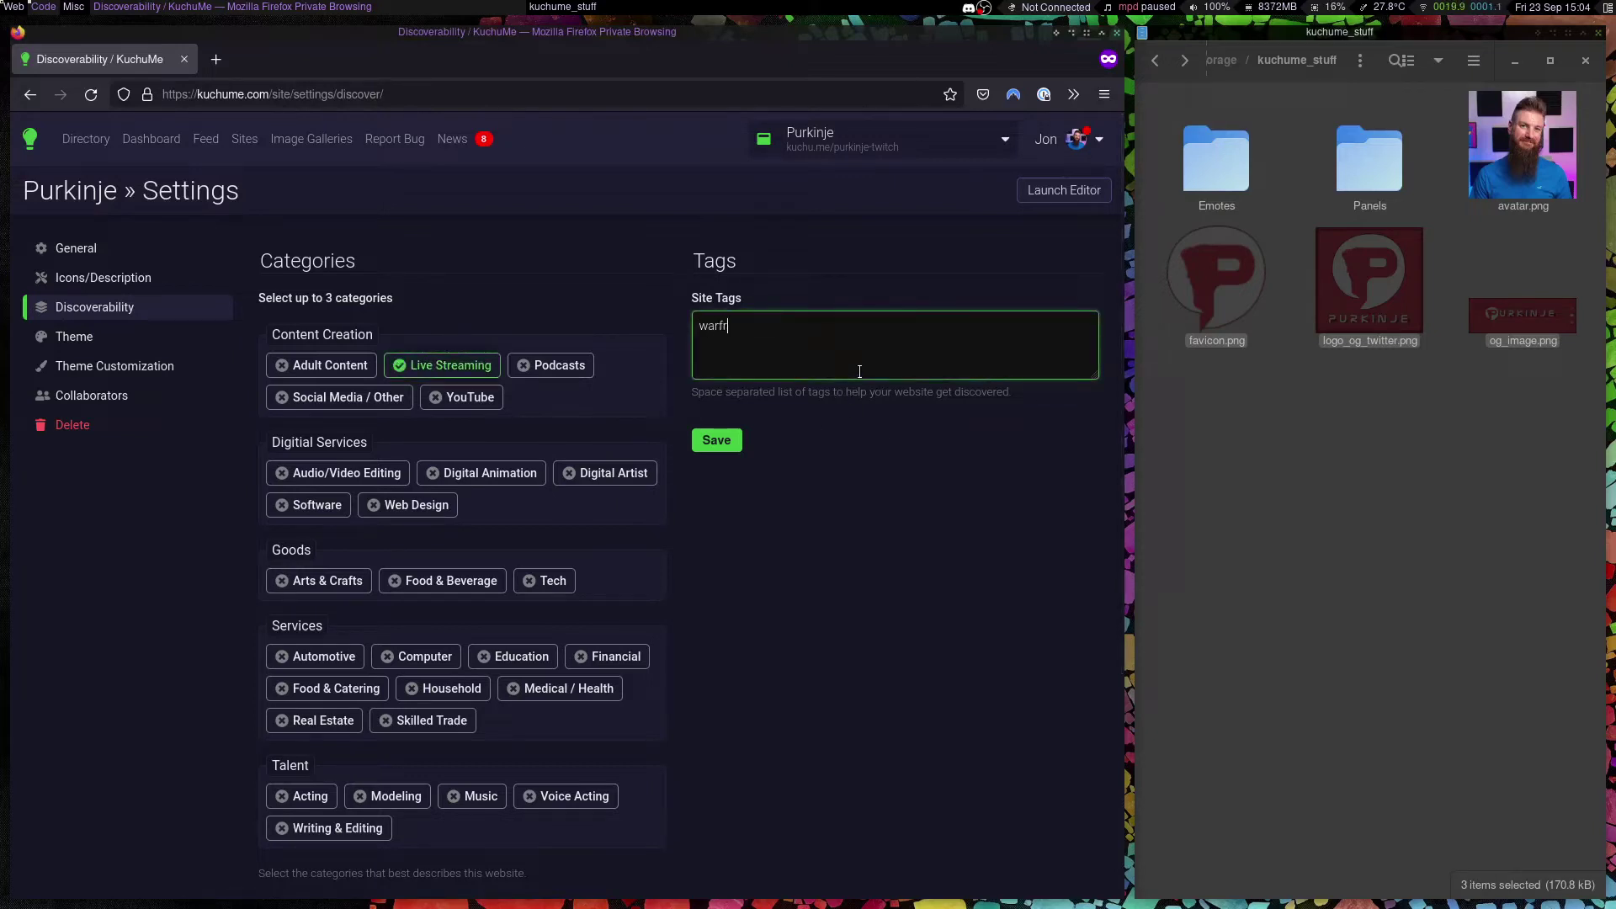
text(itch)
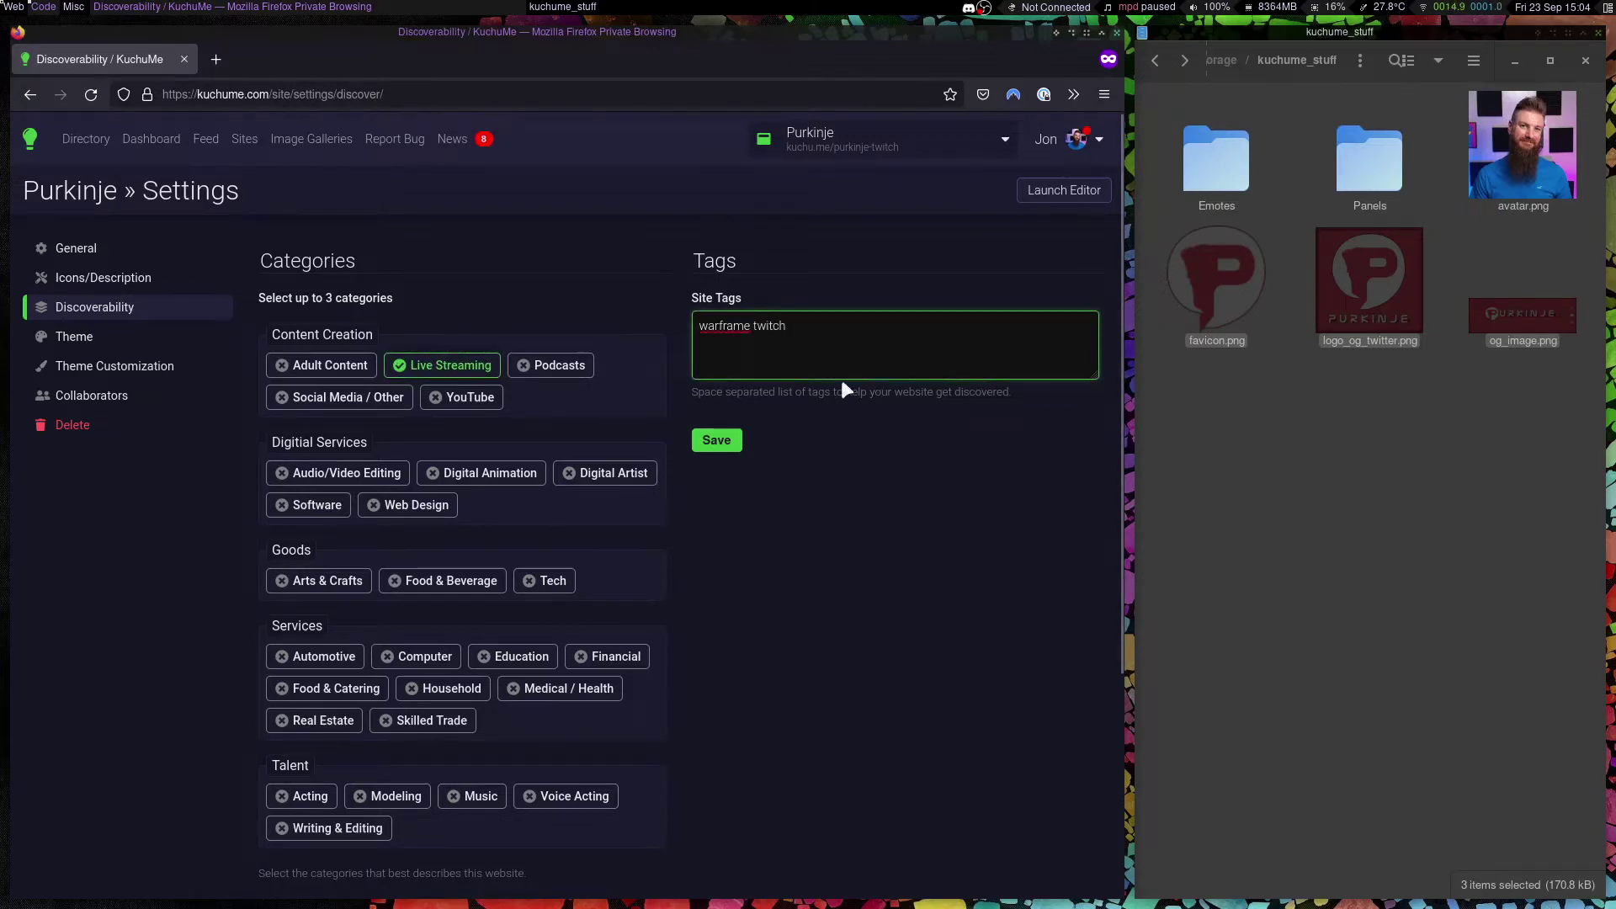
click(726, 442)
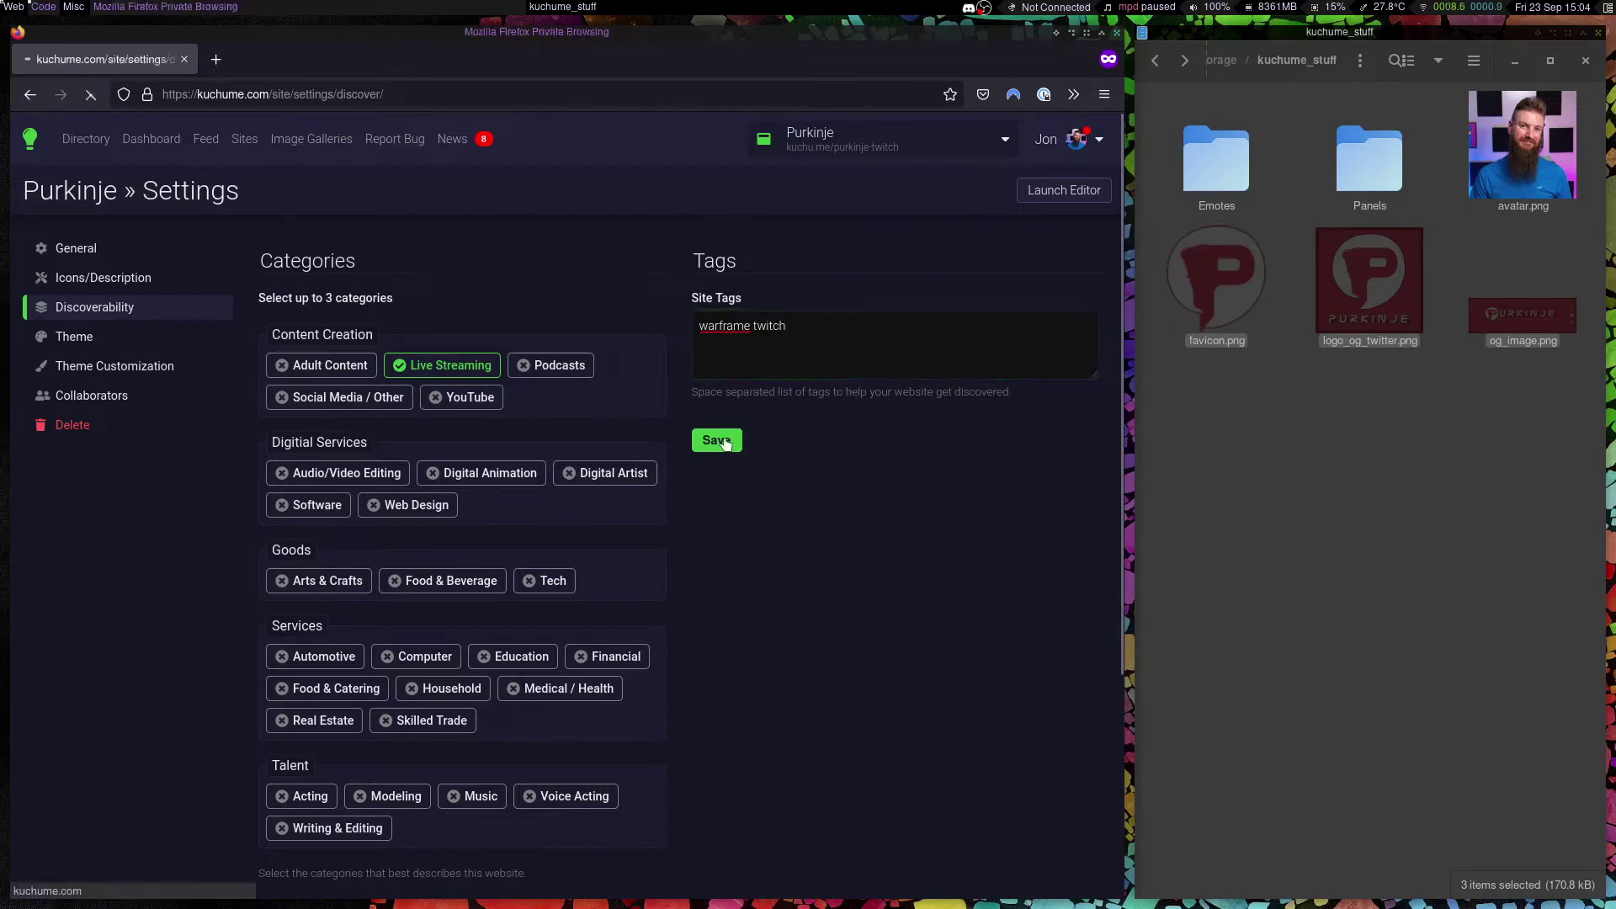
- Set a custom highlight colour #E0565E in Theme Customization and save it
click(101, 340)
mouse_move(303, 300)
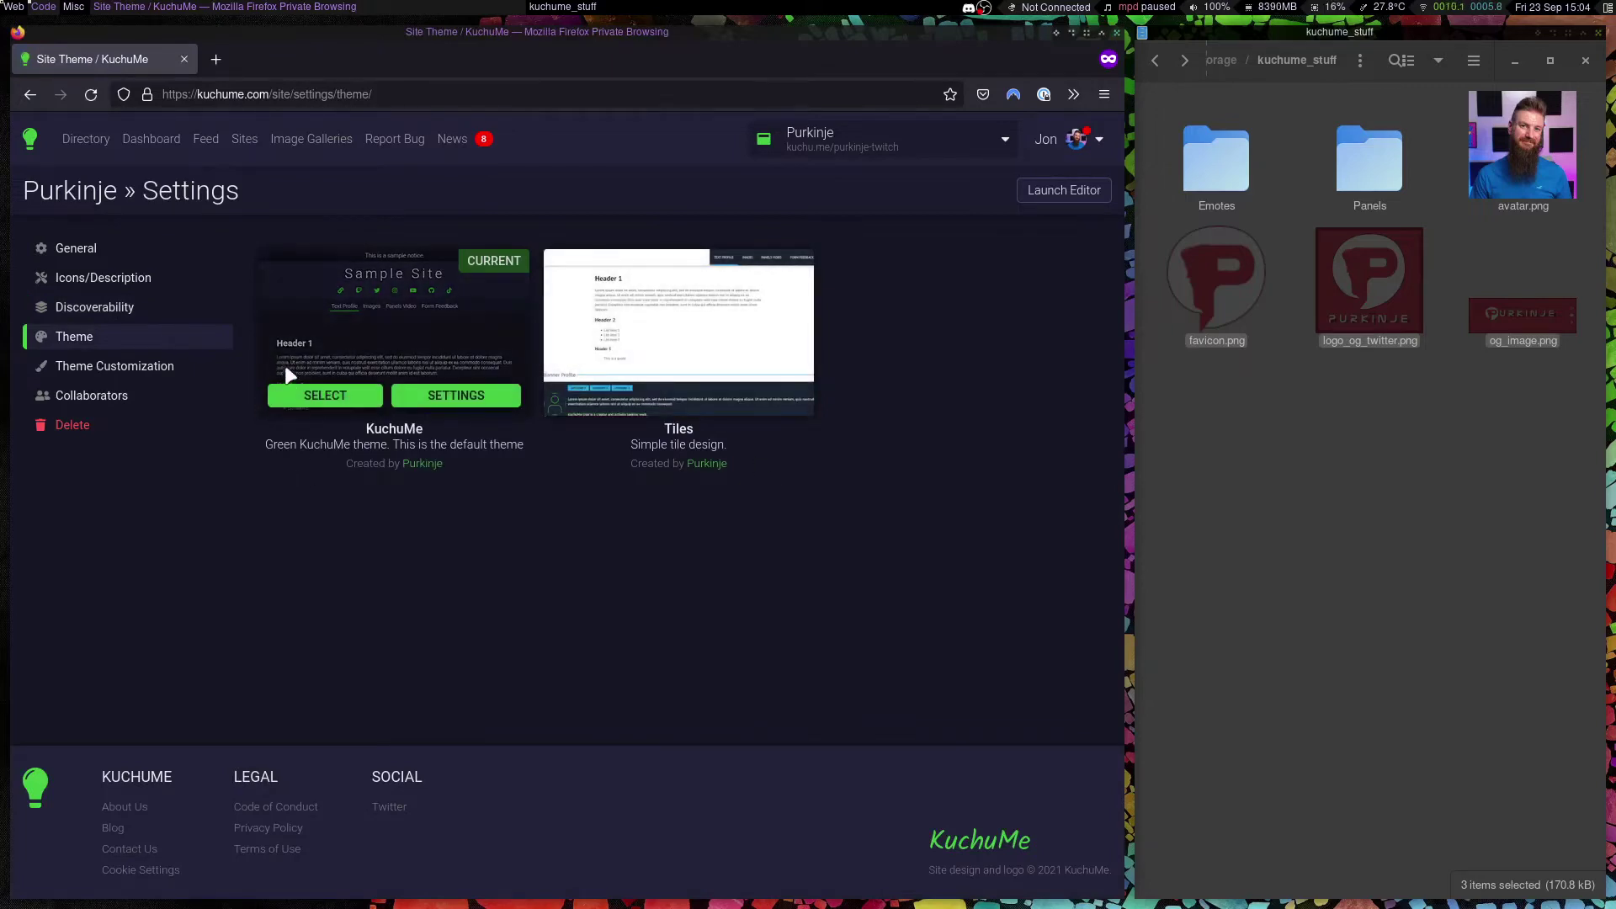
mouse_move(555, 370)
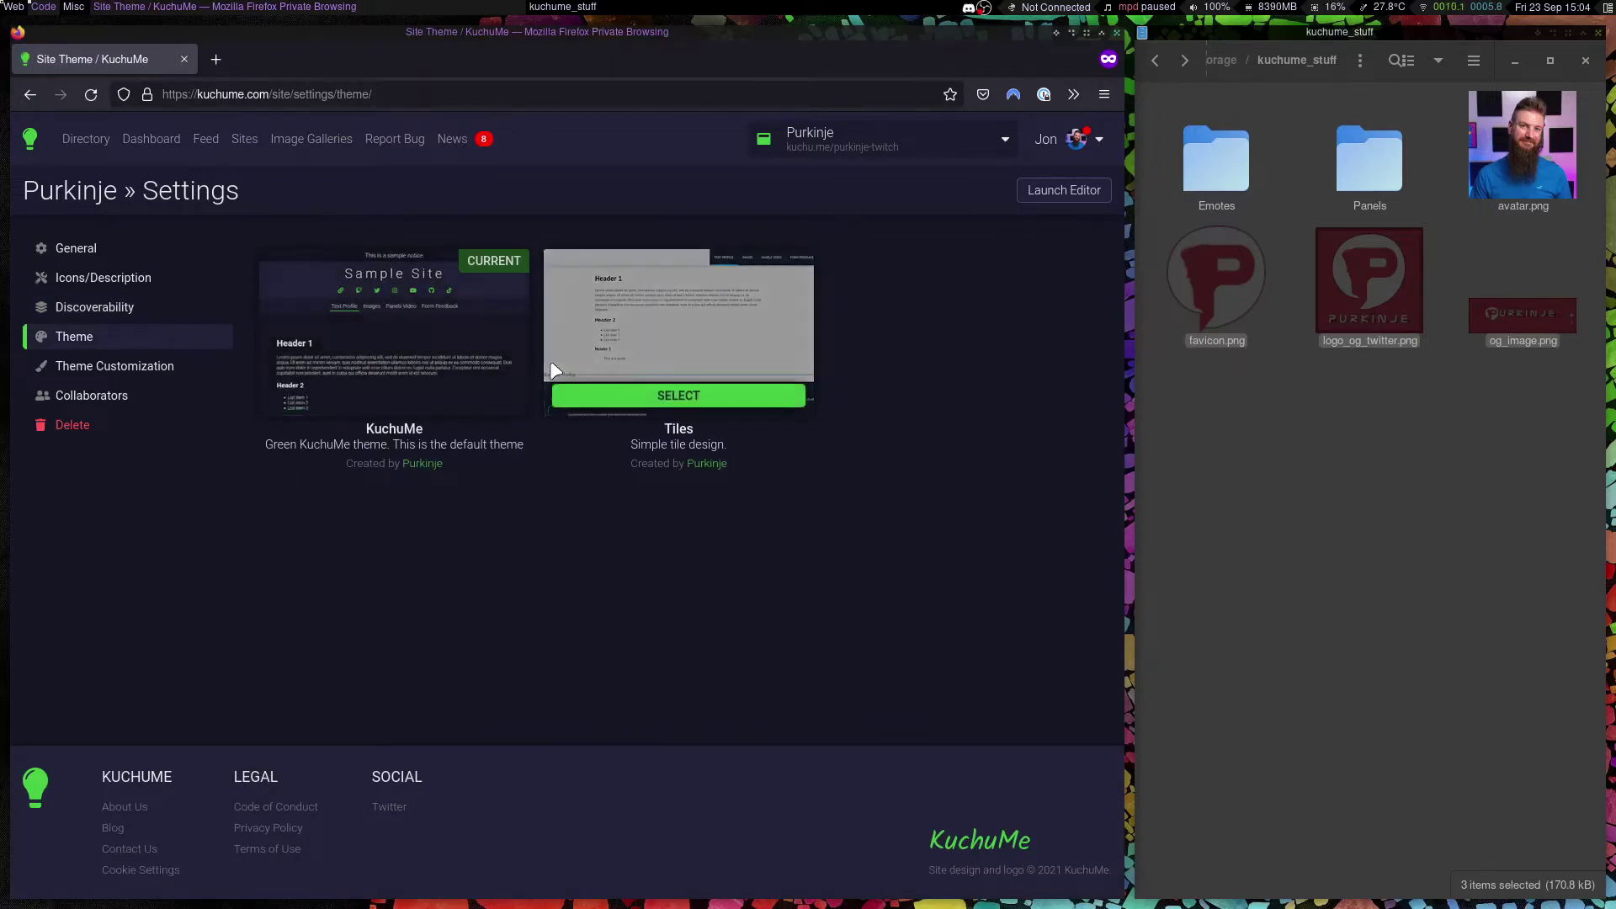
click(177, 372)
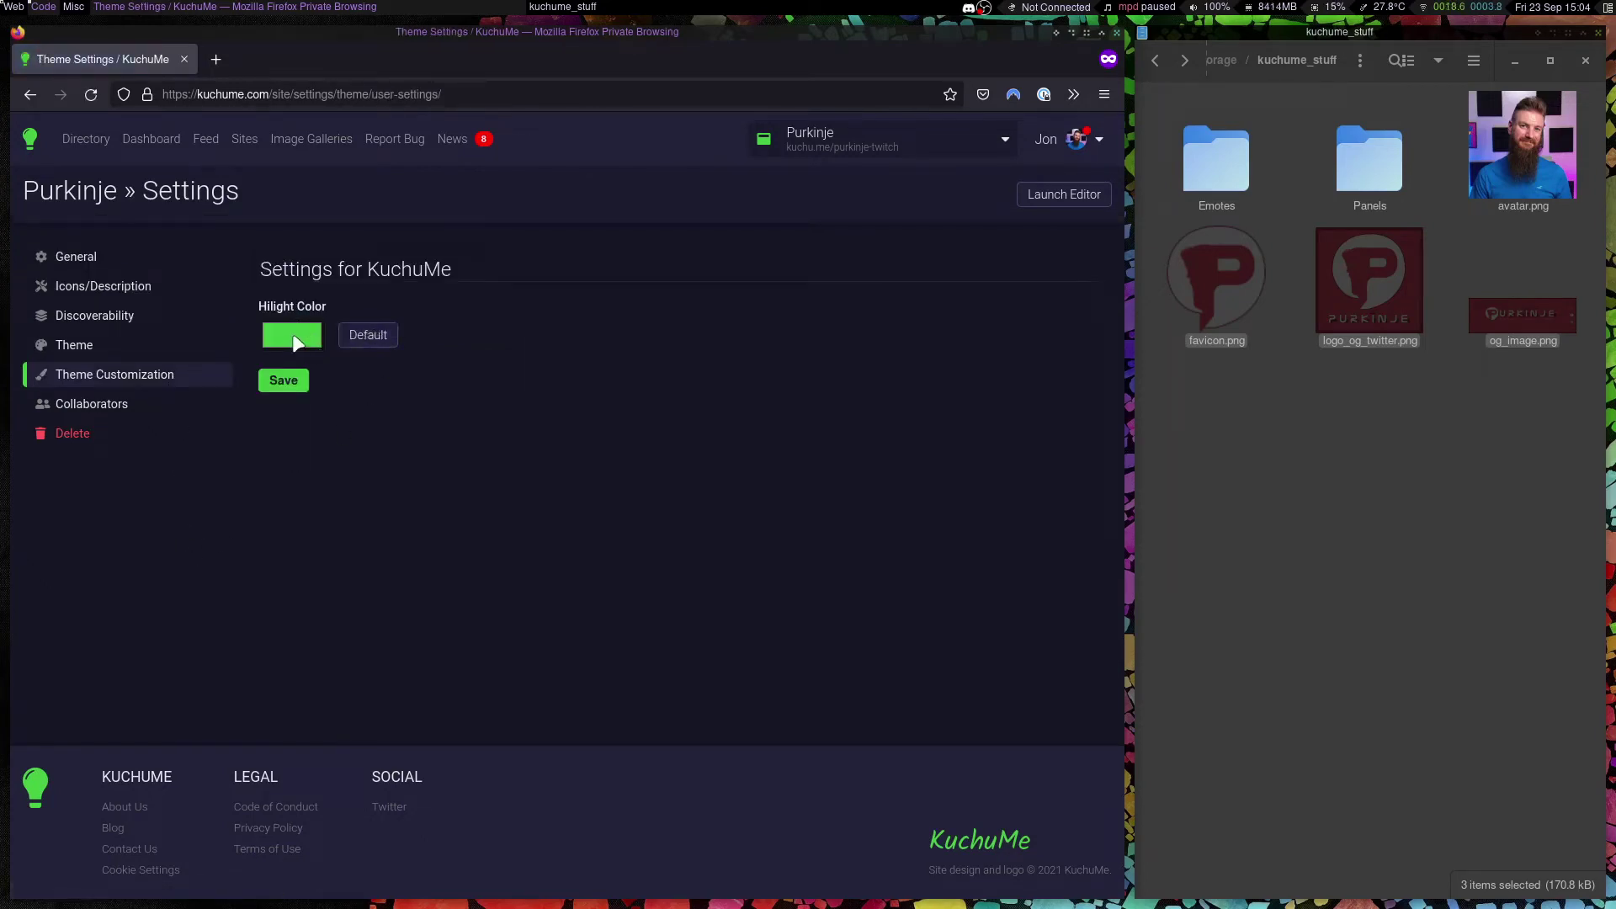
click(297, 341)
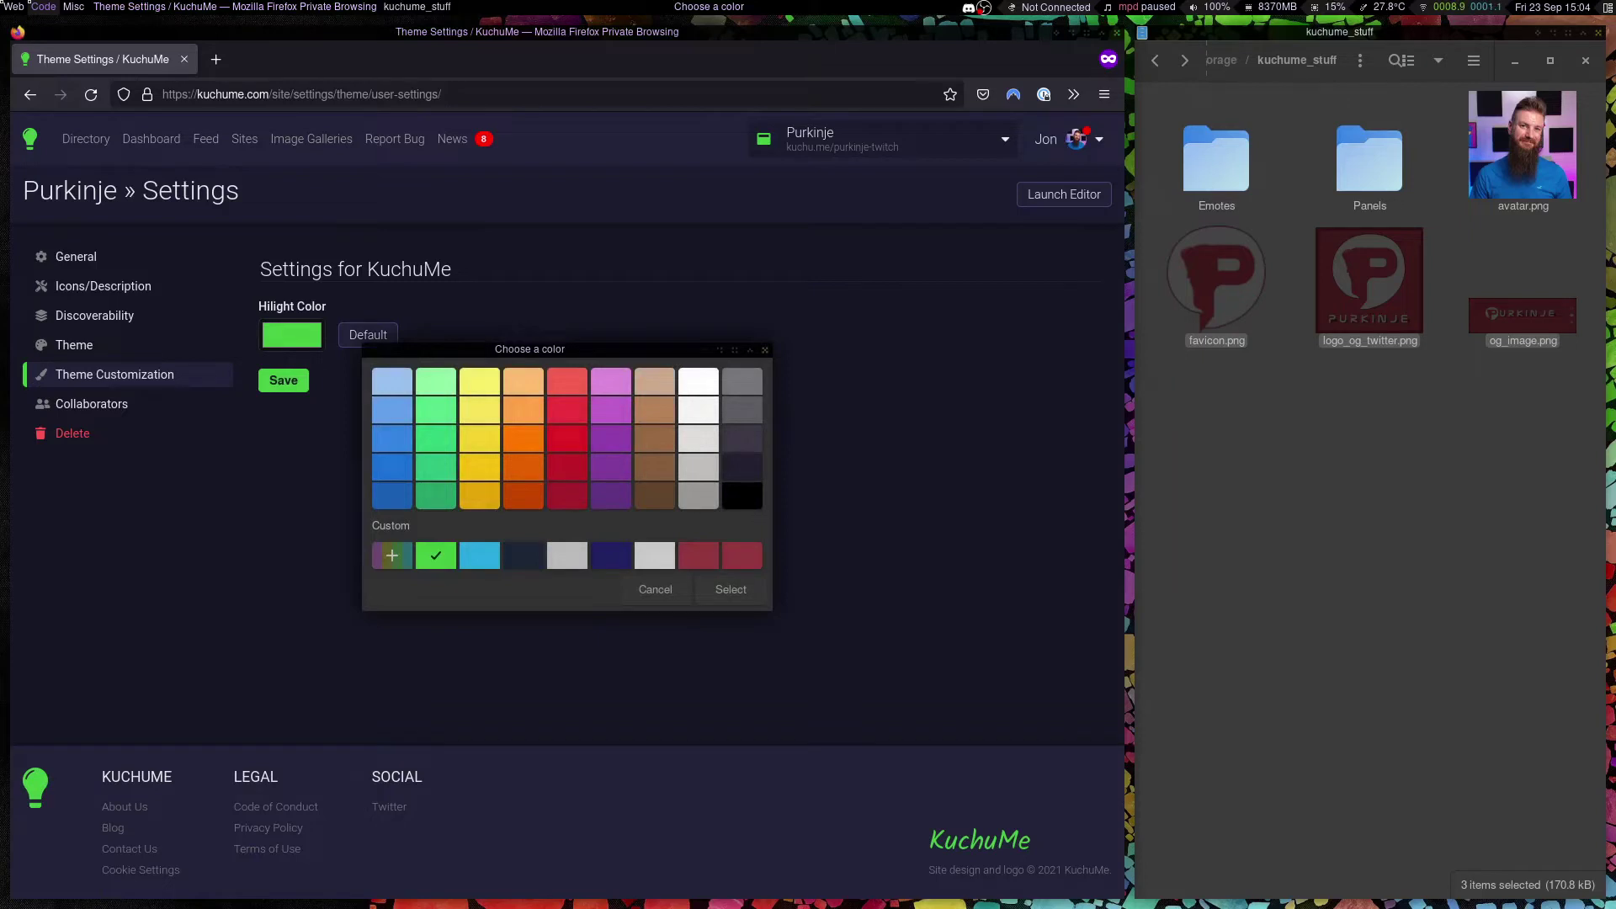
click(392, 554)
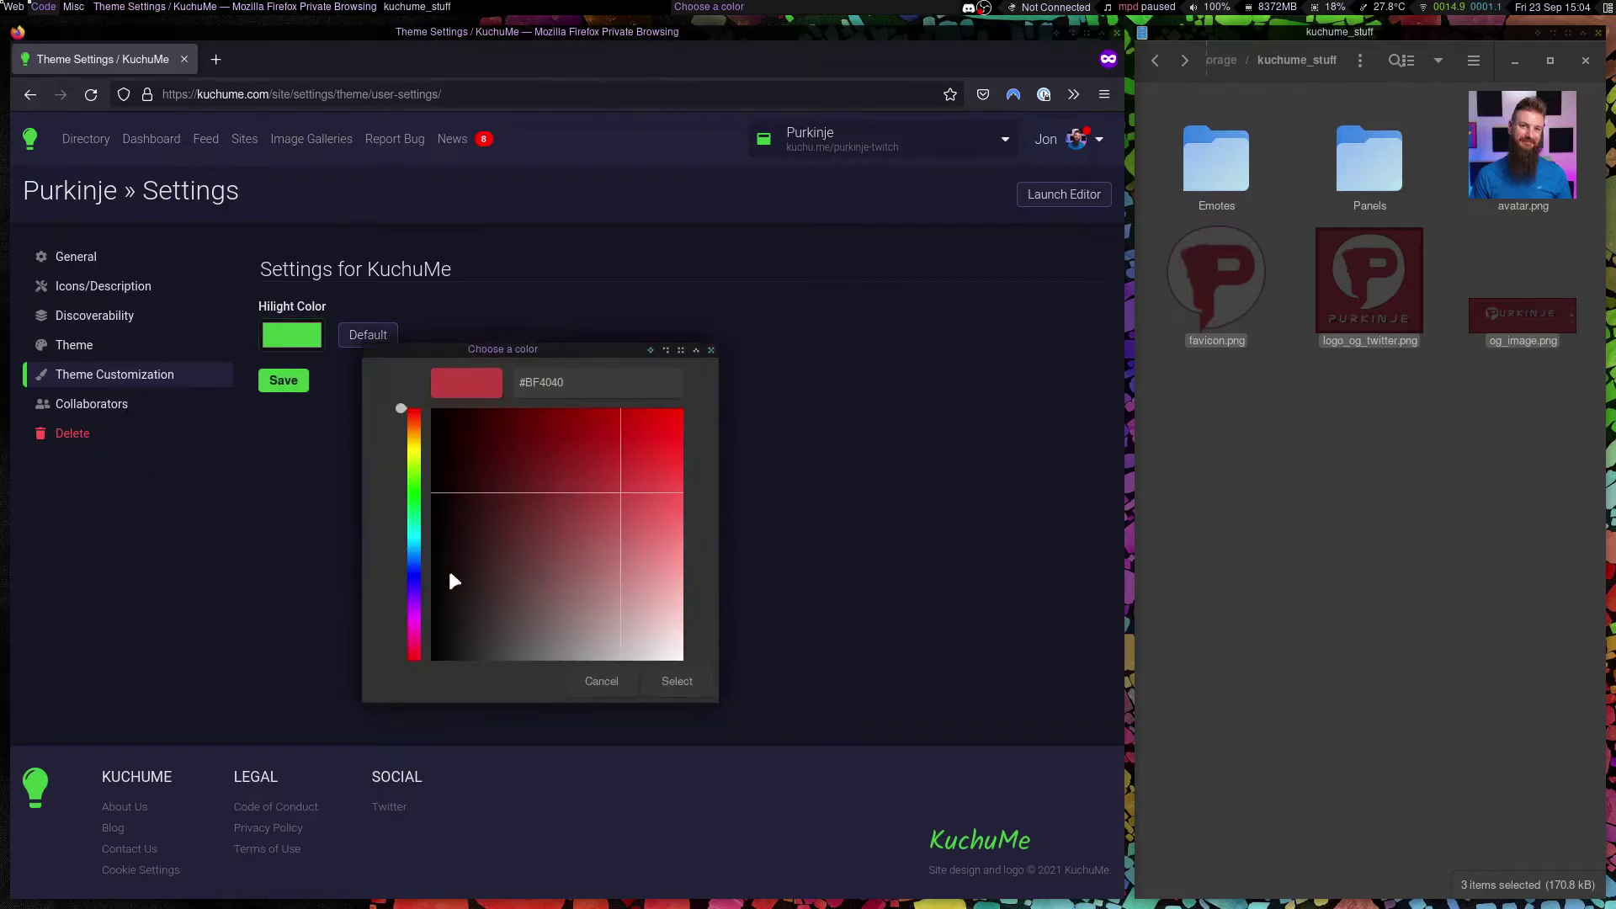
double_click(547, 382)
text(#E0565E)
key(Home)
key(Delete)
click(686, 682)
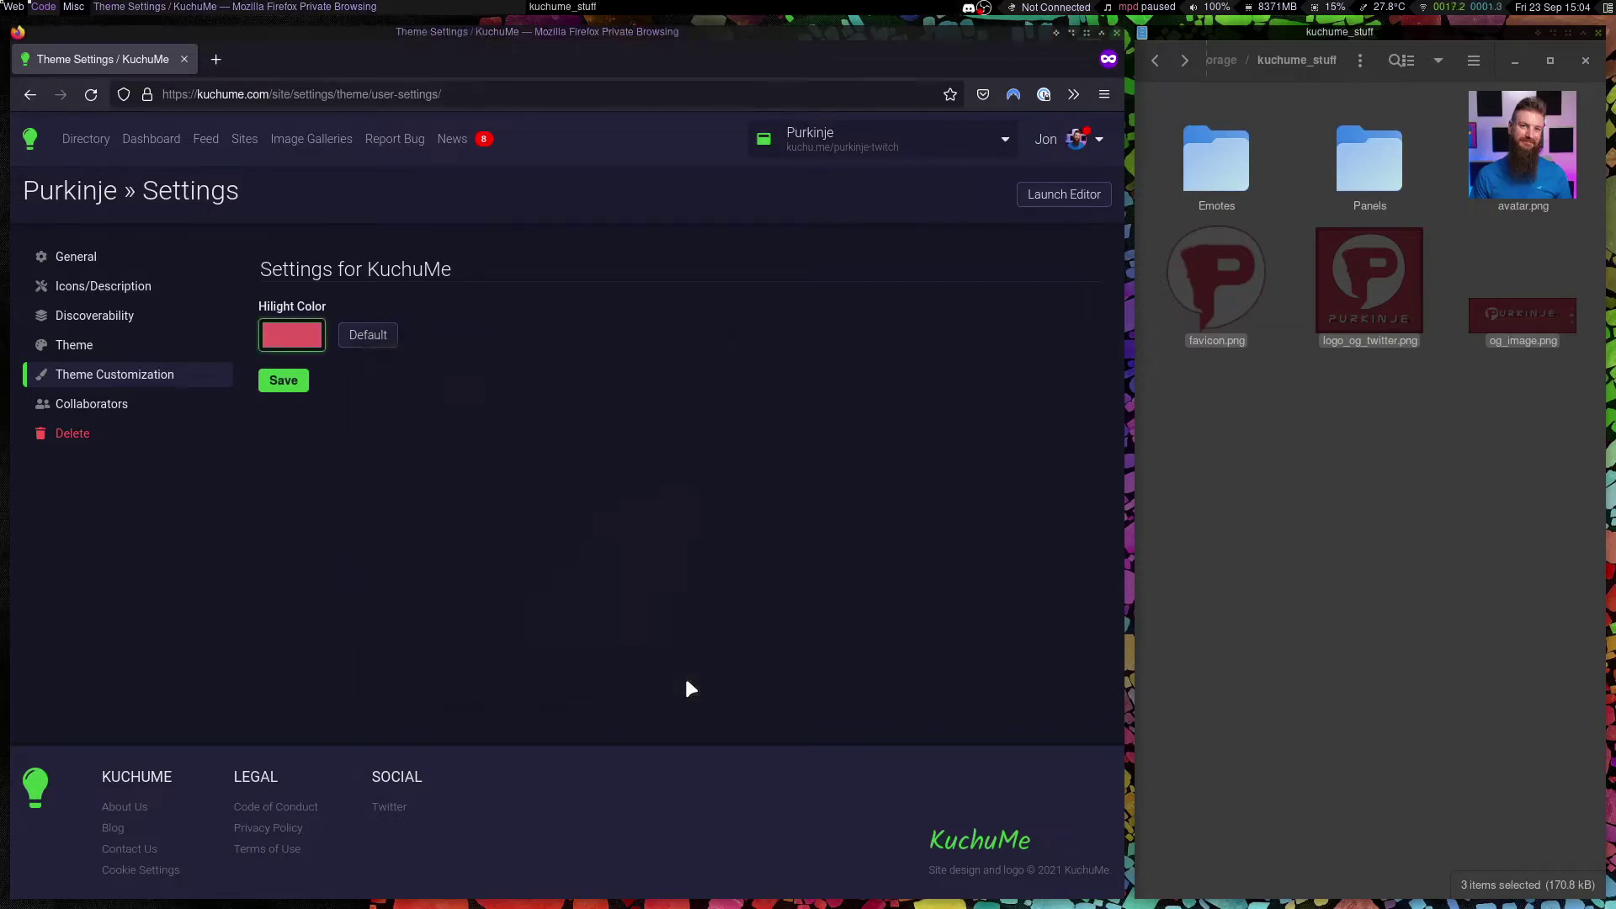
click(291, 386)
- Open the Purkinje site from the Sites list in the site editor
click(245, 140)
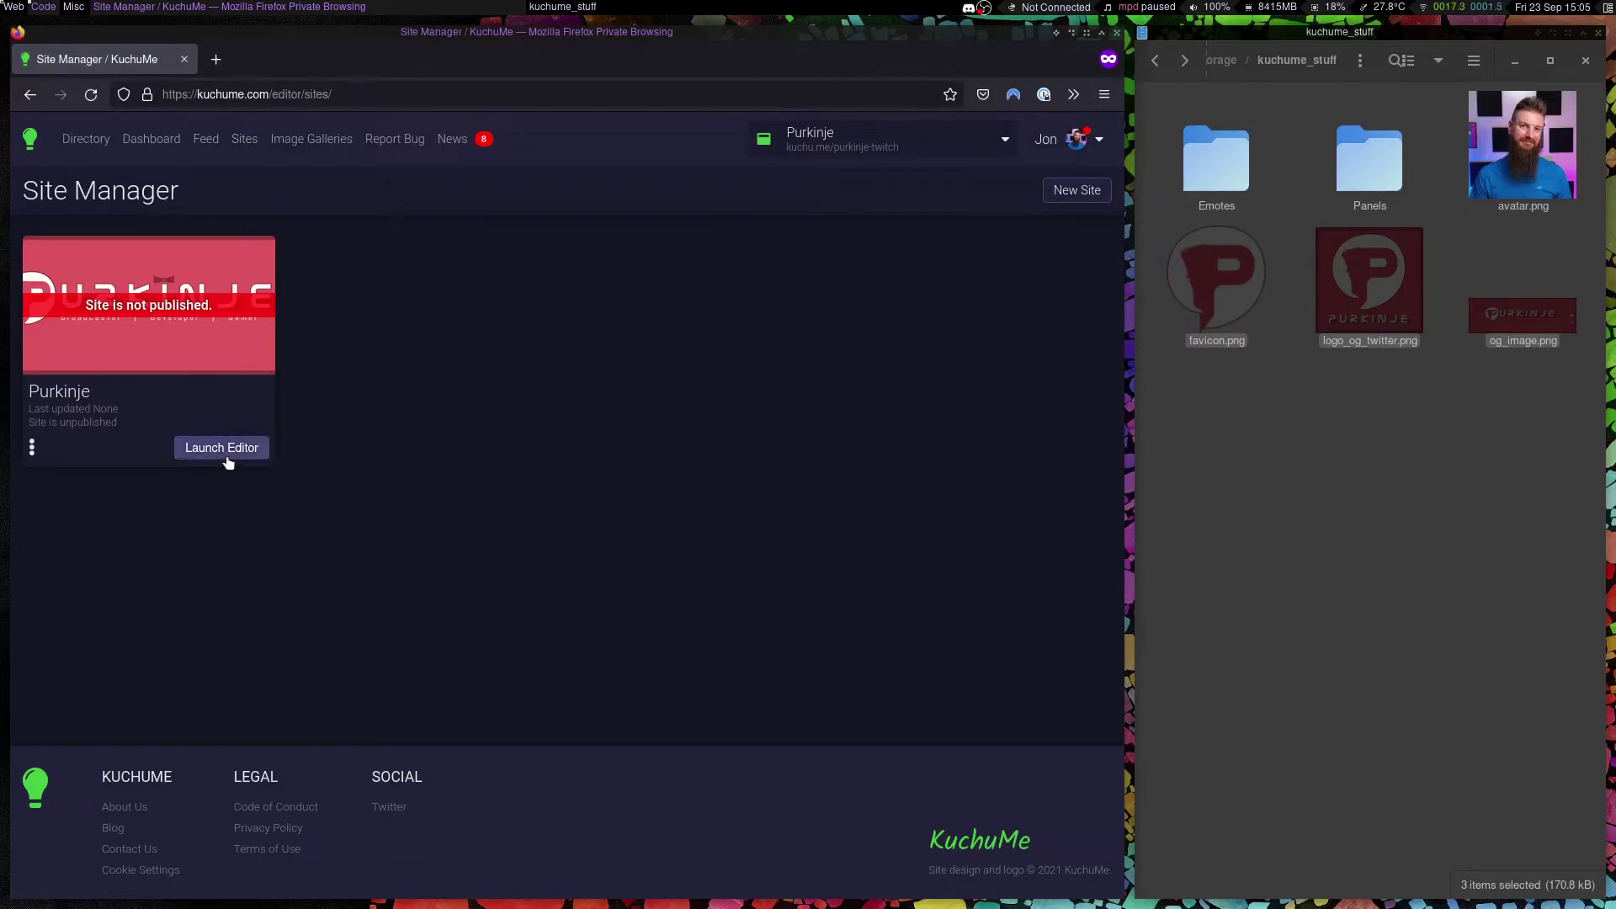
click(226, 459)
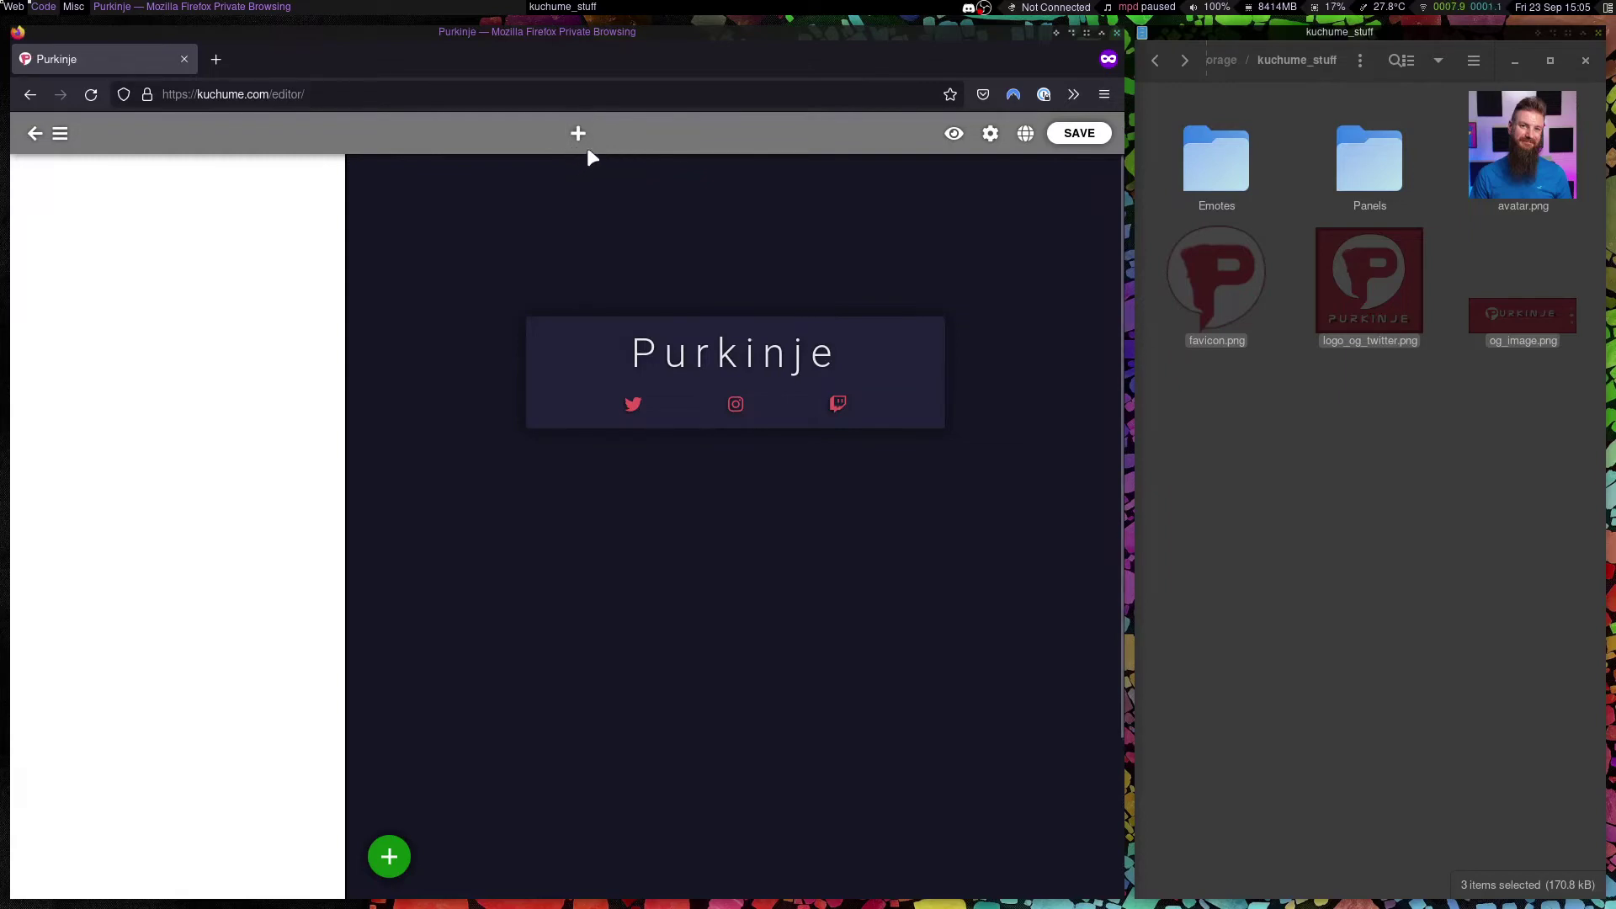
- Add a new tab named 'Welcome!' to the Purkinje site
click(578, 134)
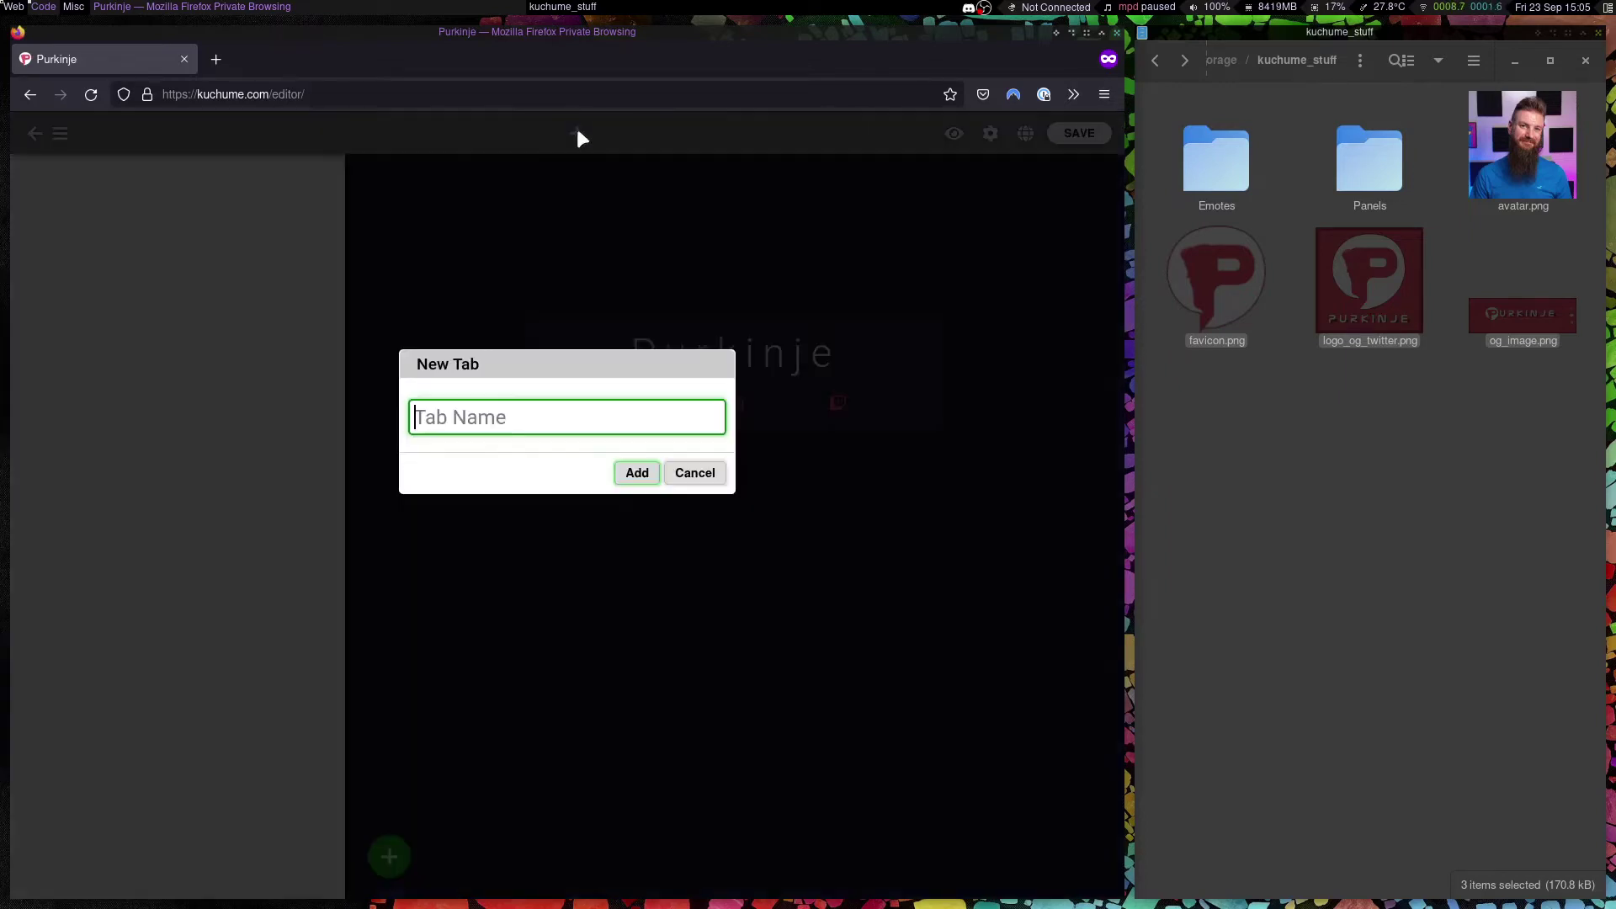
text(Welcome!)
click(634, 473)
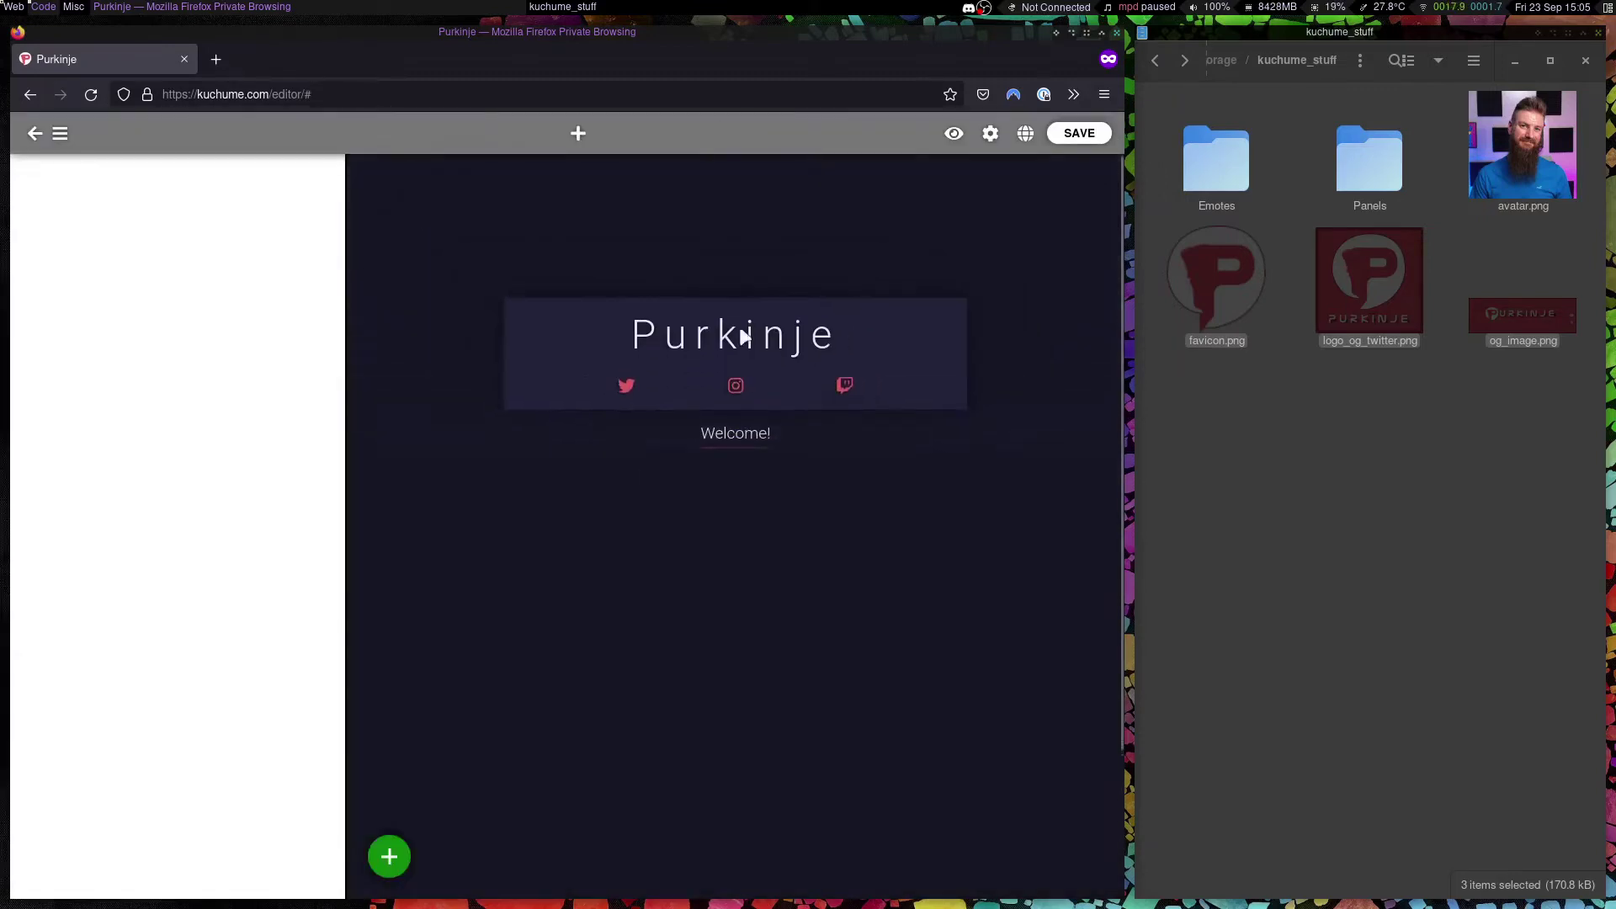
- Add a KuchuMe Profile element to the Welcome! tab with its style set to Banner
click(761, 454)
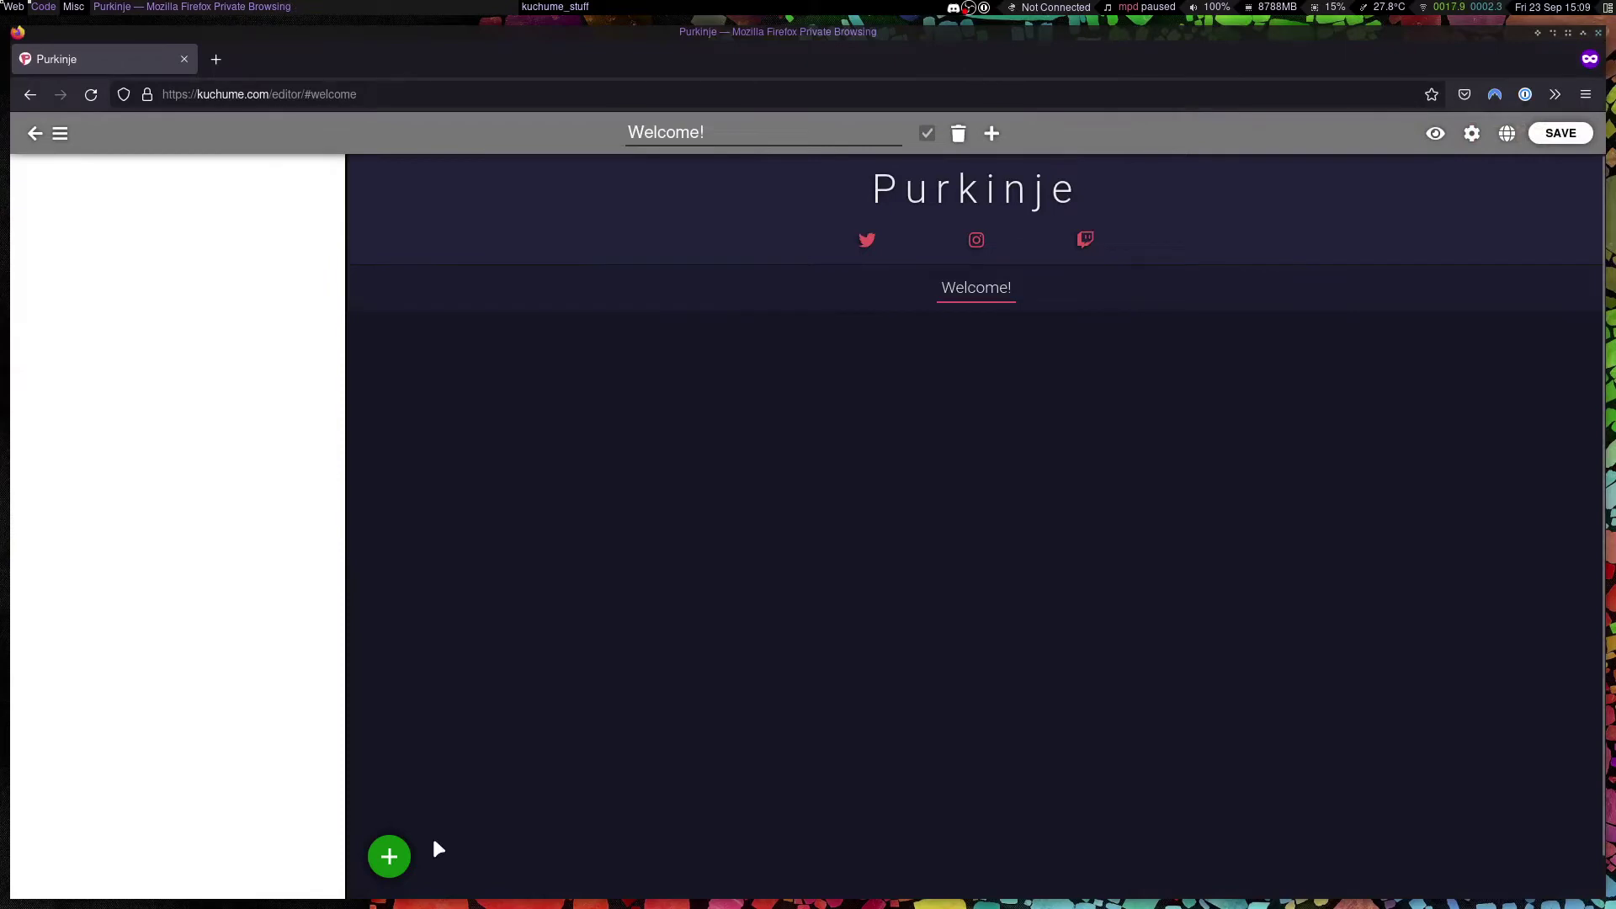
click(389, 856)
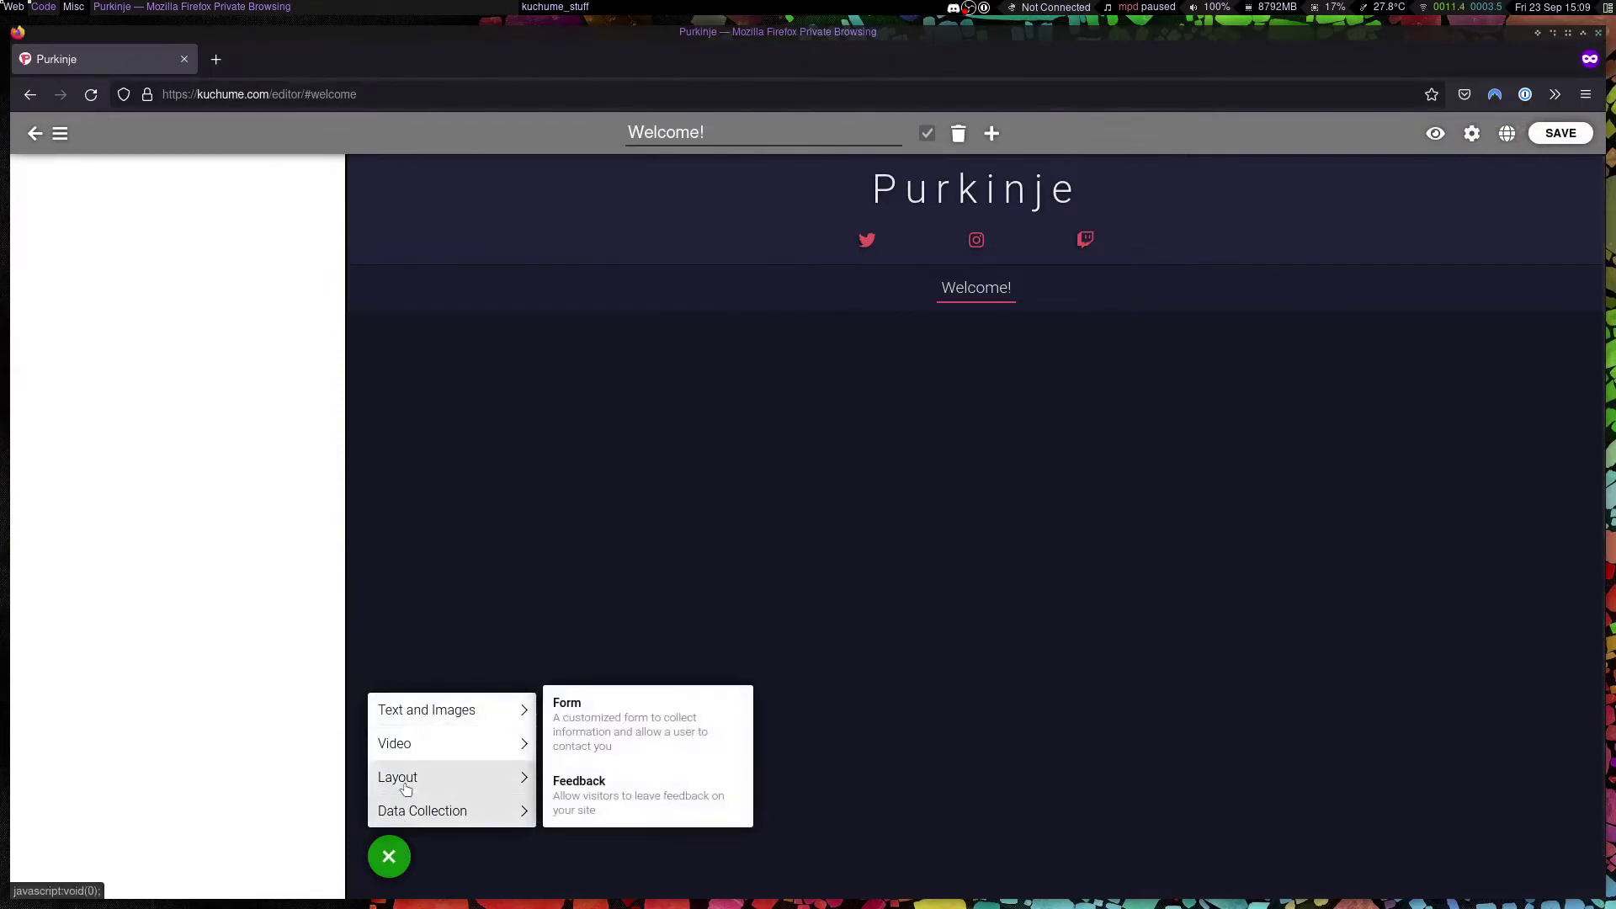
mouse_move(409, 741)
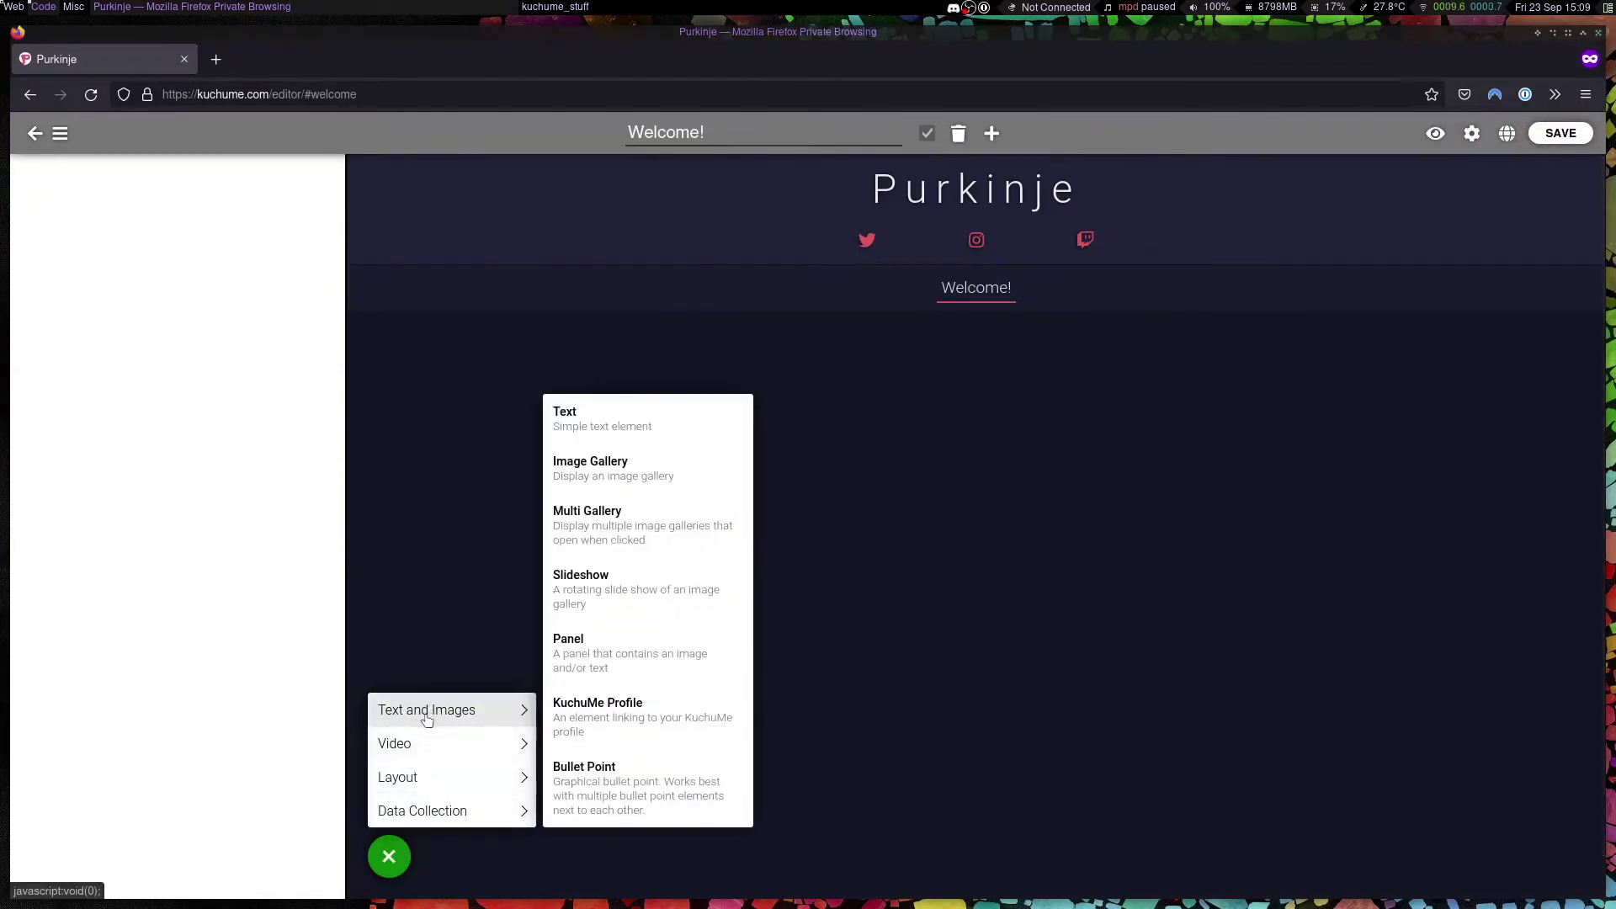
mouse_move(437, 815)
mouse_move(442, 781)
mouse_move(460, 725)
click(673, 726)
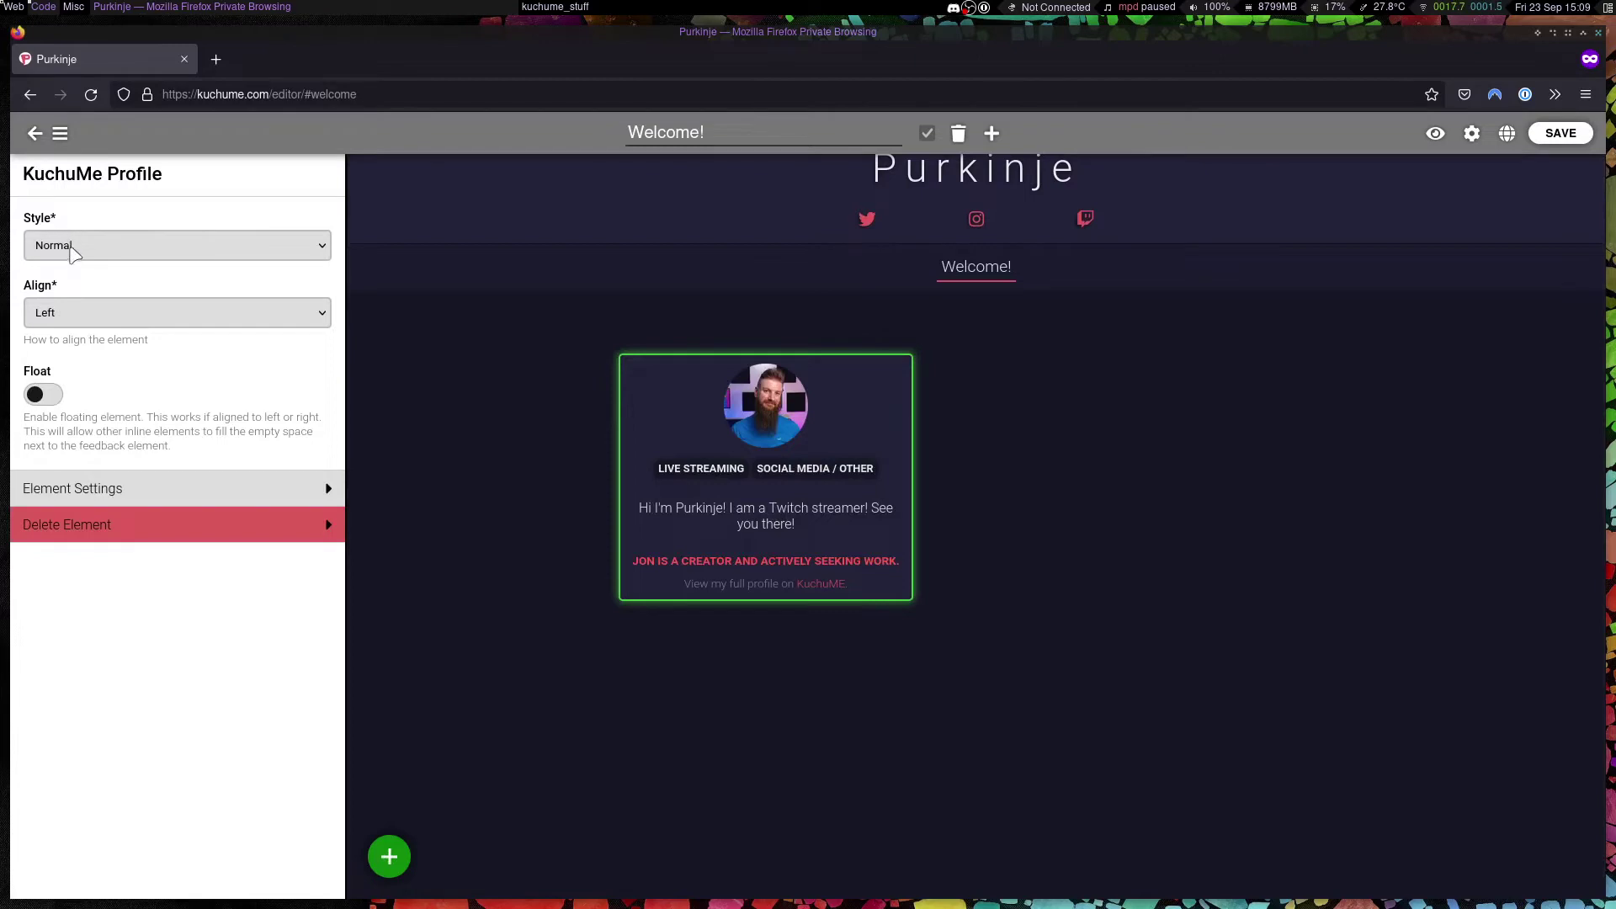
click(74, 249)
click(53, 311)
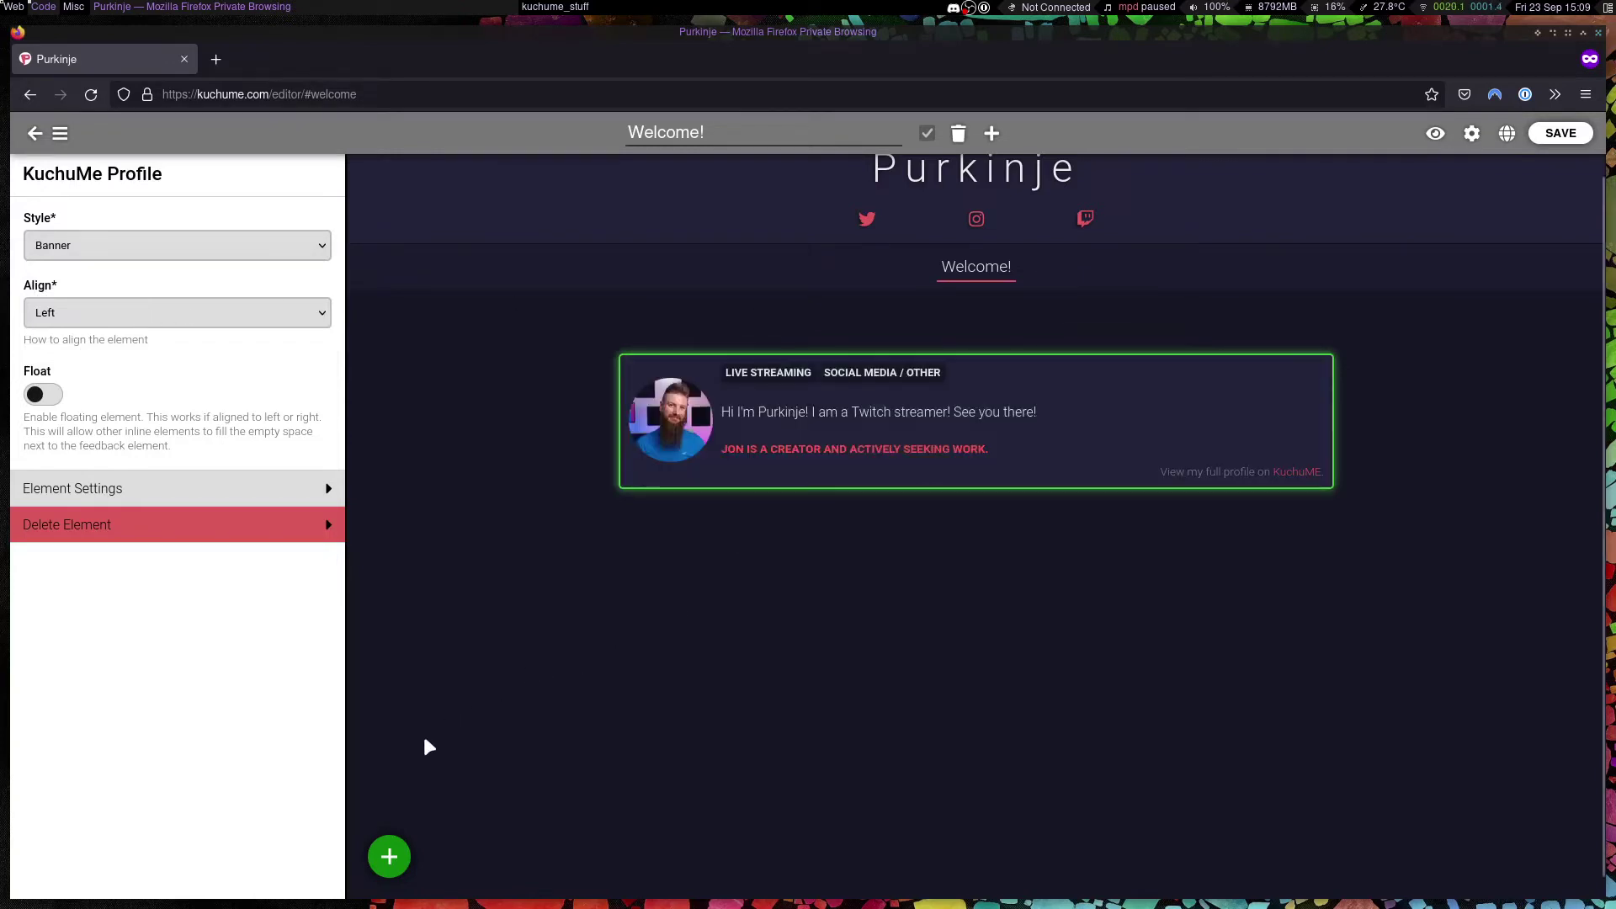
- Add a text element below the profile banner
click(389, 859)
click(426, 709)
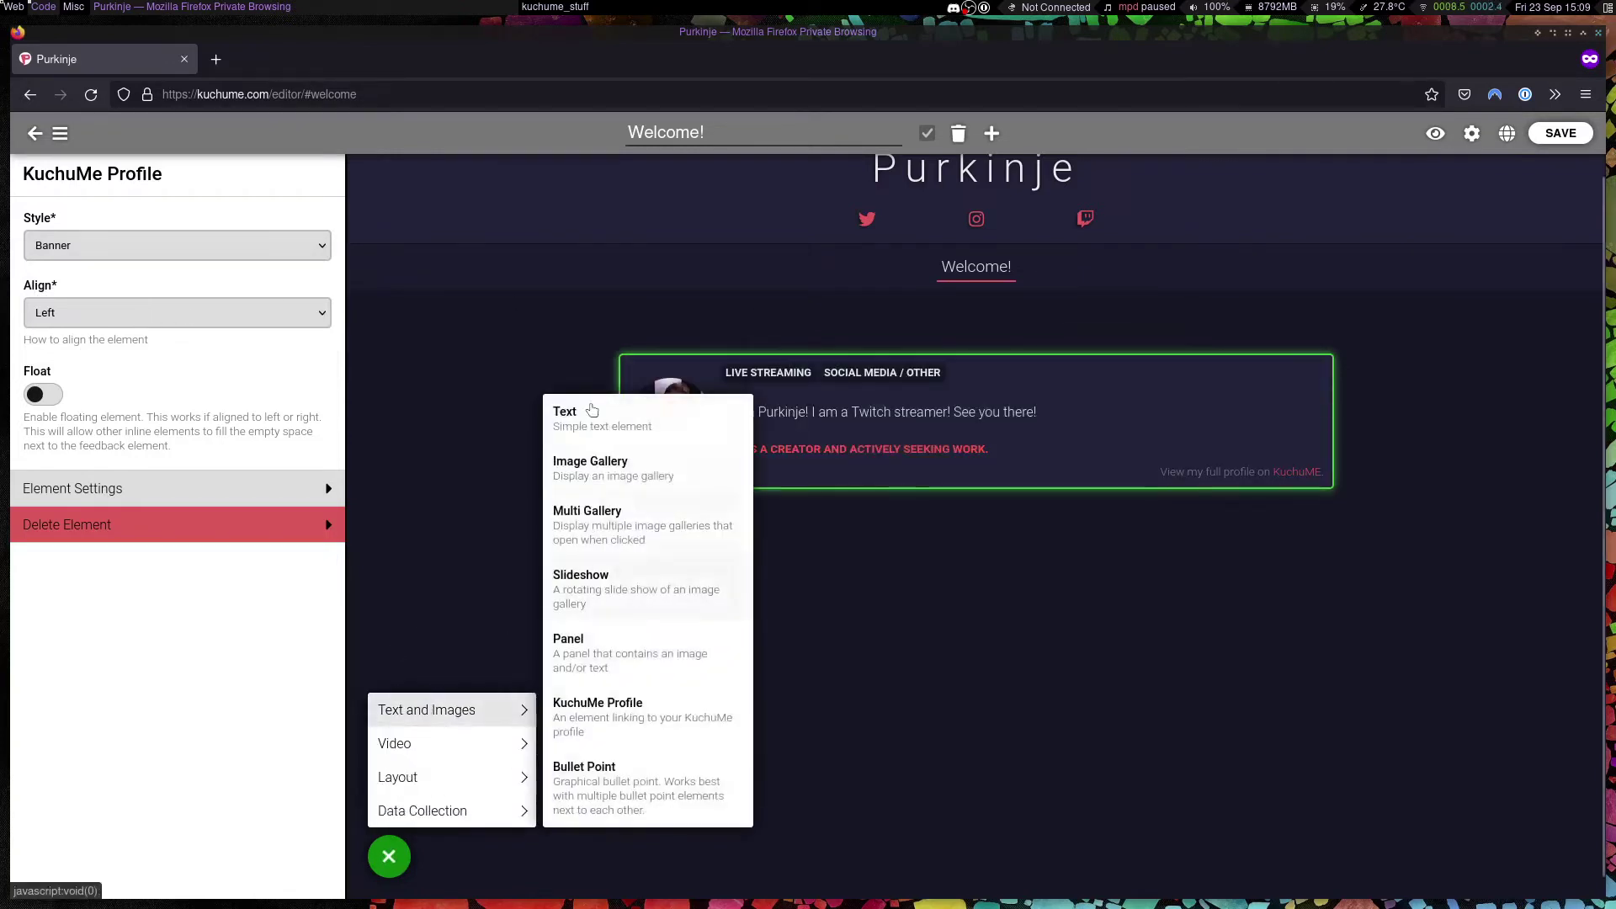
click(579, 427)
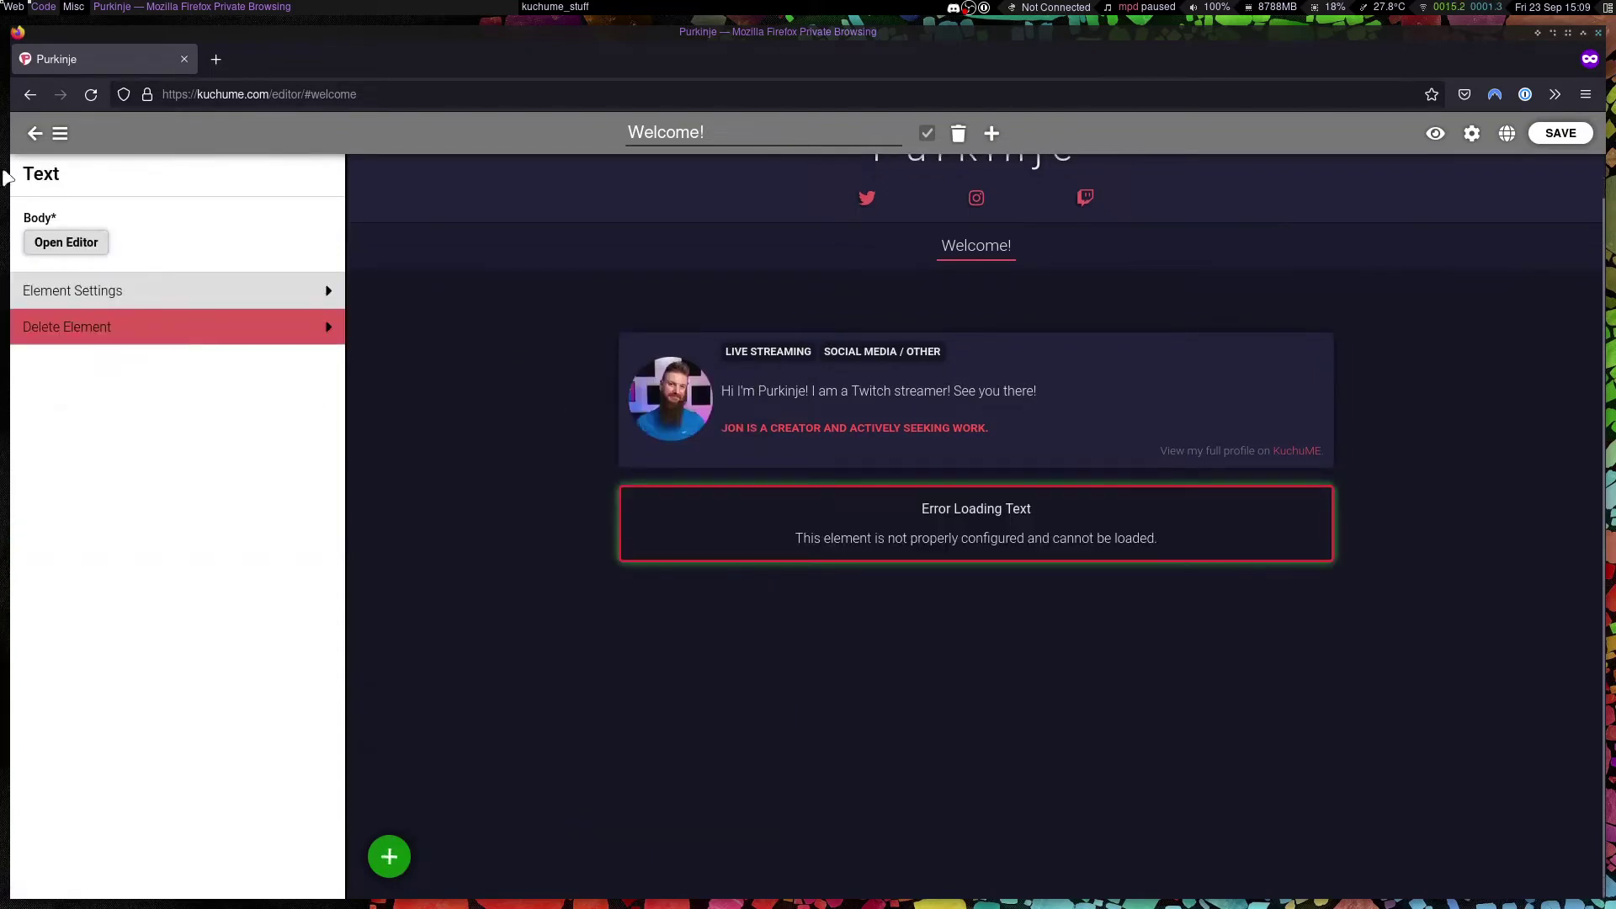
click(72, 242)
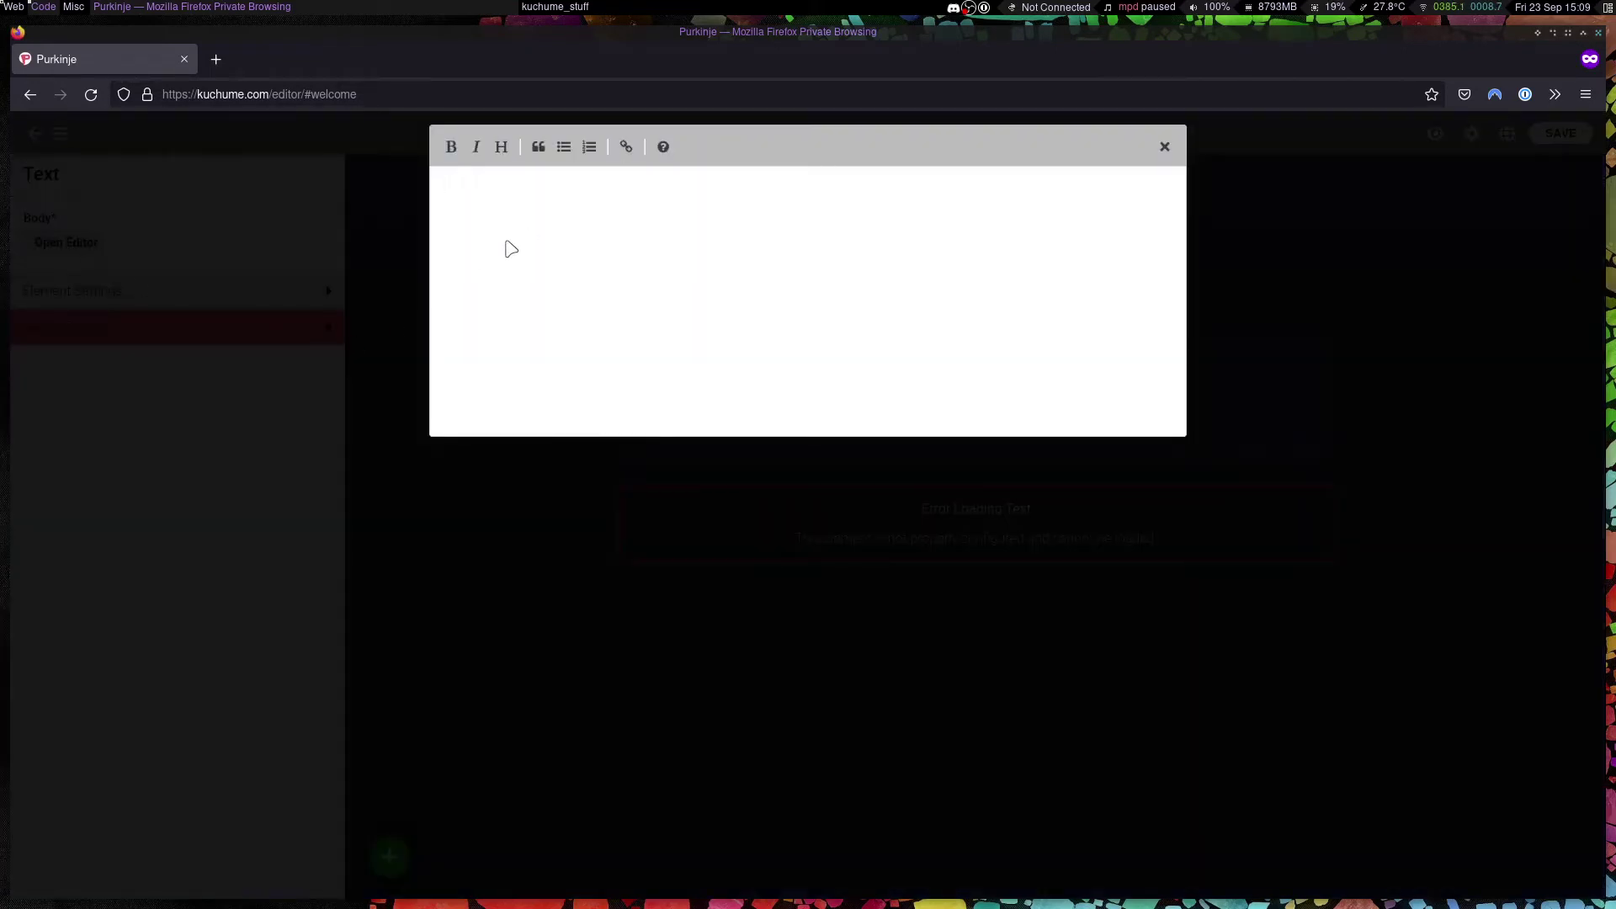
text(#)
text( Welcome)
key(Return)
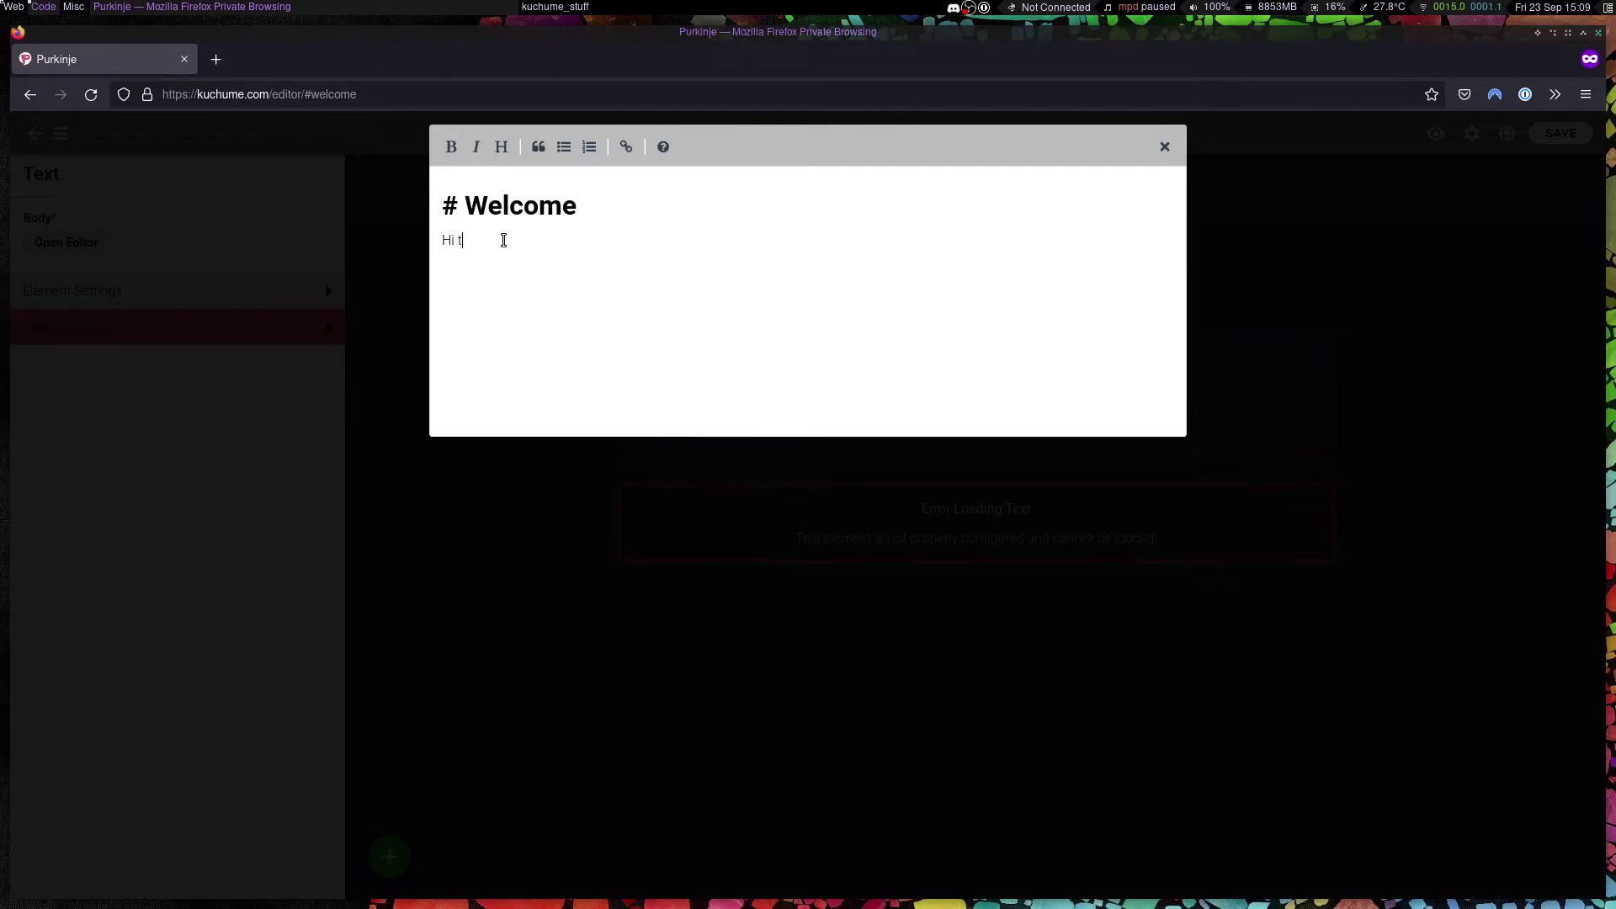
text(purkinje and I stream on [)
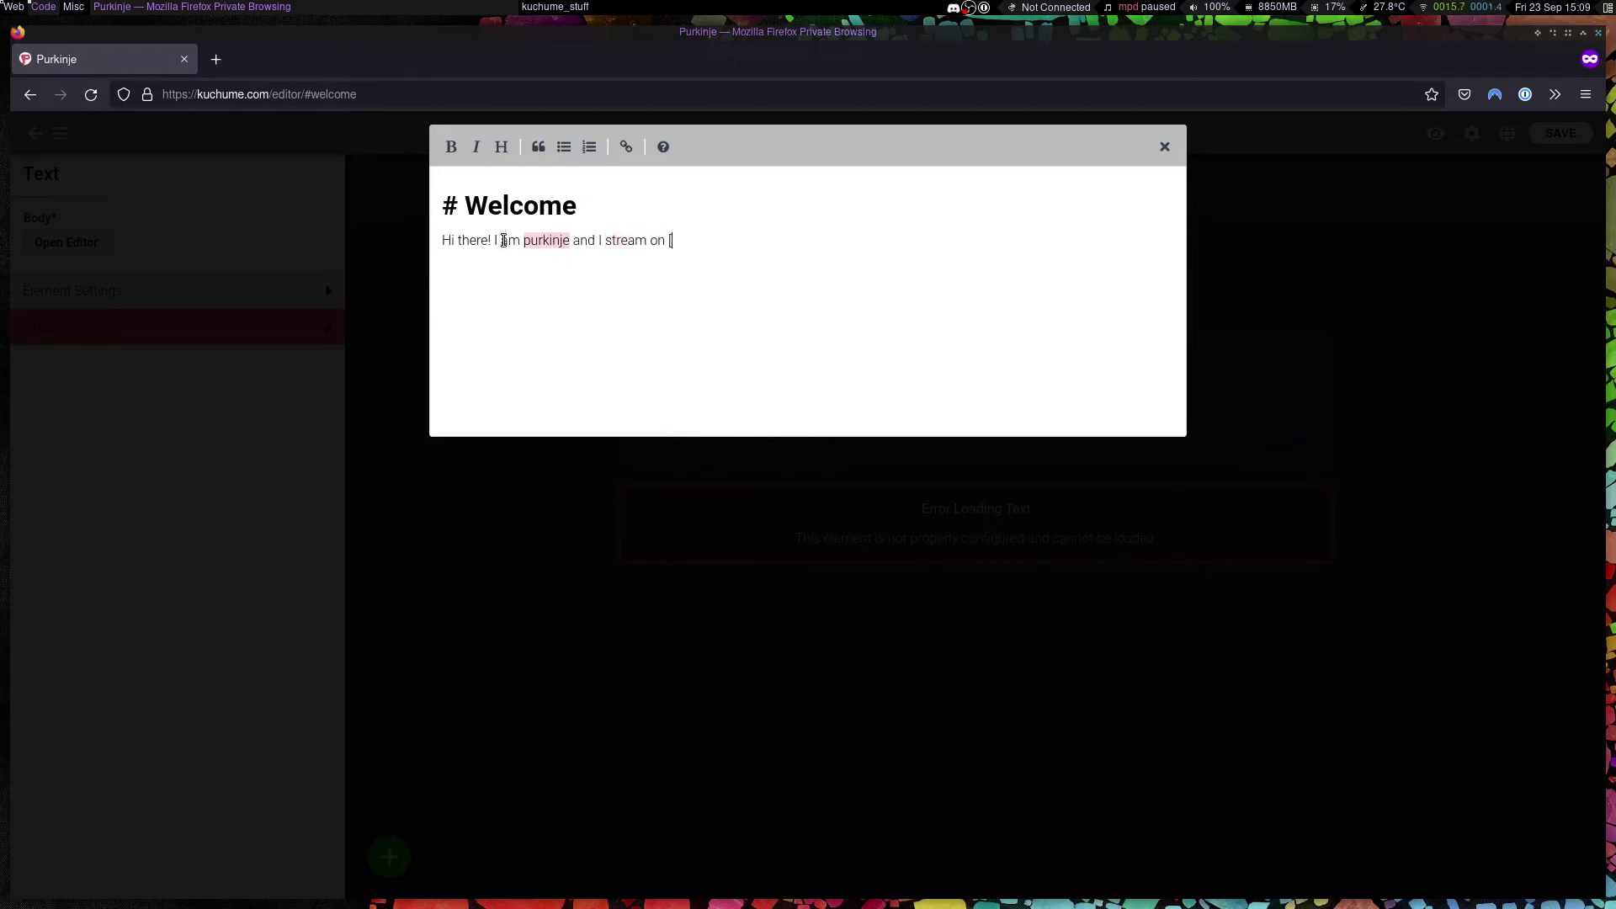
text(Twitch!](h)
text(ttps://twitch.tv/)
text(purkinje)  Se )
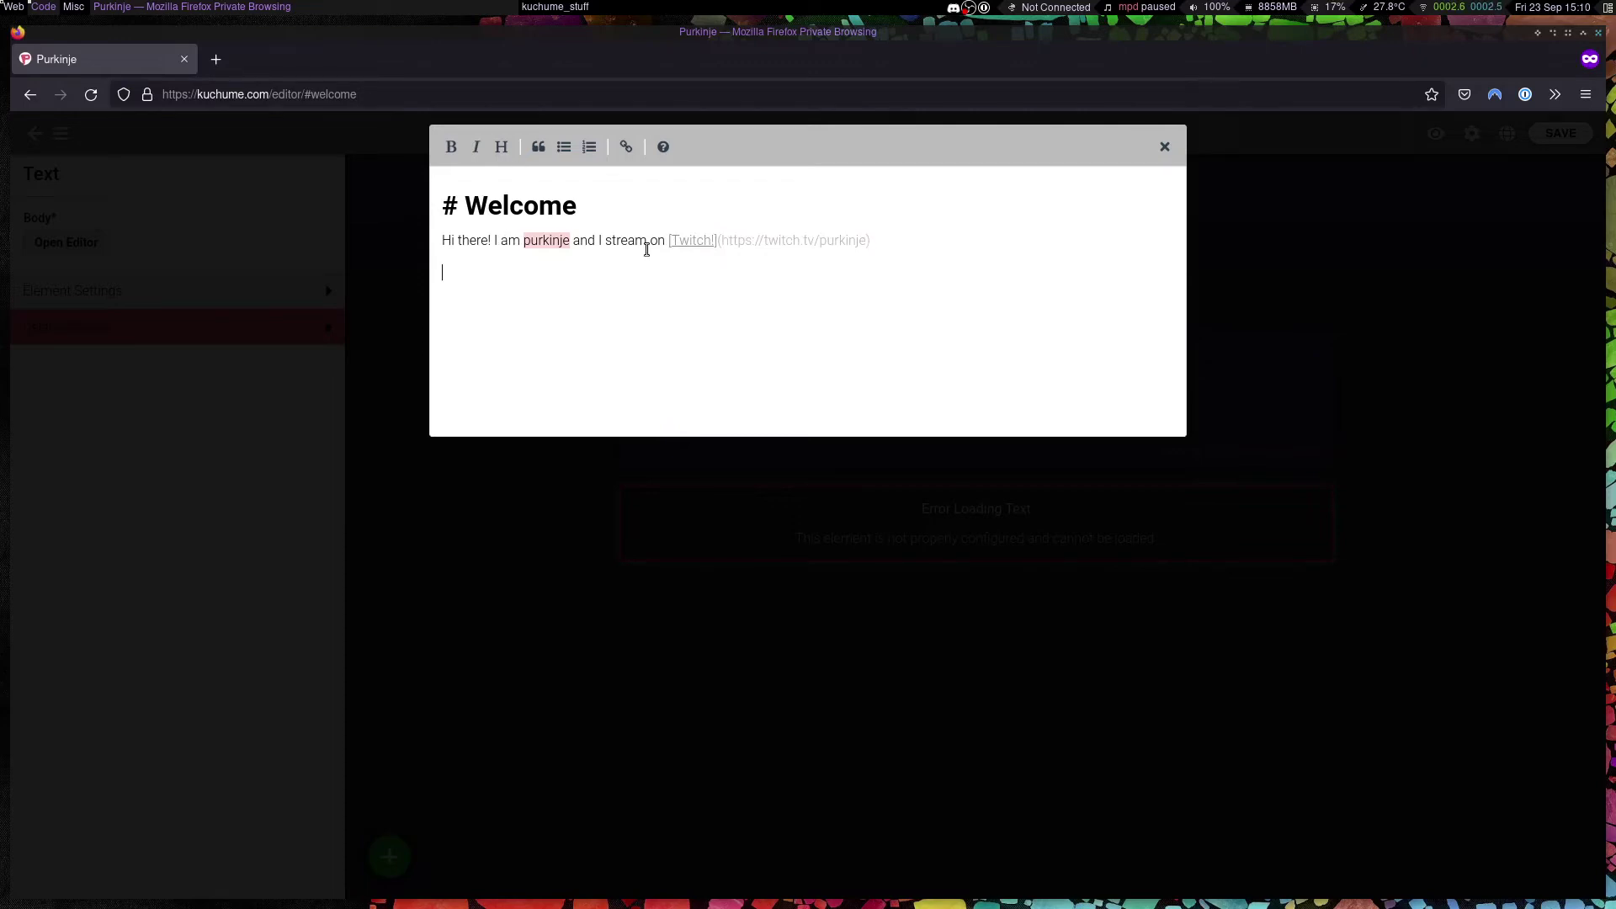
text(you there!)
click(1165, 148)
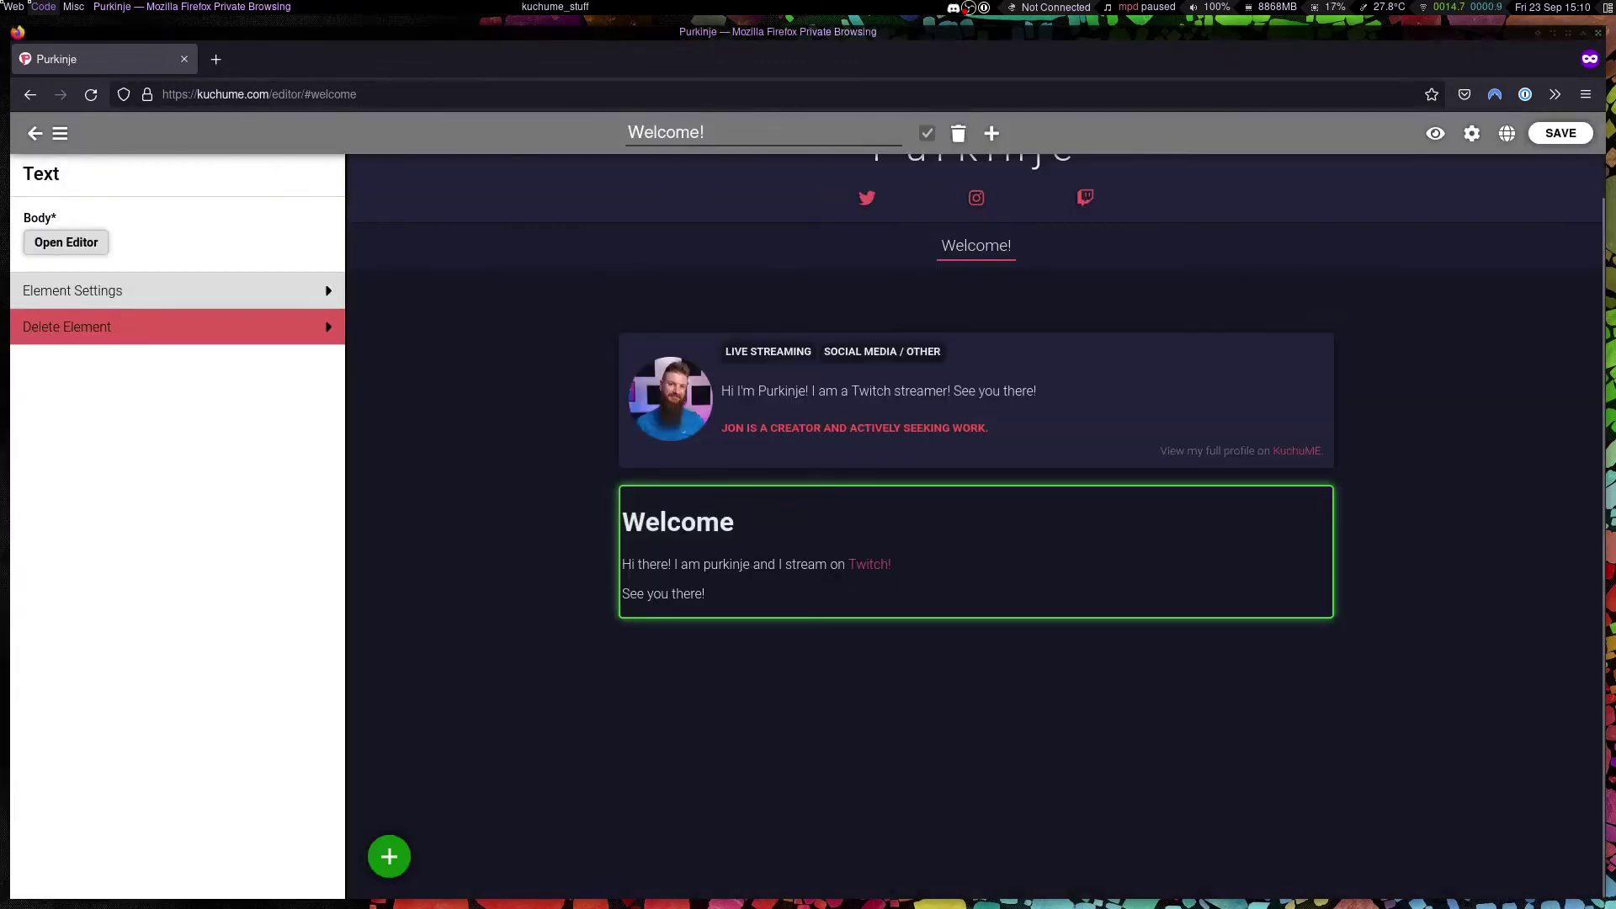
click(1561, 133)
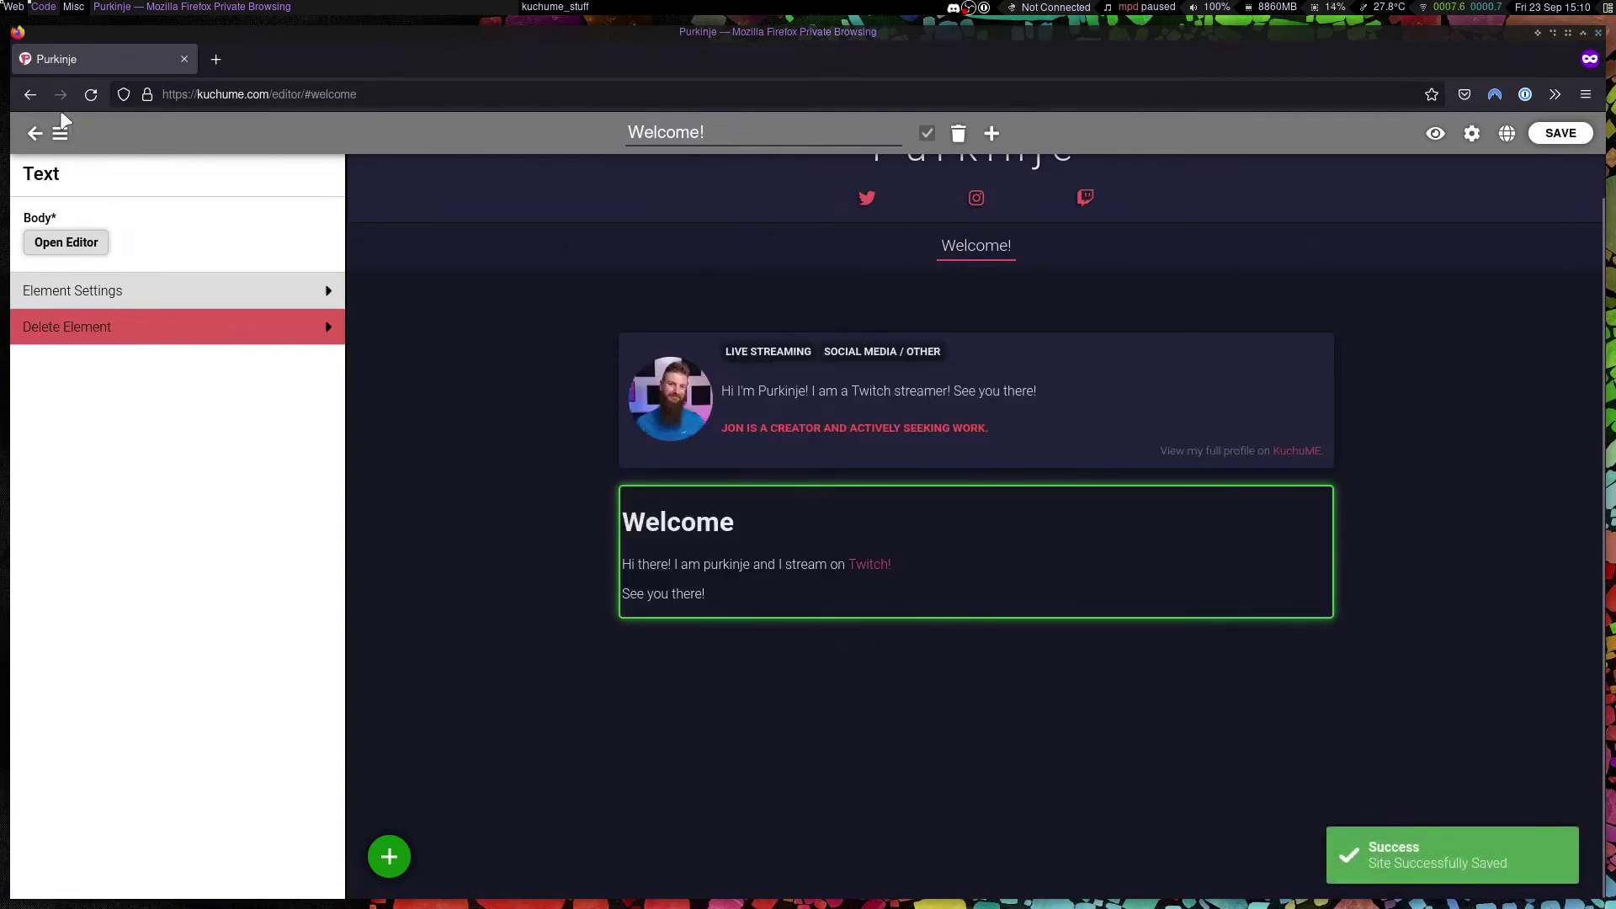
- Go to the KuchuMe Image Galleries page in a new browser tab
click(216, 59)
text(kuchume.com/)
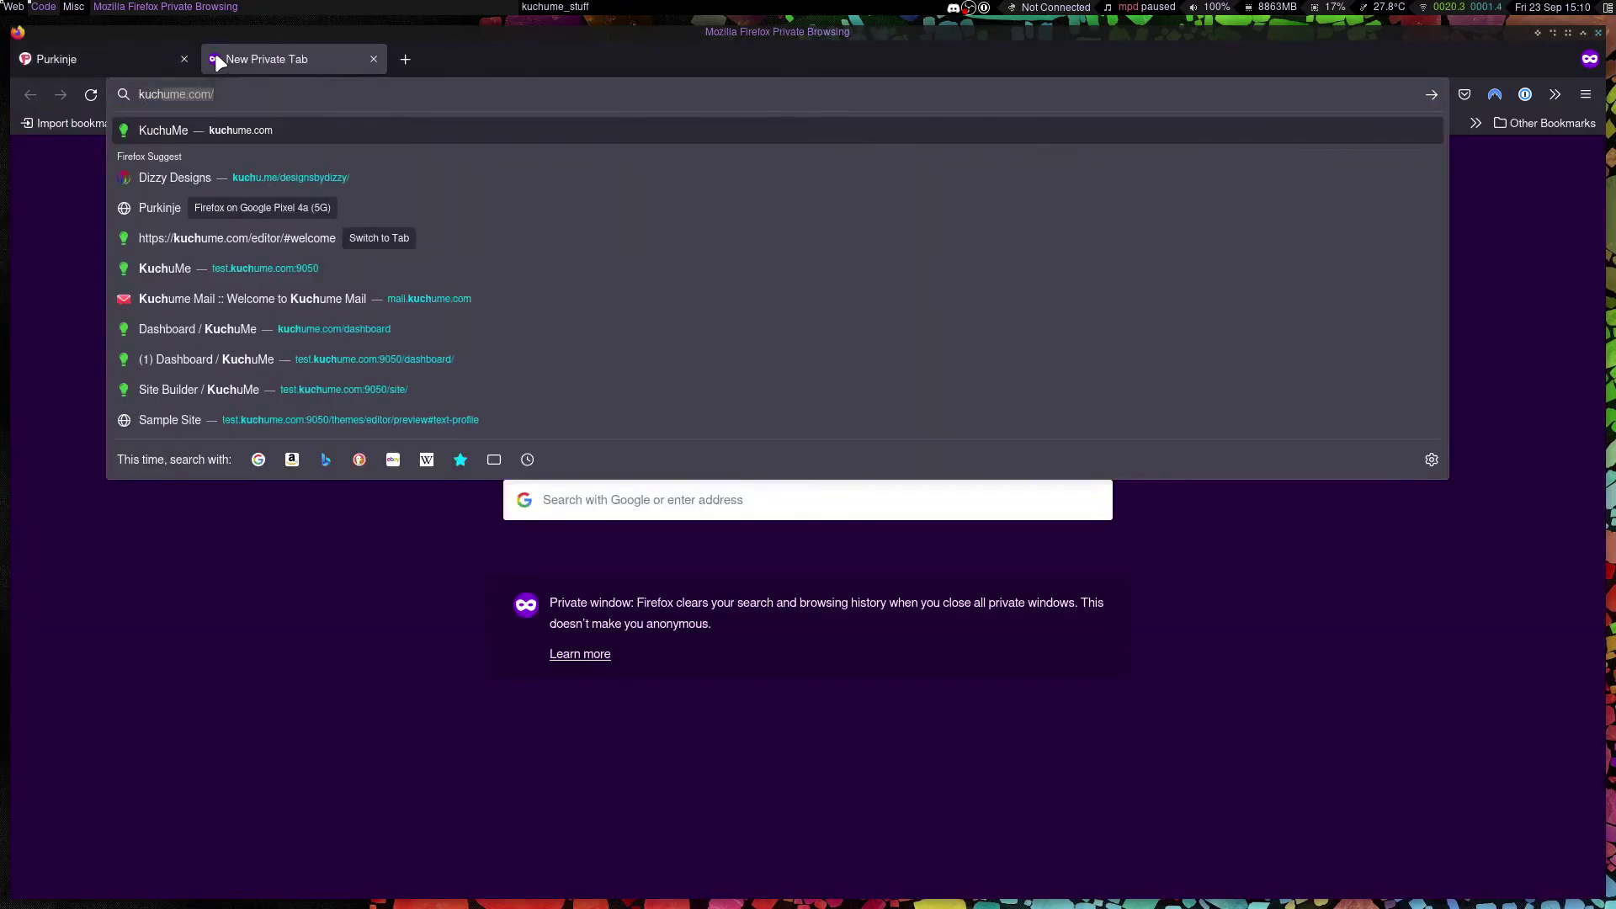
key(Return)
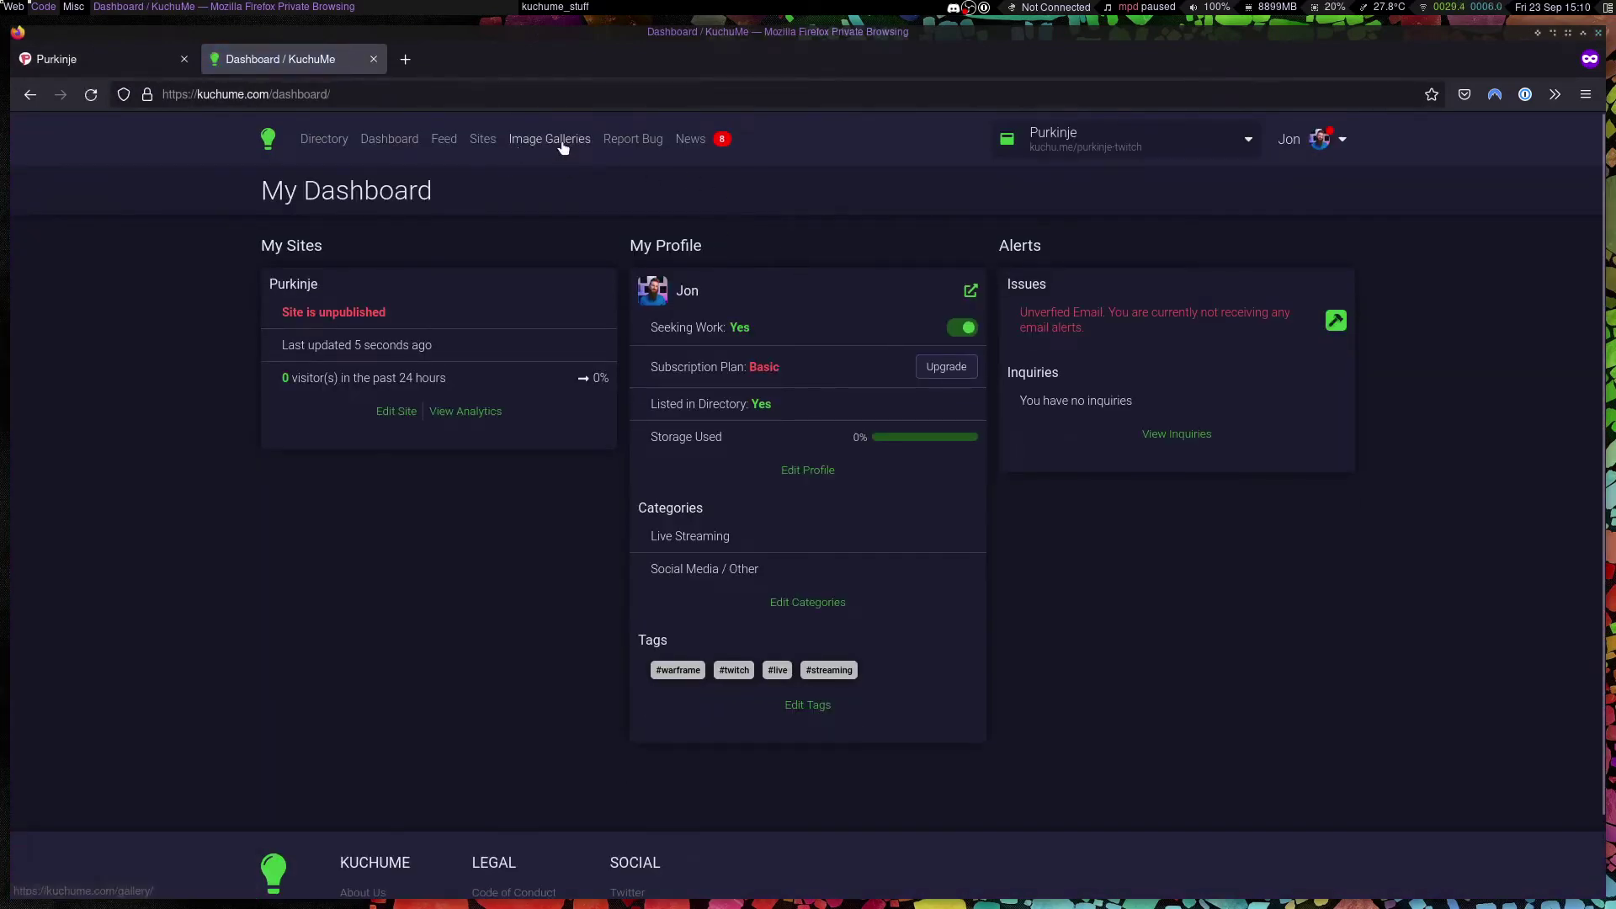
click(560, 143)
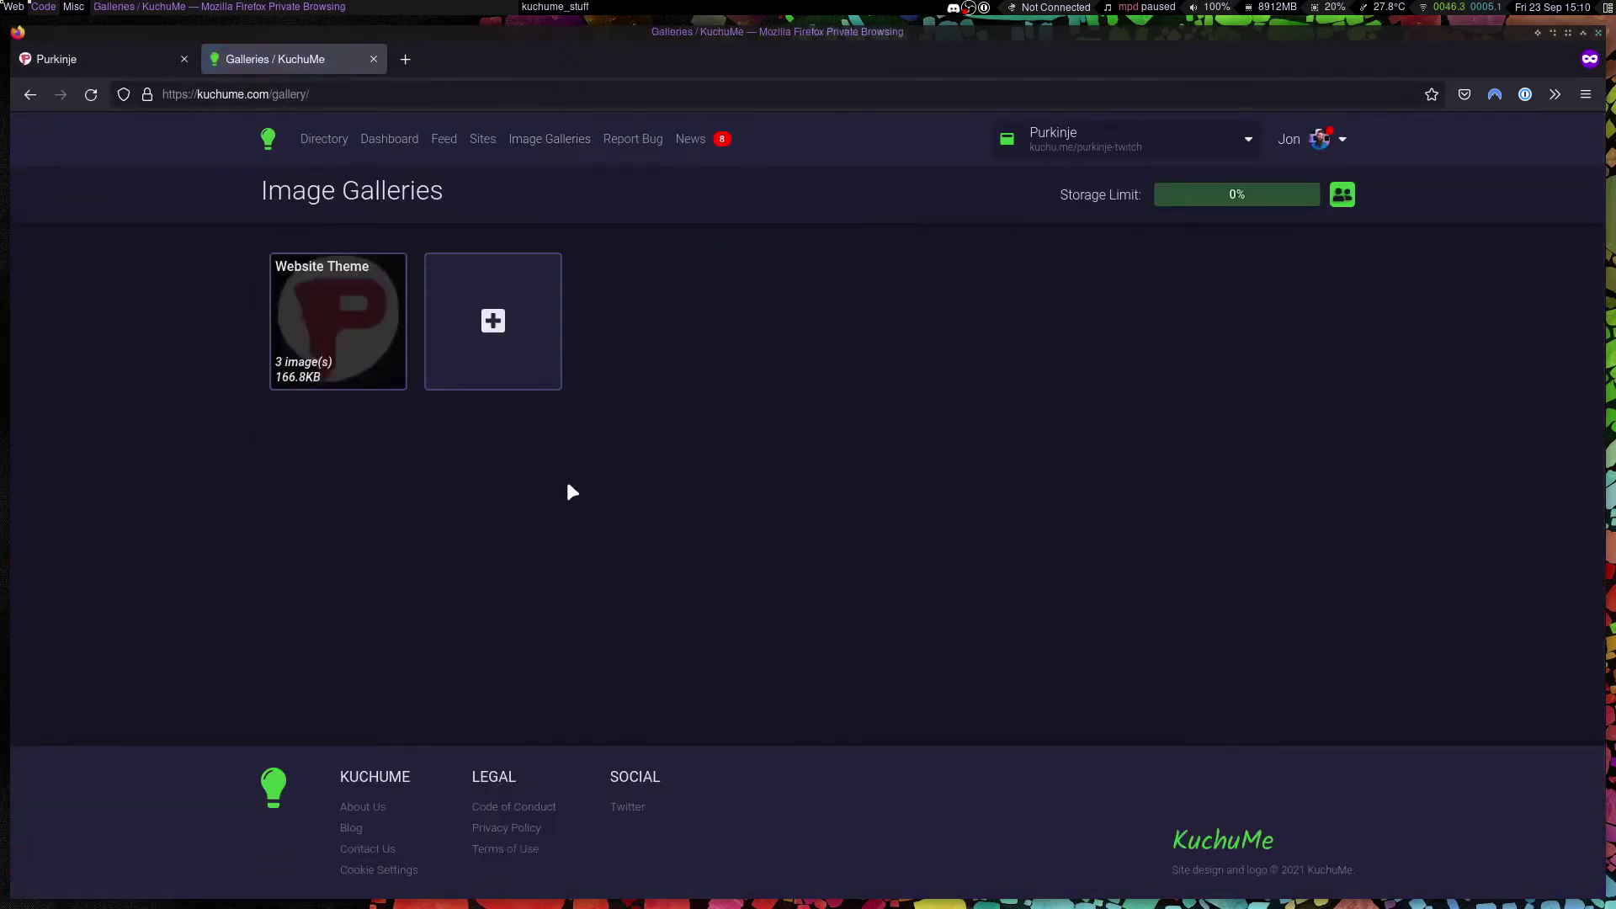
- Create an 'Emotes' gallery and upload the nine emote files from the Emotes folder
key(super+e)
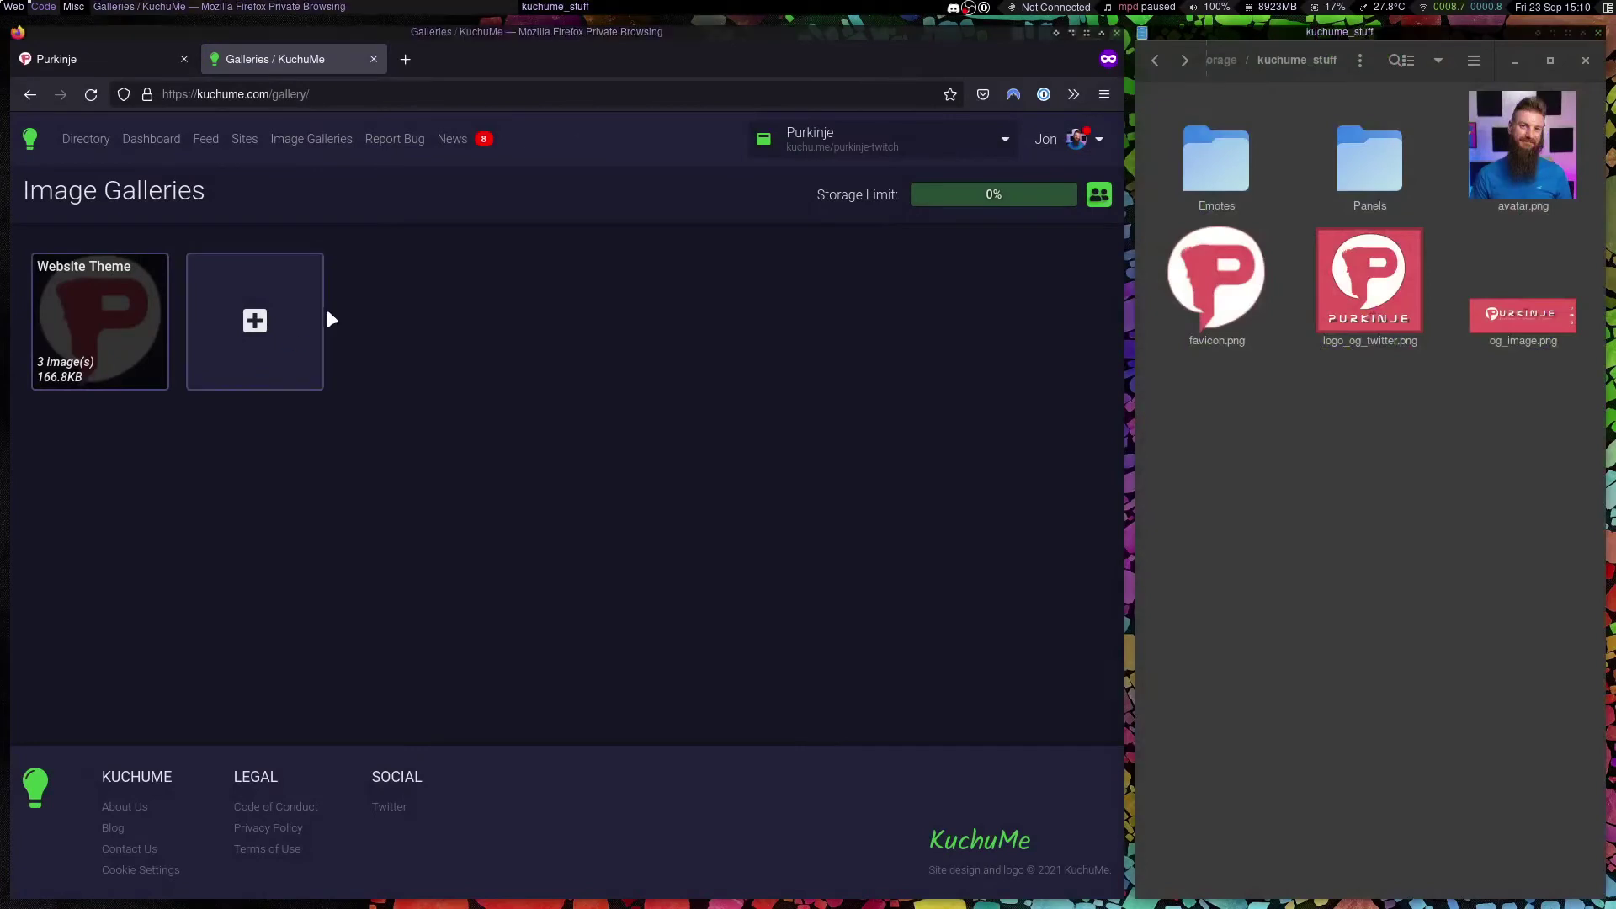
click(245, 333)
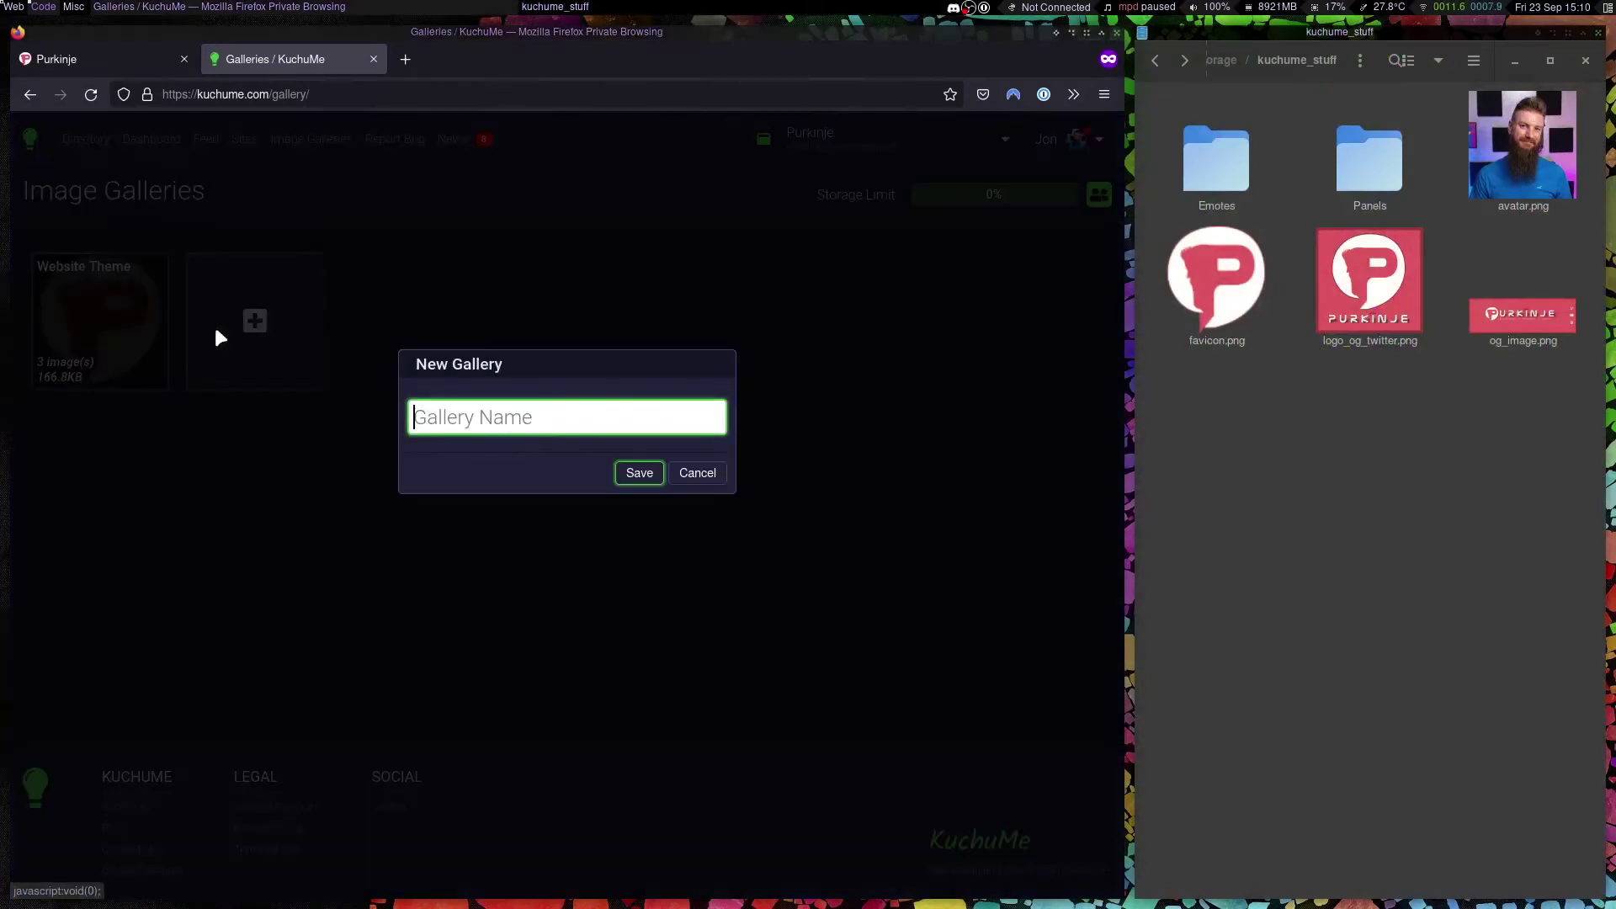
text(Emotes)
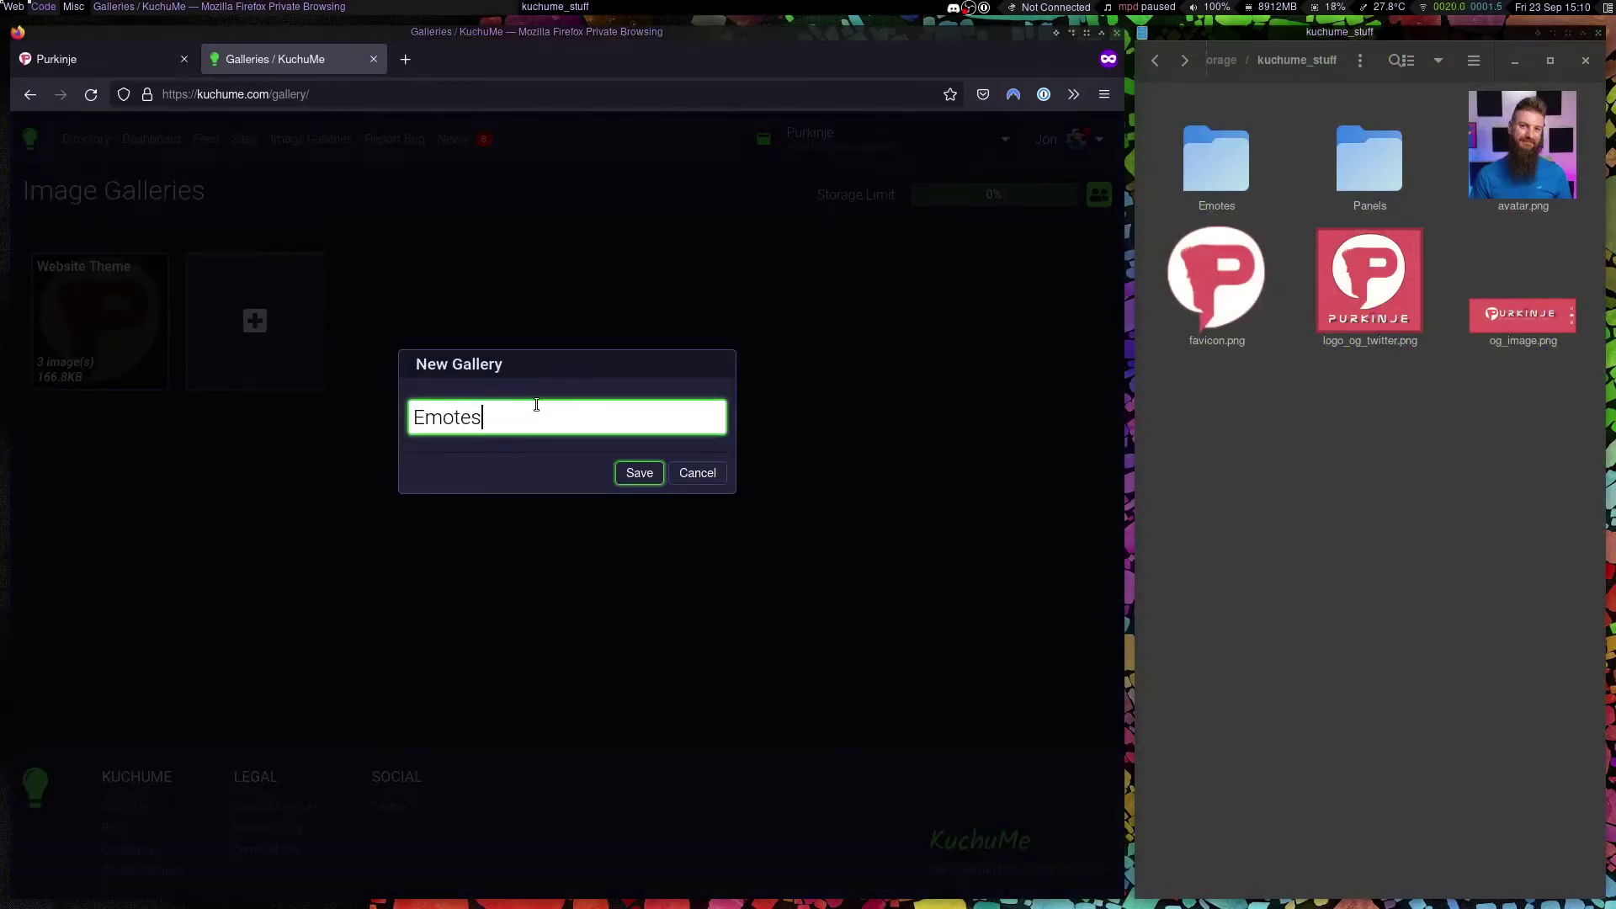
key(Return)
double_click(1216, 160)
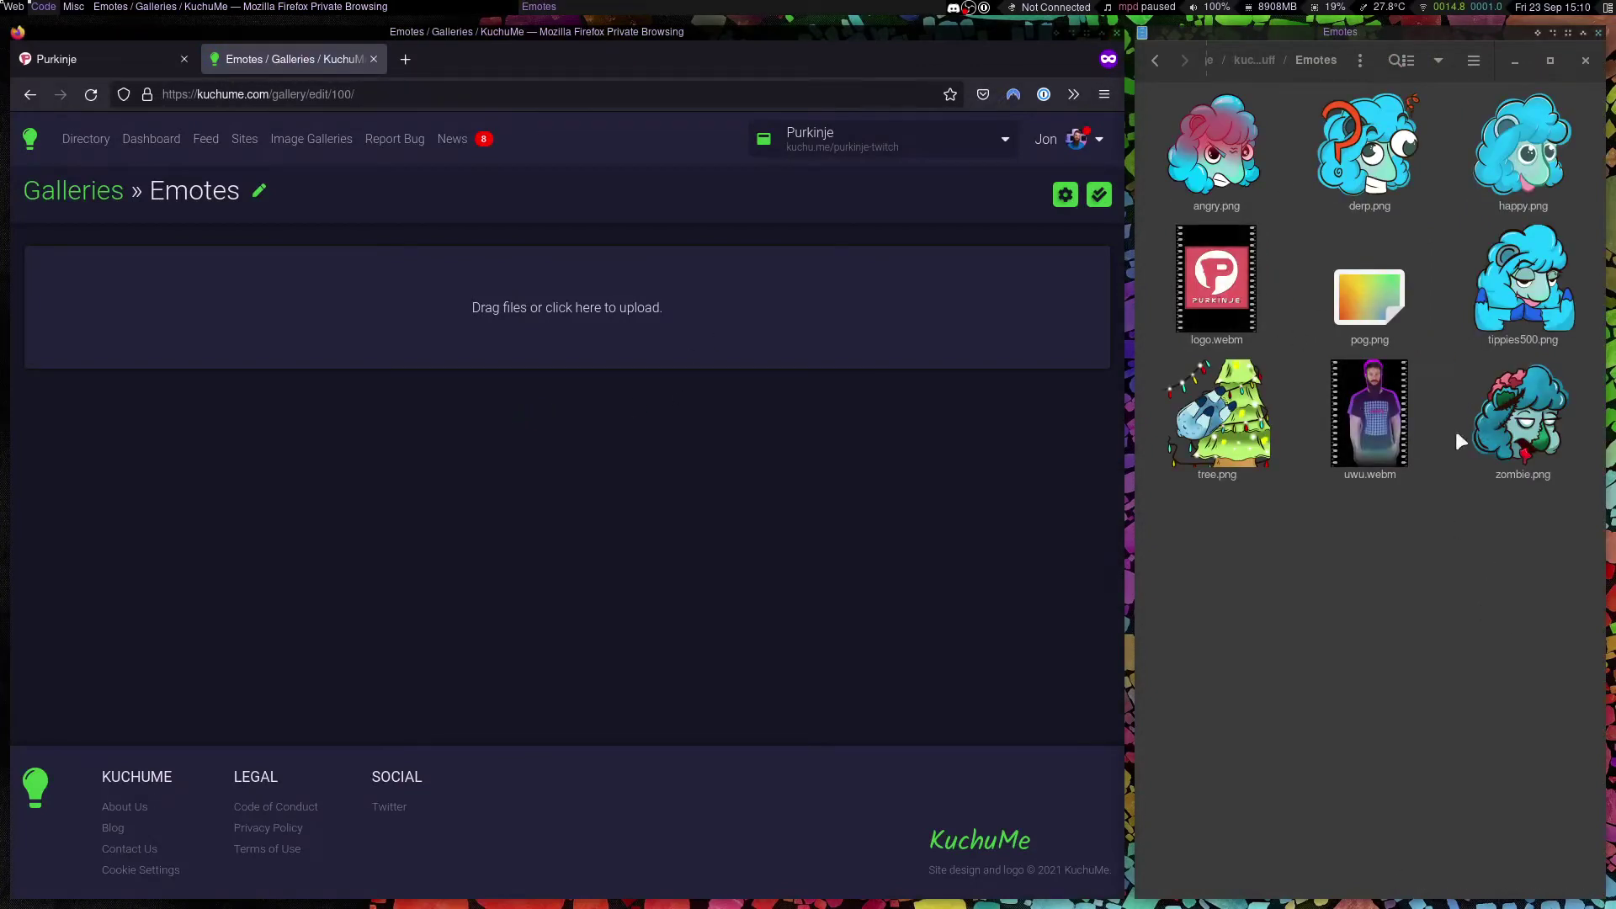
drag(1559, 630, 1129, 108)
mouse_move(1216, 168)
mouse_down()
mouse_move(1273, 249)
mouse_move(477, 337)
mouse_up()
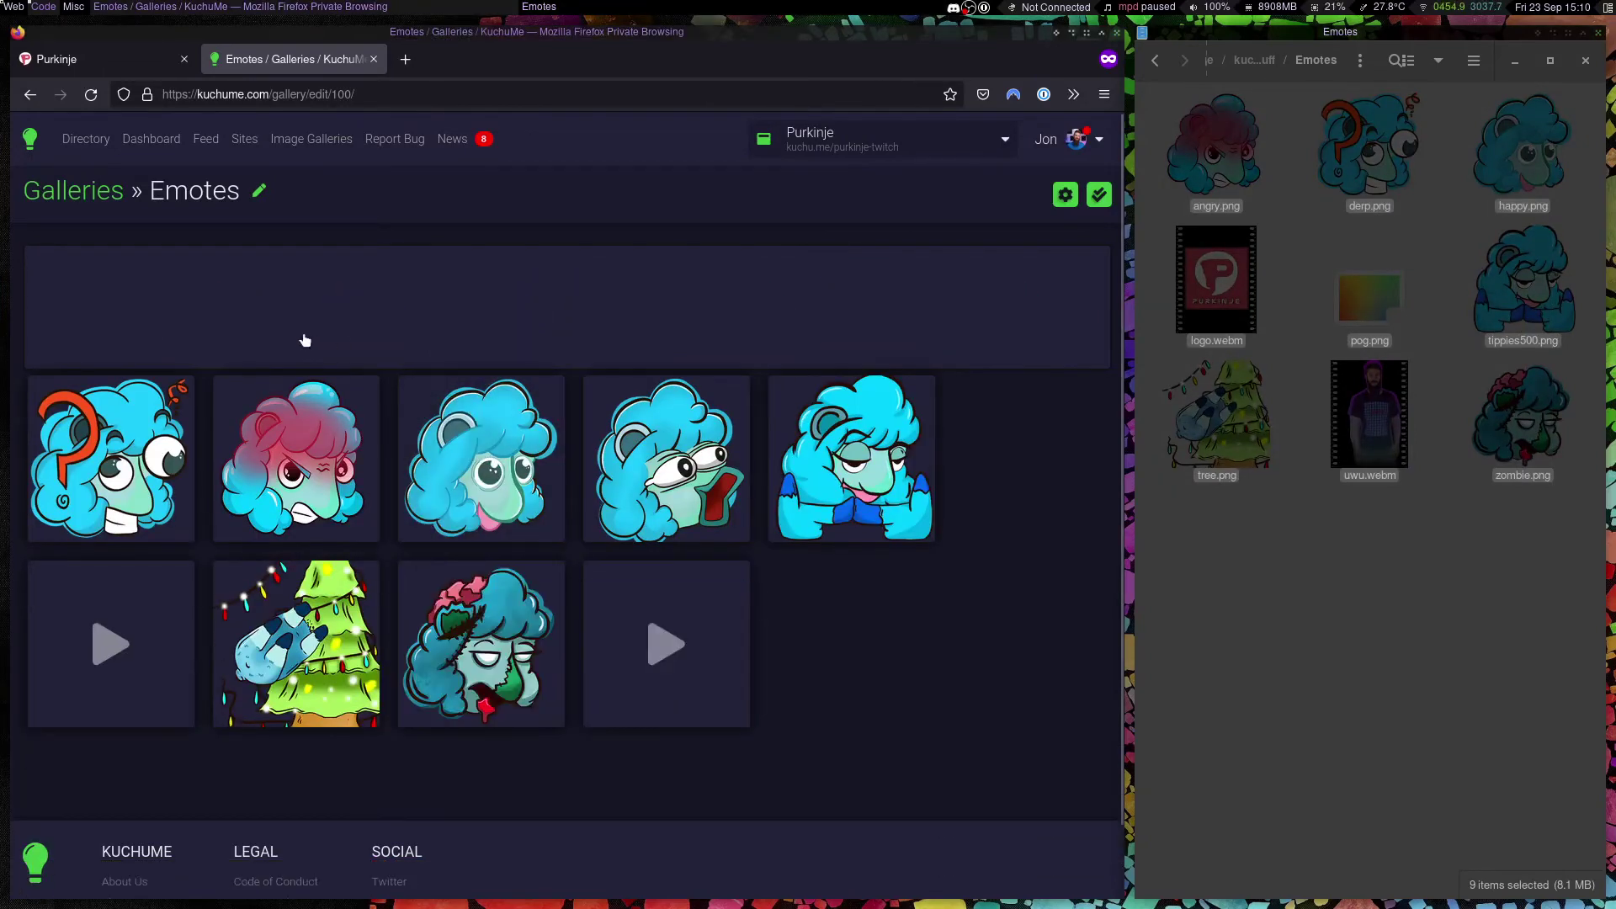
click(103, 202)
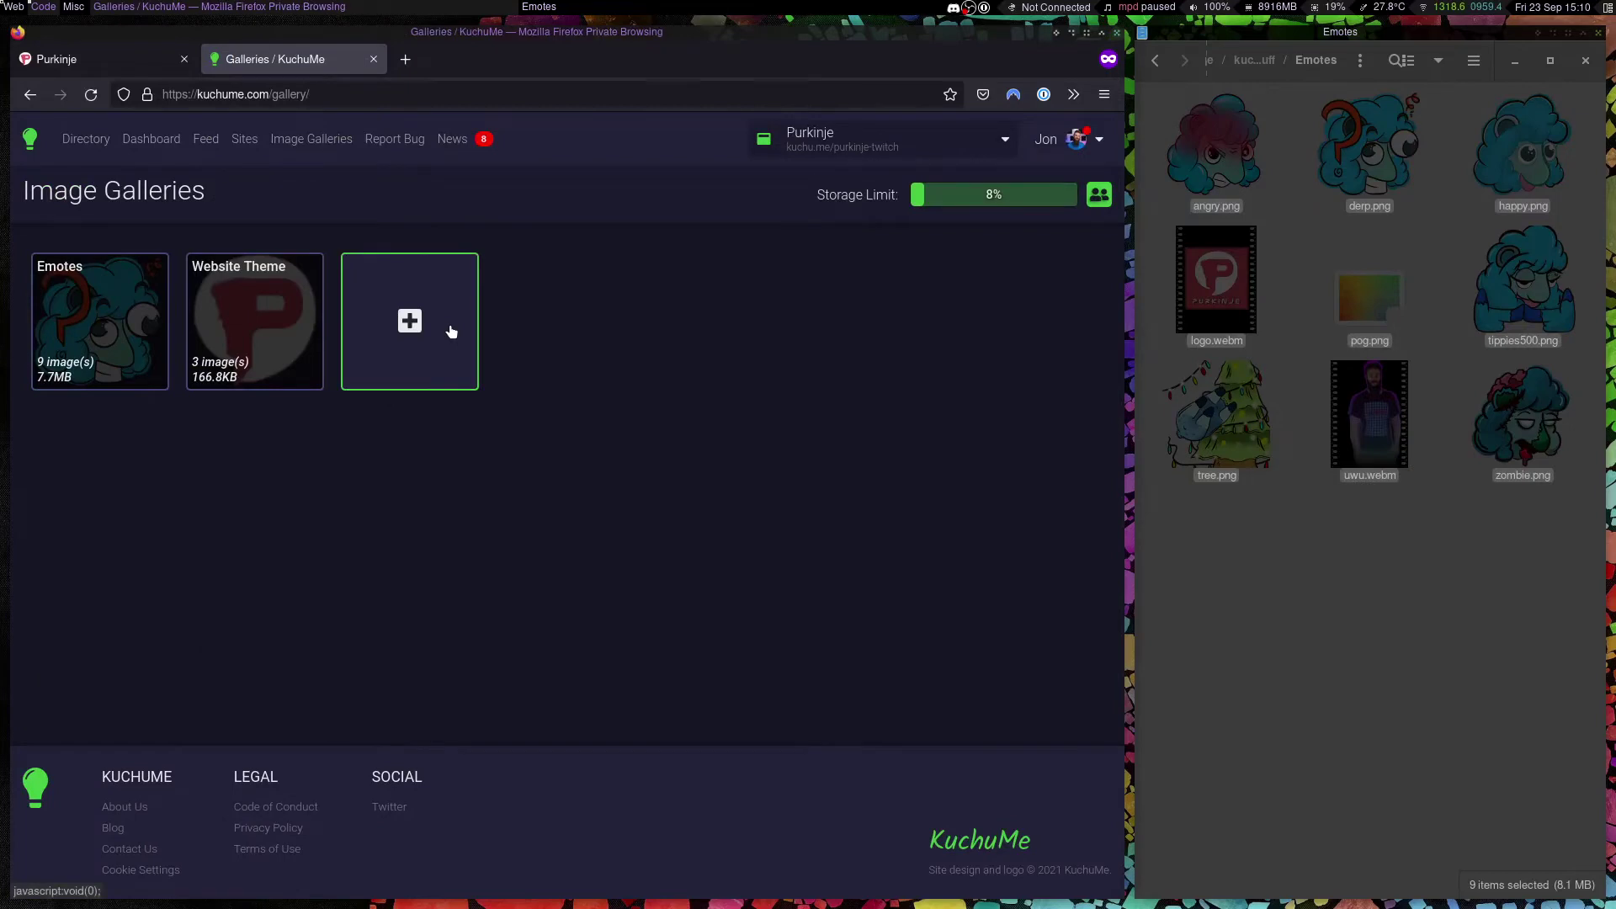
- Create a 'Panels' gallery holding NewSchedule.png, offline3.png and Purkinje_Showcasea.png
click(450, 328)
click(1258, 61)
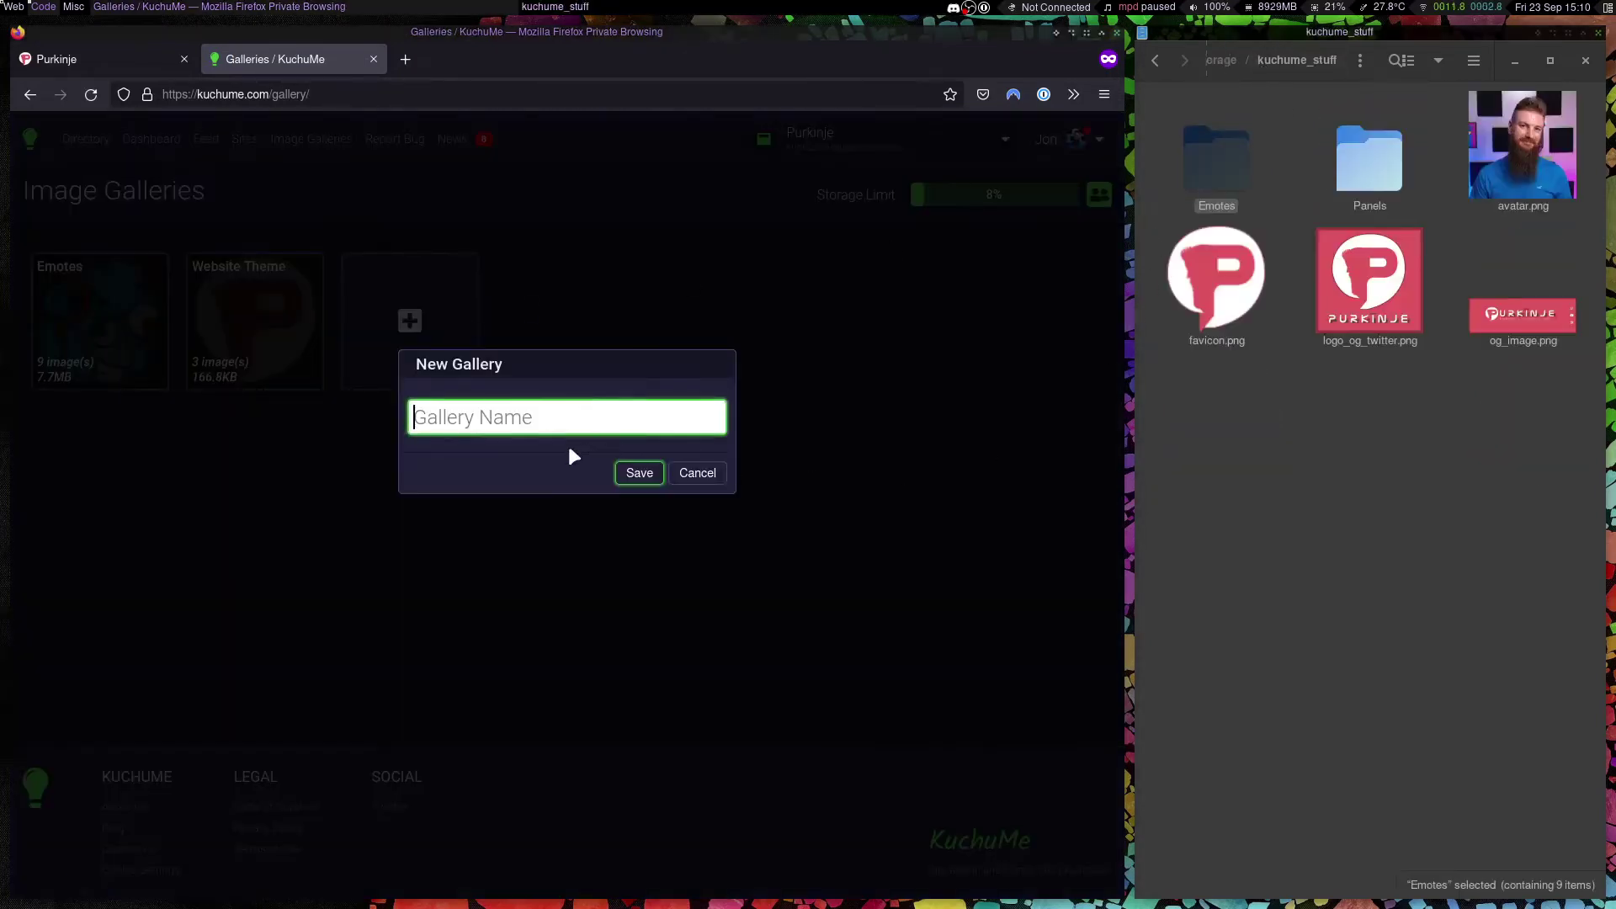
text(Panels)
key(Return)
click(1393, 150)
double_click(1393, 151)
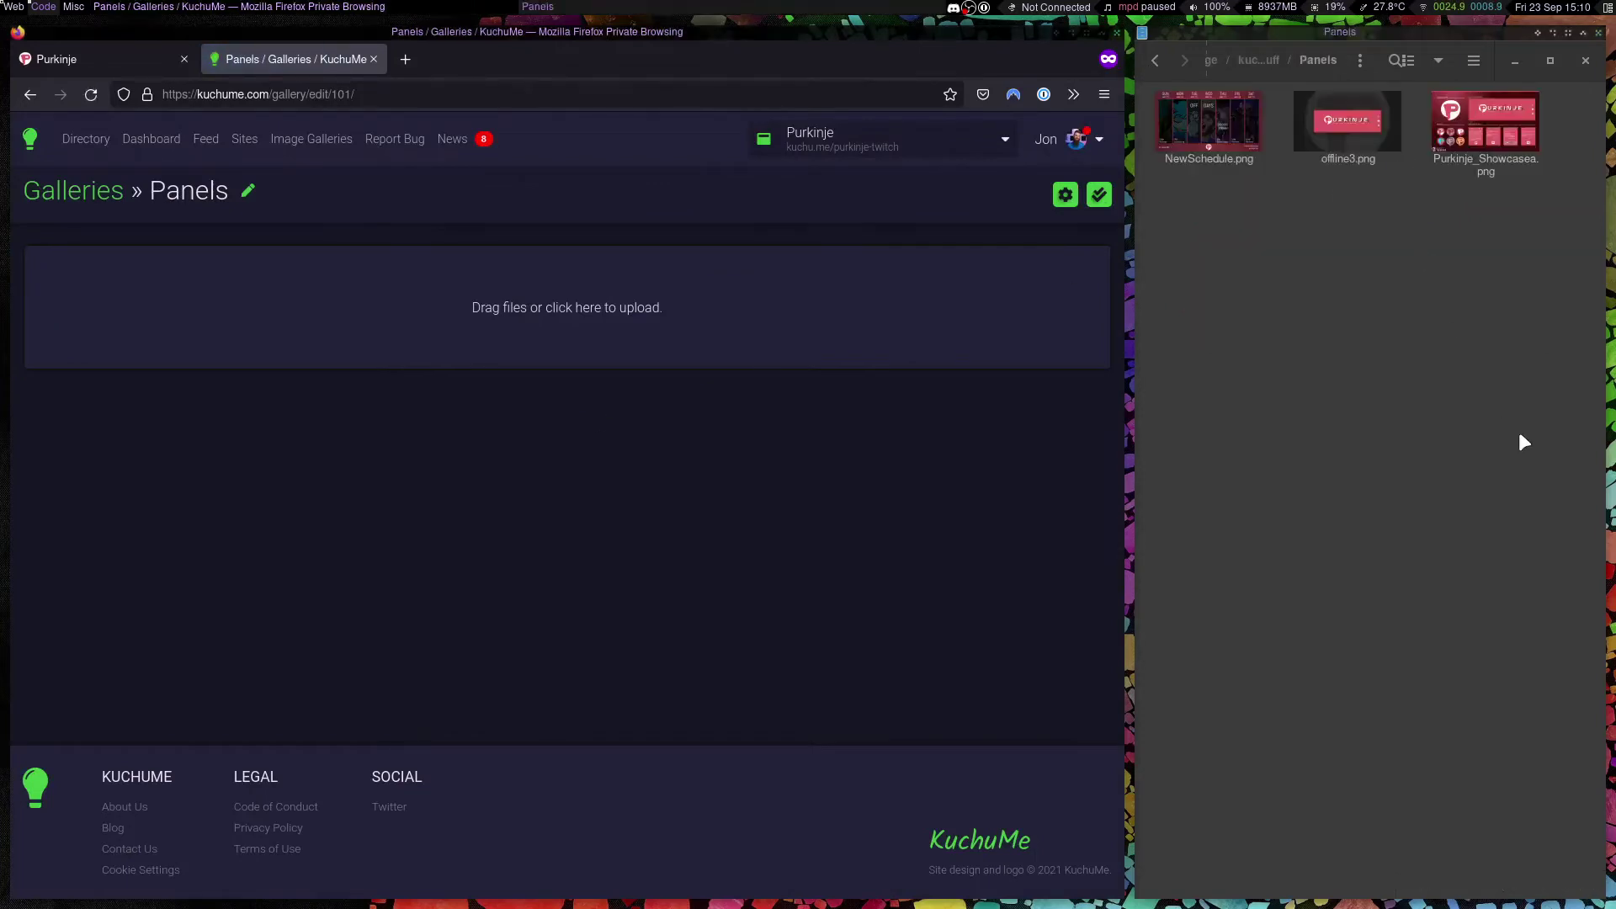
mouse_move(1499, 222)
mouse_down()
mouse_move(1251, 89)
mouse_move(1231, 126)
mouse_move(488, 271)
mouse_up()
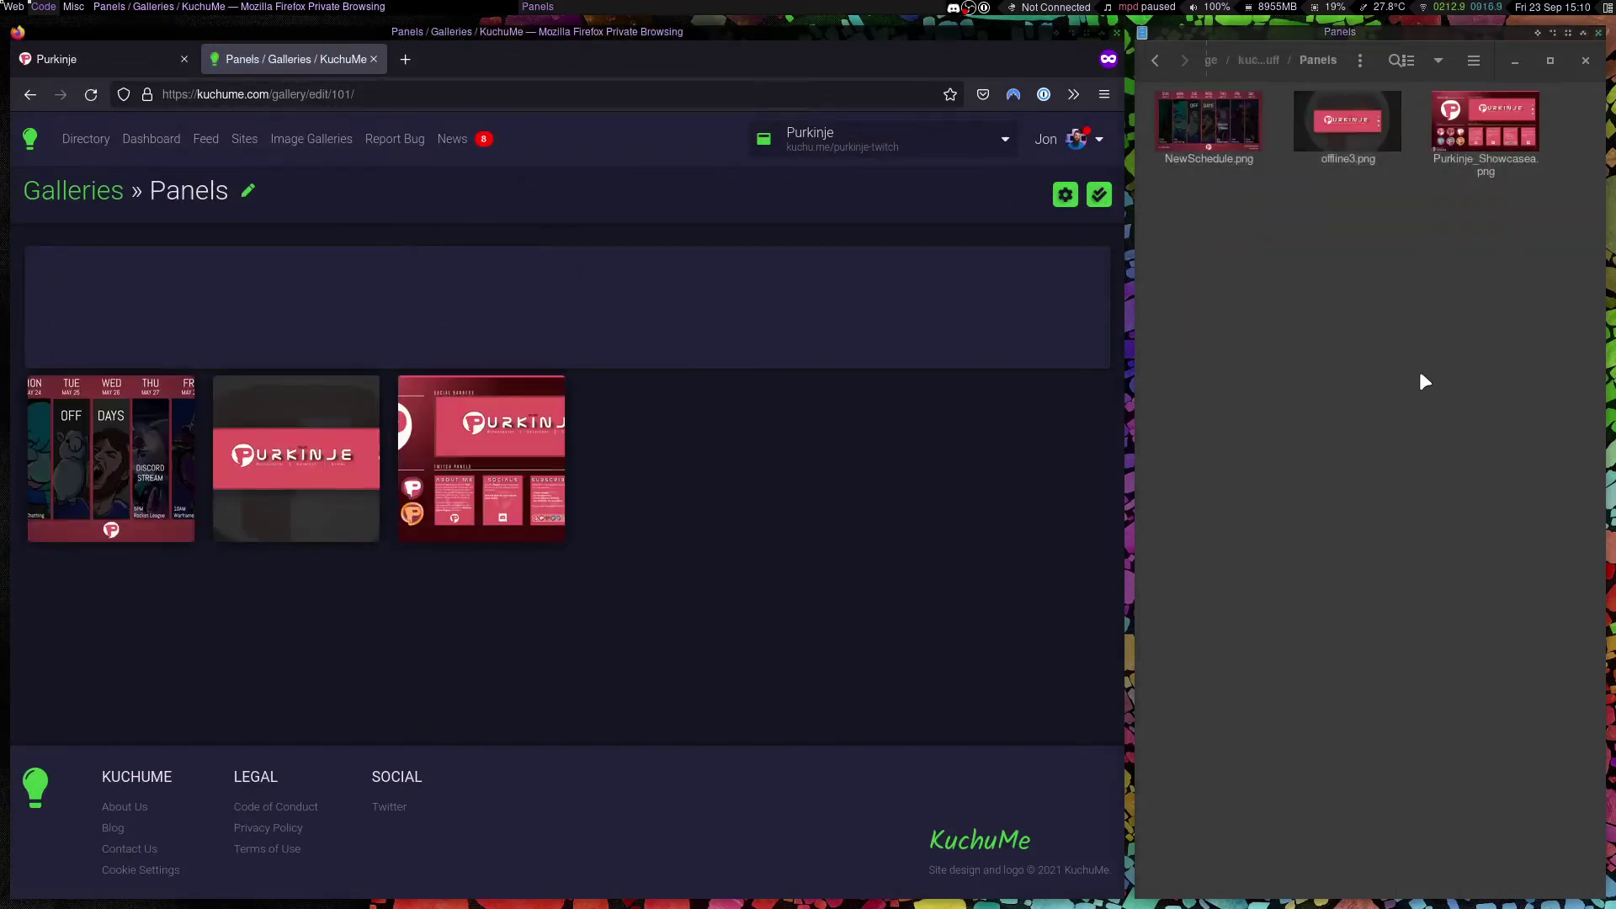
key(ctrl+w)
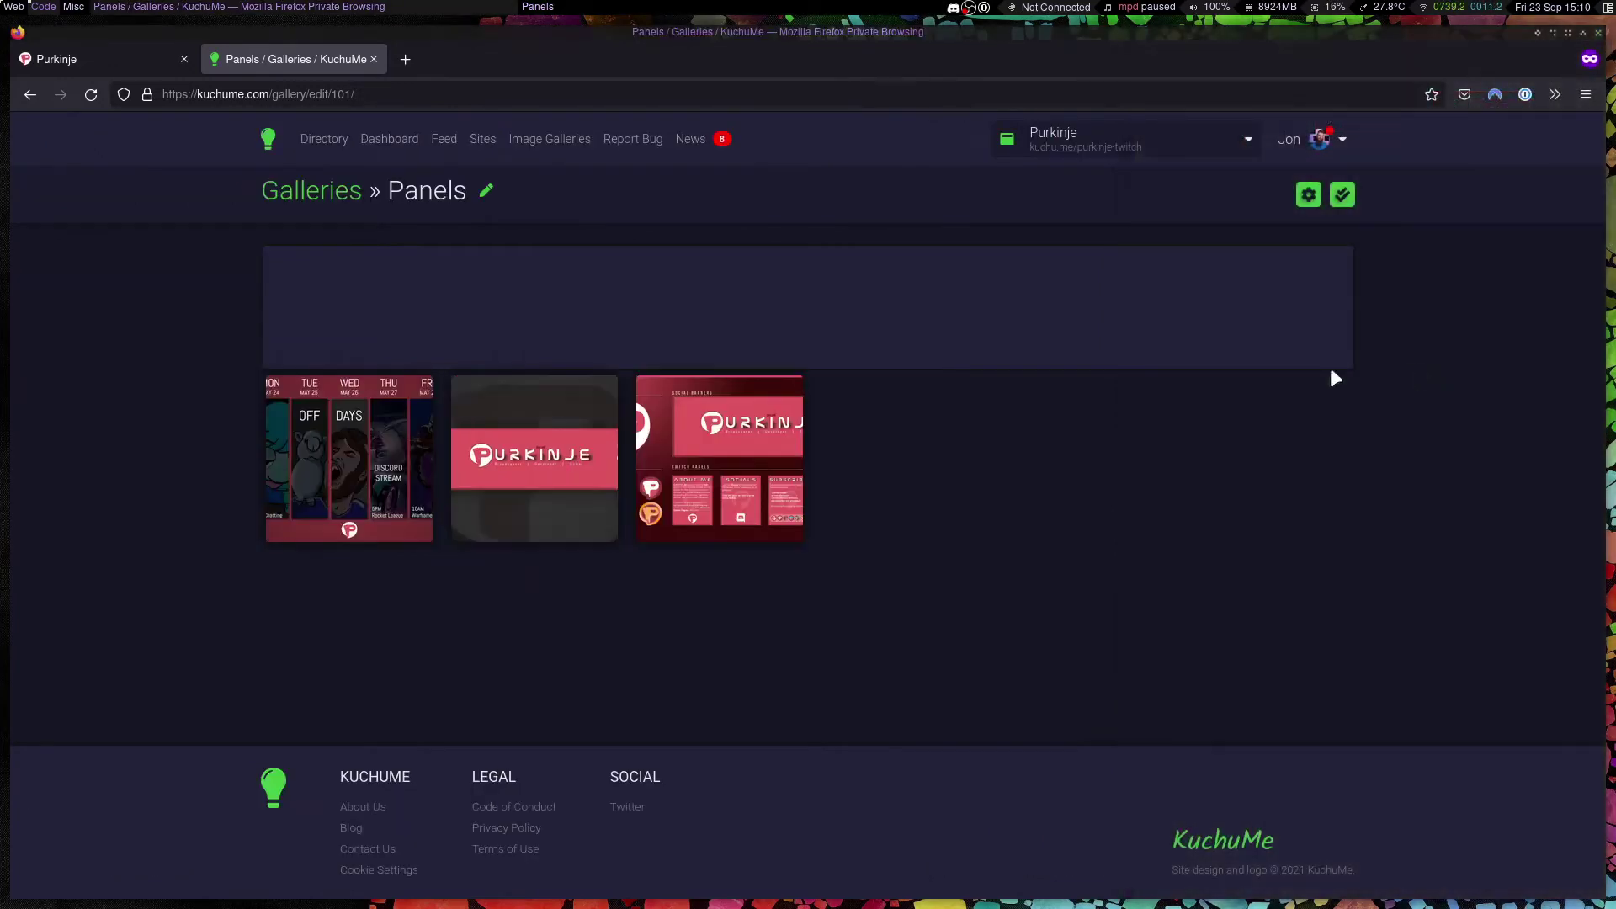
- Add a Panel element below the Welcome text showing Purkinje_Showcasea from the Panels gallery
click(109, 54)
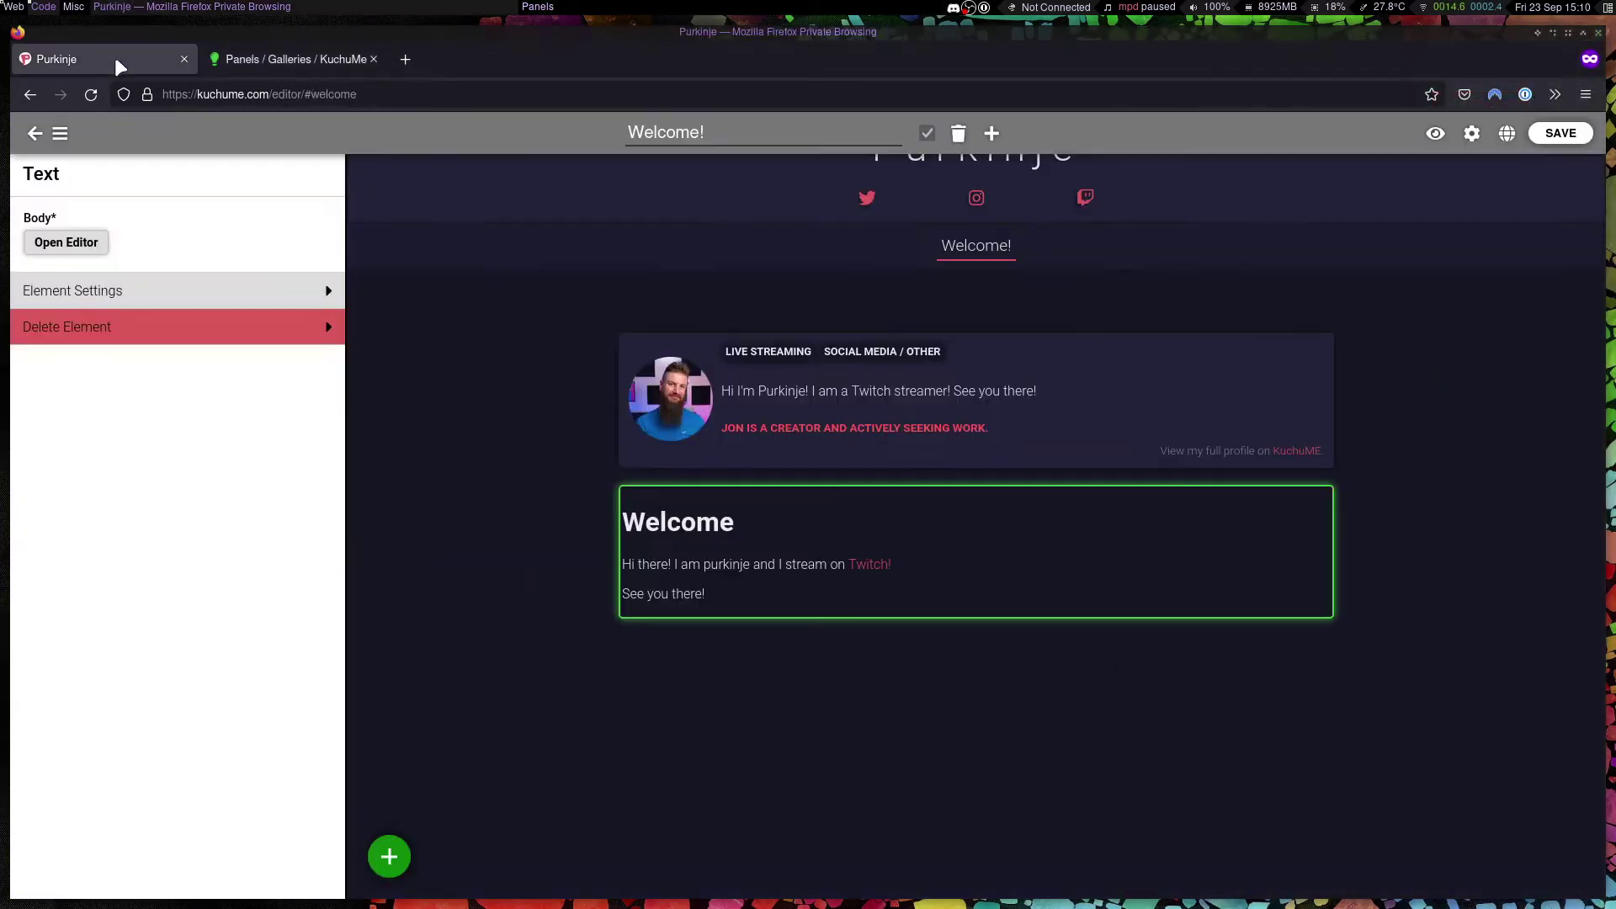
click(389, 856)
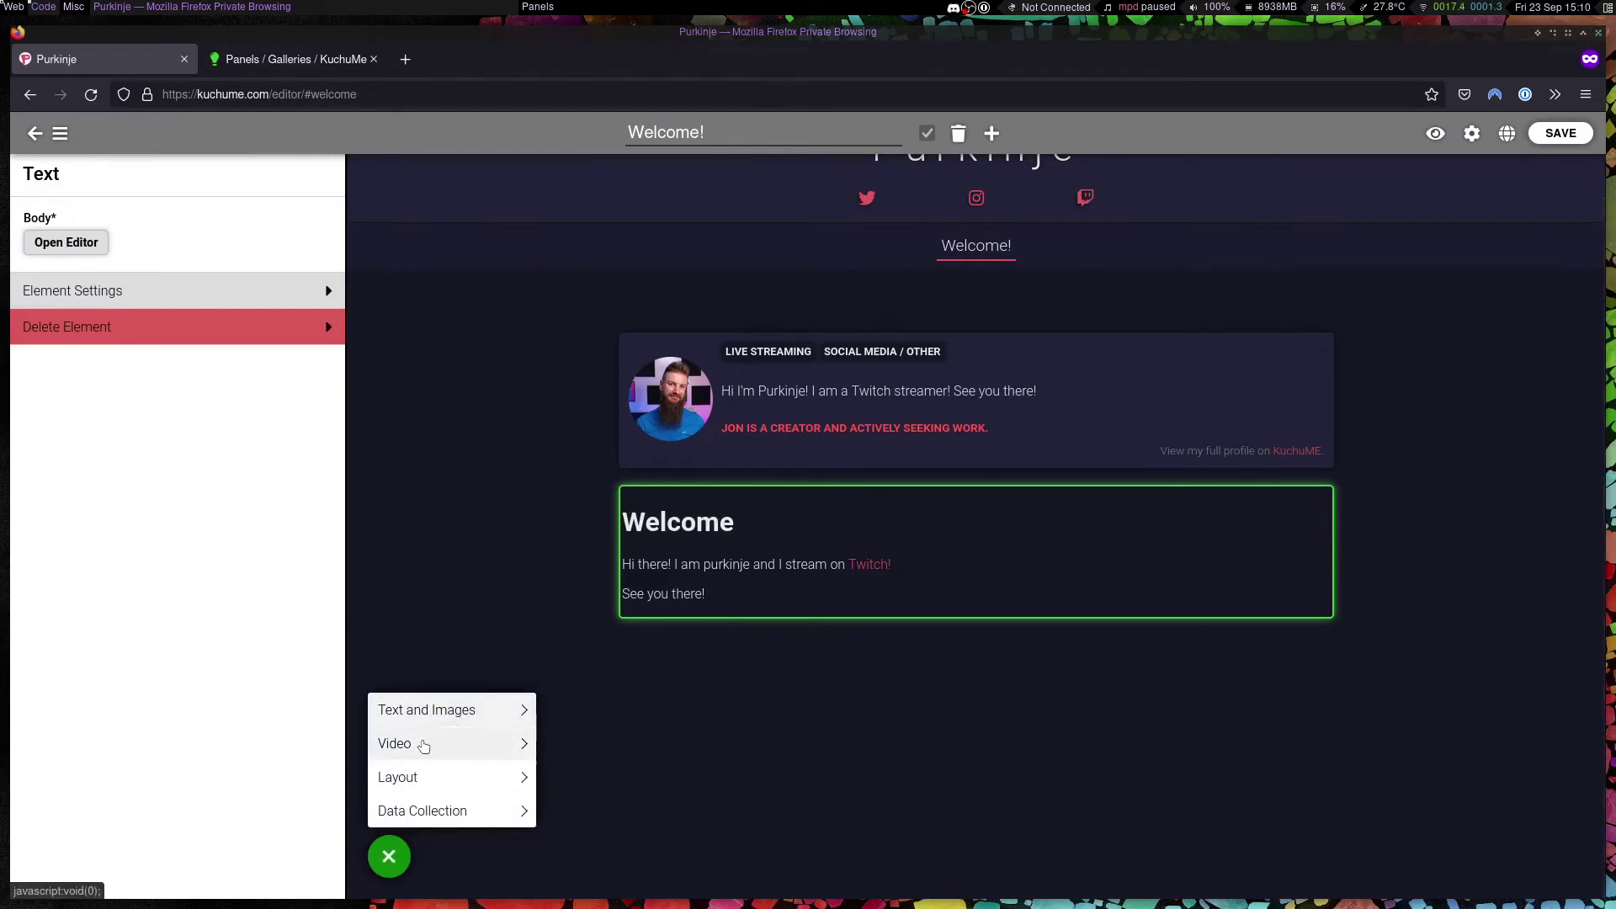
click(458, 712)
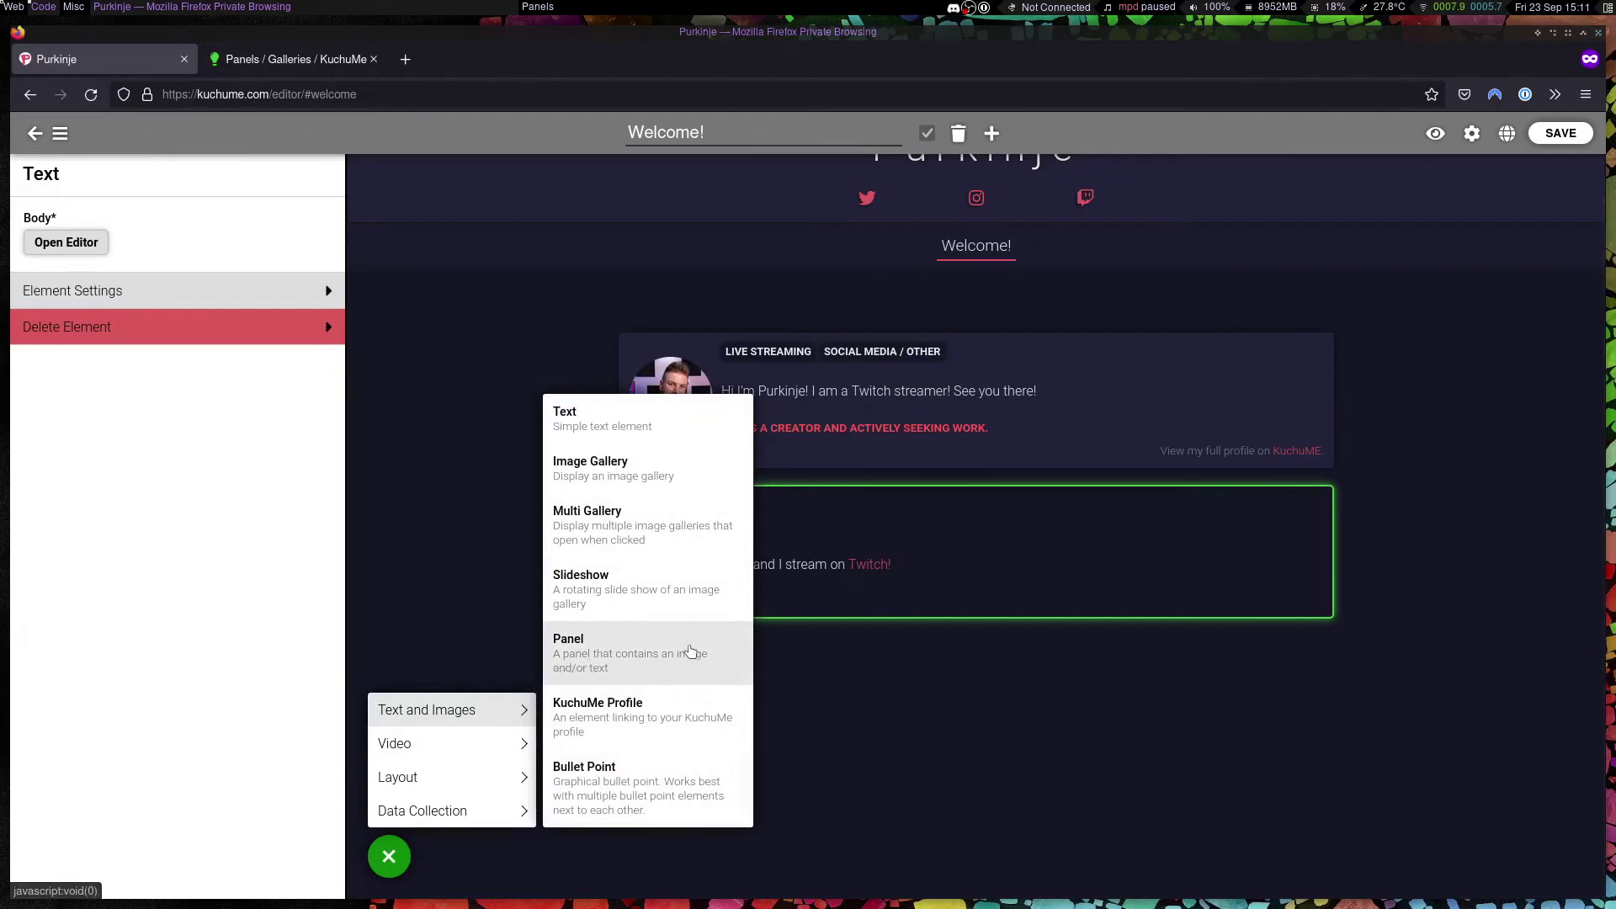
click(682, 655)
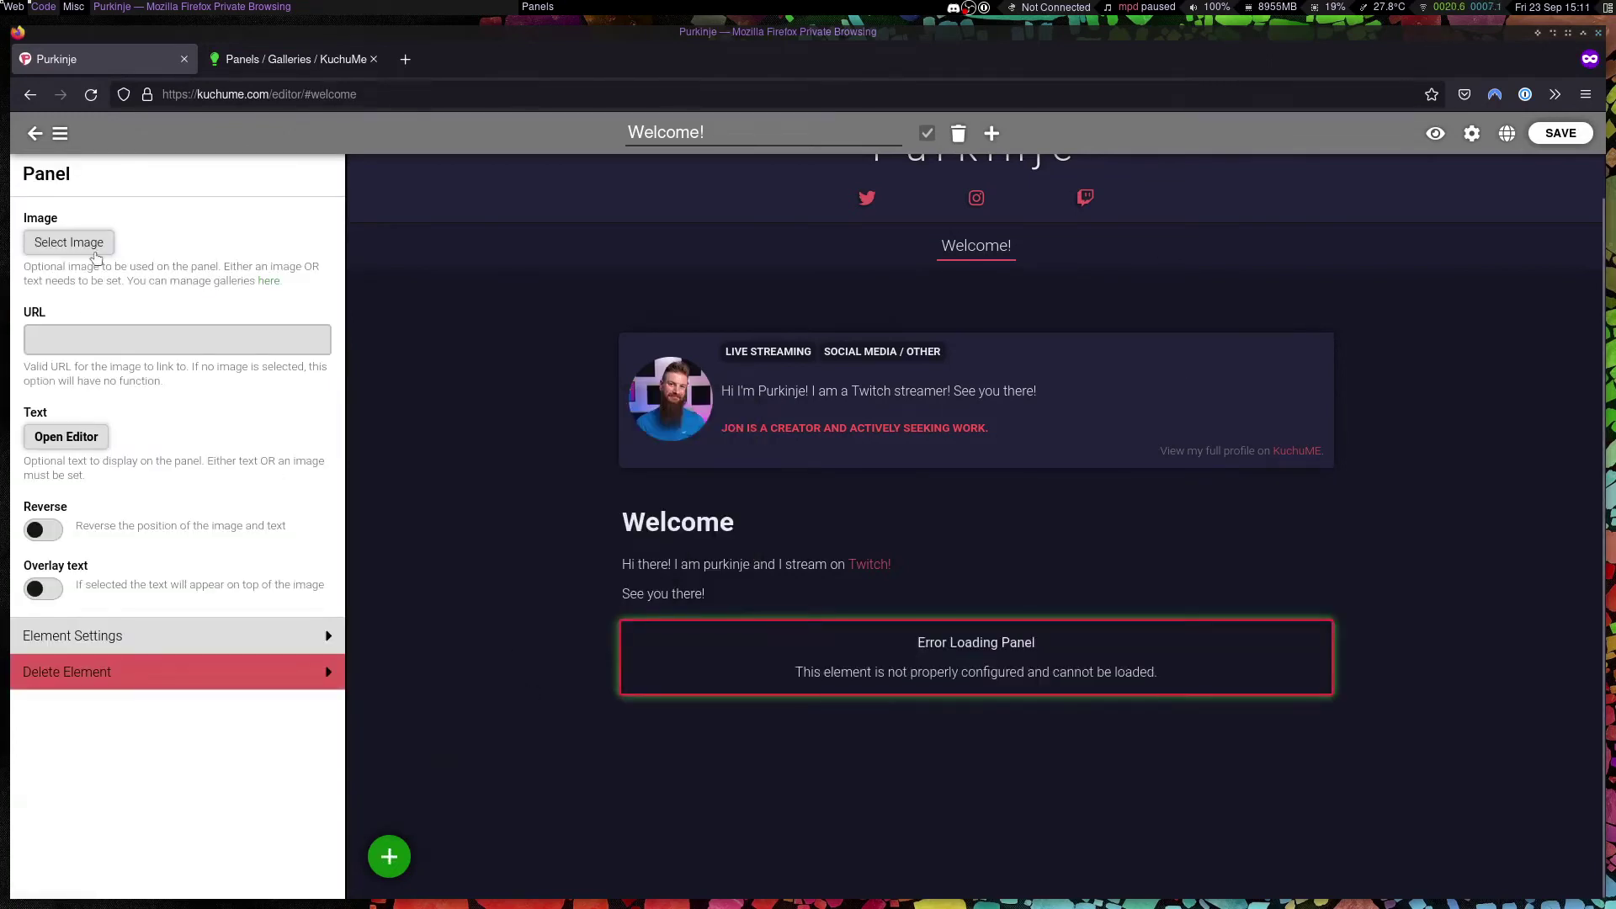
click(94, 253)
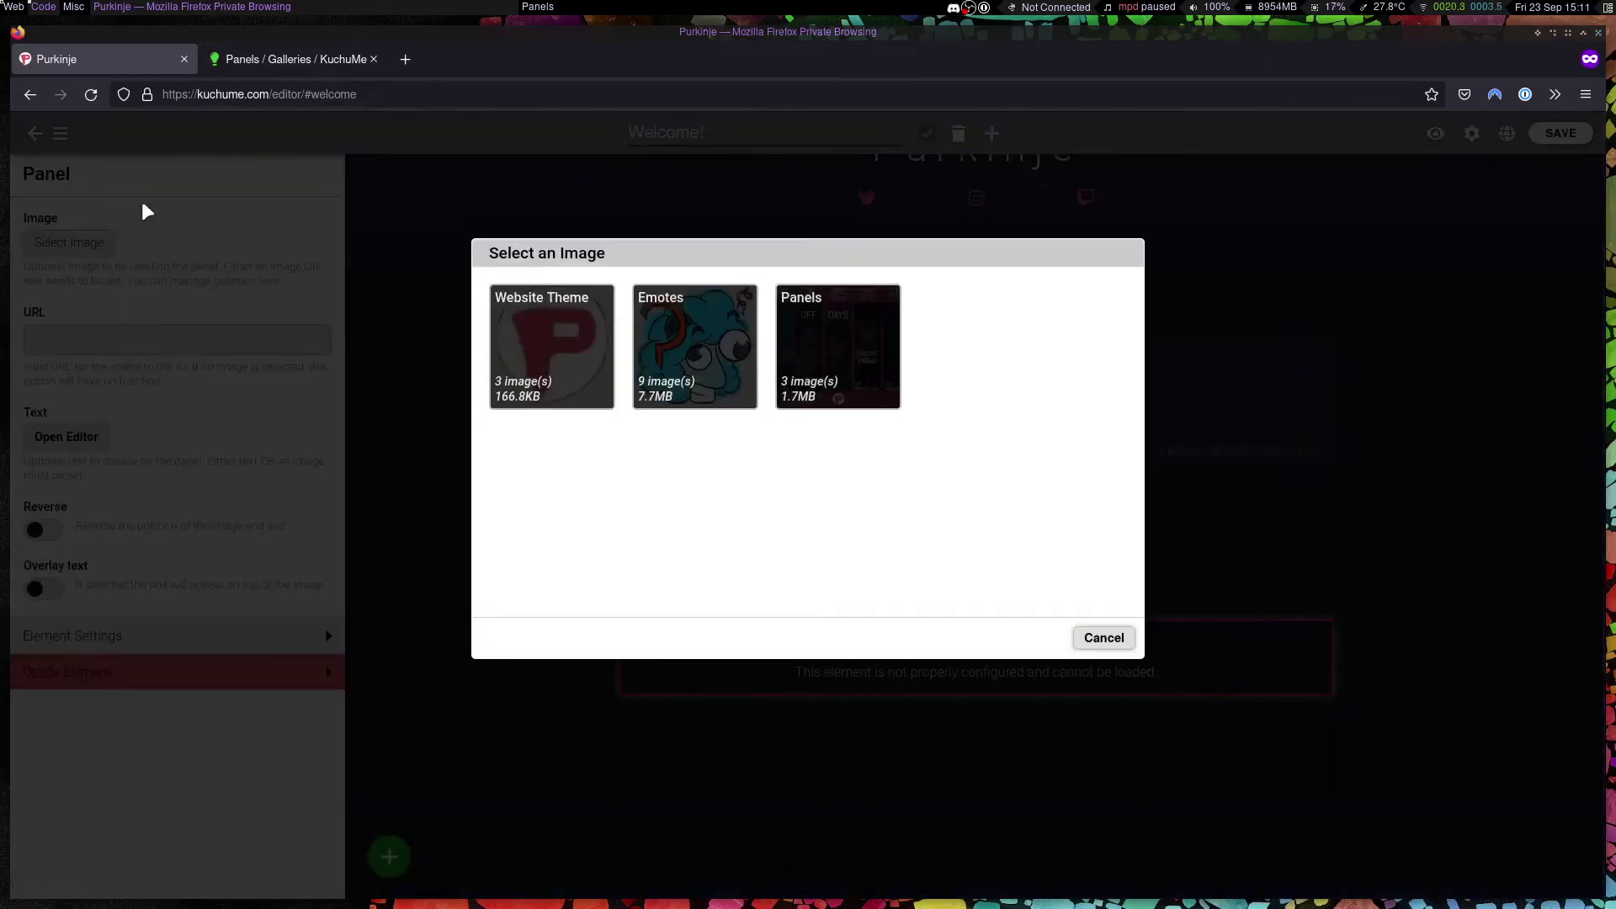
click(829, 355)
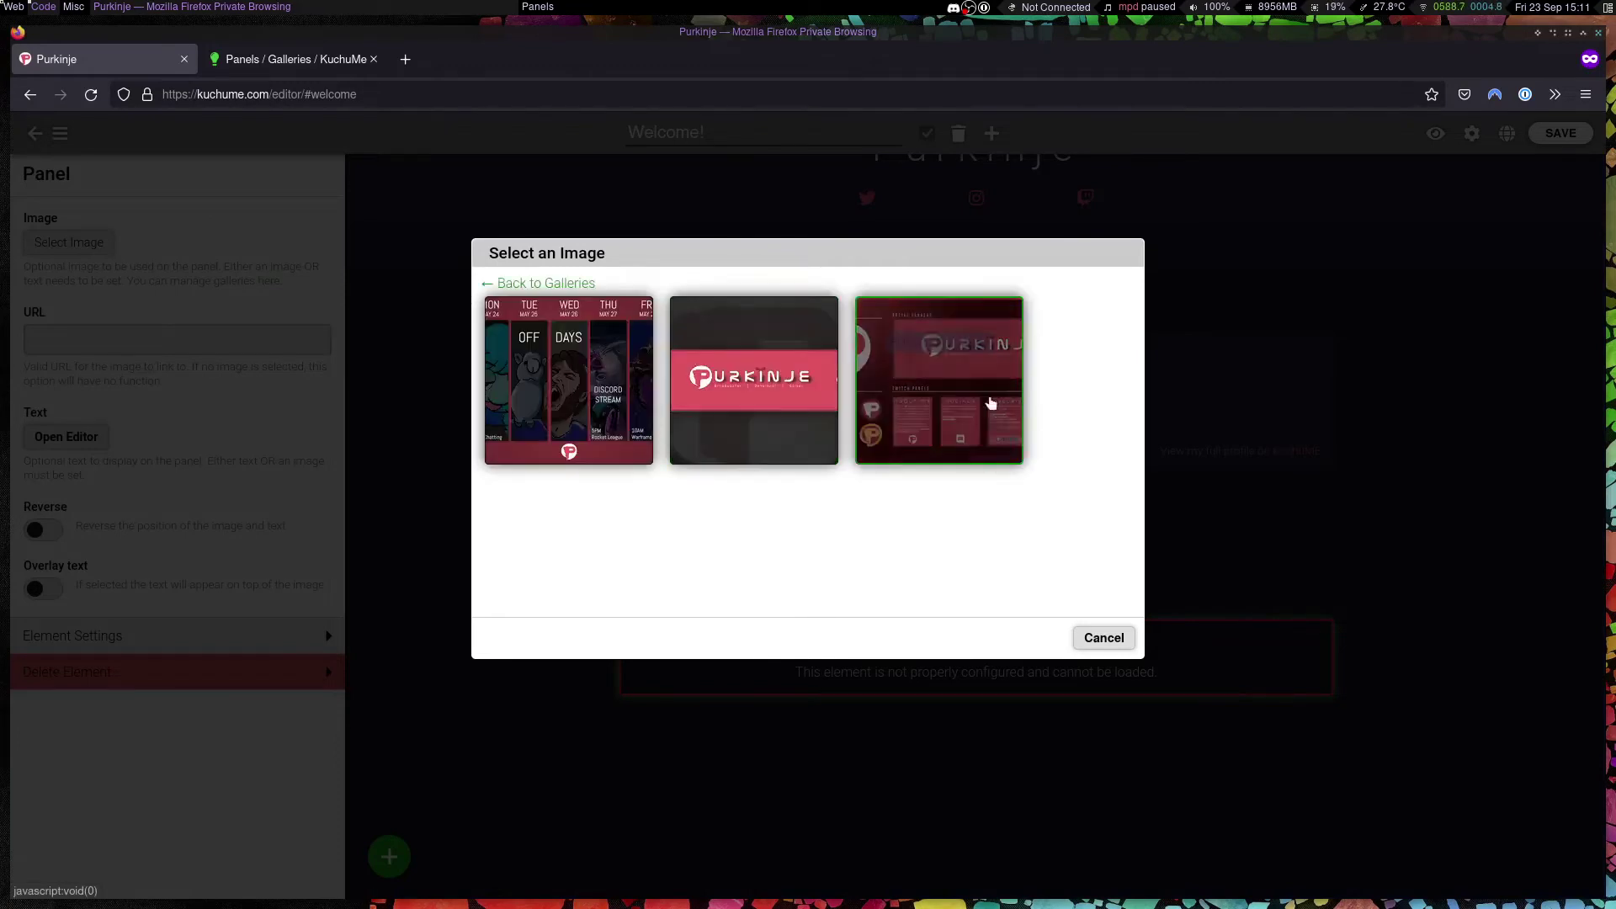
click(969, 414)
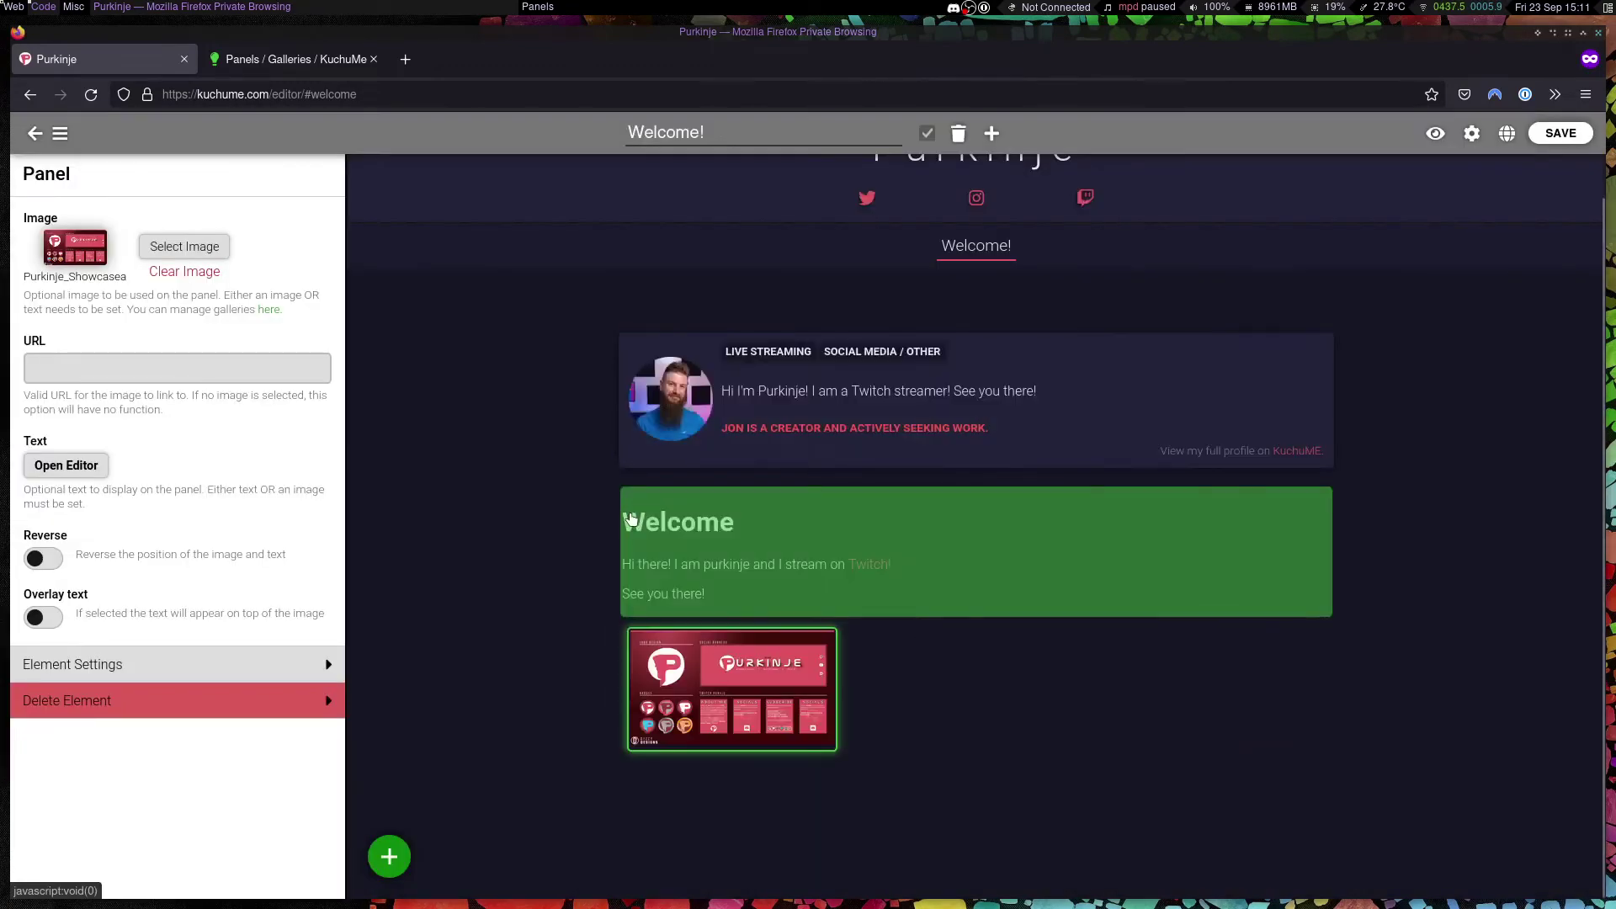
click(77, 478)
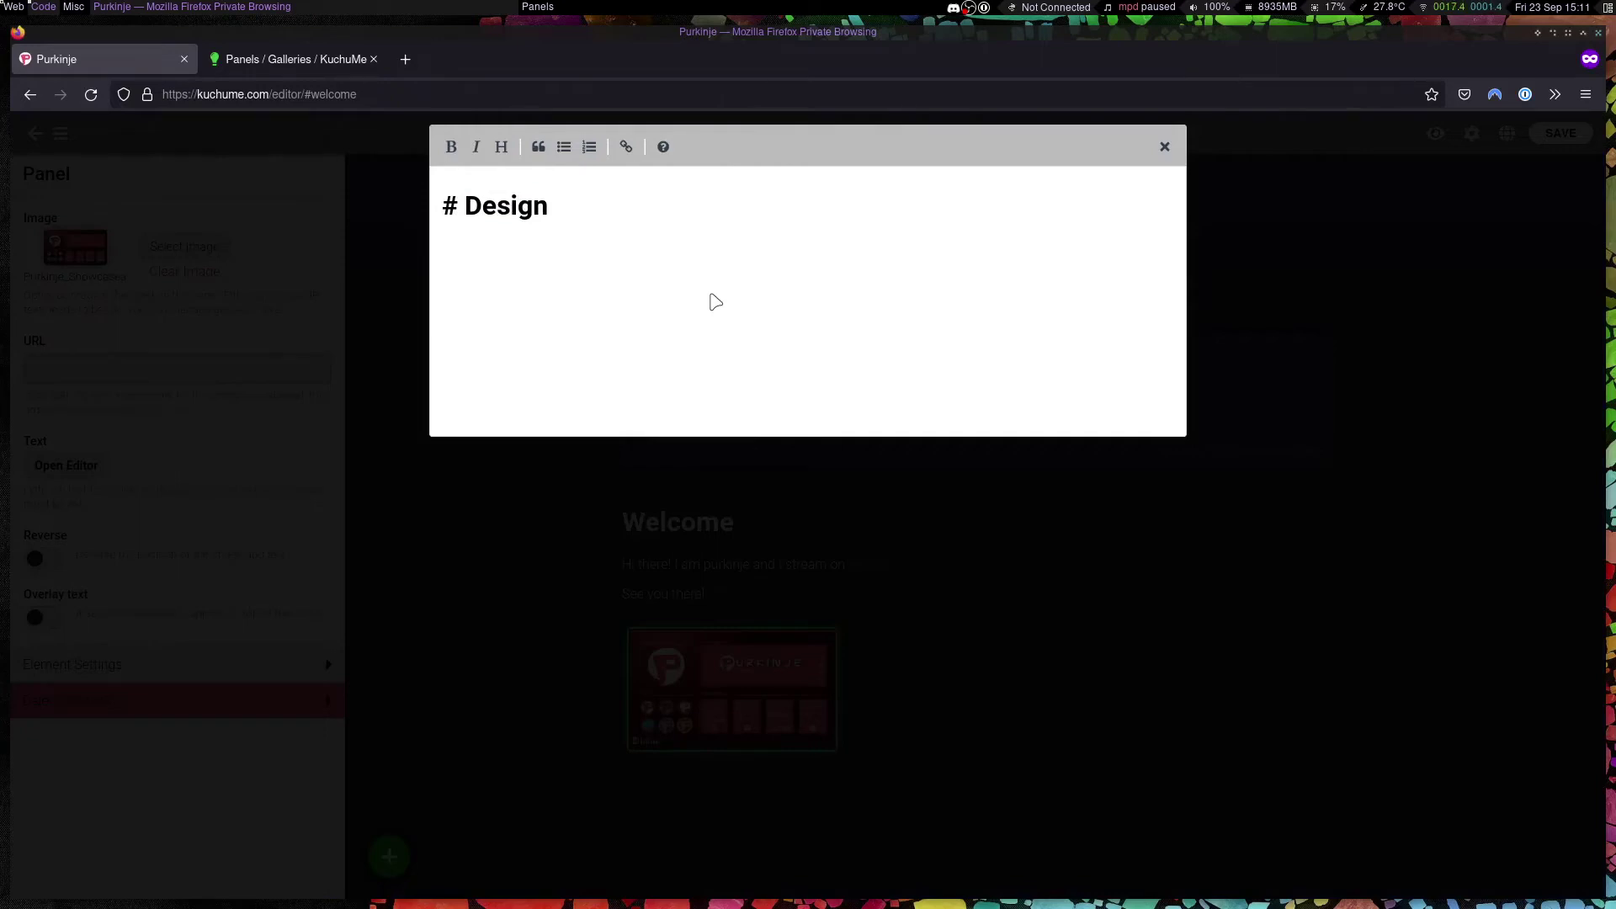
text(ly support Dizzy Designs!)
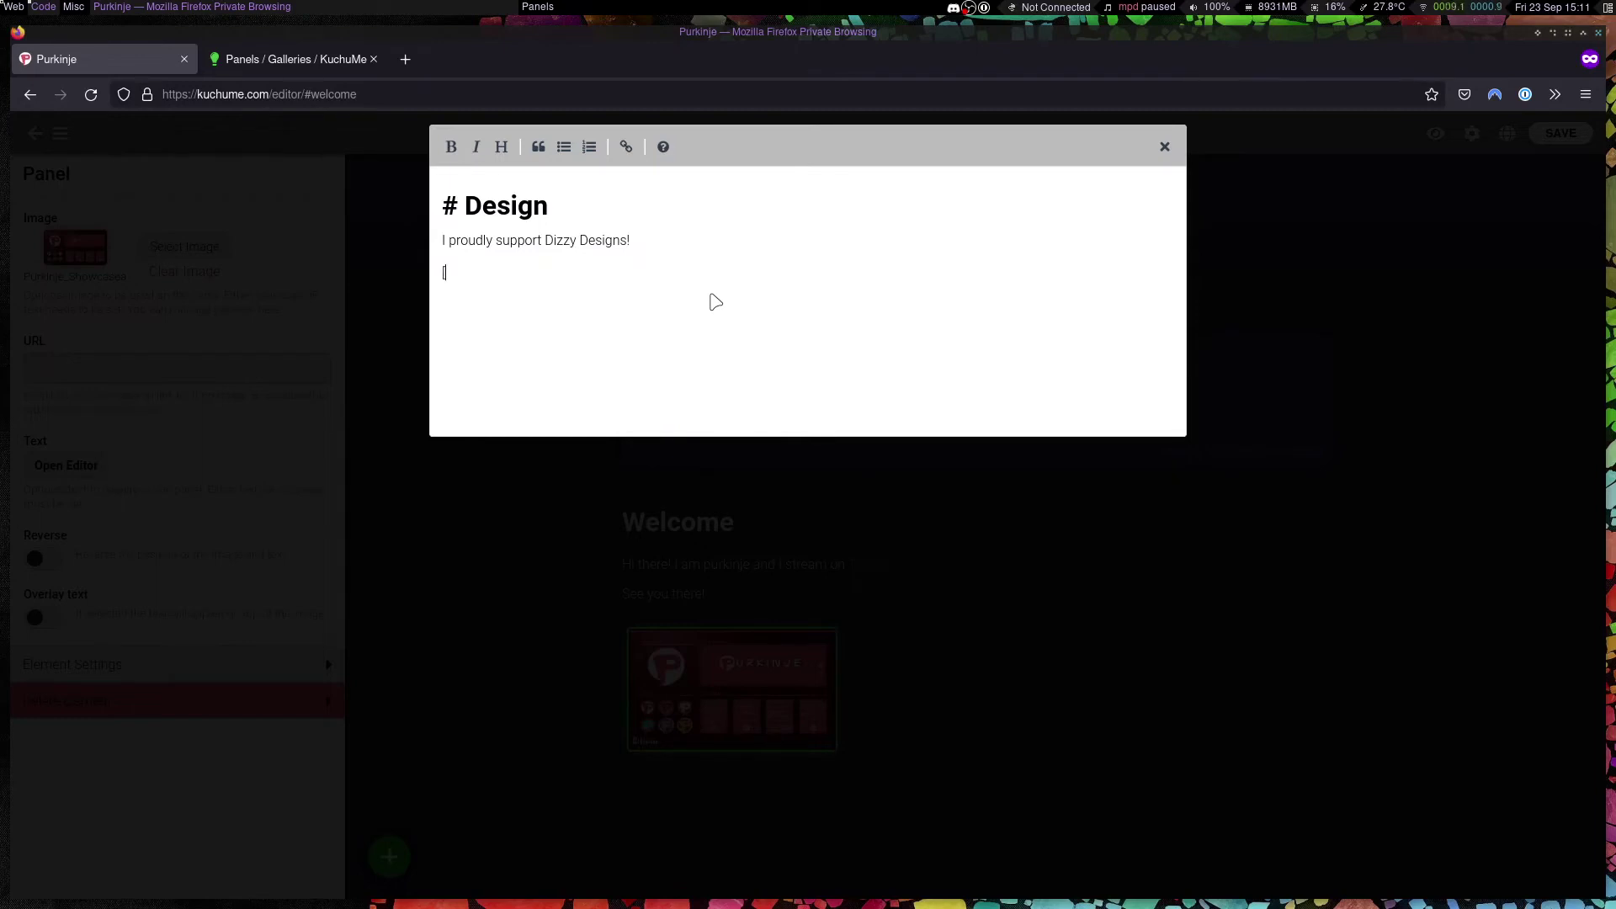
text(tps://designsbydizzy)
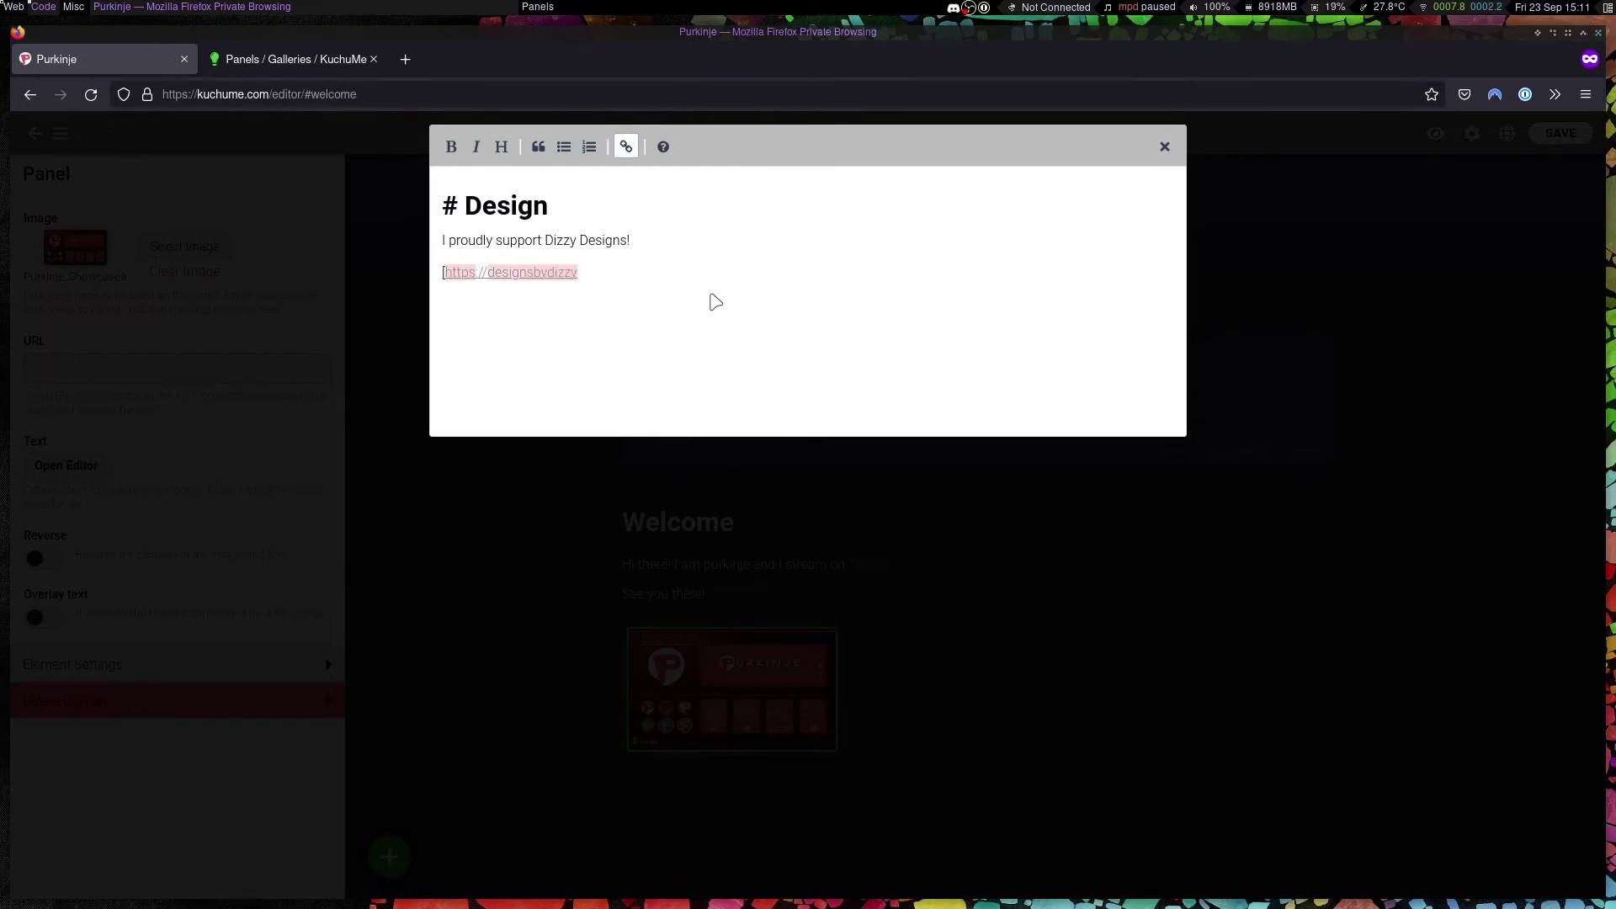
text(.come)
text(])
key(Left)
key(Home)
text([)
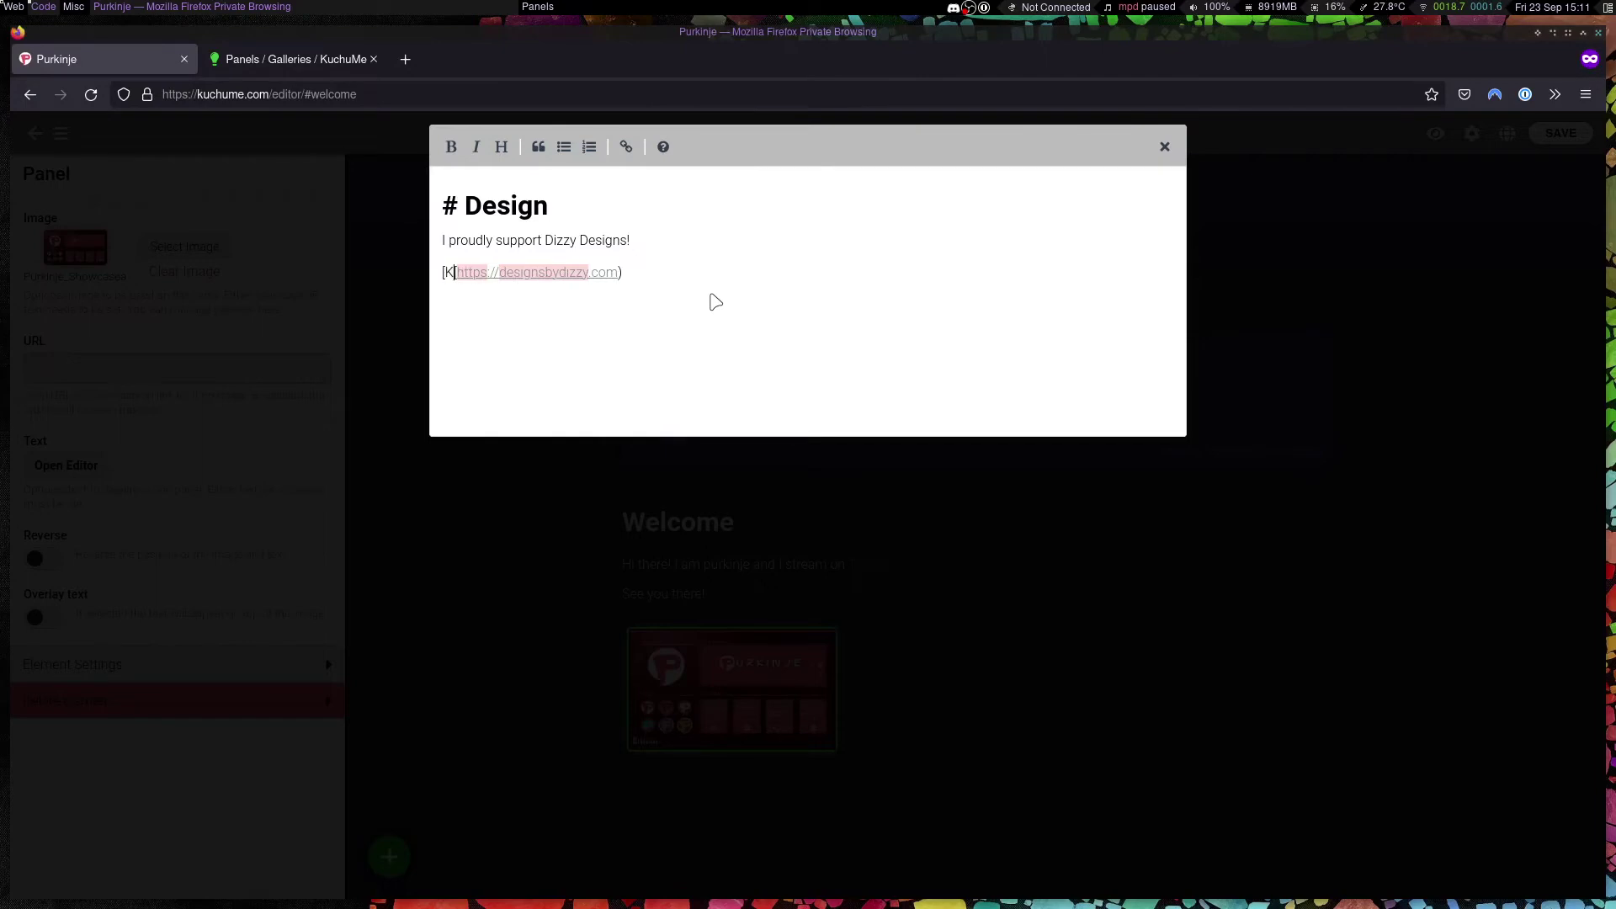
text(Dizzy Designs)
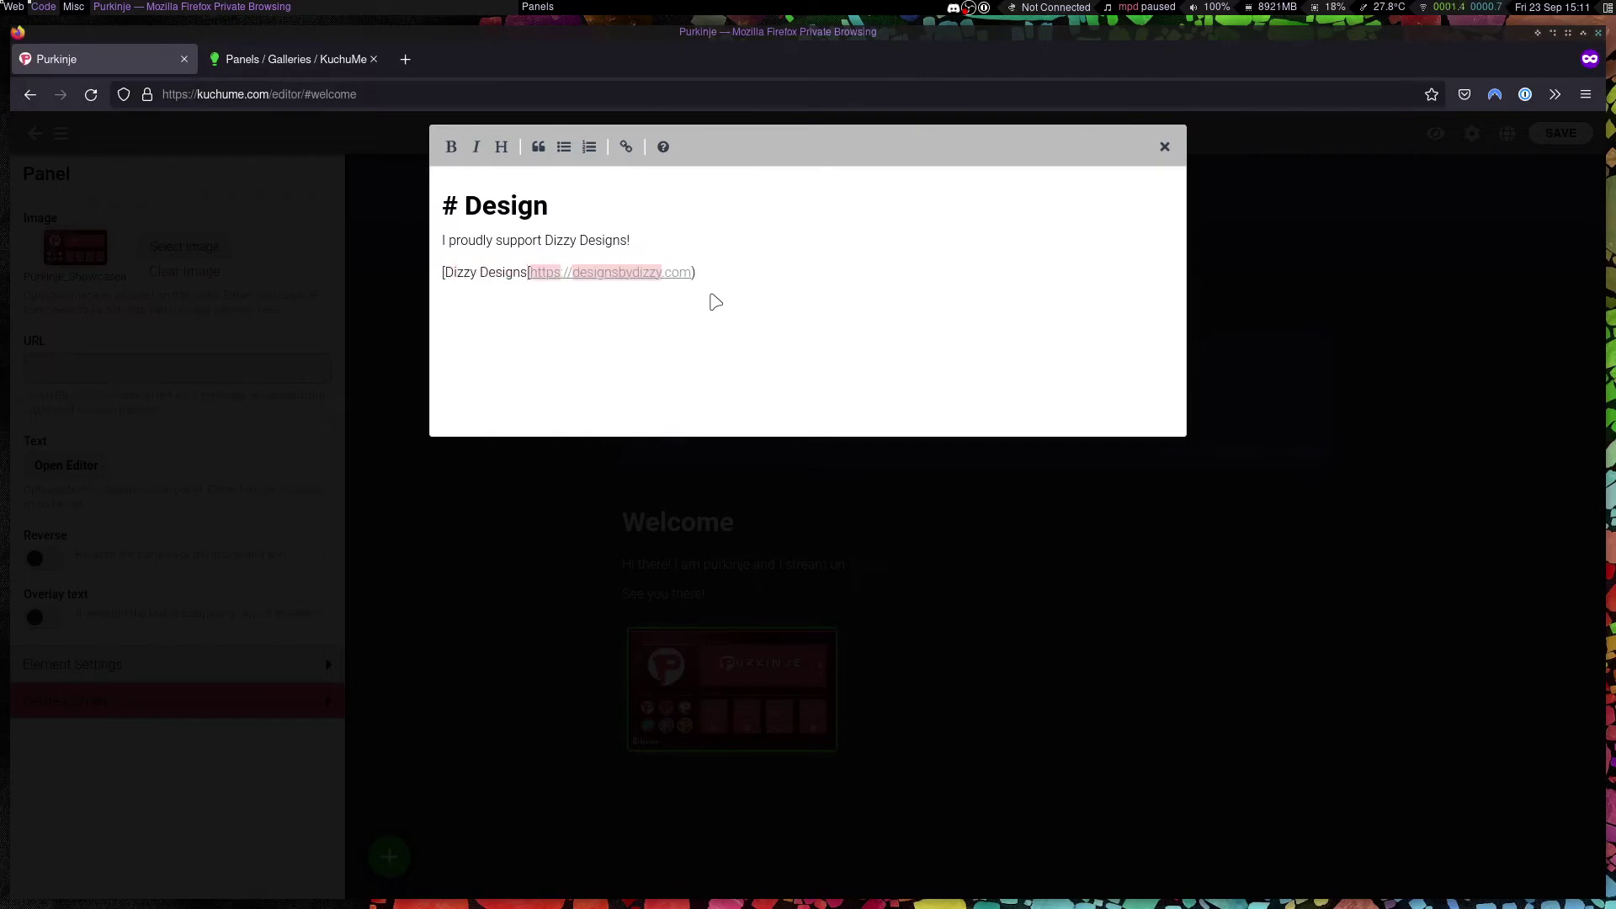
text(]()
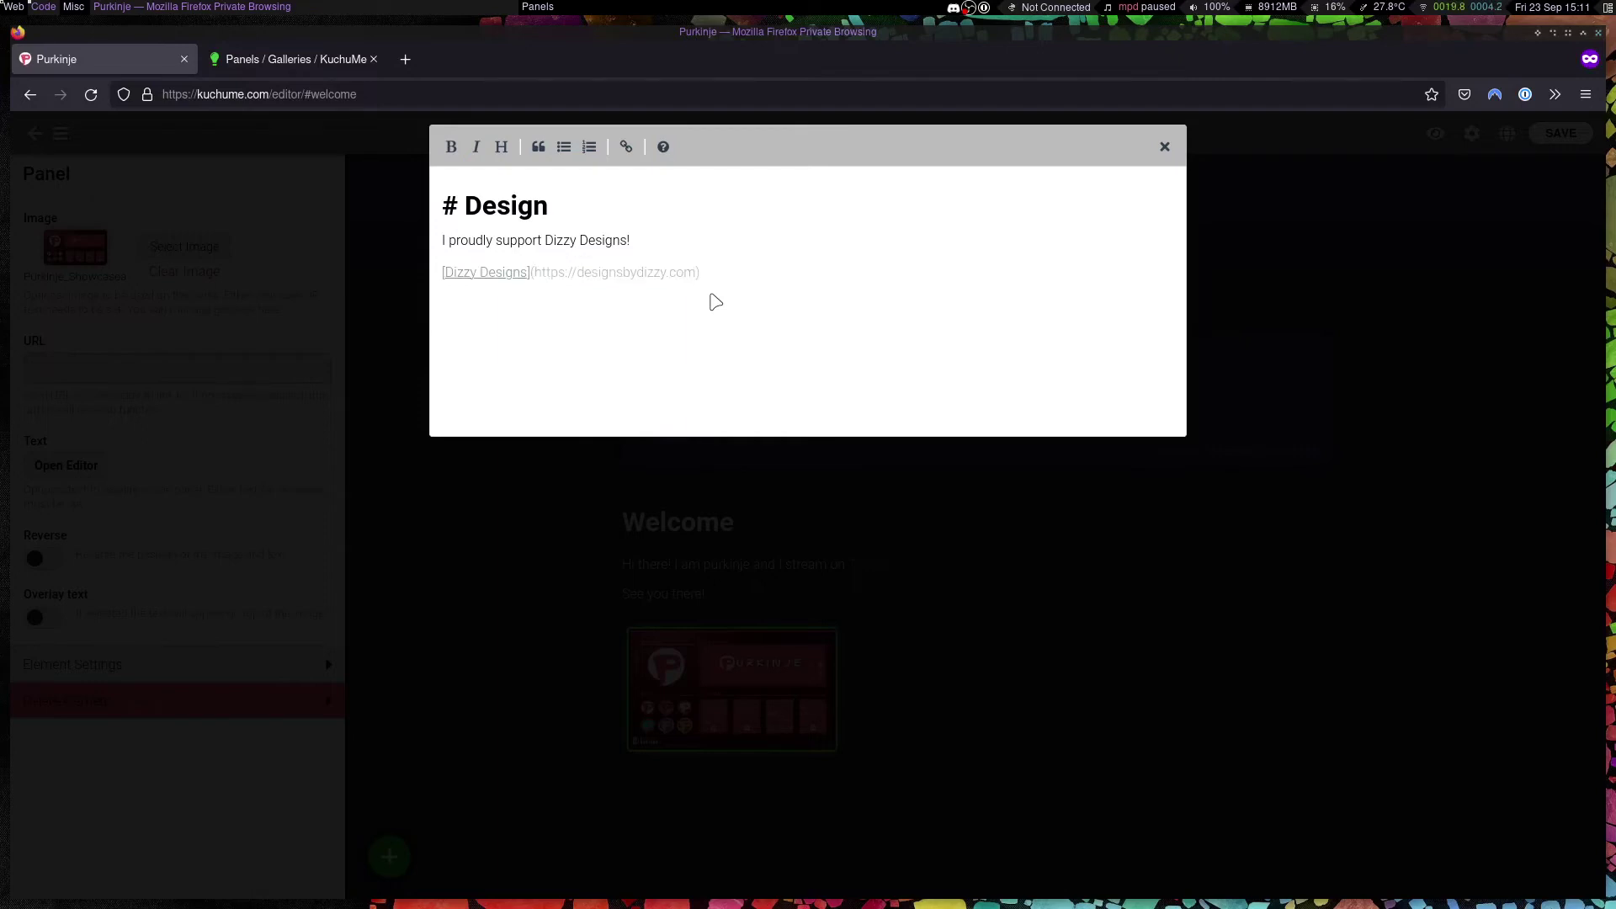
- Add another Panel using the NewSchedule image, with image and text order reversed
click(1166, 146)
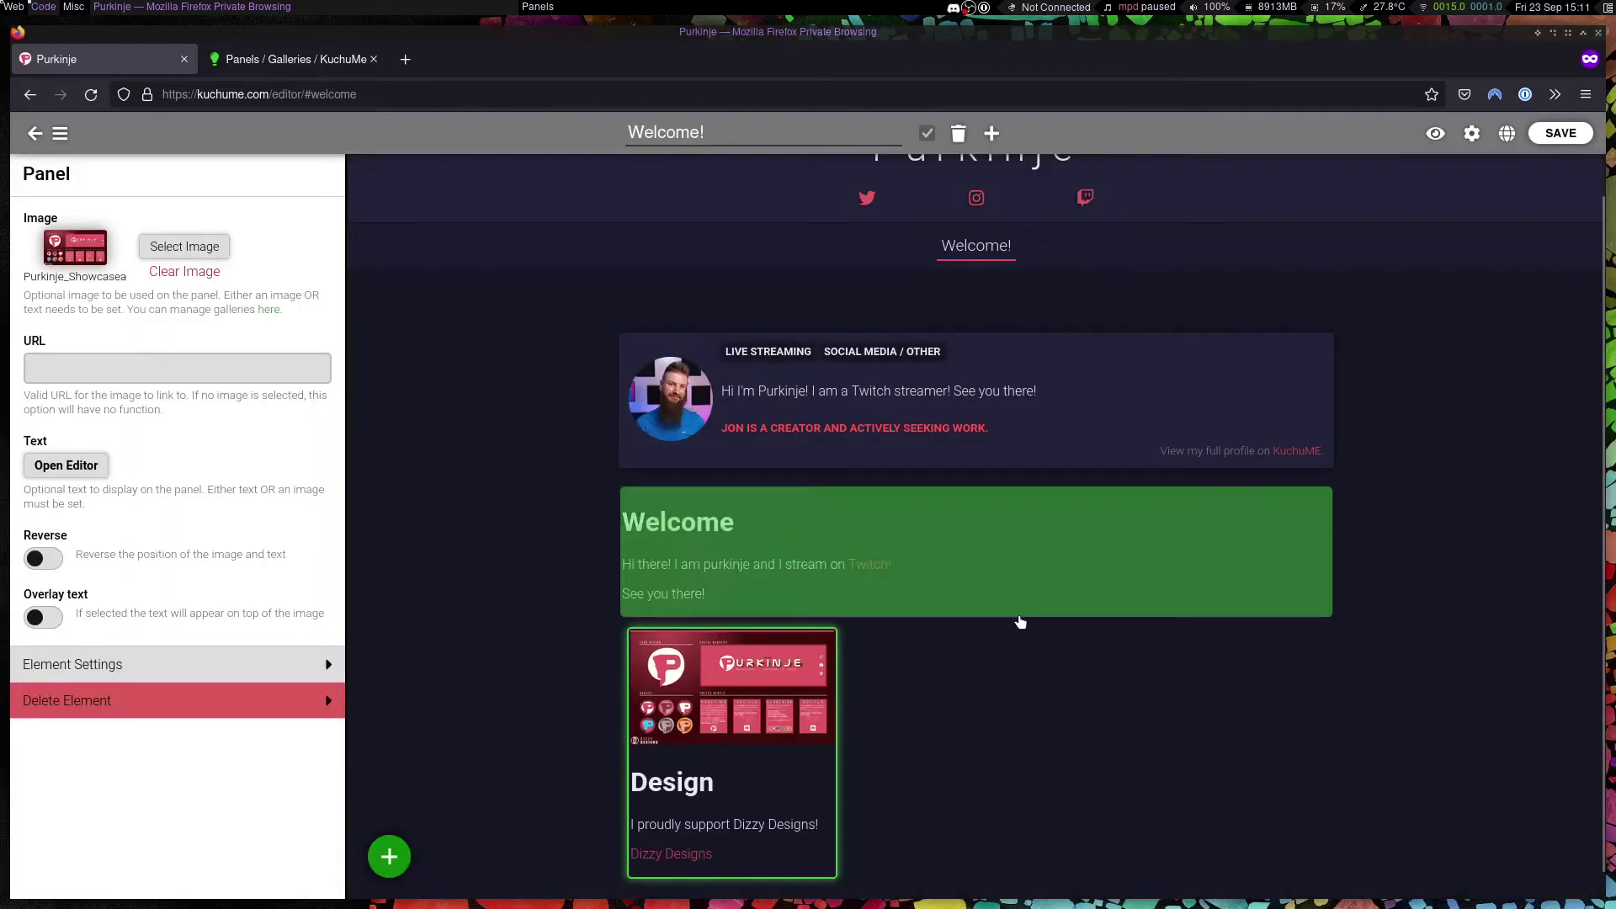
click(394, 859)
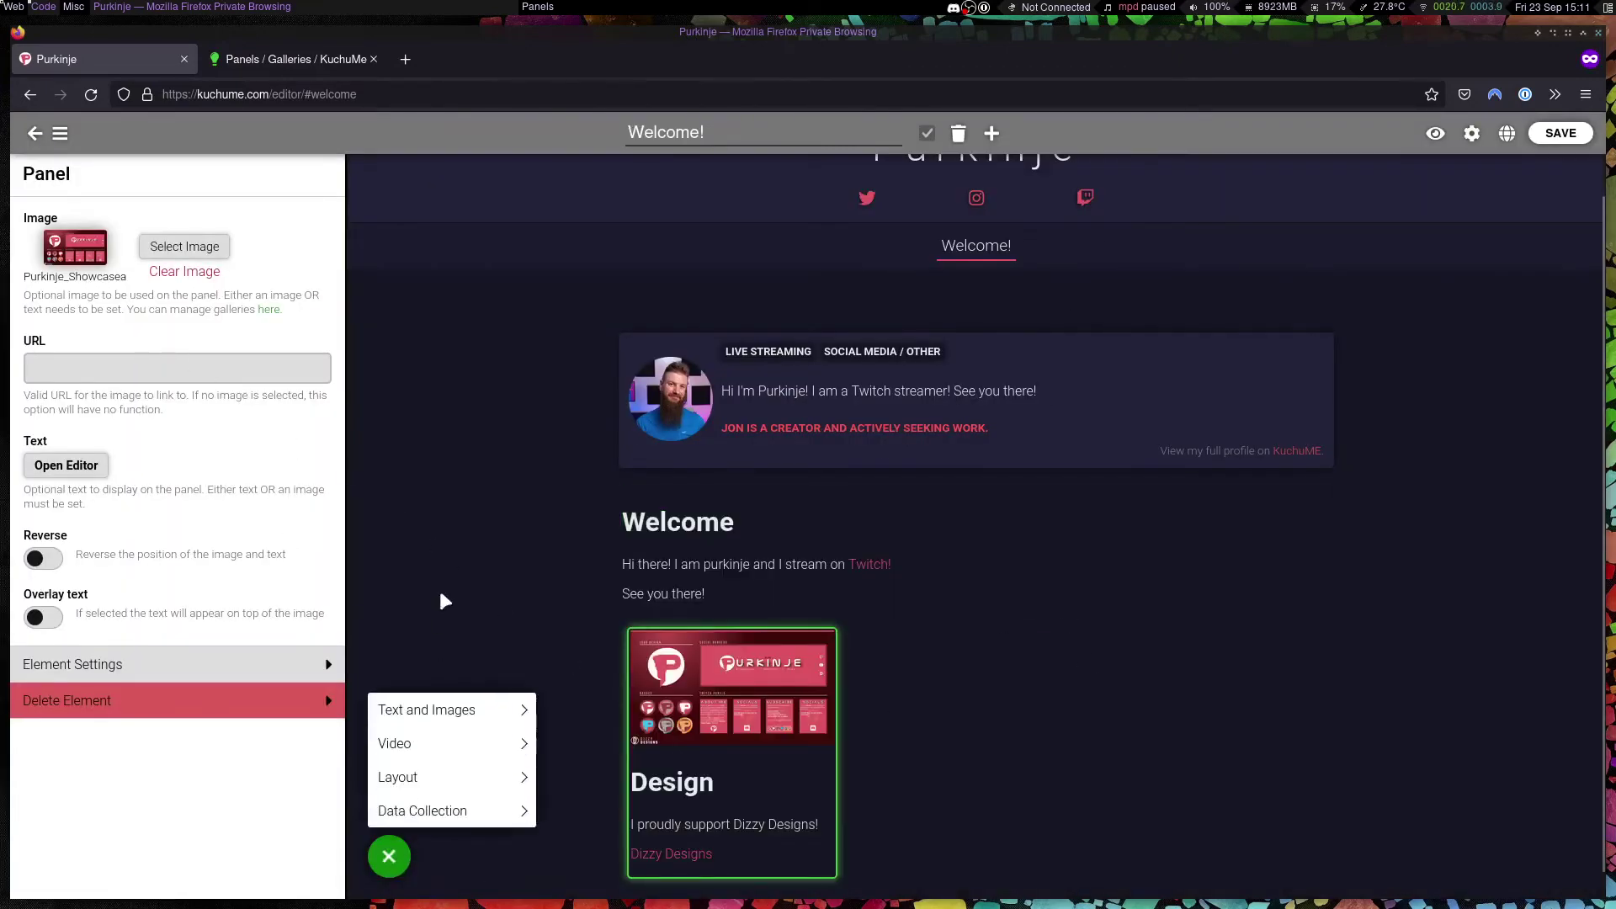
mouse_move(669, 742)
mouse_down()
mouse_move(665, 653)
mouse_move(714, 902)
mouse_move(707, 534)
mouse_move(707, 891)
mouse_move(715, 686)
mouse_move(731, 724)
mouse_up()
mouse_move(454, 712)
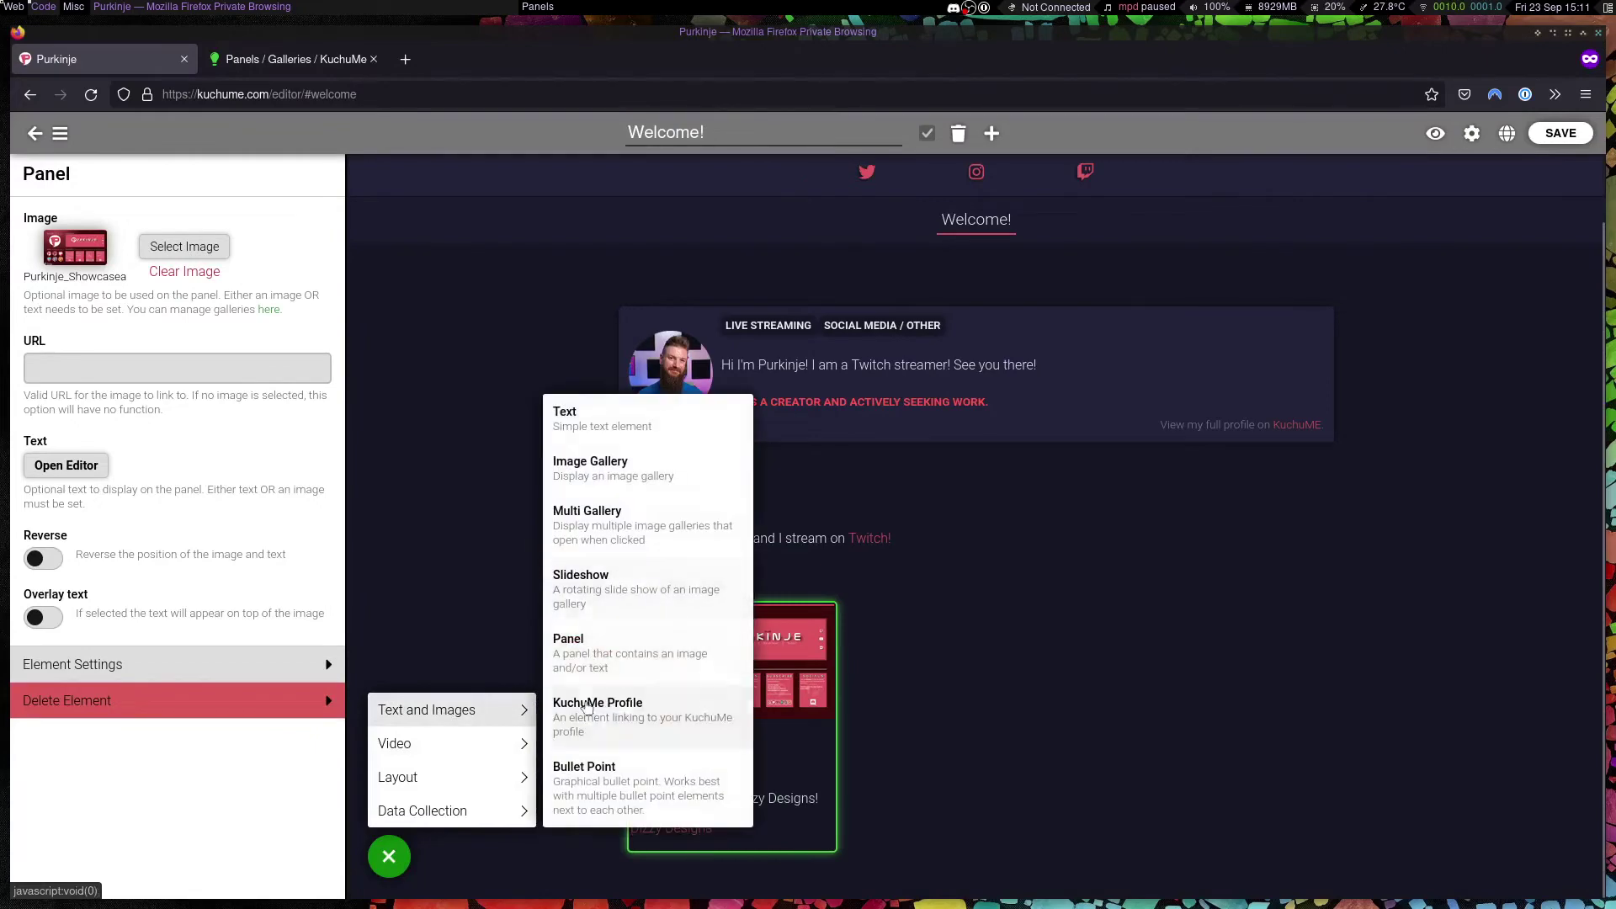
click(611, 671)
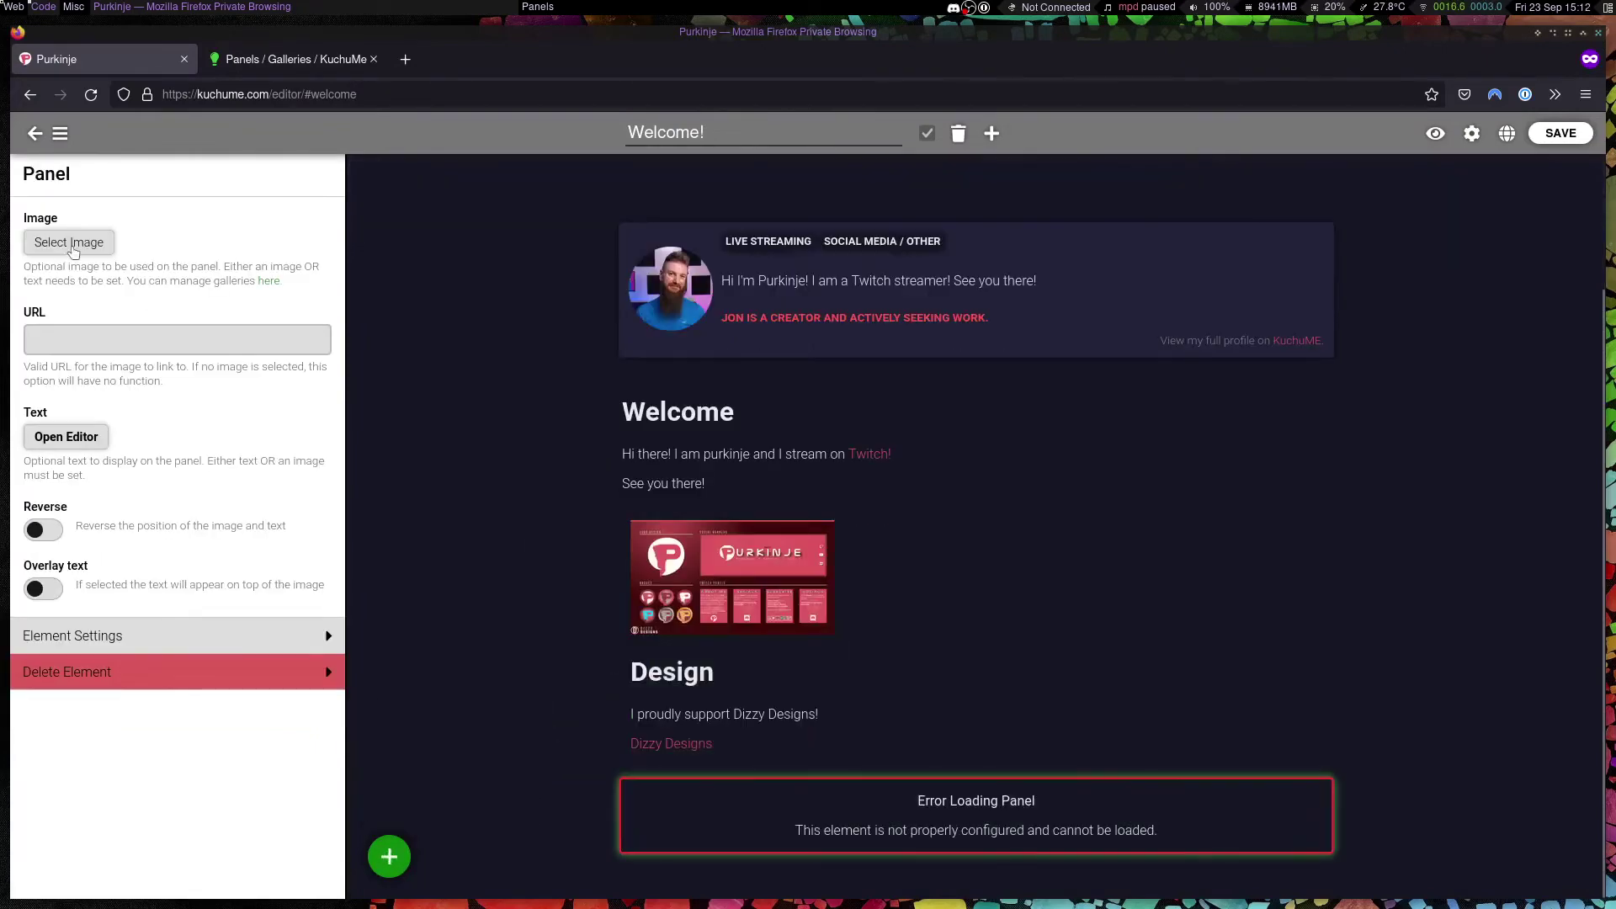
click(69, 244)
click(869, 351)
click(573, 379)
click(44, 559)
scroll(840, 562, down, 1)
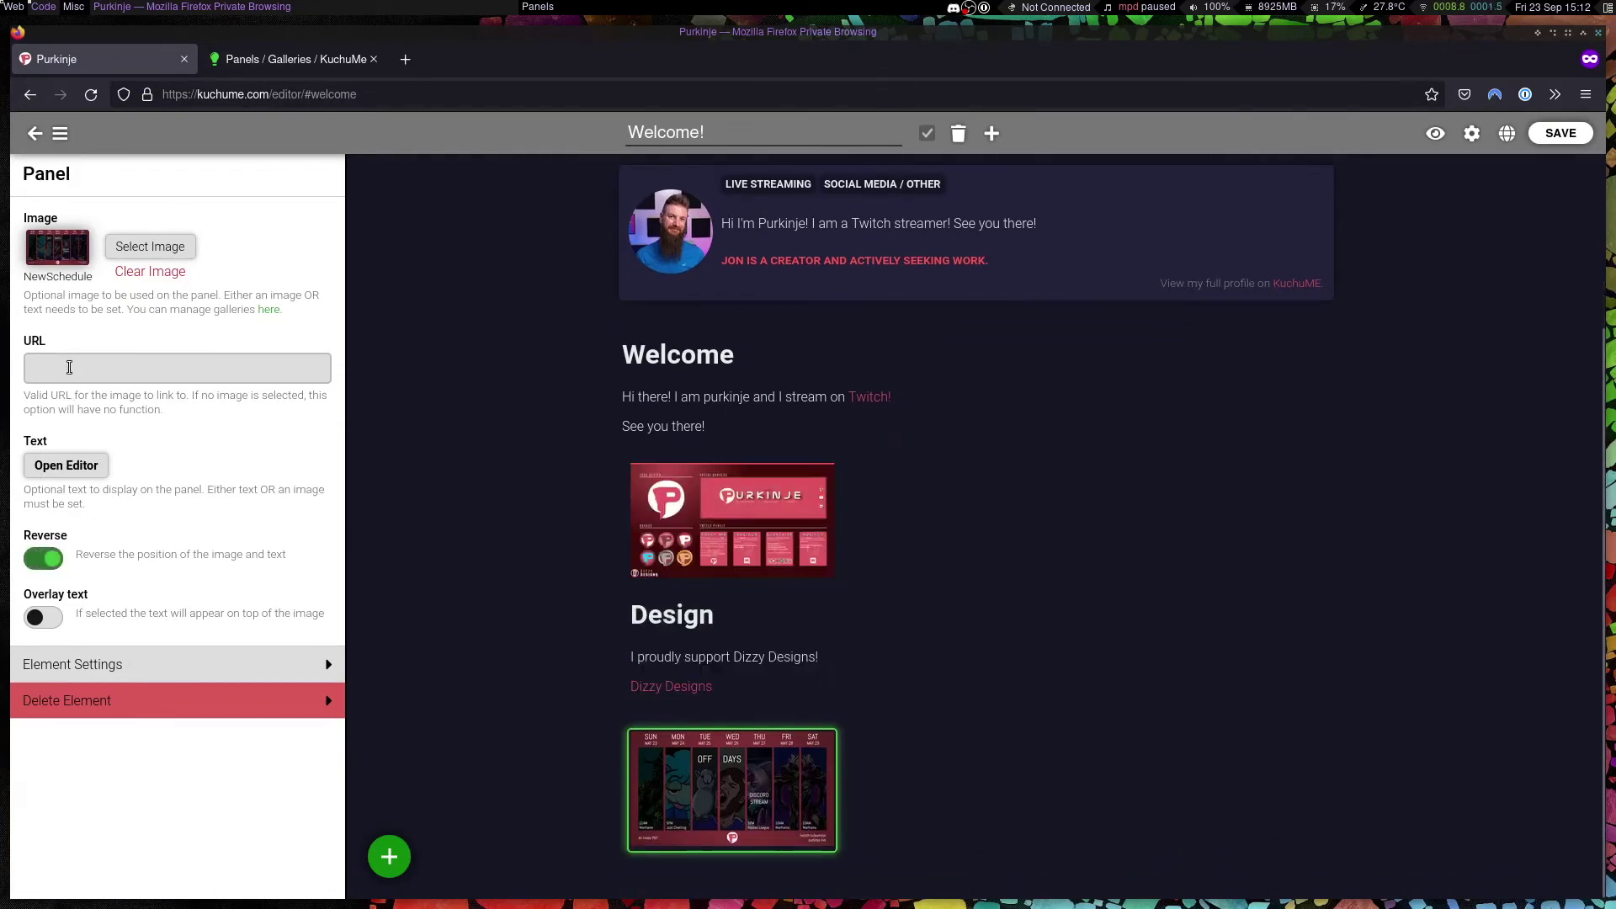
- Write '# Schedule' and 'Follow my twitter for updates' in the panel, starting a Twitter link
click(68, 472)
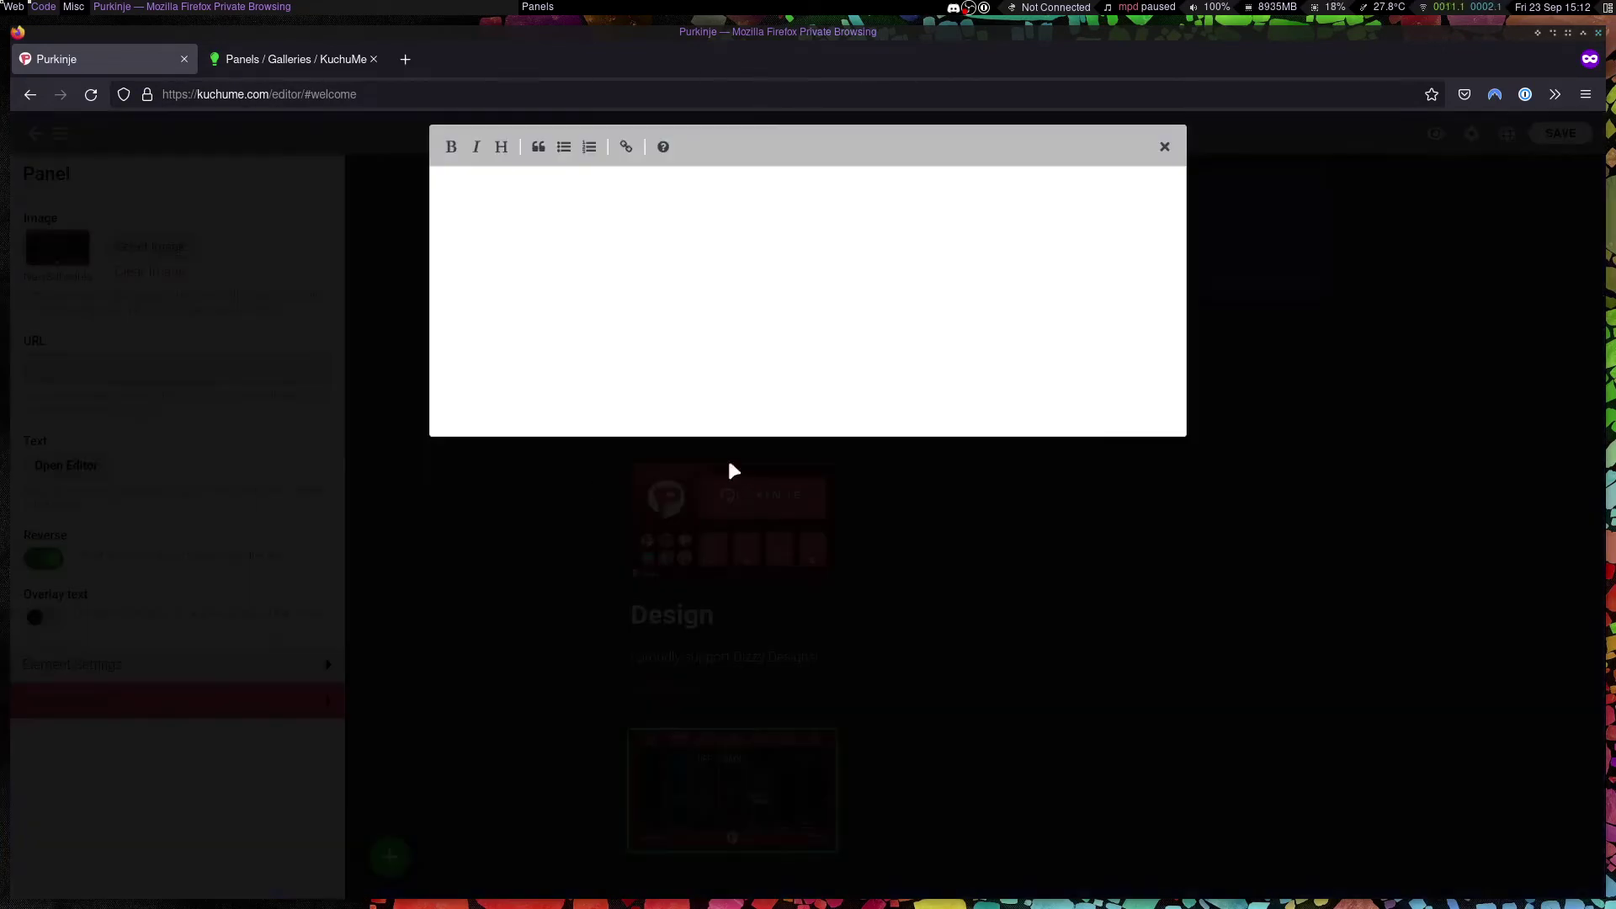
text(# Schu)
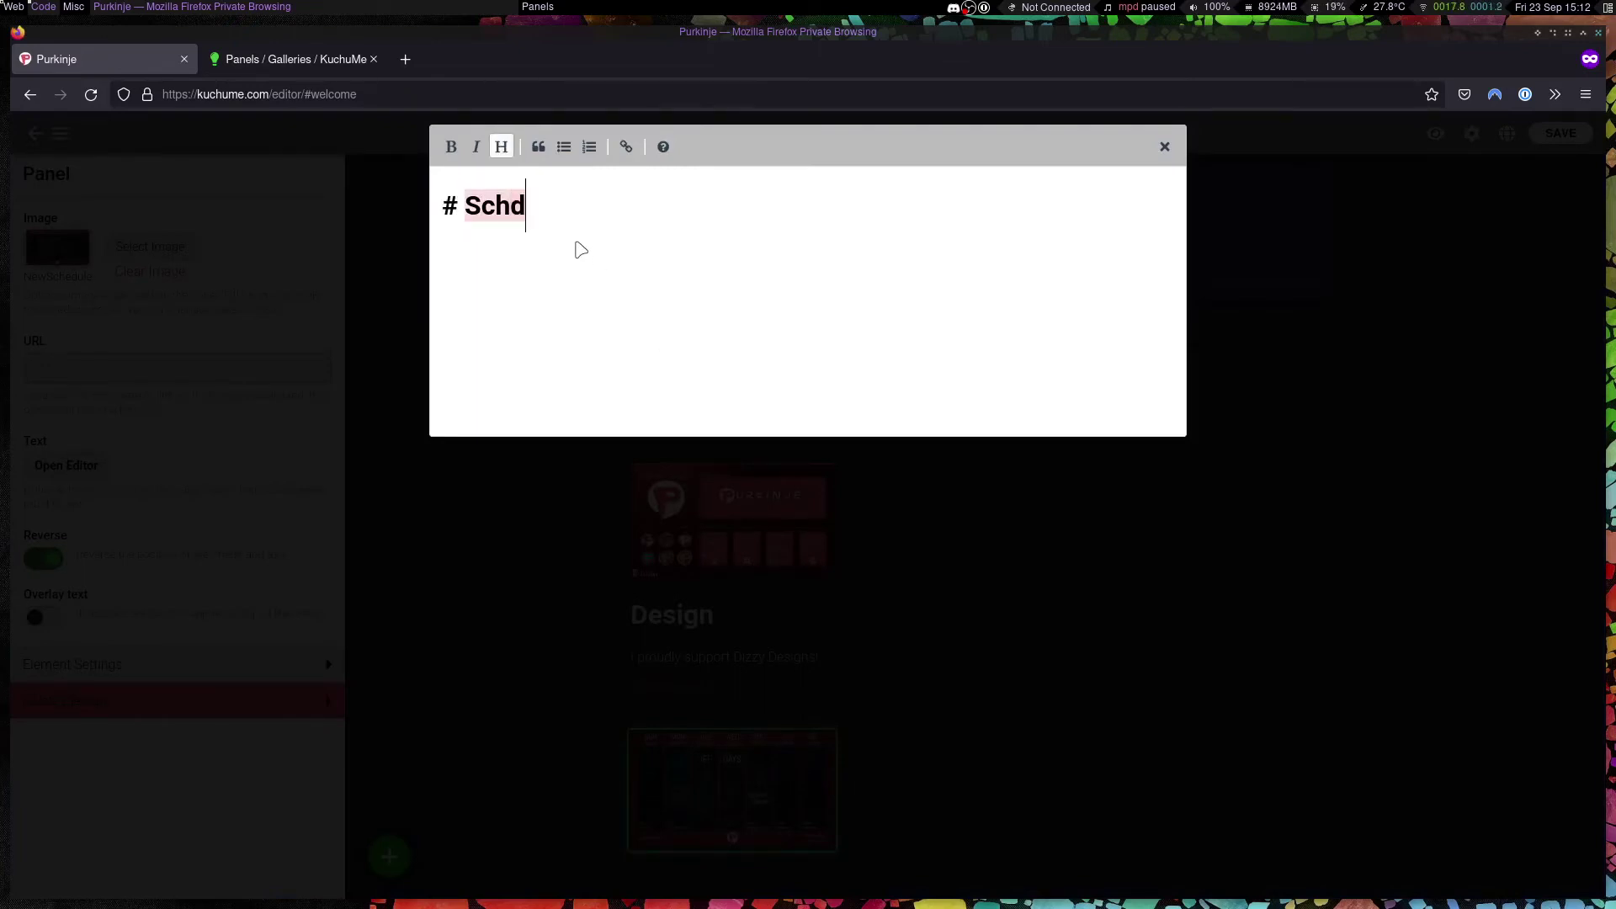
text(dule)
key(Return)
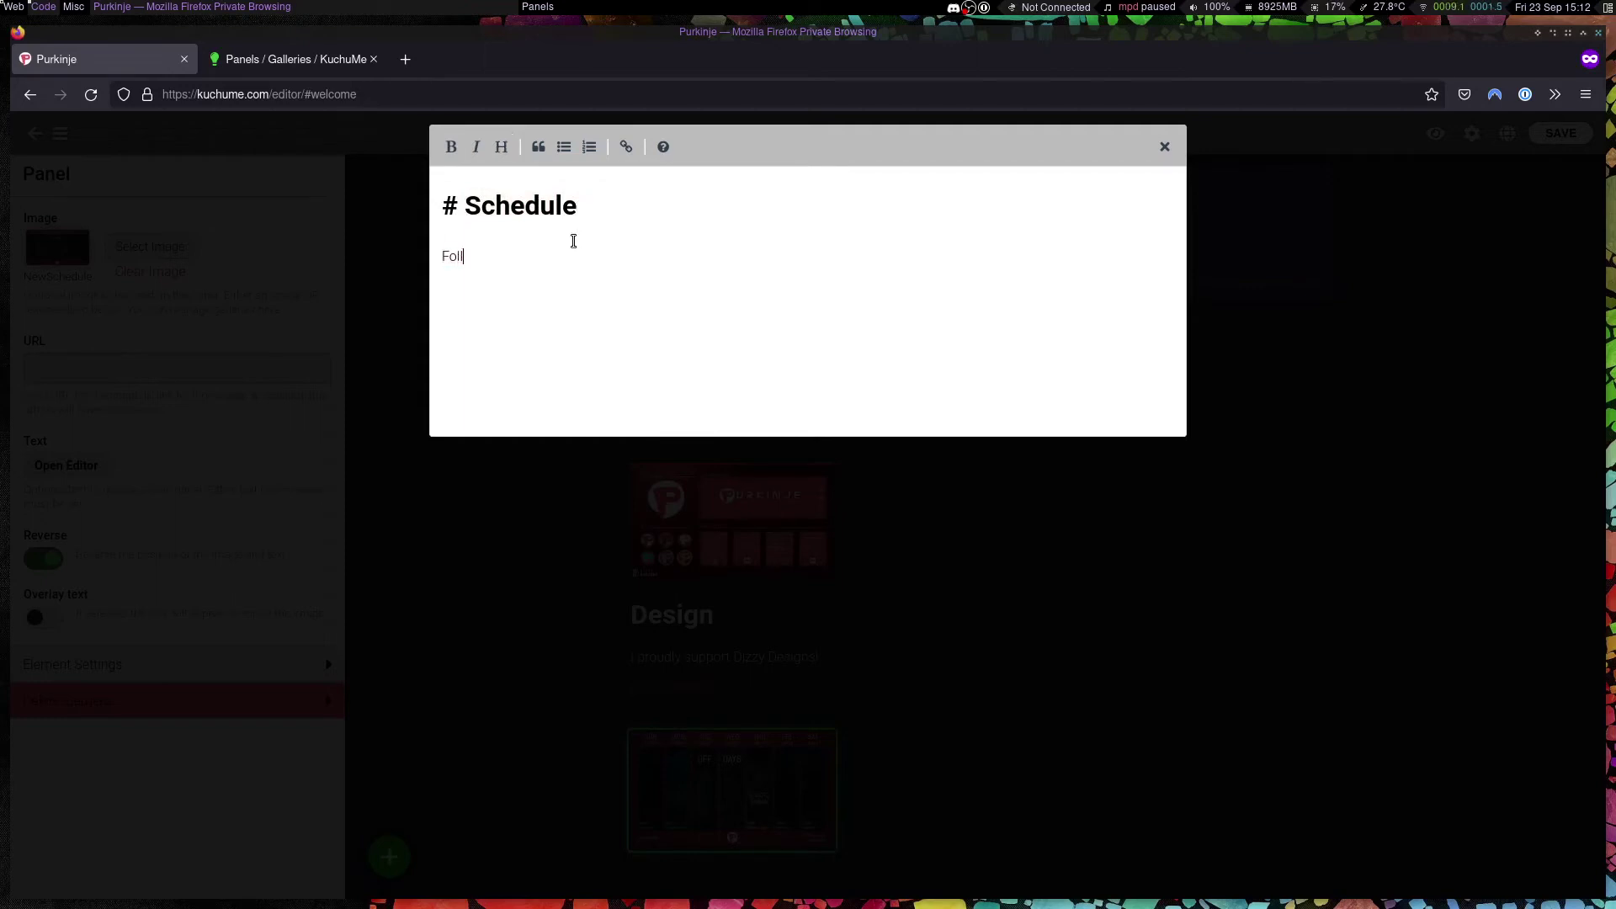
key(Up)
key(BackSpace)
key(Down)
text(itte)
text(r for updates)
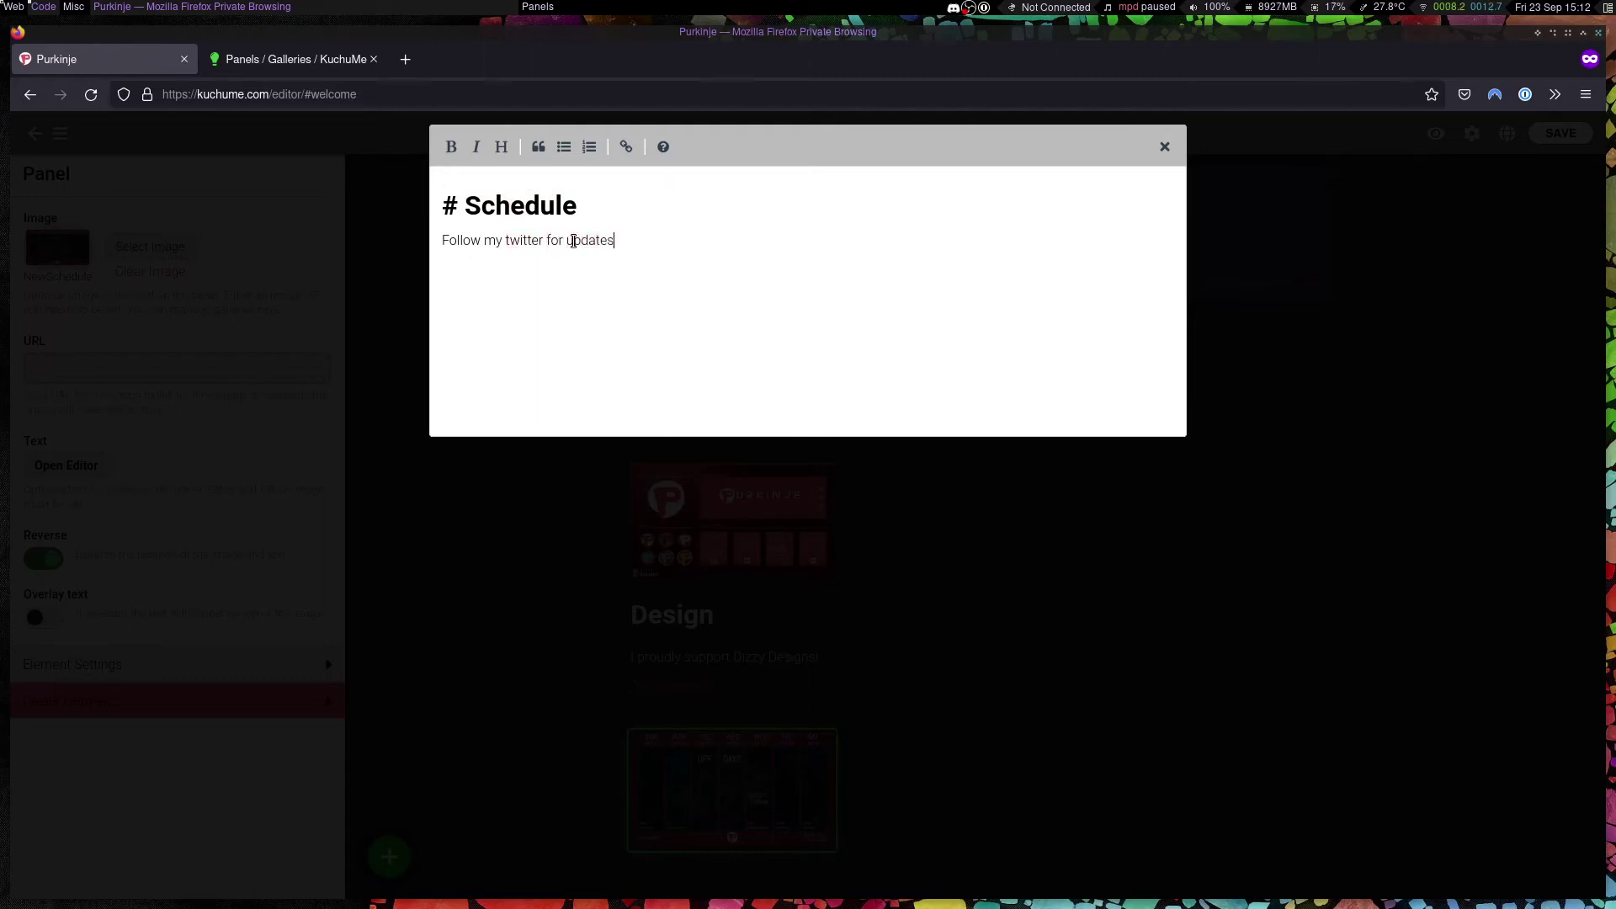
key(Return)
key(Return)
click(625, 146)
text(twitter](http://)
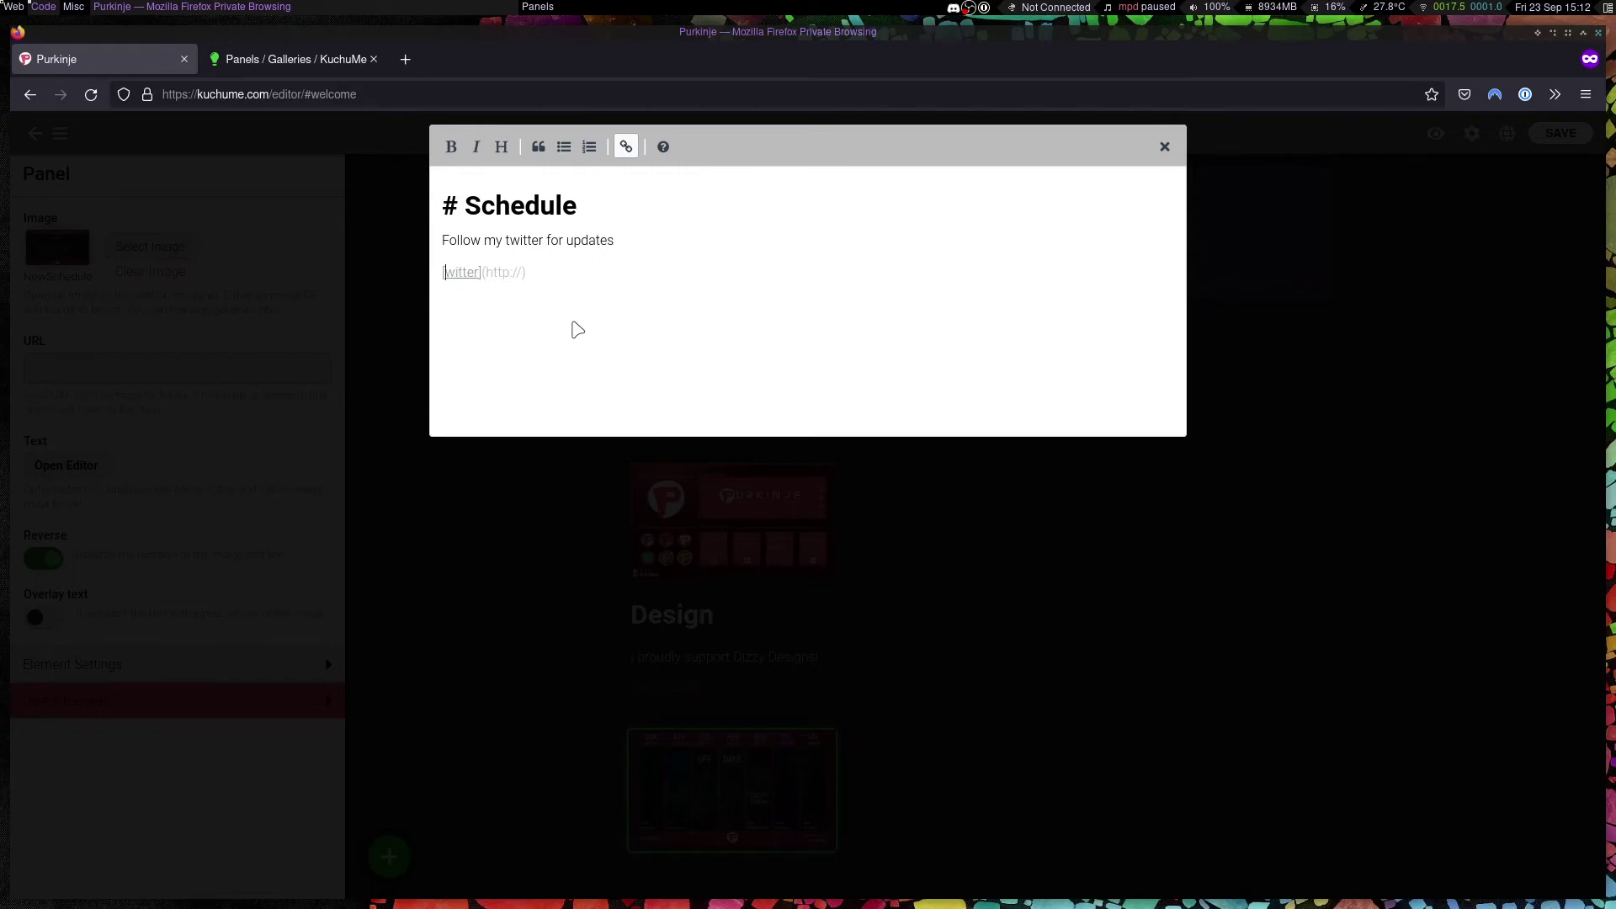
text(T)
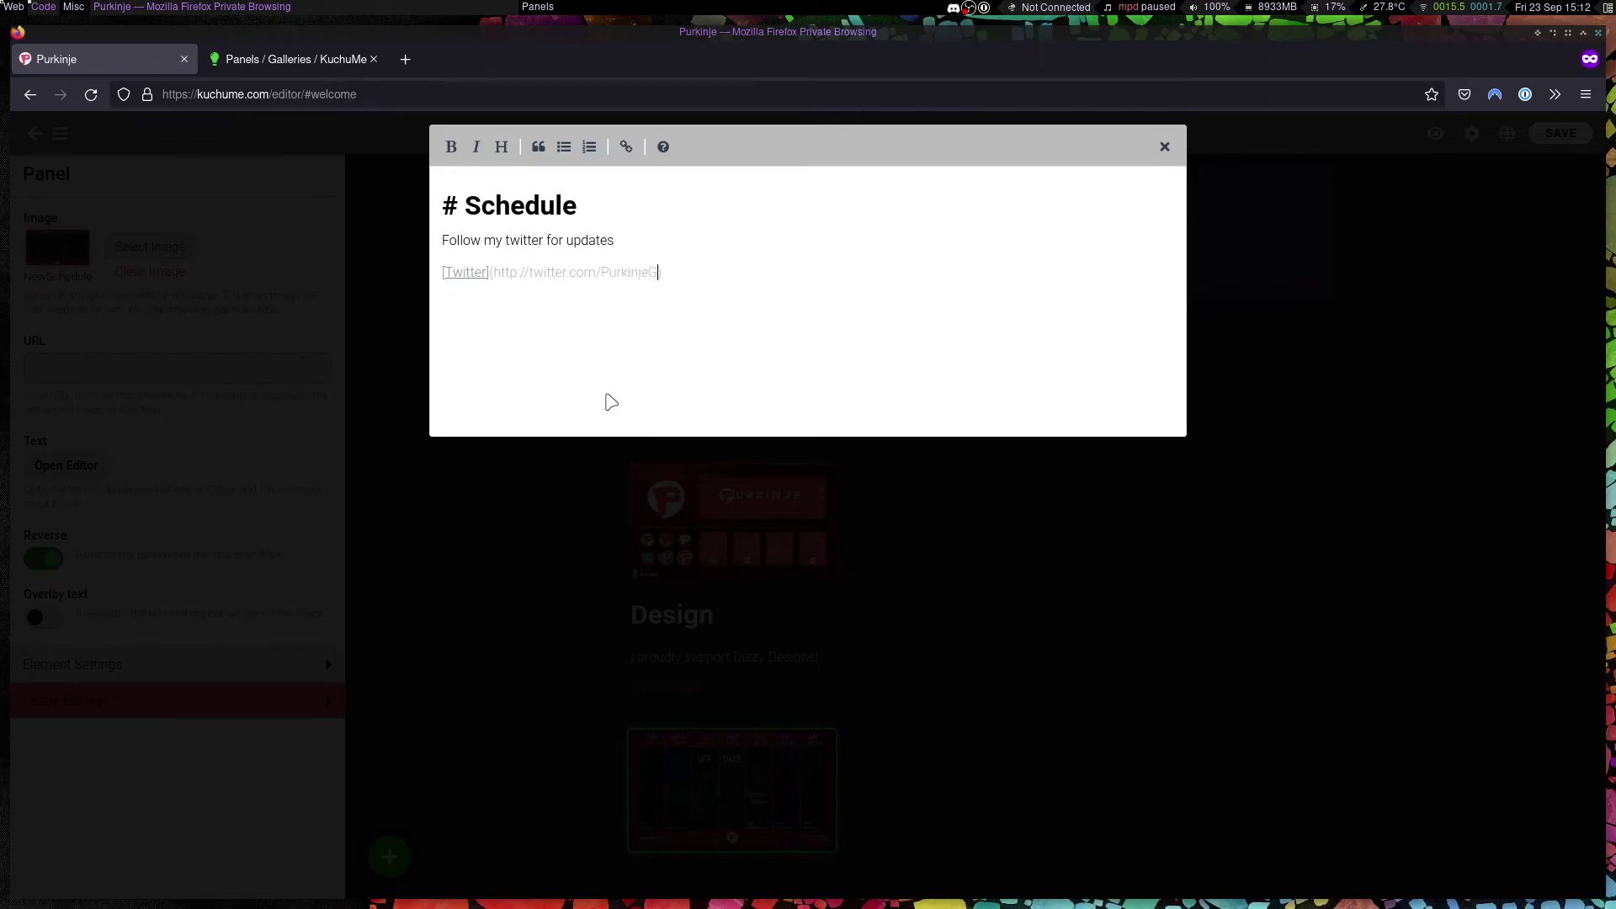
- Move the Schedule panel beside the Design panel
click(1164, 147)
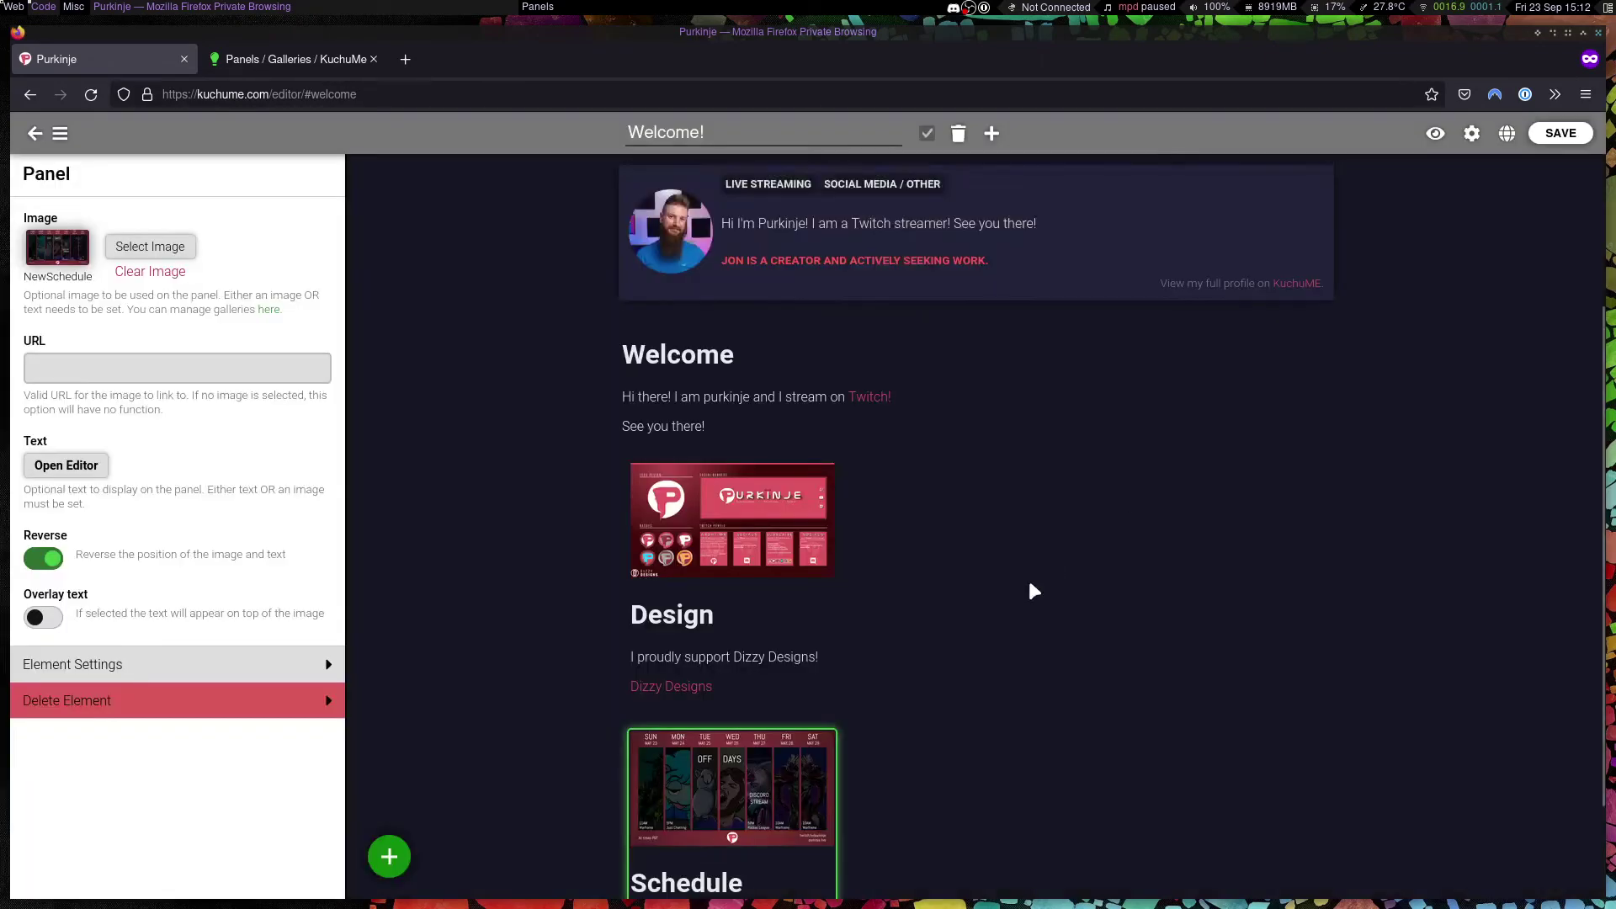
scroll(842, 640, down, 1)
mouse_move(744, 705)
mouse_down()
mouse_move(758, 685)
mouse_move(1024, 708)
mouse_move(928, 722)
mouse_up()
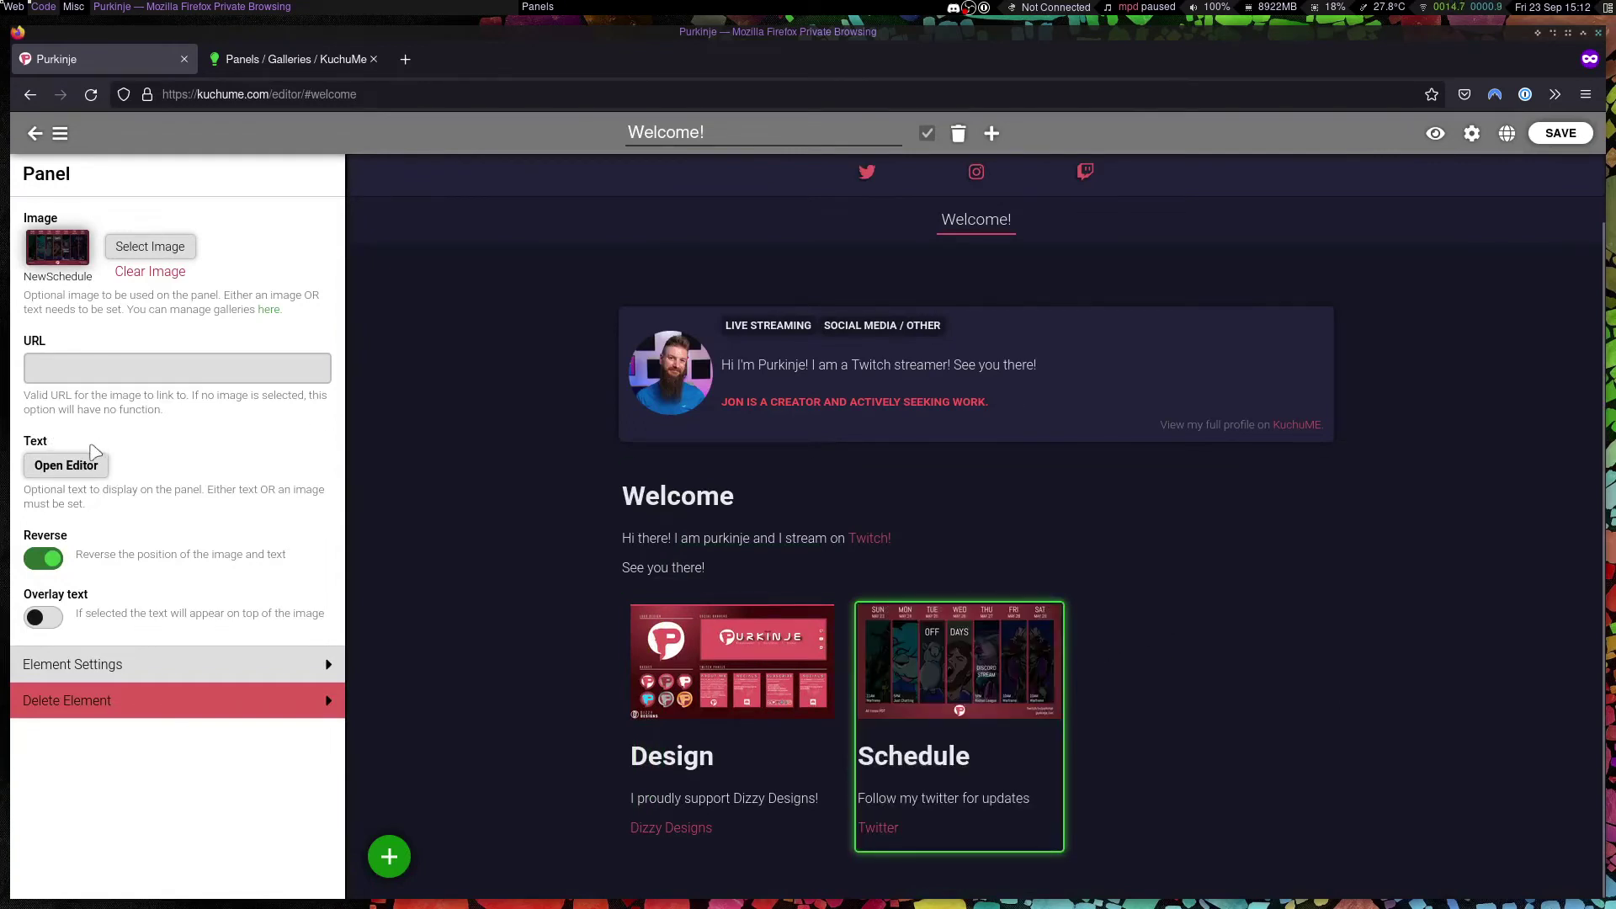
- Add a third Panel with the offline3 image and place it beside Schedule
click(389, 856)
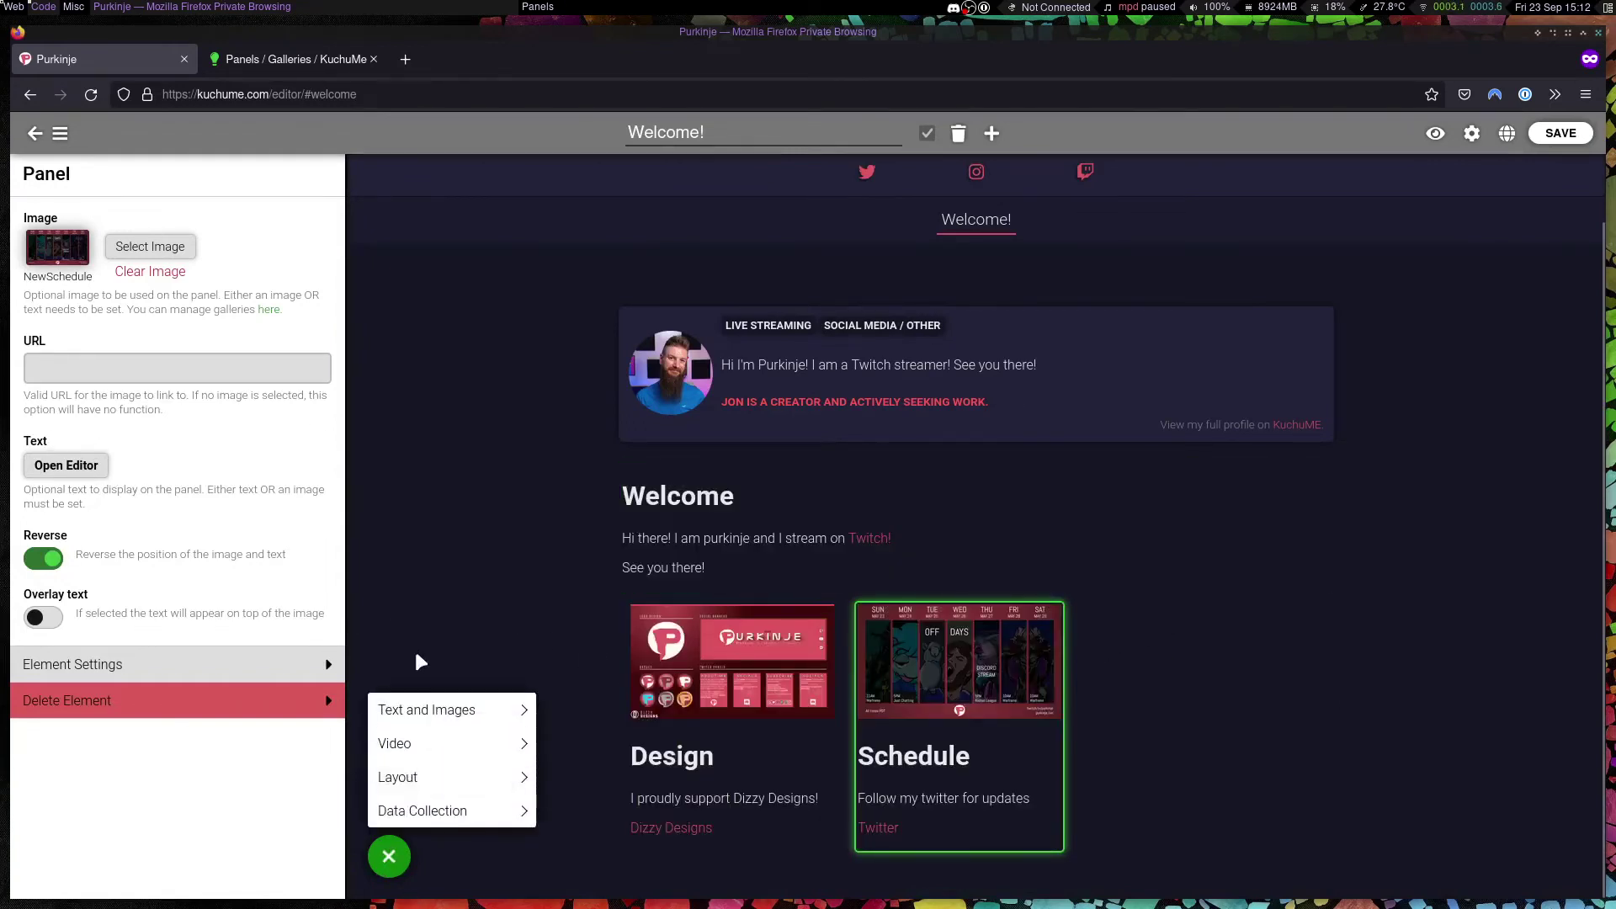
click(451, 716)
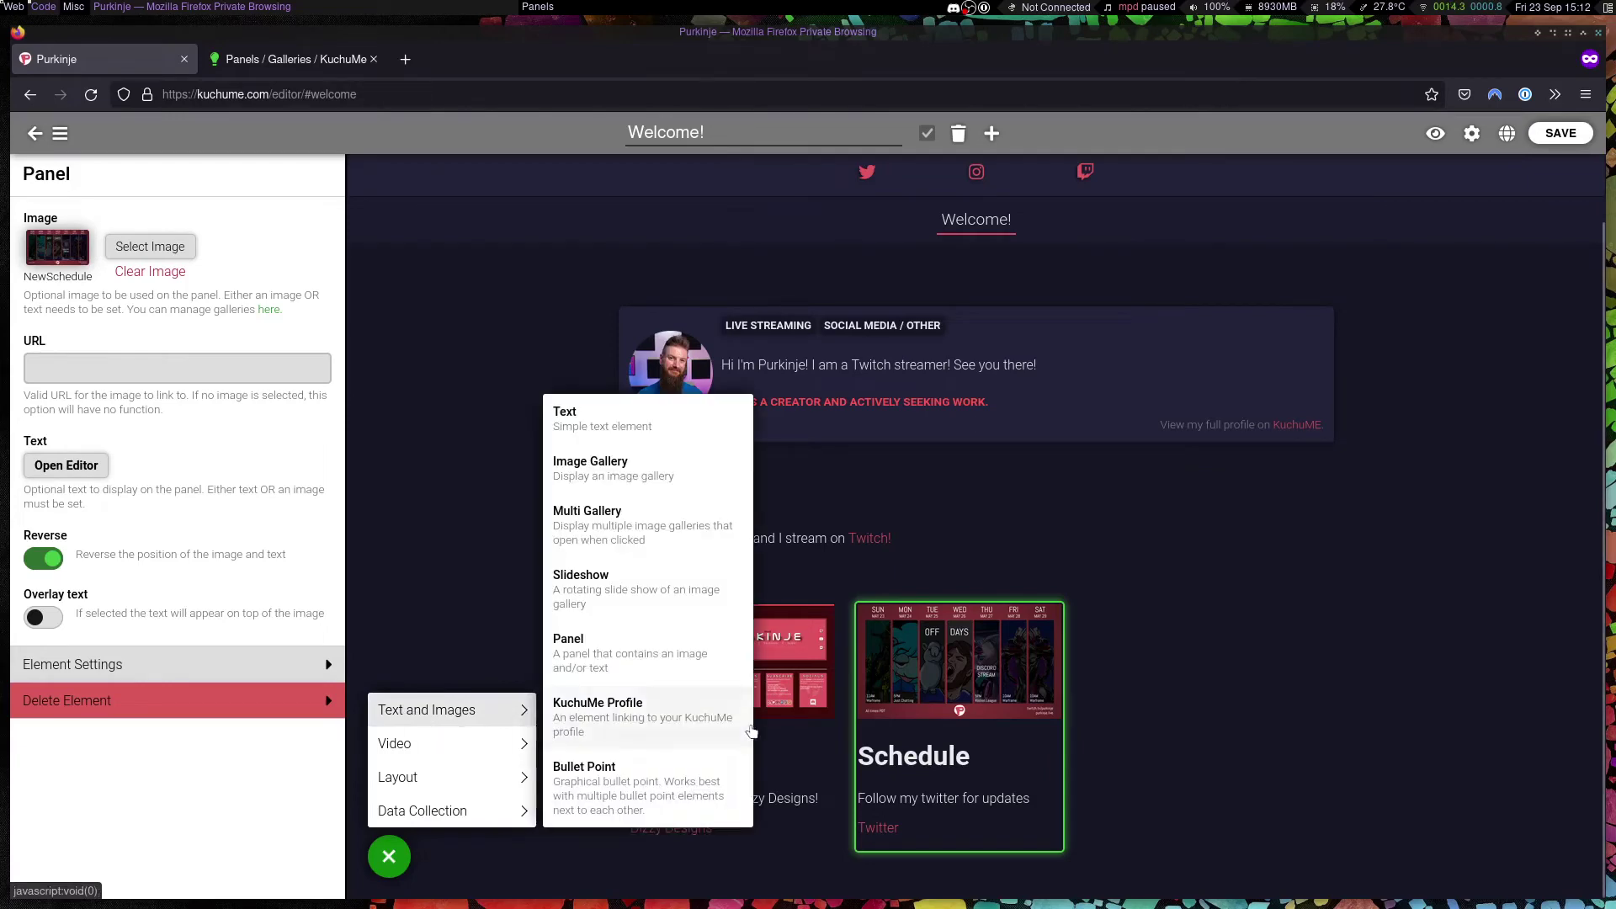
click(629, 682)
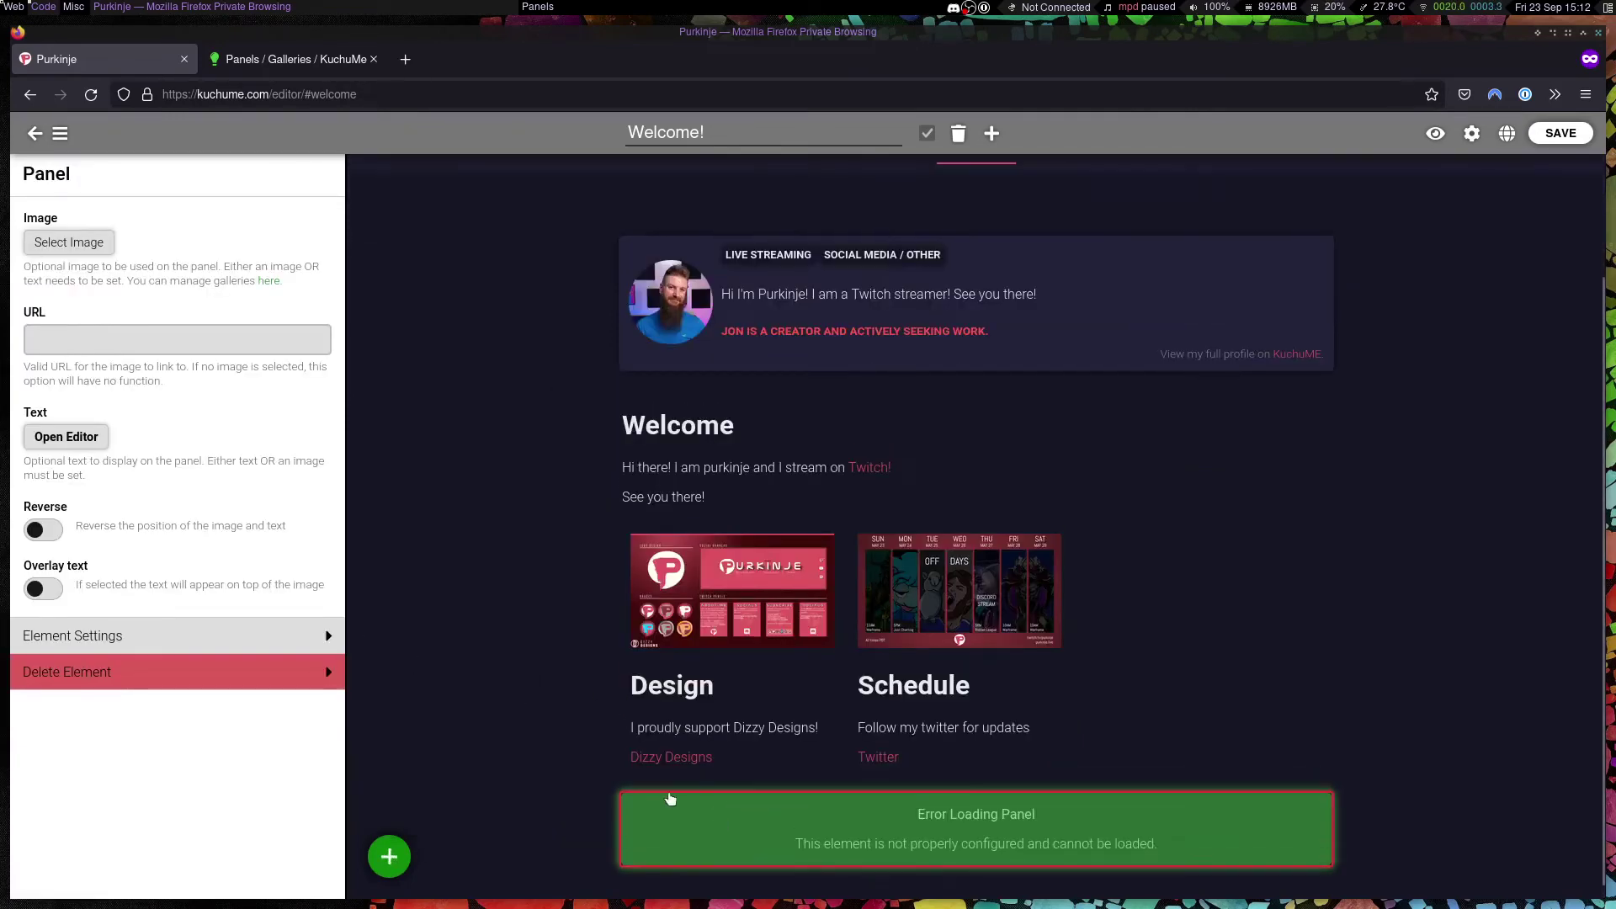
click(84, 251)
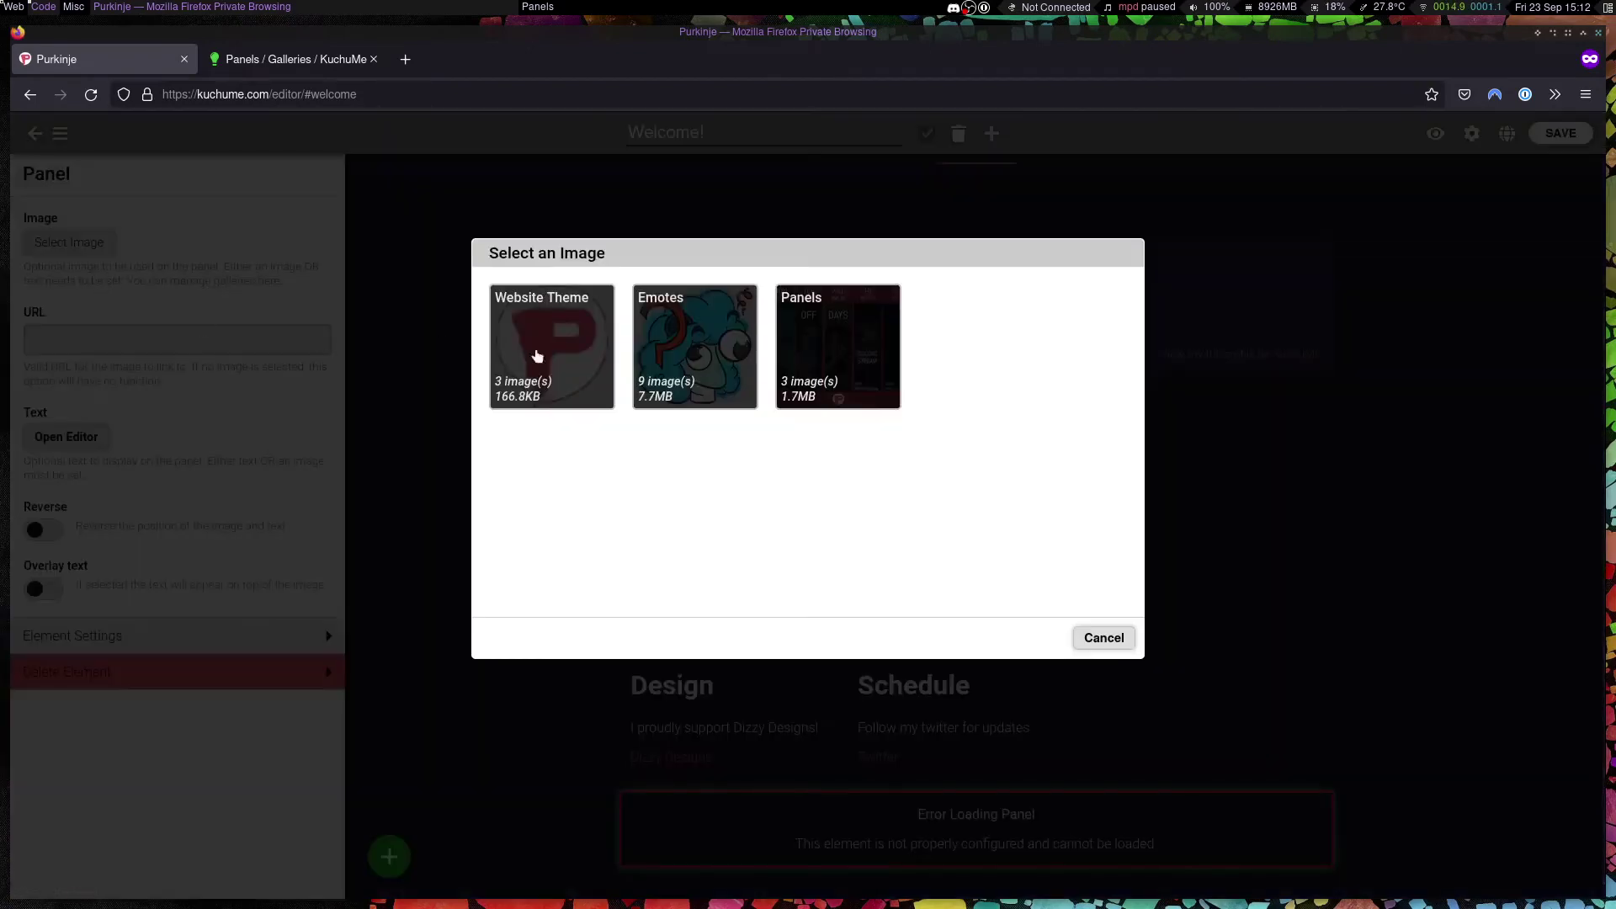
click(831, 382)
click(720, 383)
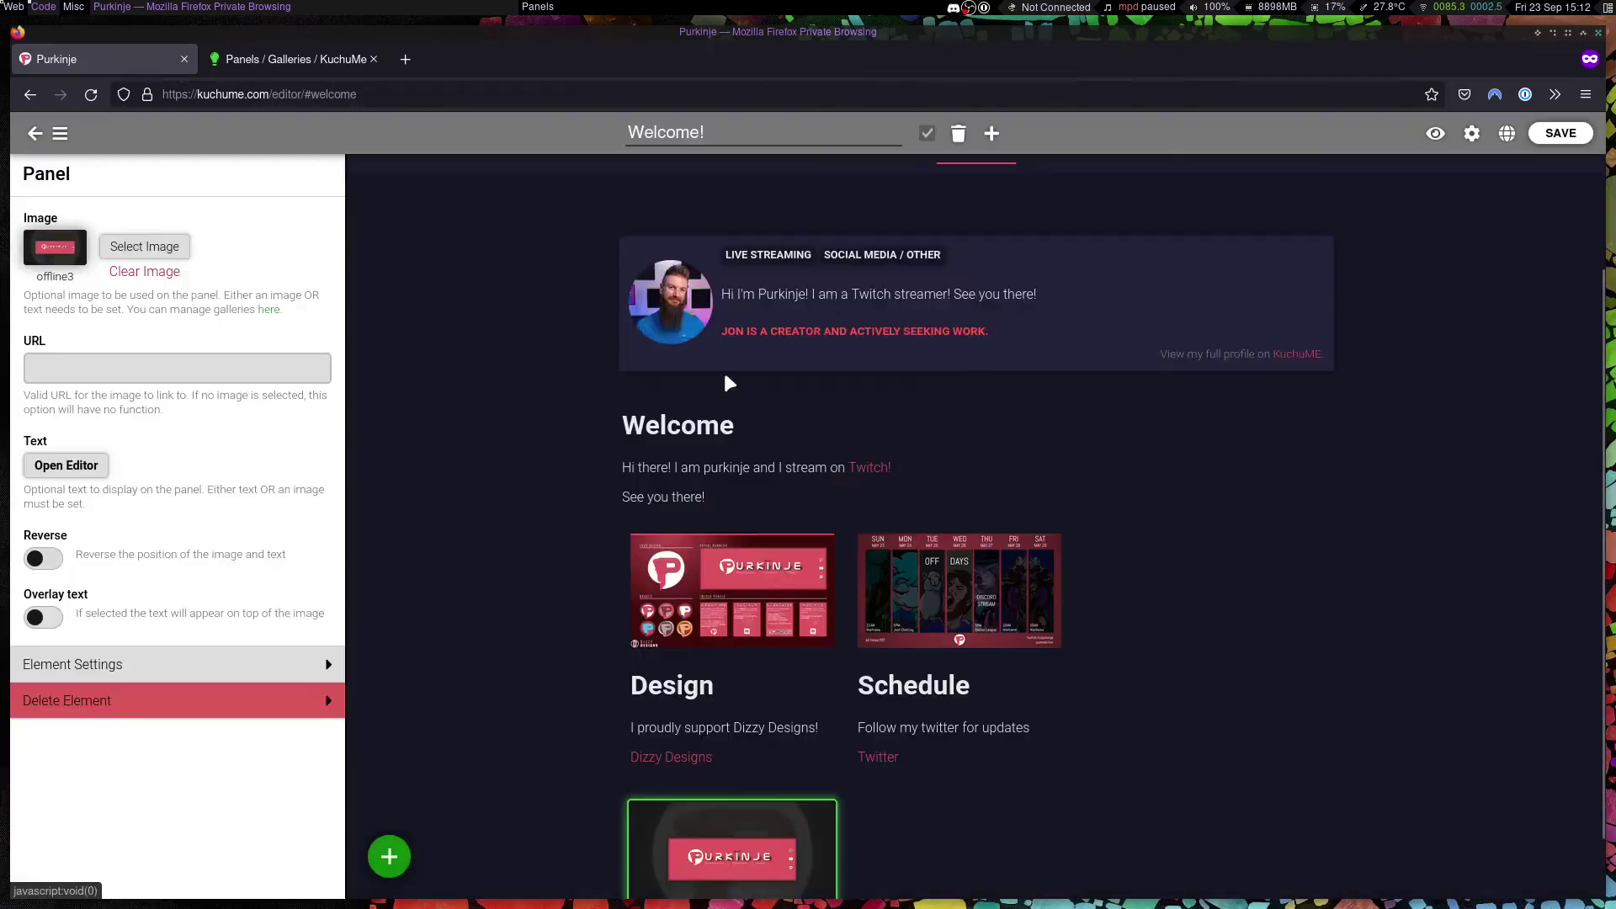
scroll(534, 623, down, 1)
mouse_move(747, 783)
mouse_down()
mouse_move(1043, 660)
mouse_move(1252, 687)
mouse_up()
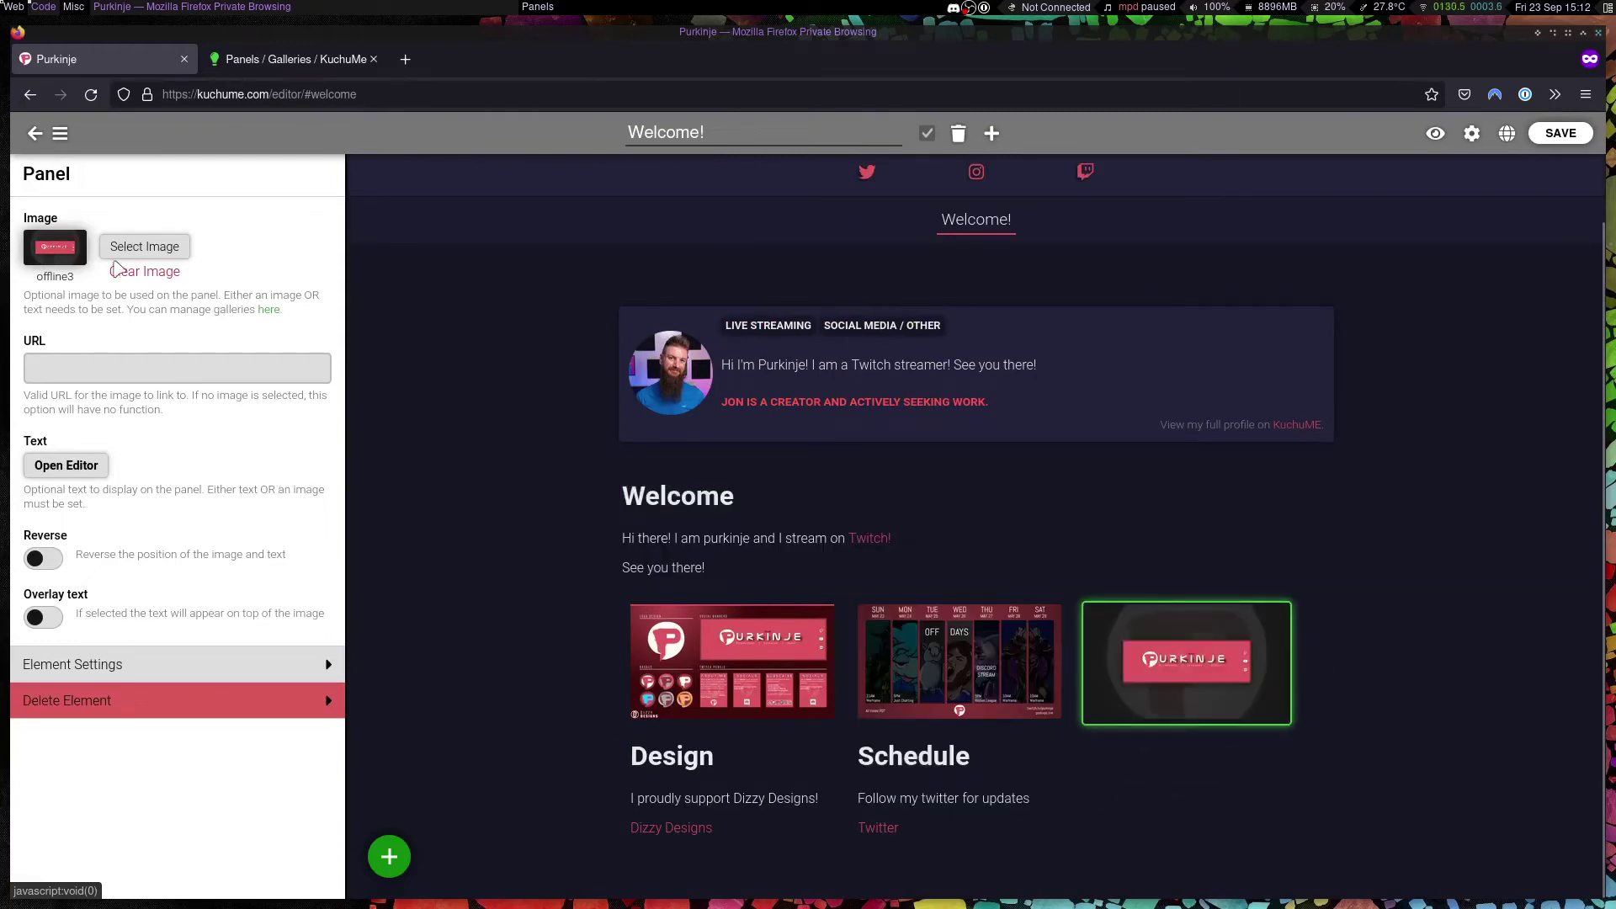
- Write '# What I do', a line about streaming Warframe, just chatting and coding, and a Twitch link
click(76, 467)
text(# What I do)
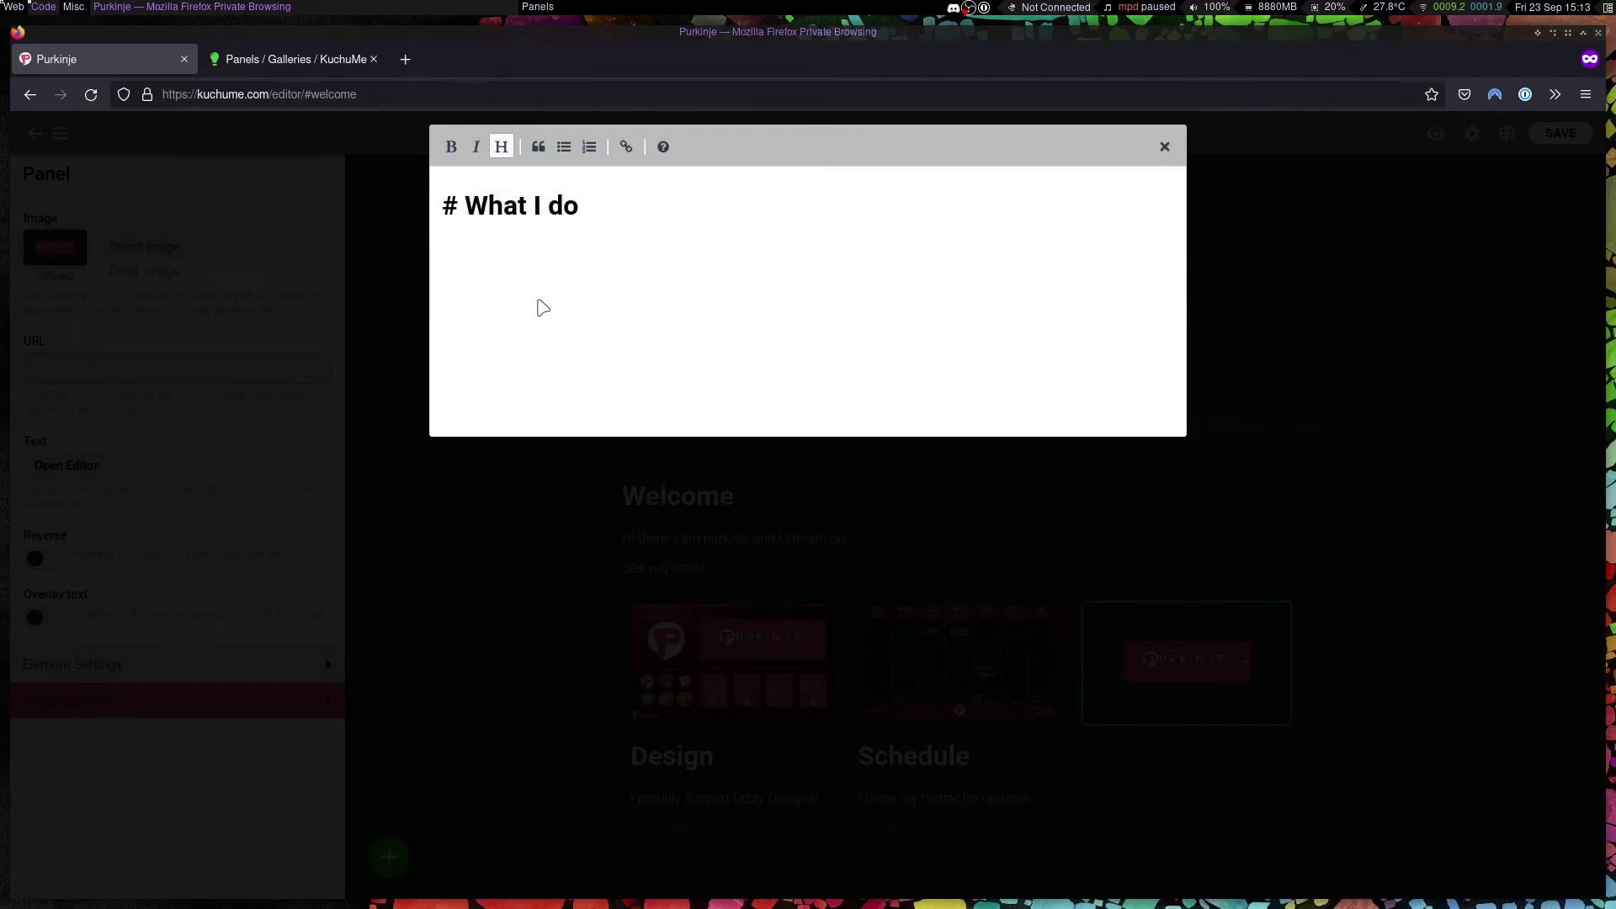
key(Return)
text(ream w)
text(af)
text(rframe,)
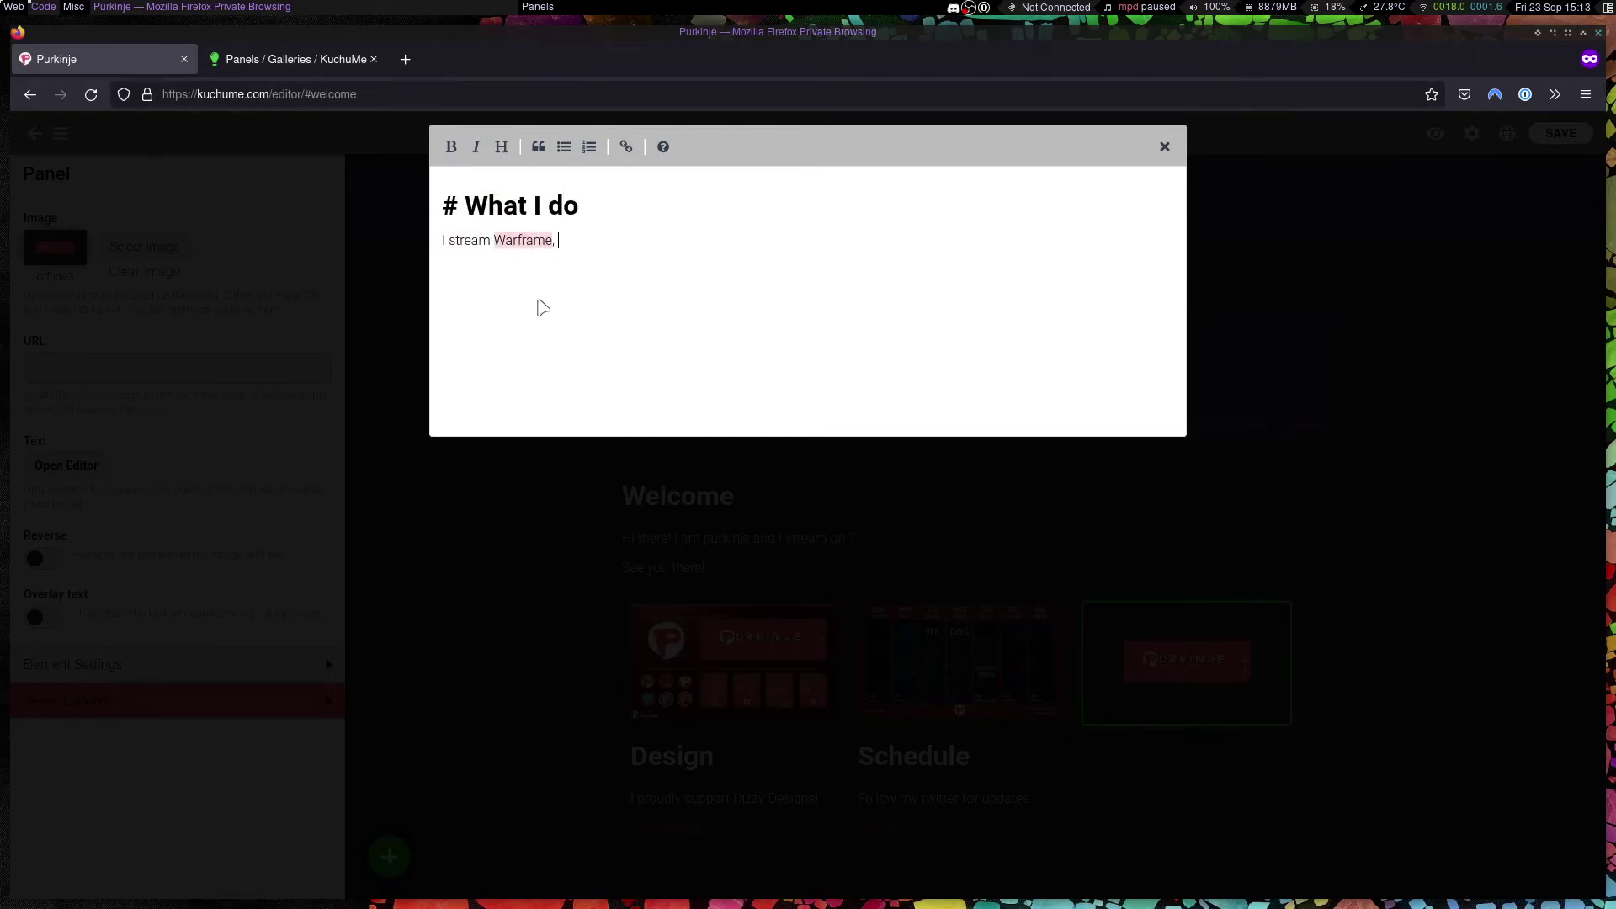
text(chatting, and occasi)
text(onally coding.)
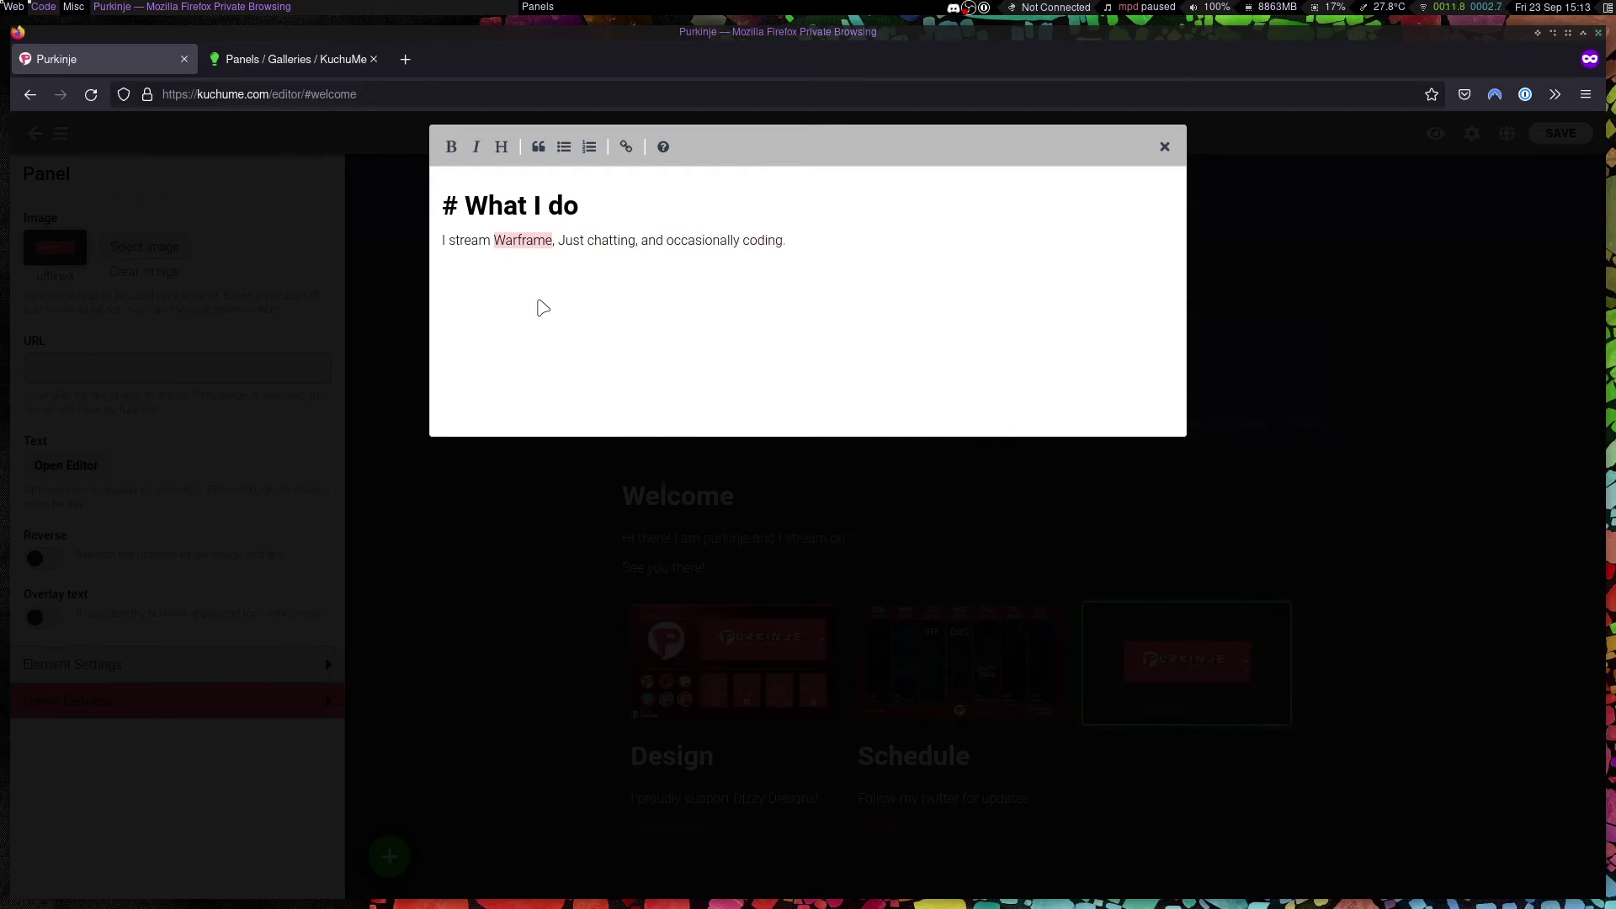
click(626, 163)
text(Twi)
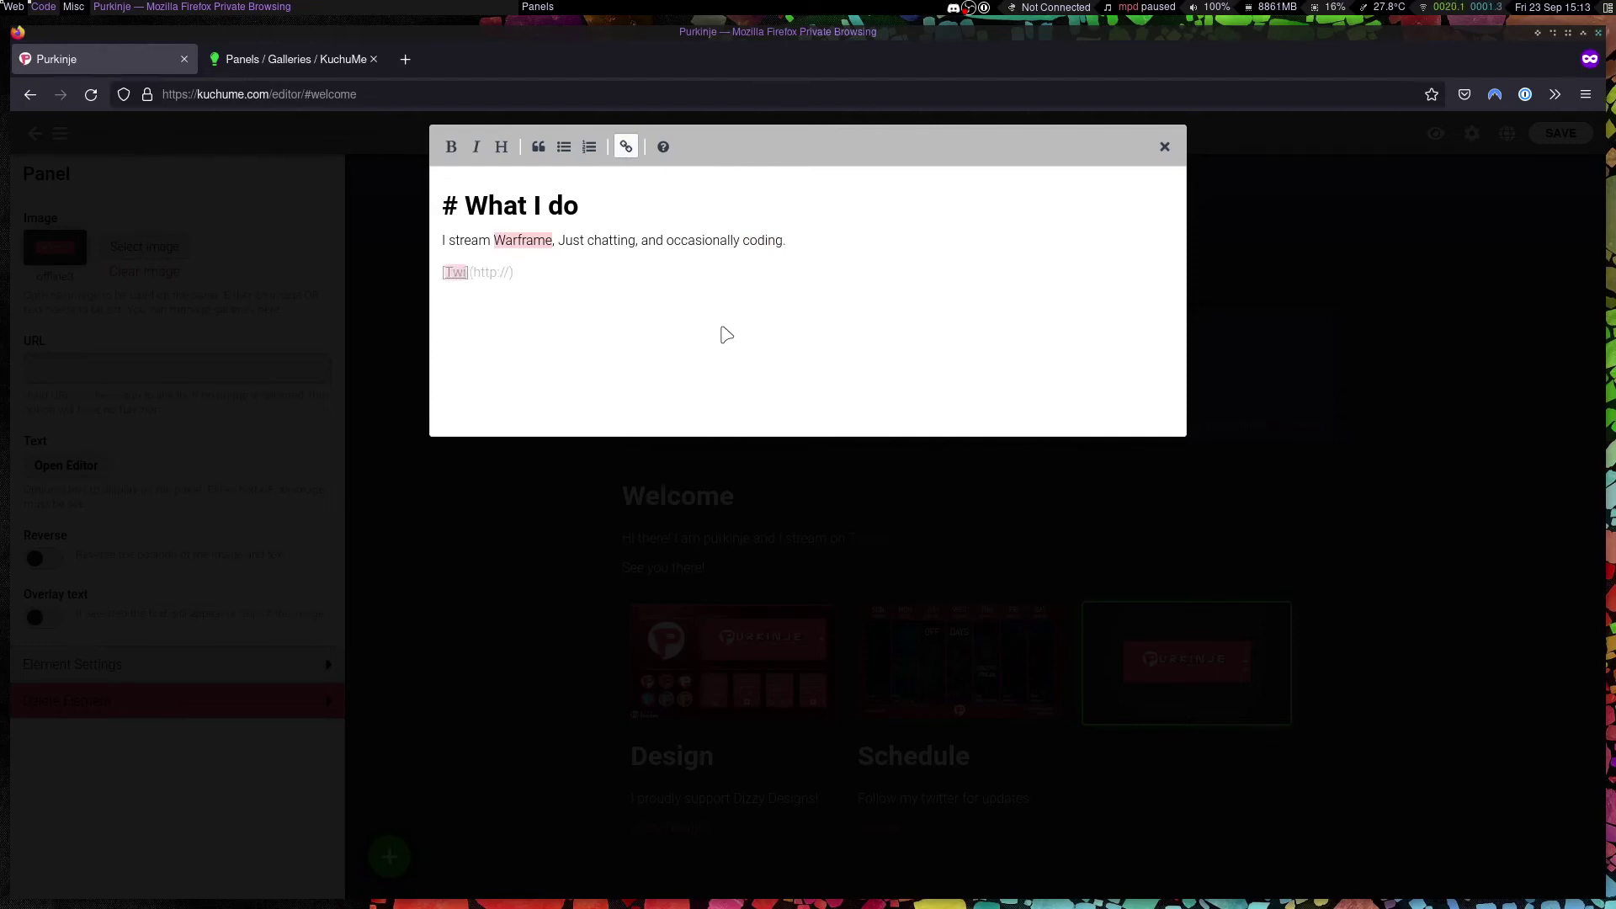
text(tch)
click(530, 271)
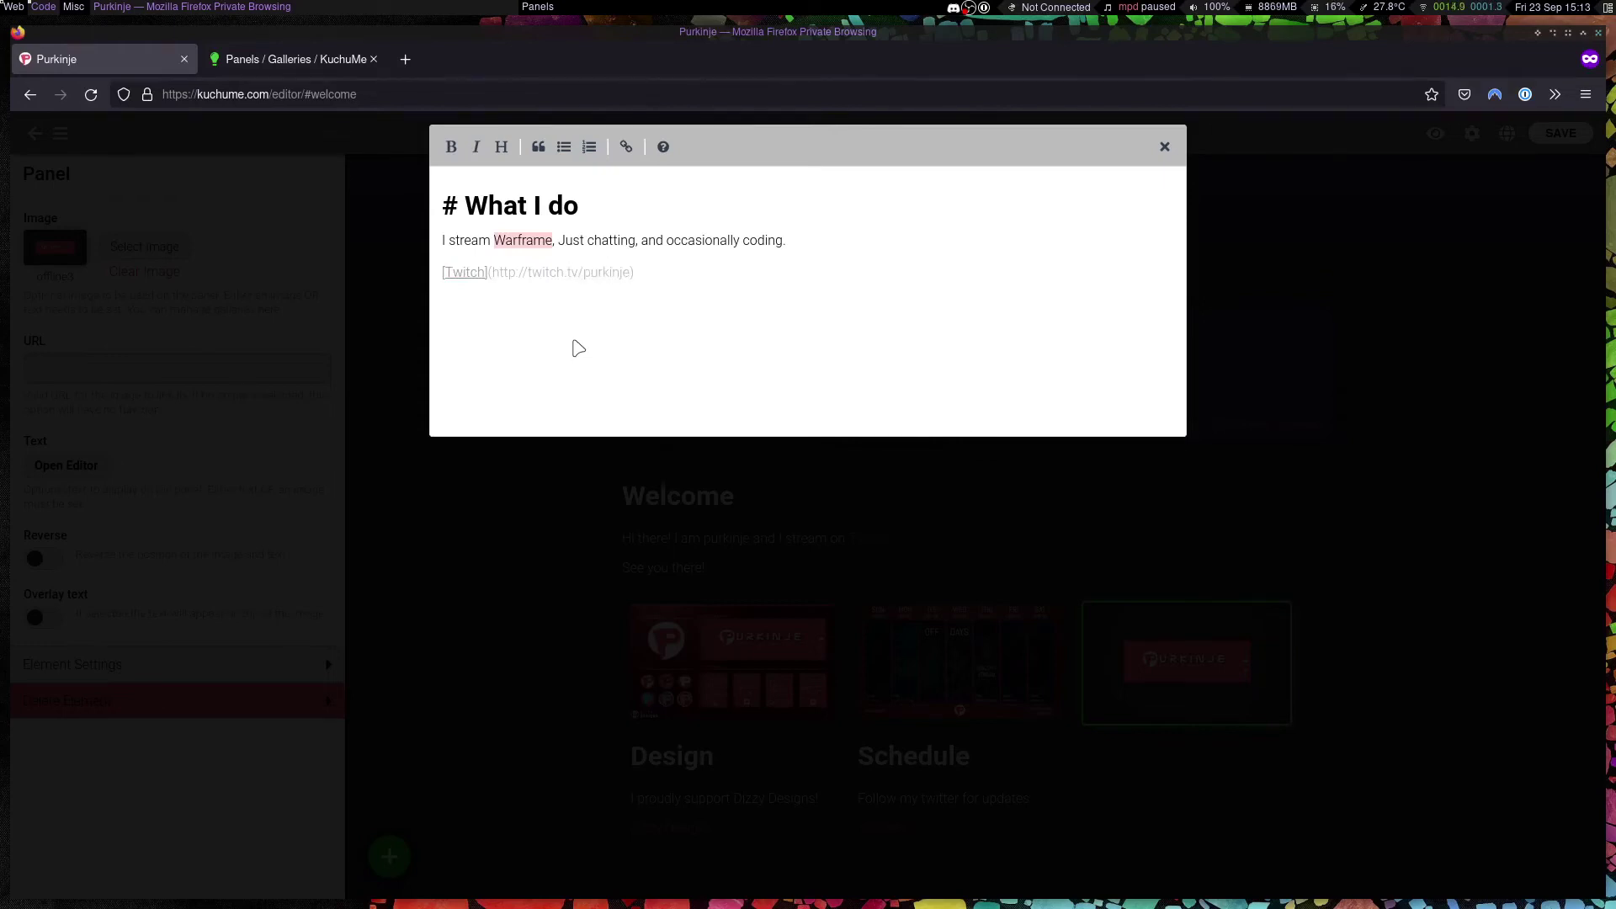
click(1165, 146)
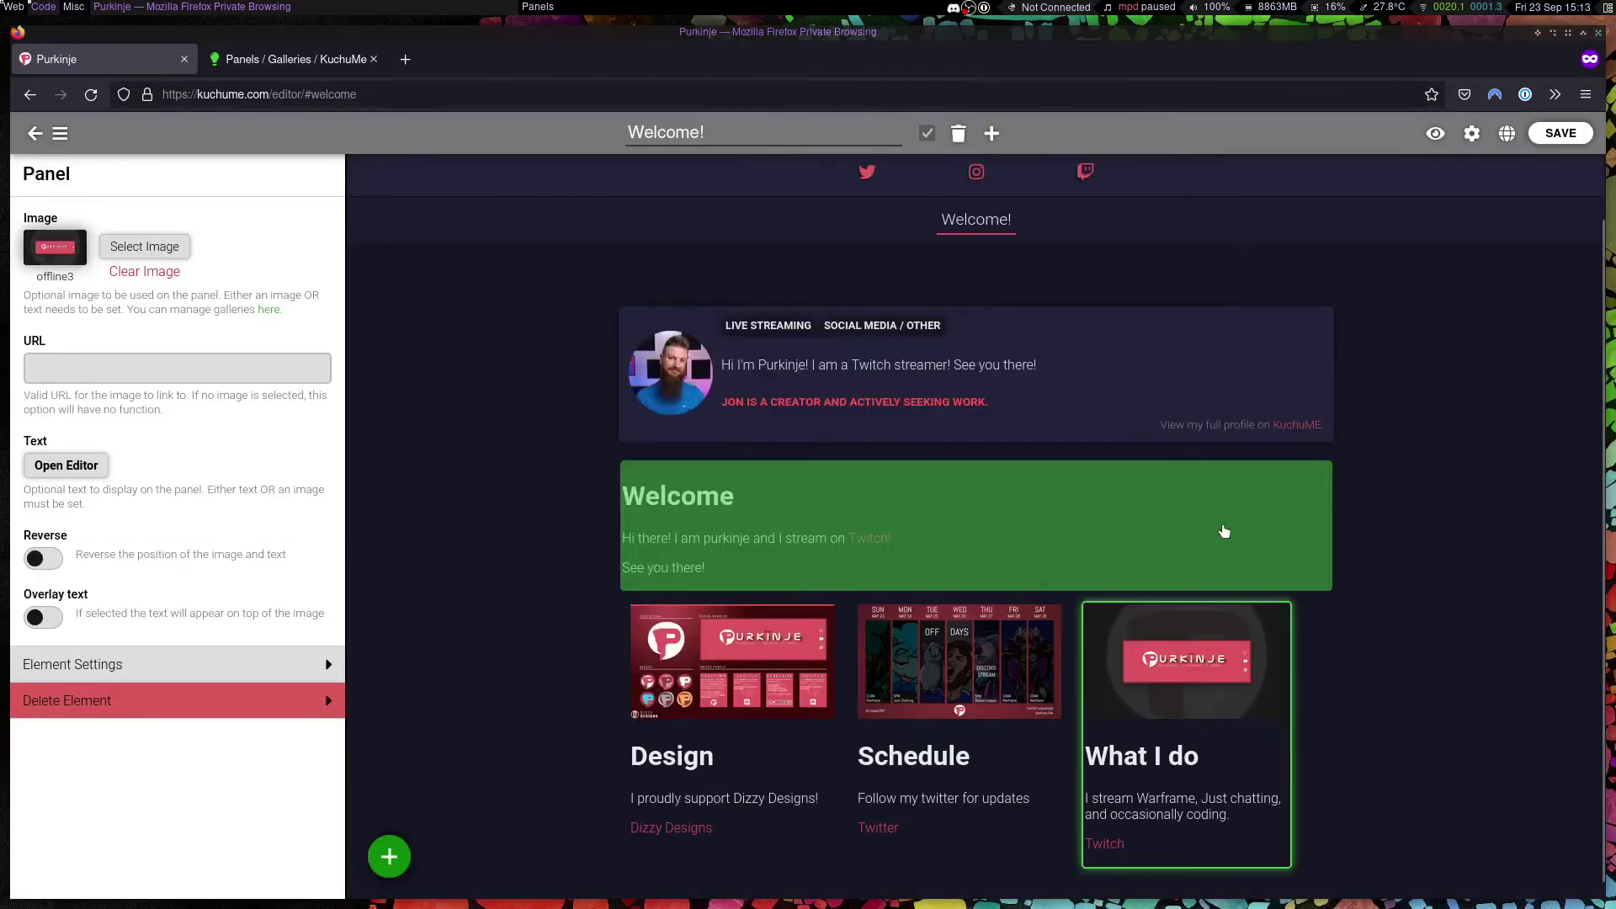
- Save the site, create a tab named Emotes, and switch between it and Welcome!
scroll(1048, 539, up, 2)
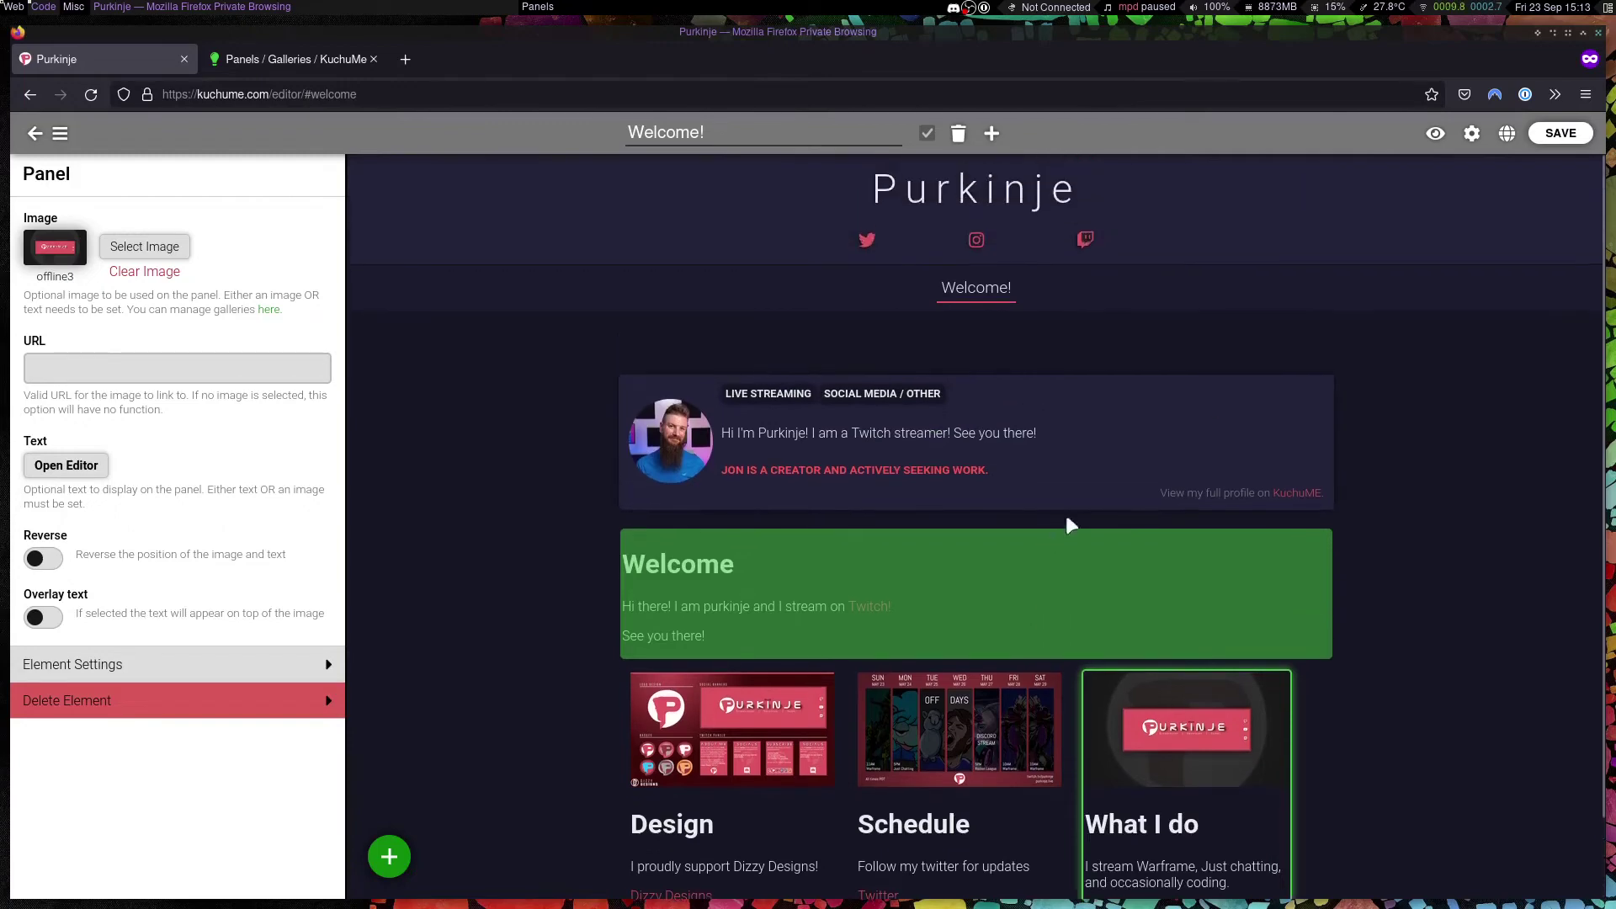
click(1542, 148)
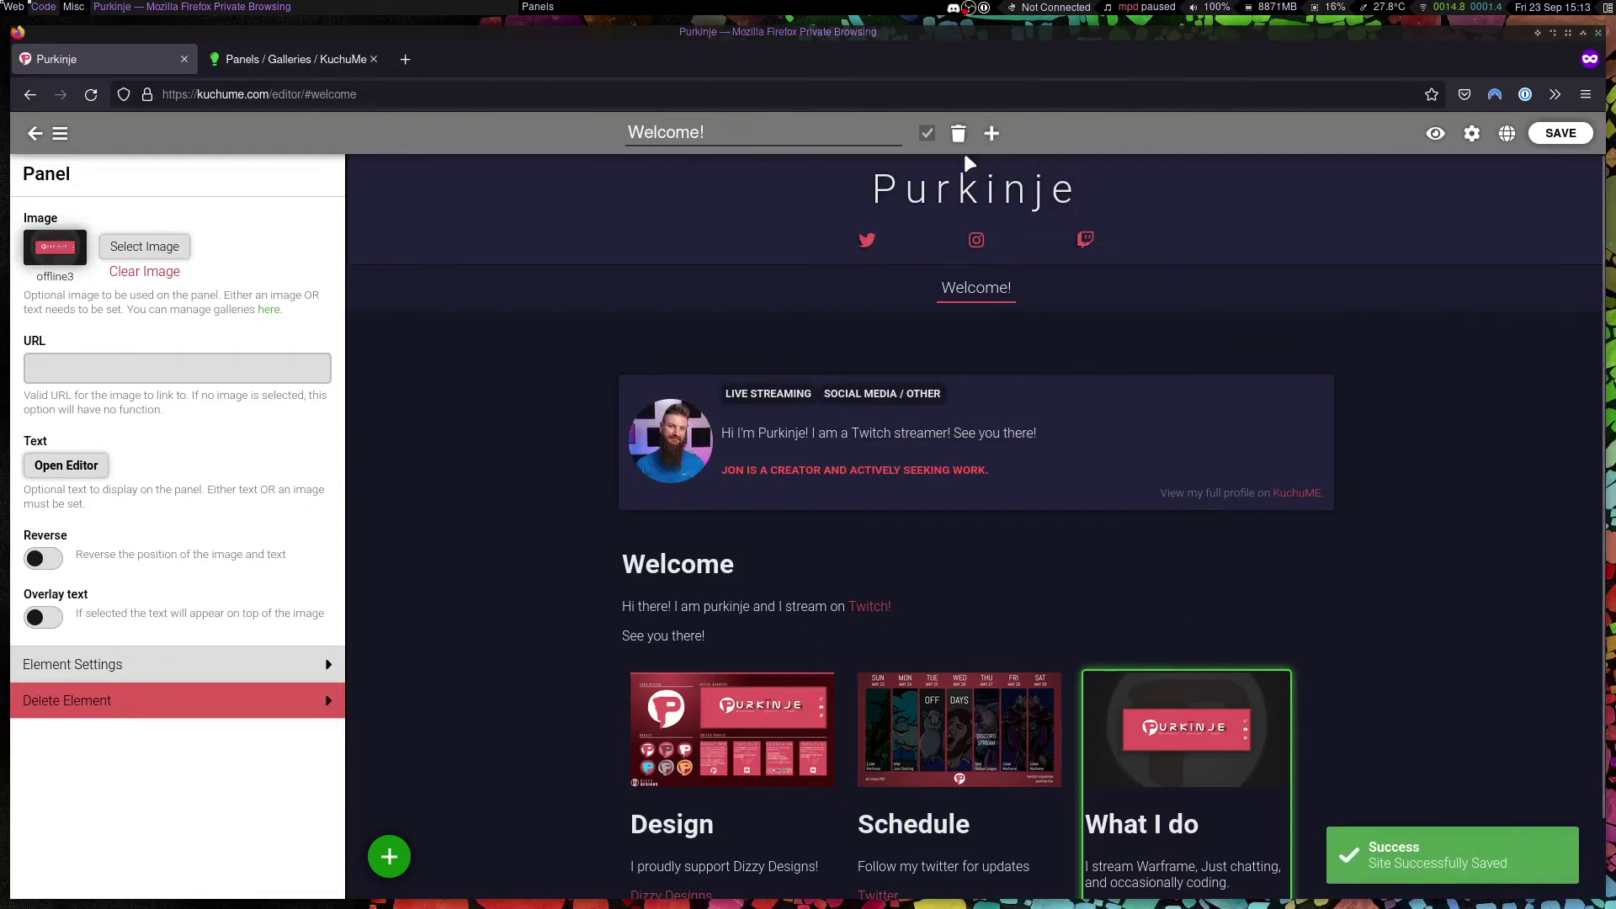
click(994, 133)
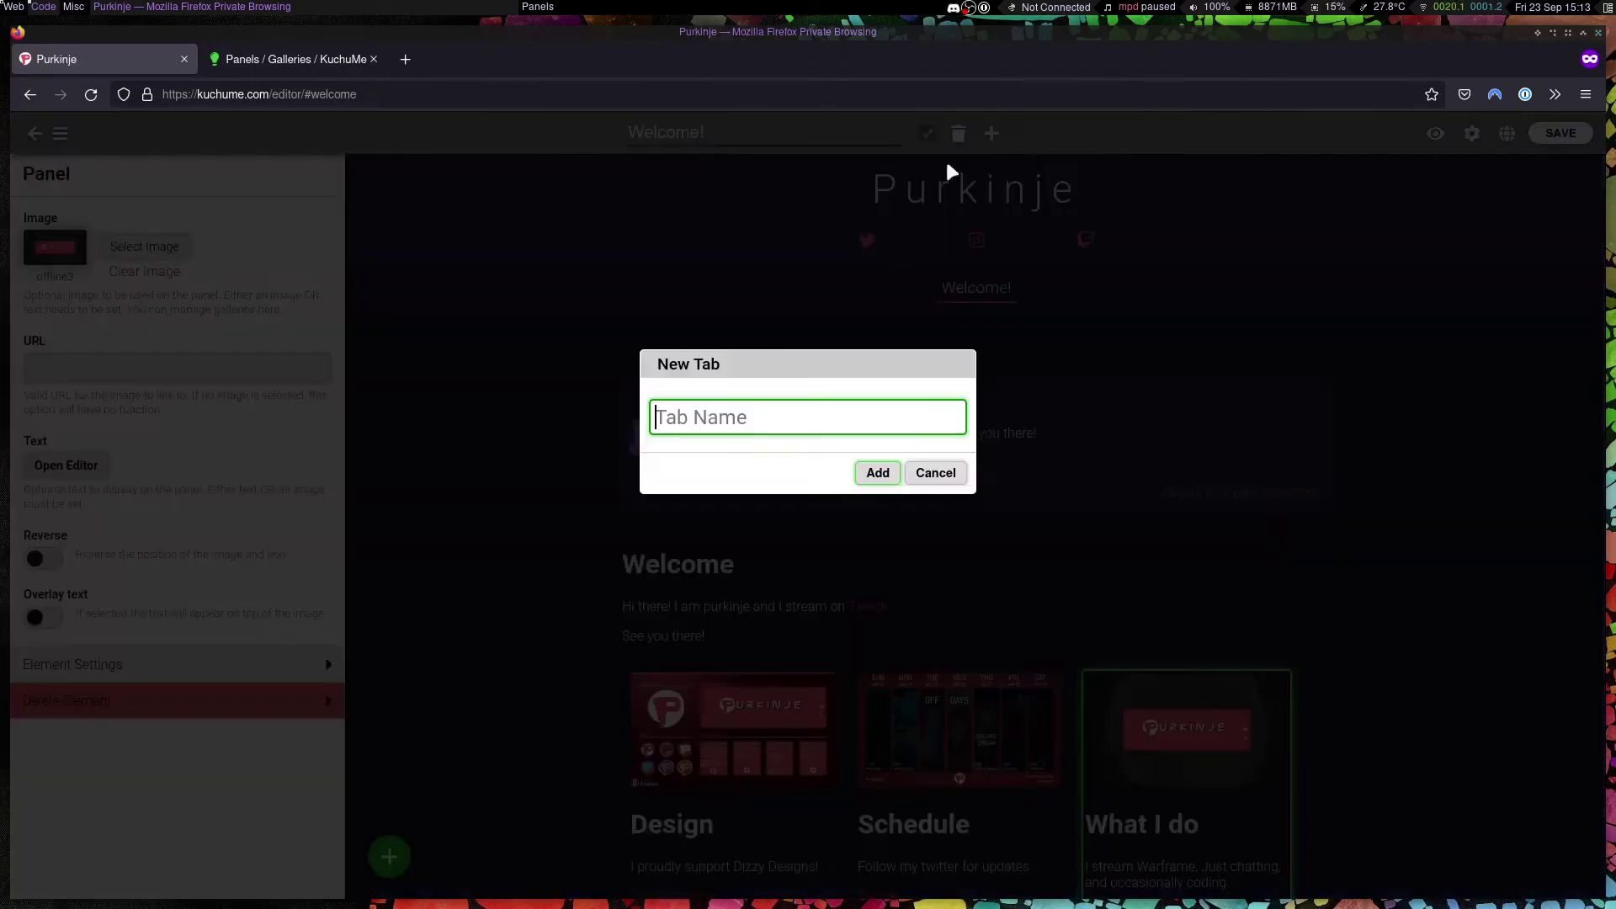
text(Emotes)
key(Return)
click(949, 286)
click(1021, 299)
click(956, 294)
- Add a trial slideshow on the Emotes tab using the Emotes gallery
click(999, 298)
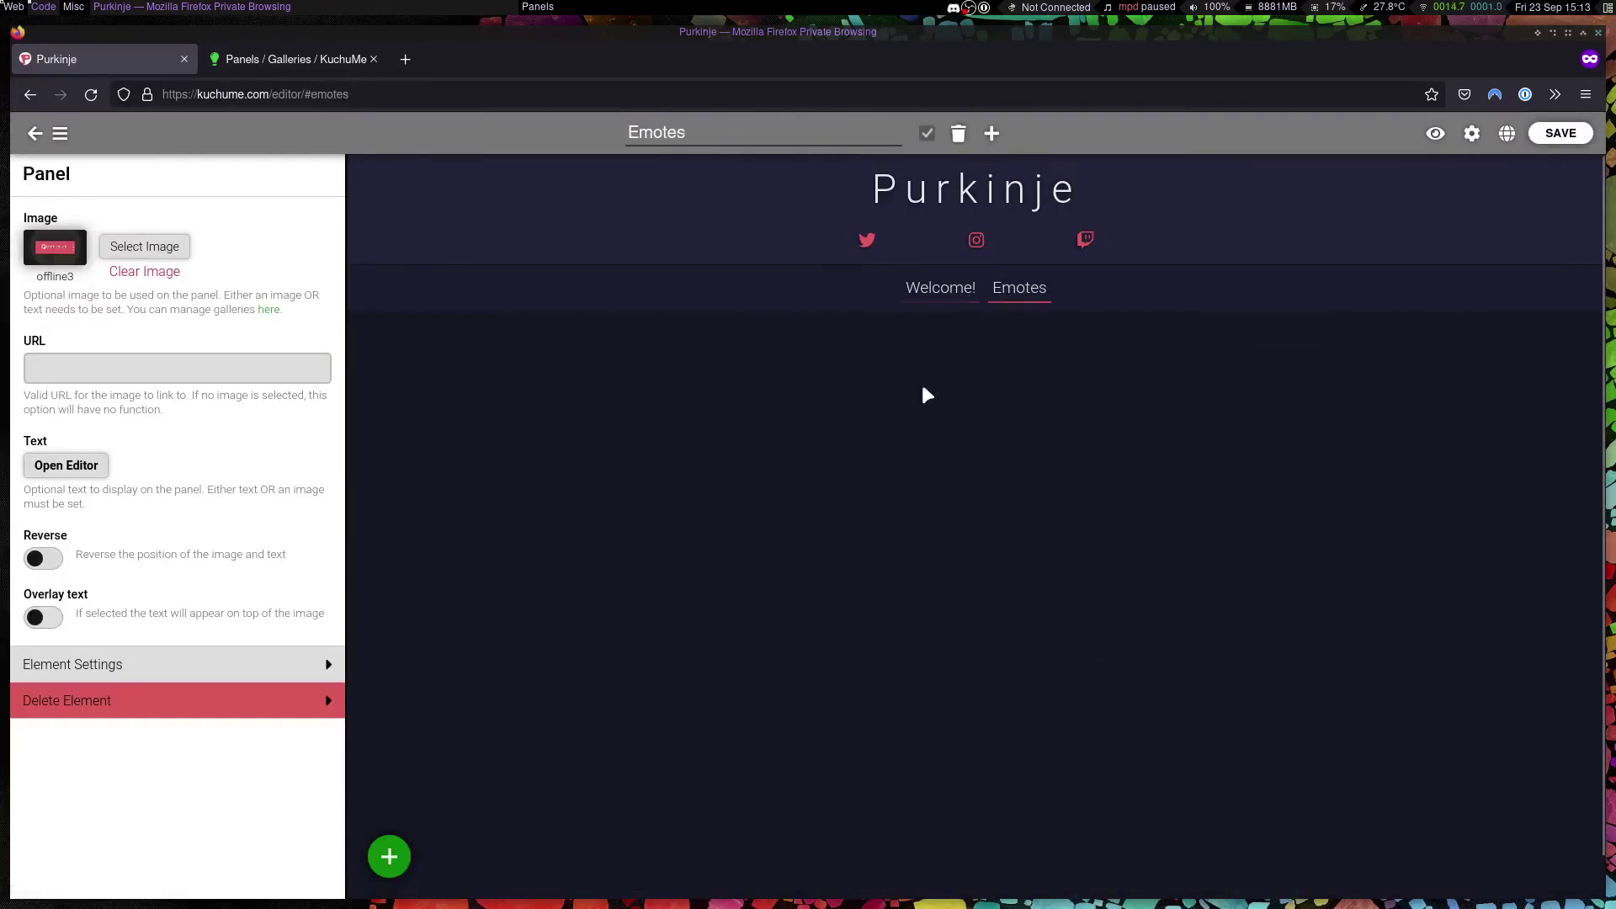
click(383, 864)
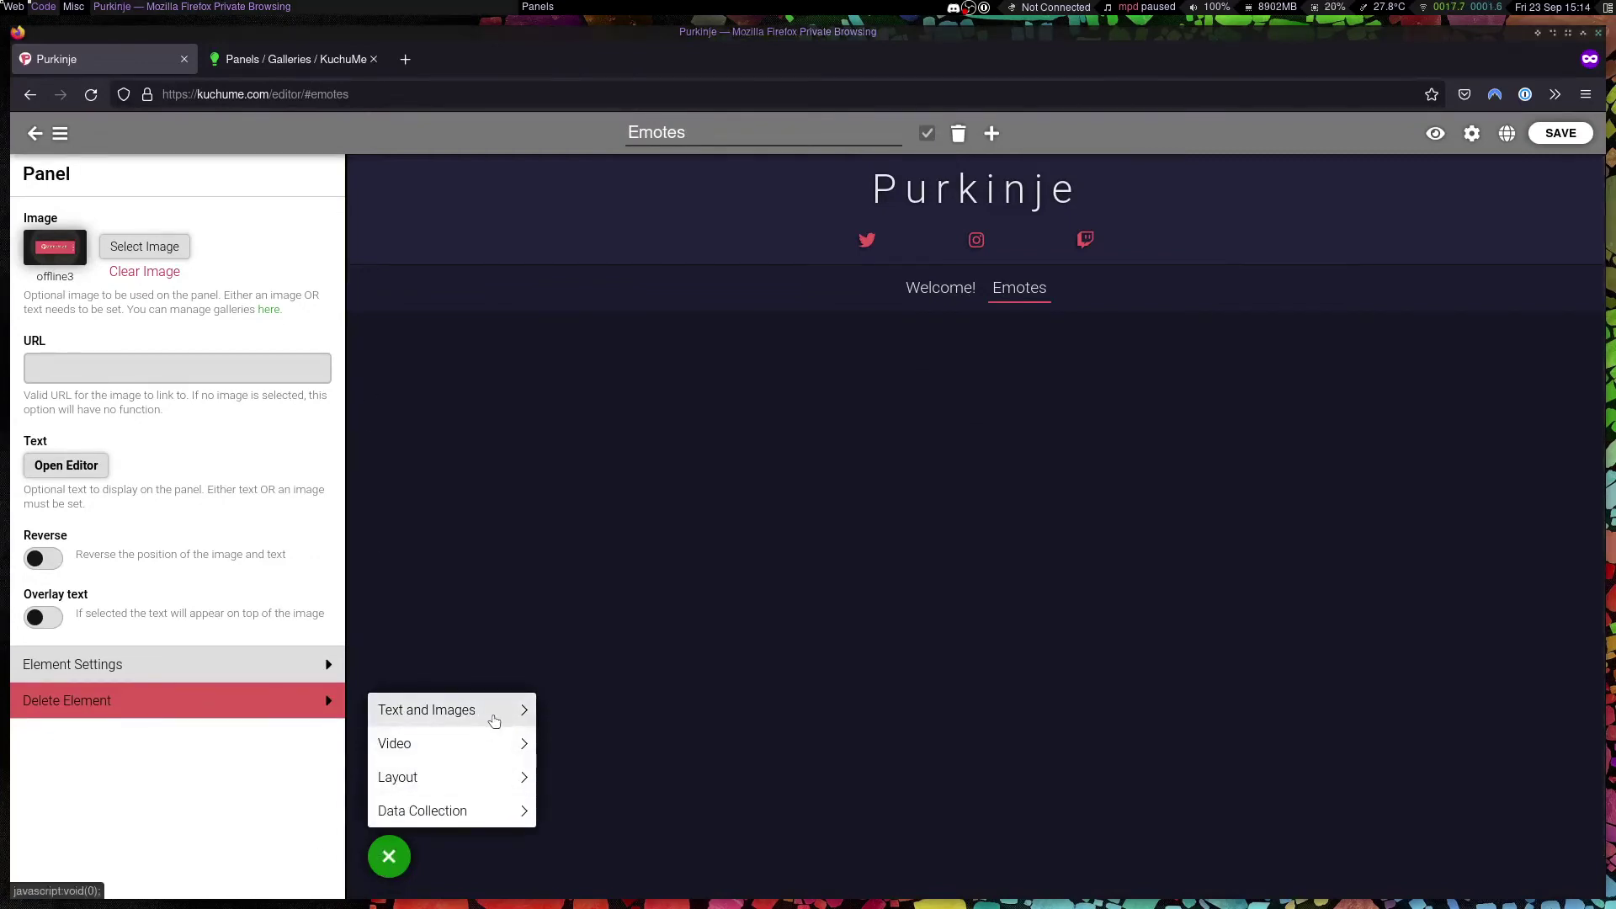
click(494, 720)
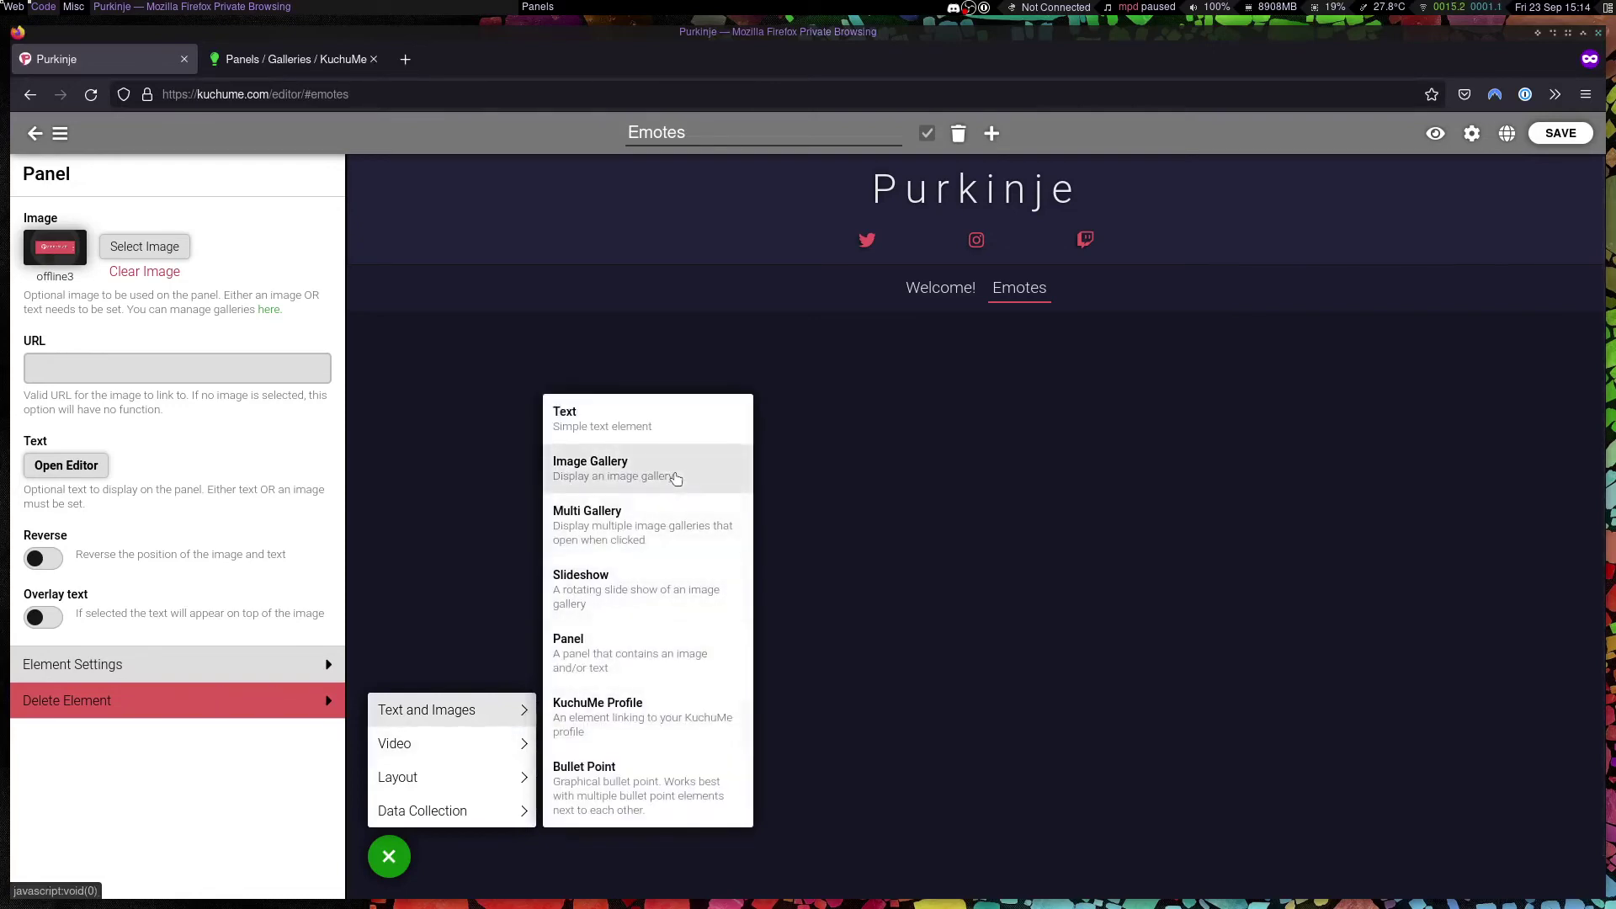
click(624, 594)
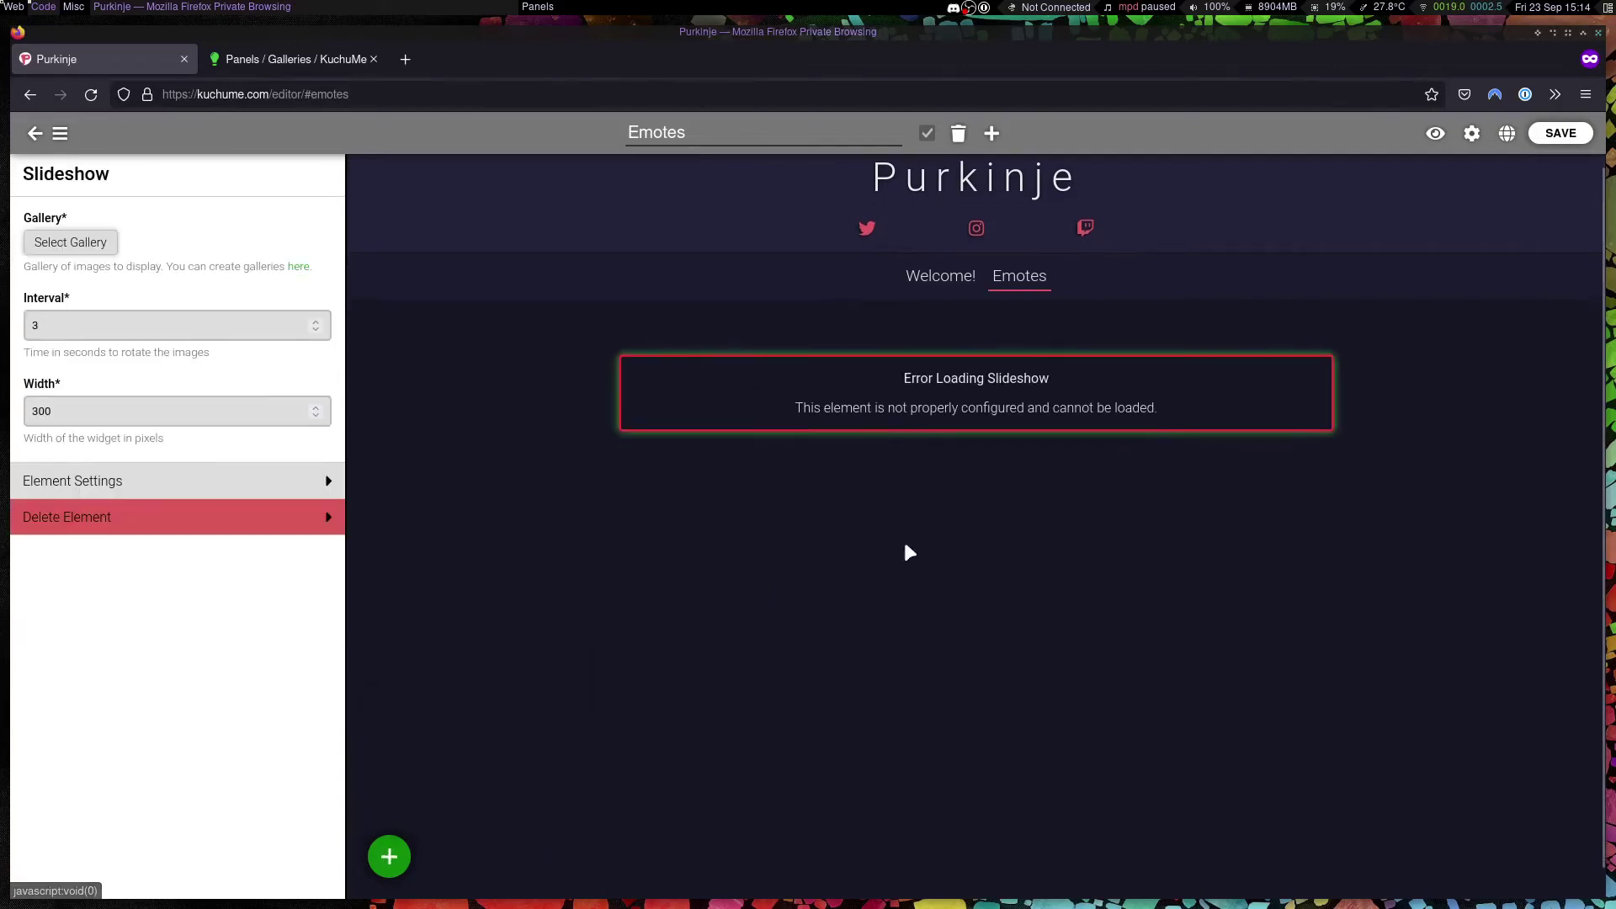
click(103, 251)
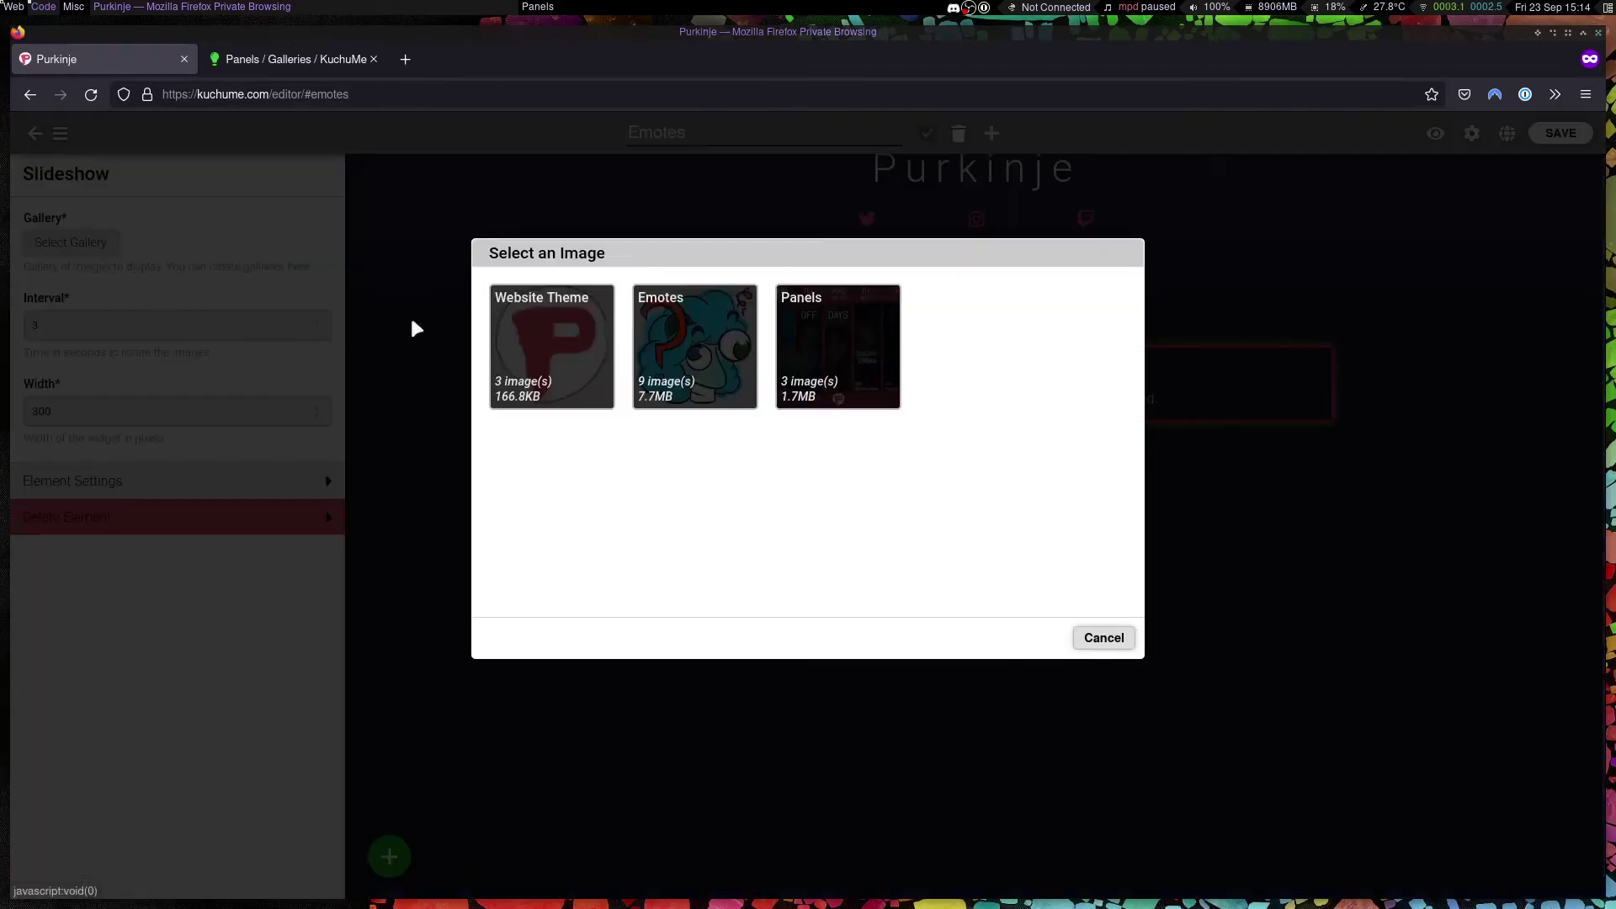
click(661, 332)
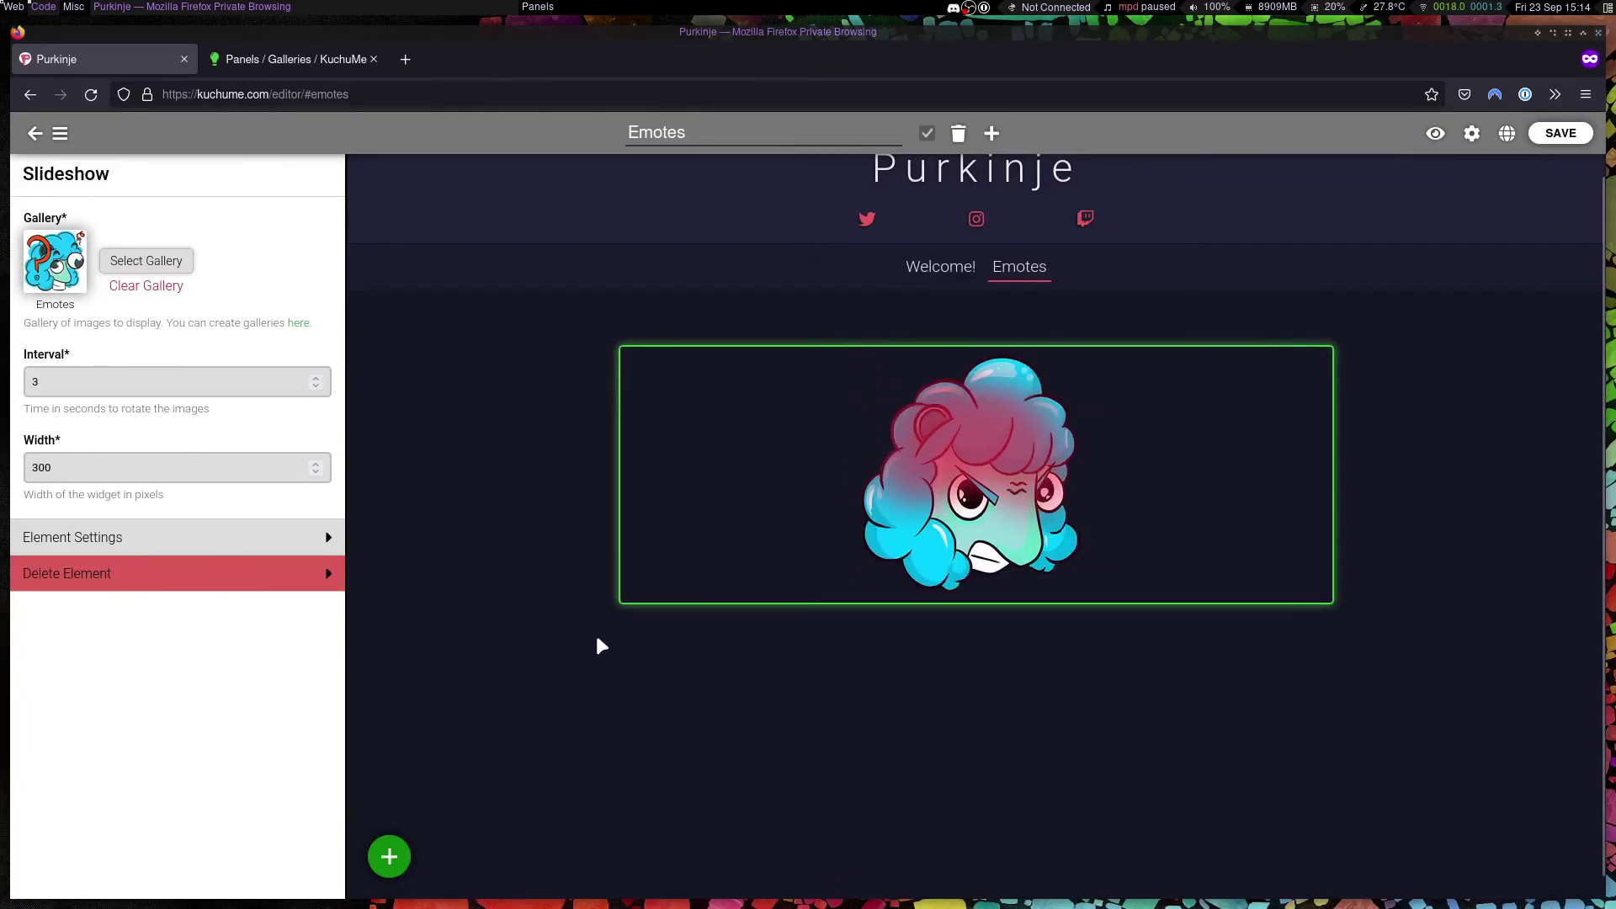
- Delete the slideshow element and reopen the add-element choices
click(119, 575)
click(173, 626)
click(850, 469)
click(389, 856)
- Add an Image Gallery element to the Emotes tab showing the Emotes gallery
mouse_move(446, 710)
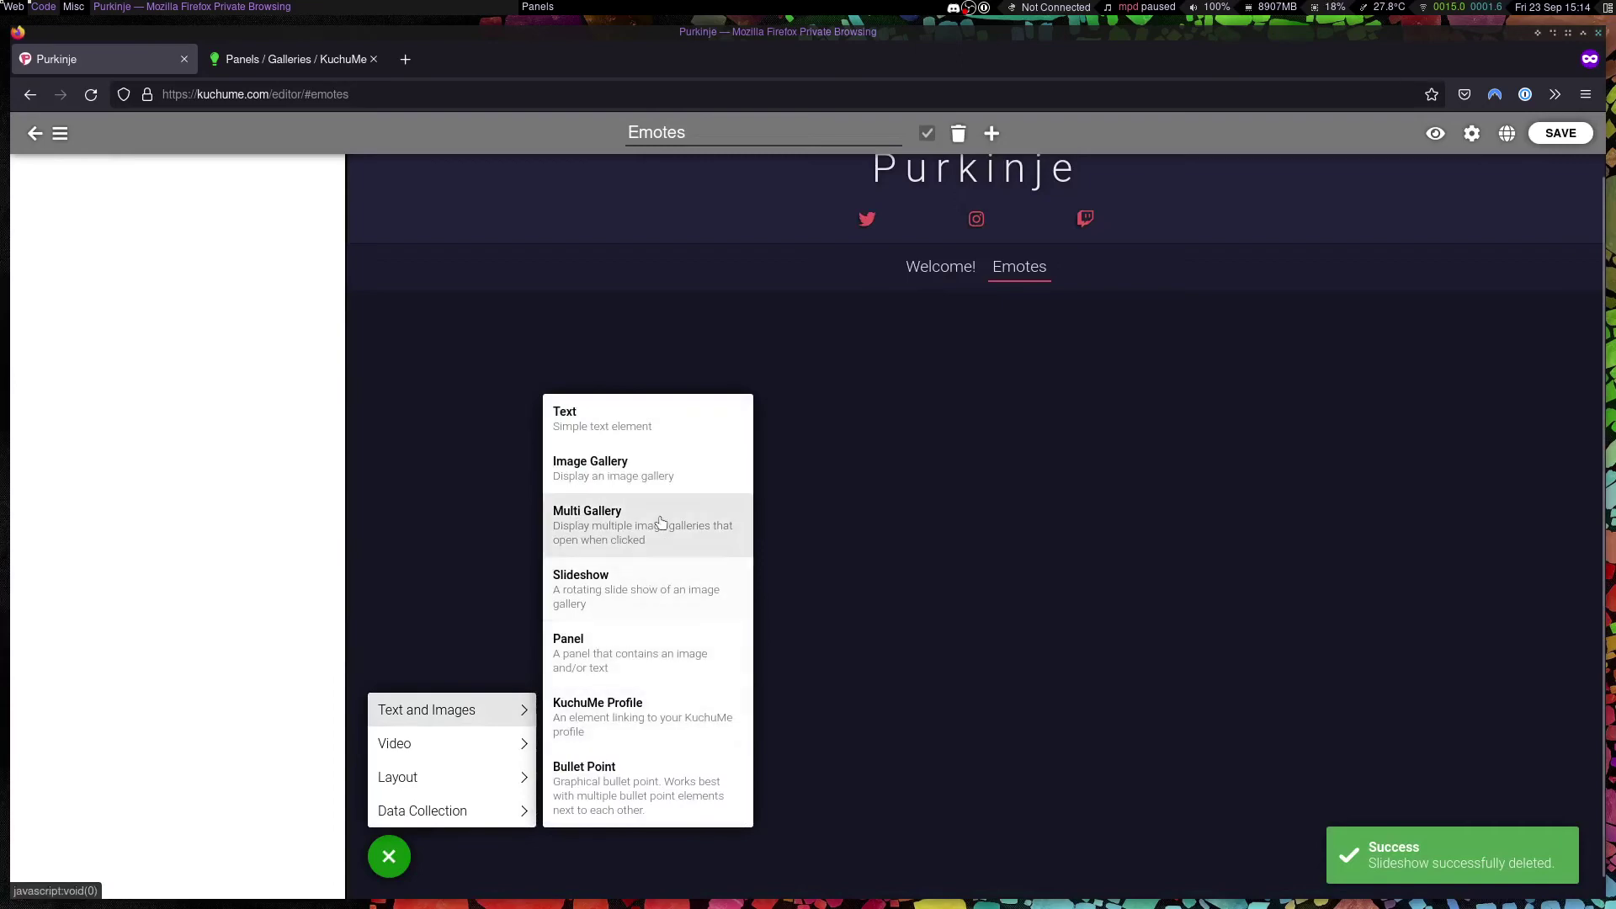
click(667, 468)
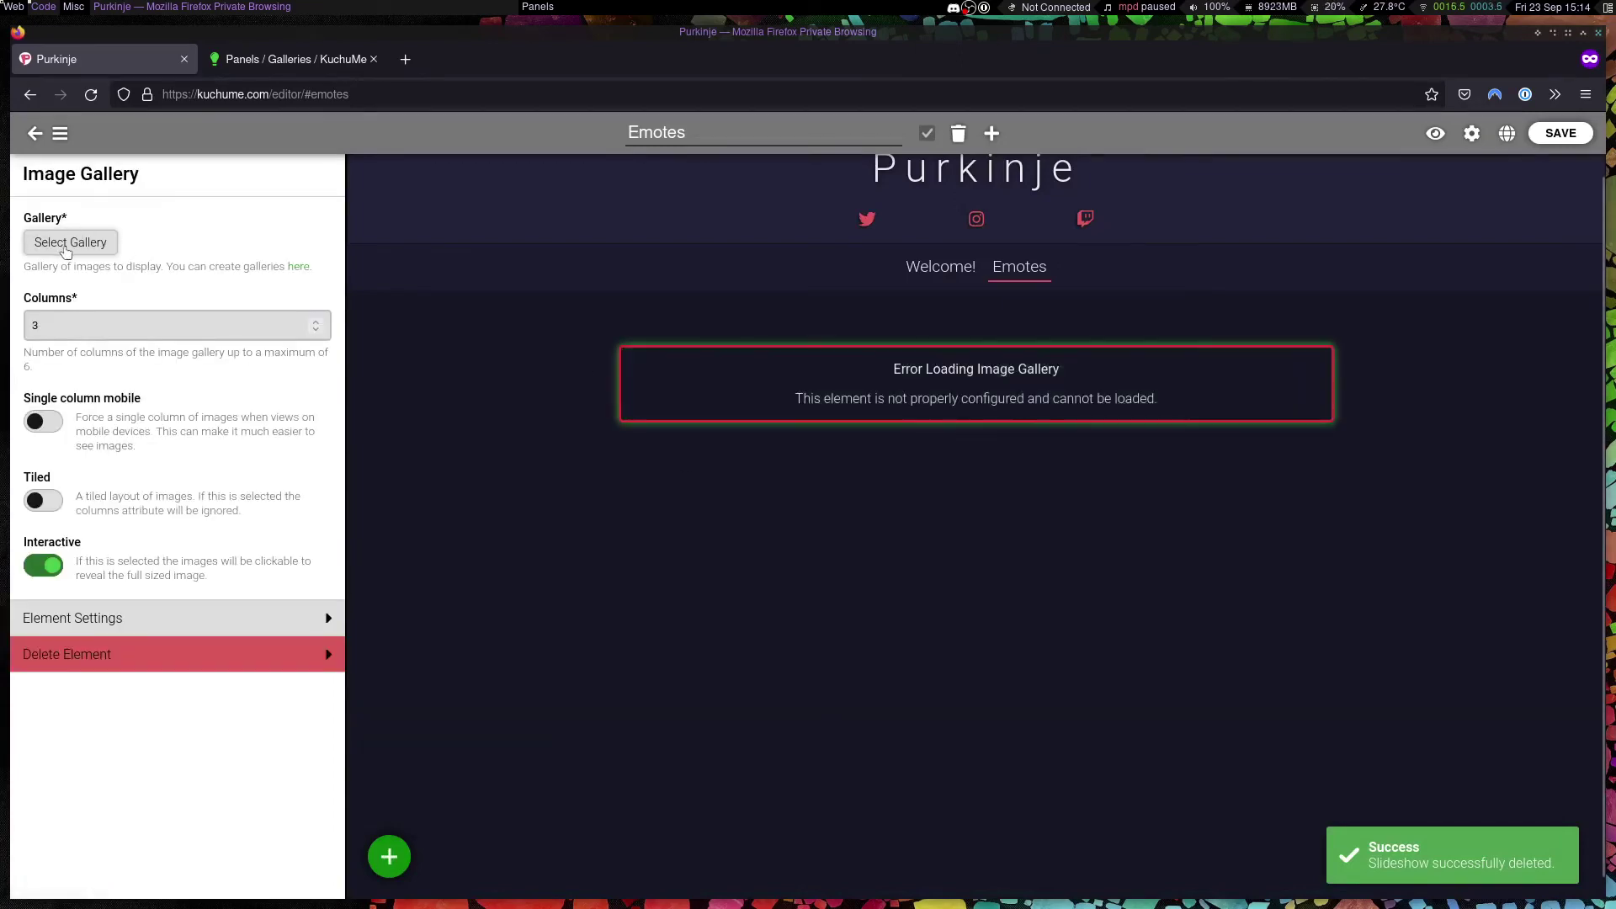
click(65, 244)
click(694, 345)
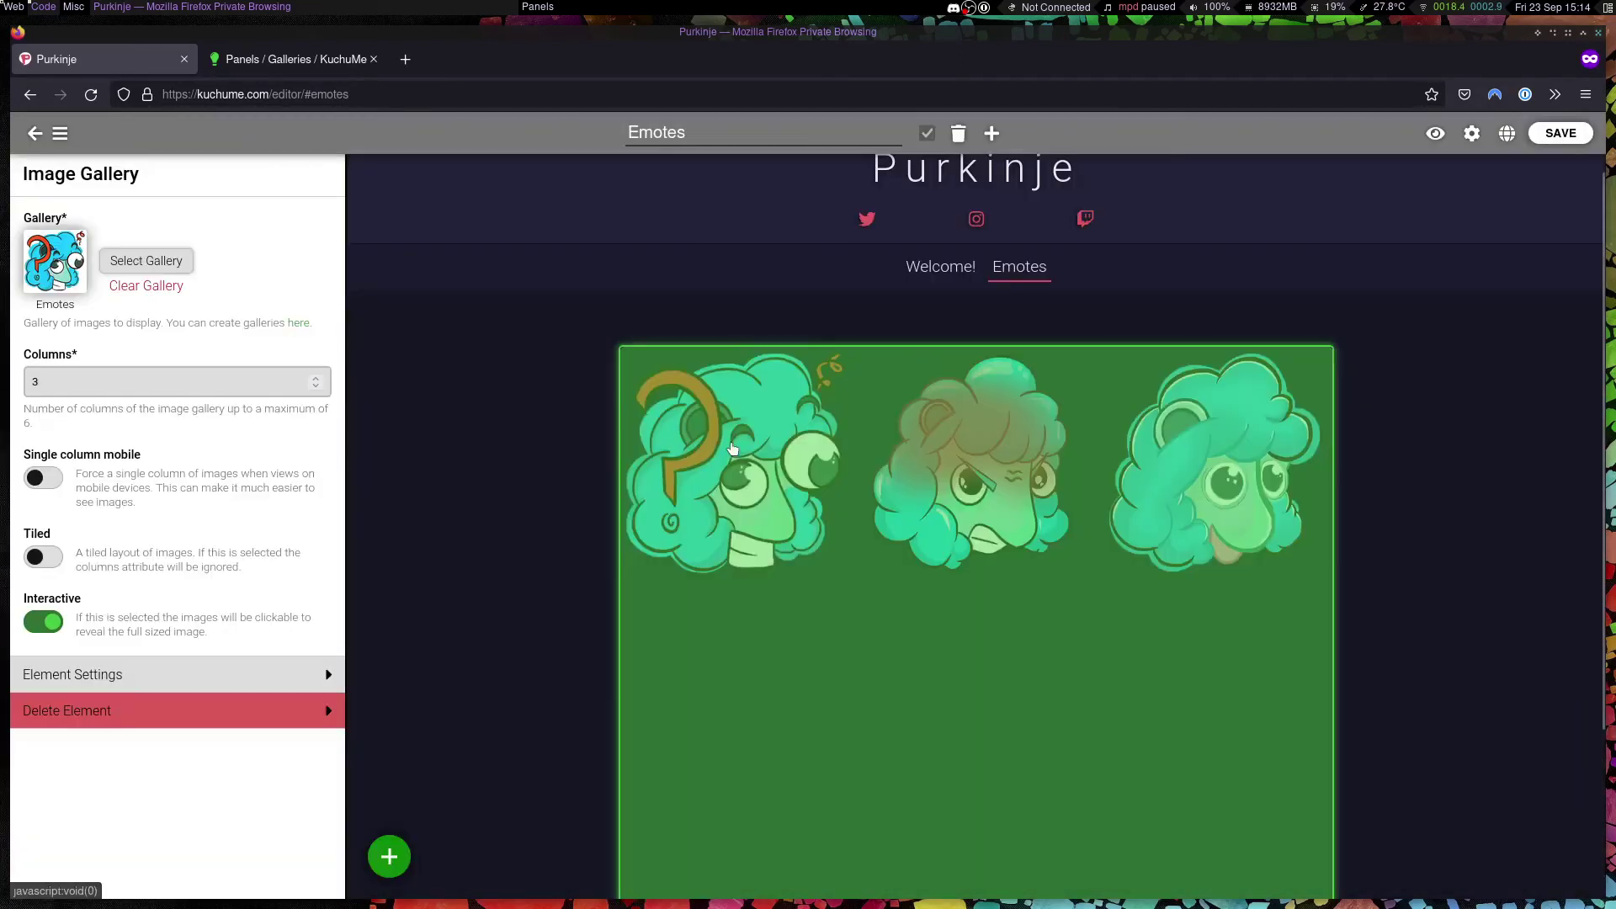
scroll(894, 615, down, 4)
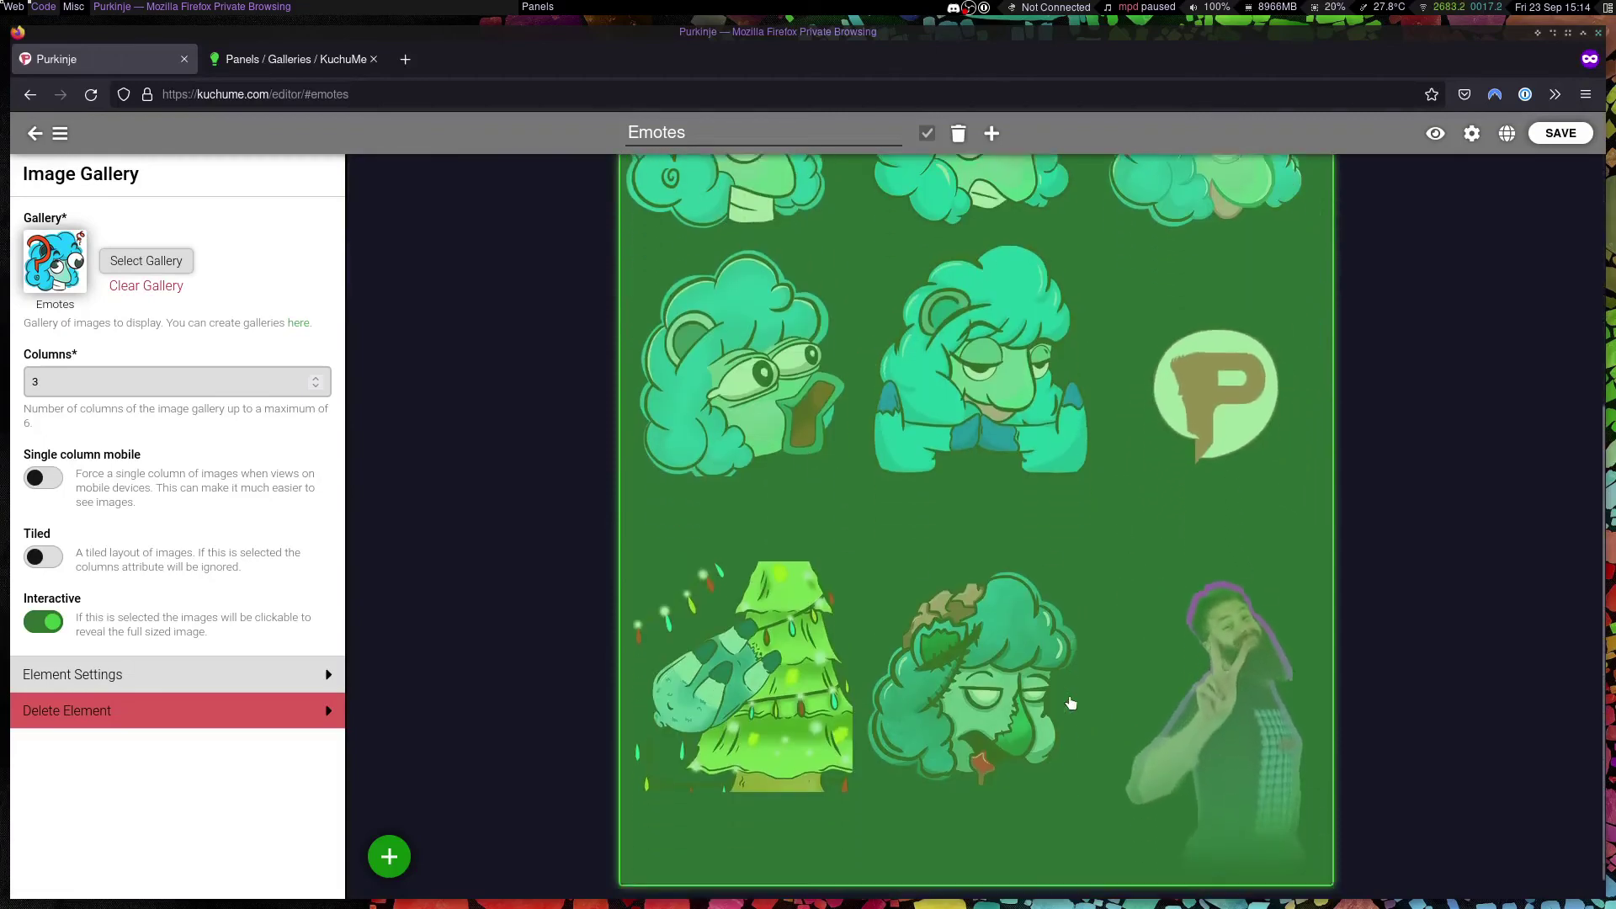
scroll(642, 625, up, 5)
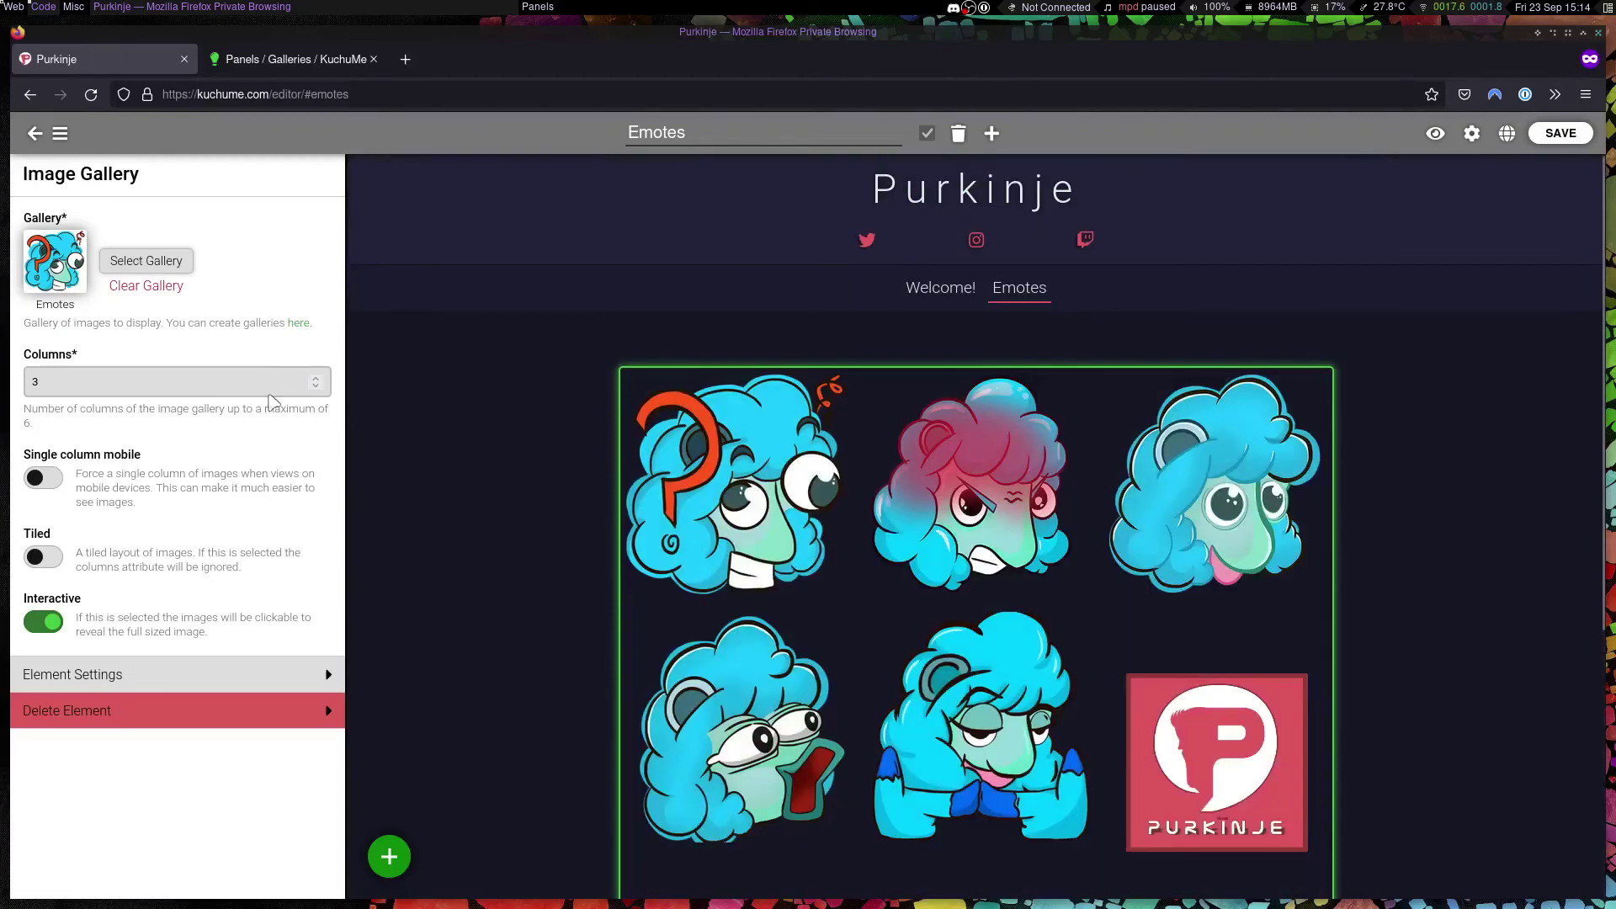
- Set the gallery to 4 columns in a regular grid, with Interactive switched off
click(317, 387)
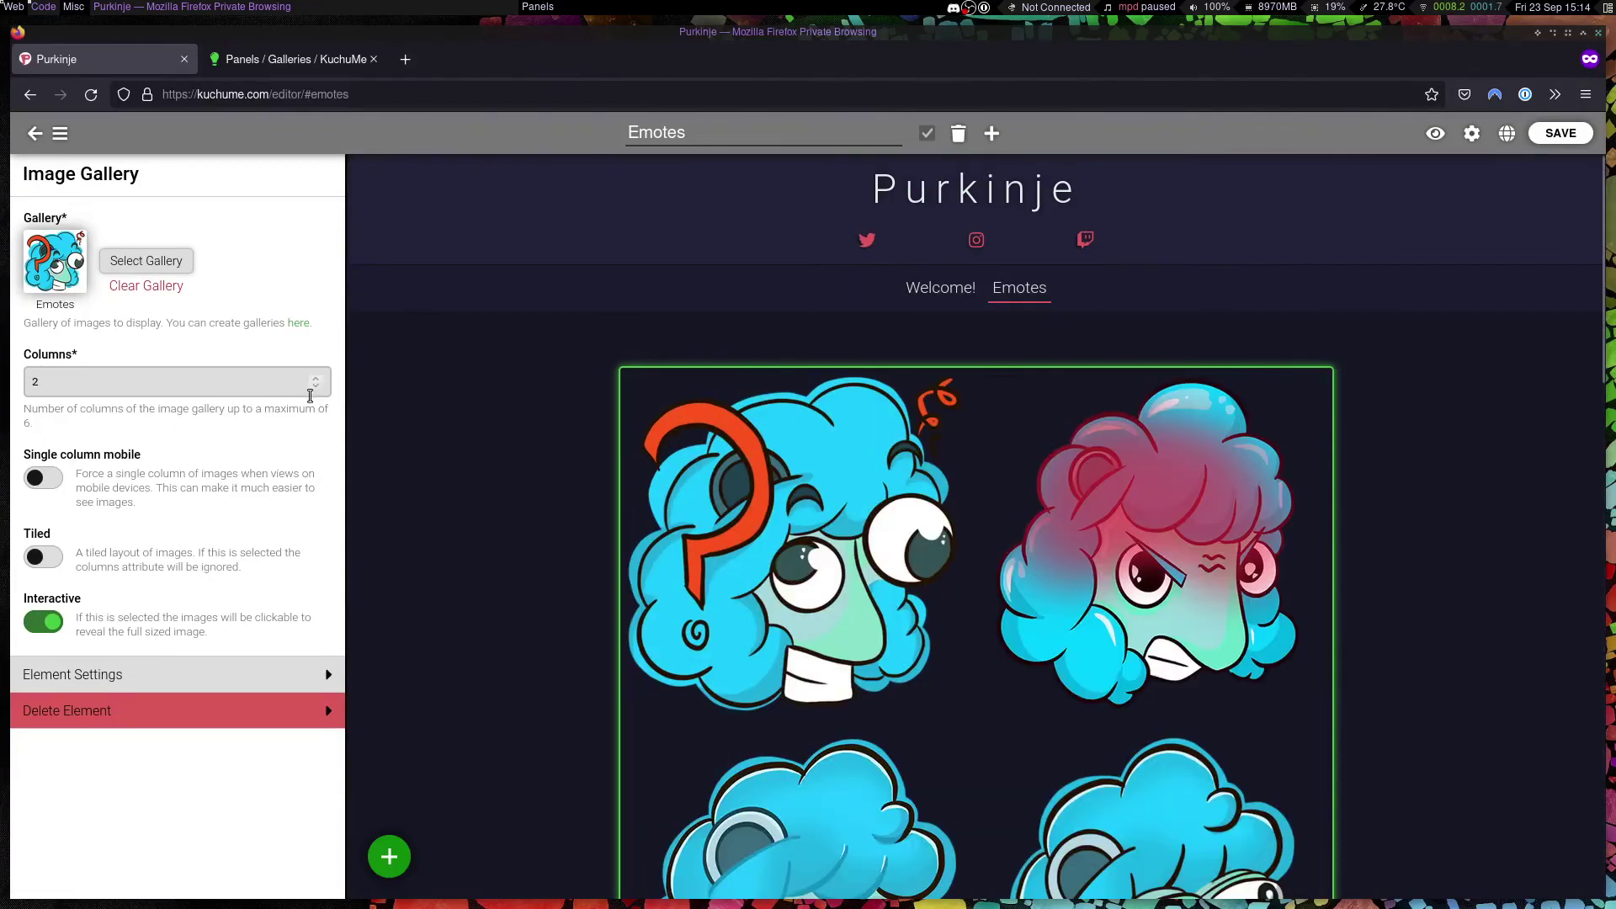
click(314, 389)
click(314, 388)
click(315, 377)
click(316, 377)
click(318, 377)
click(316, 378)
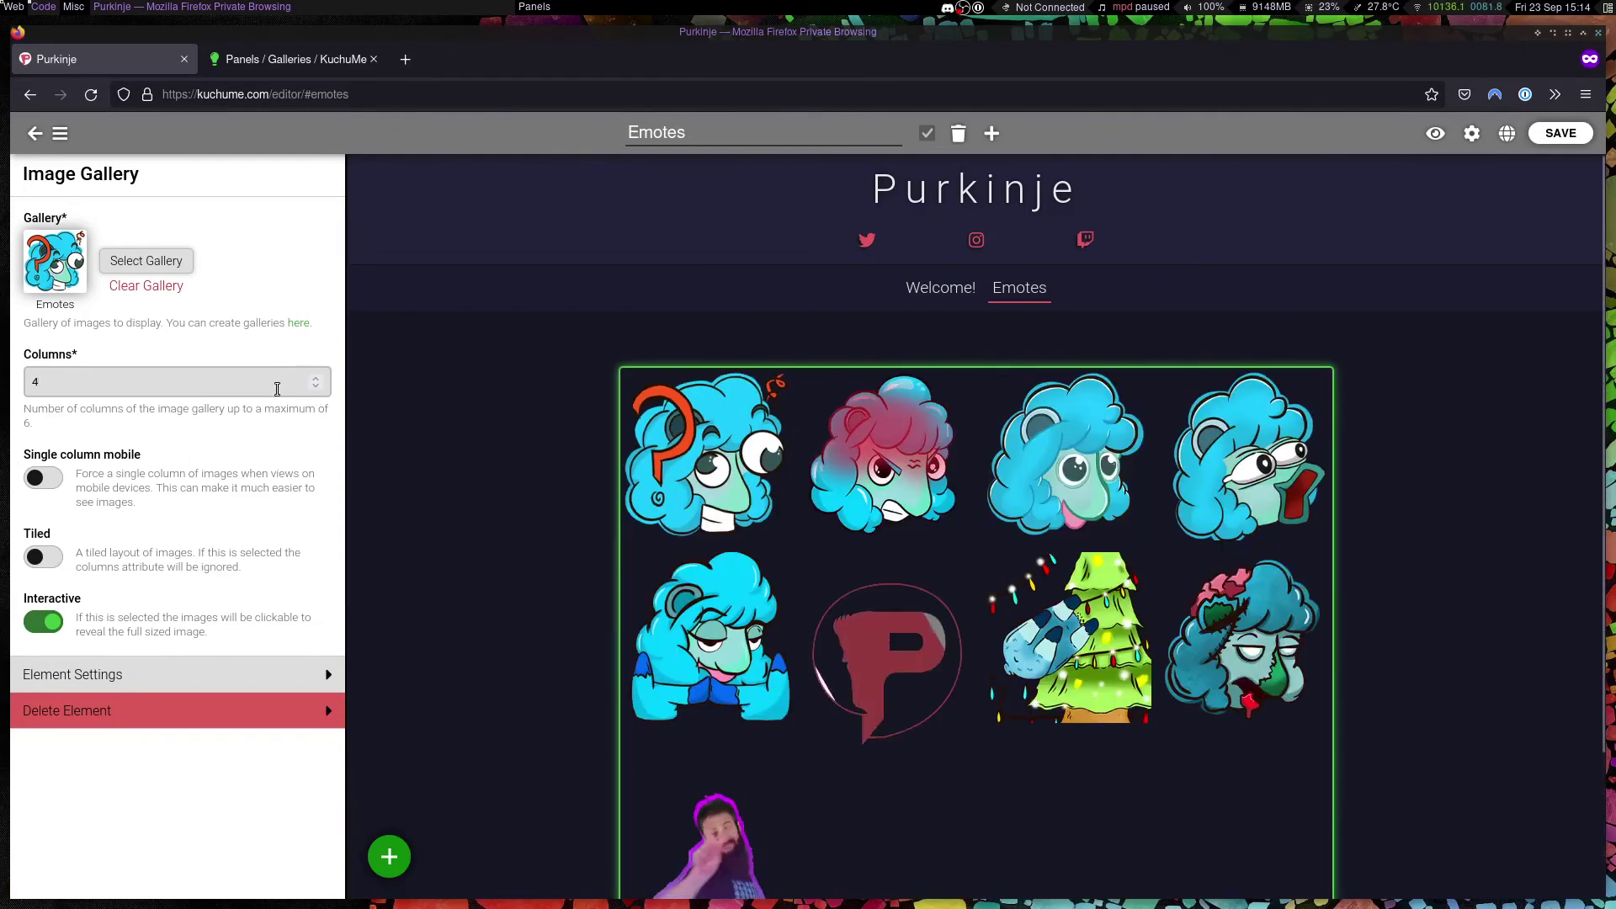
click(53, 557)
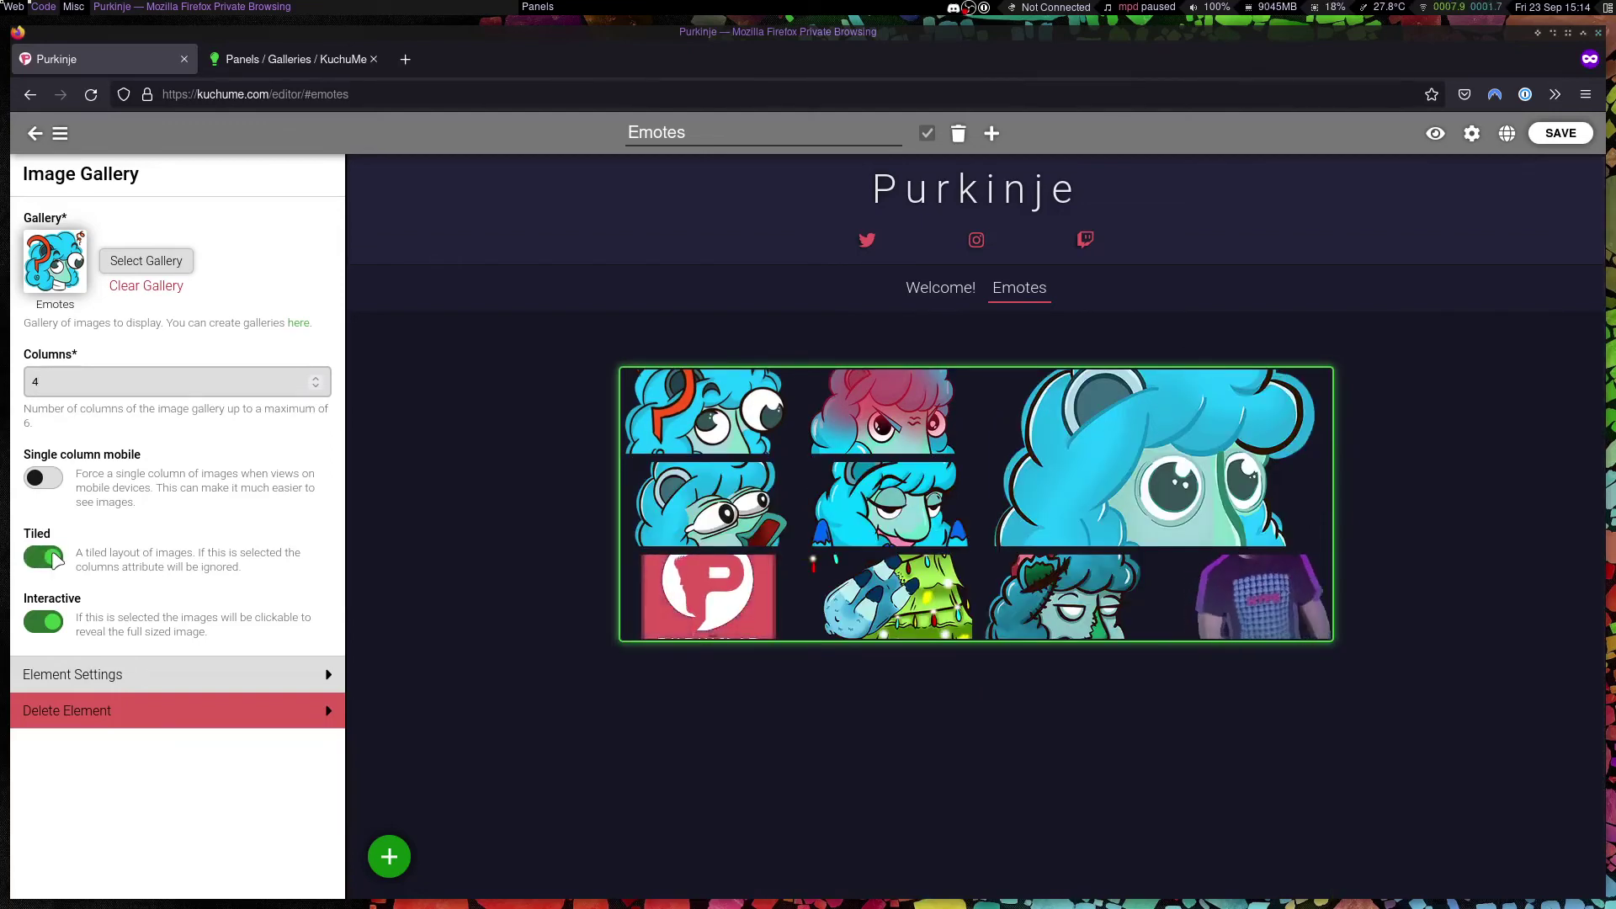
click(53, 558)
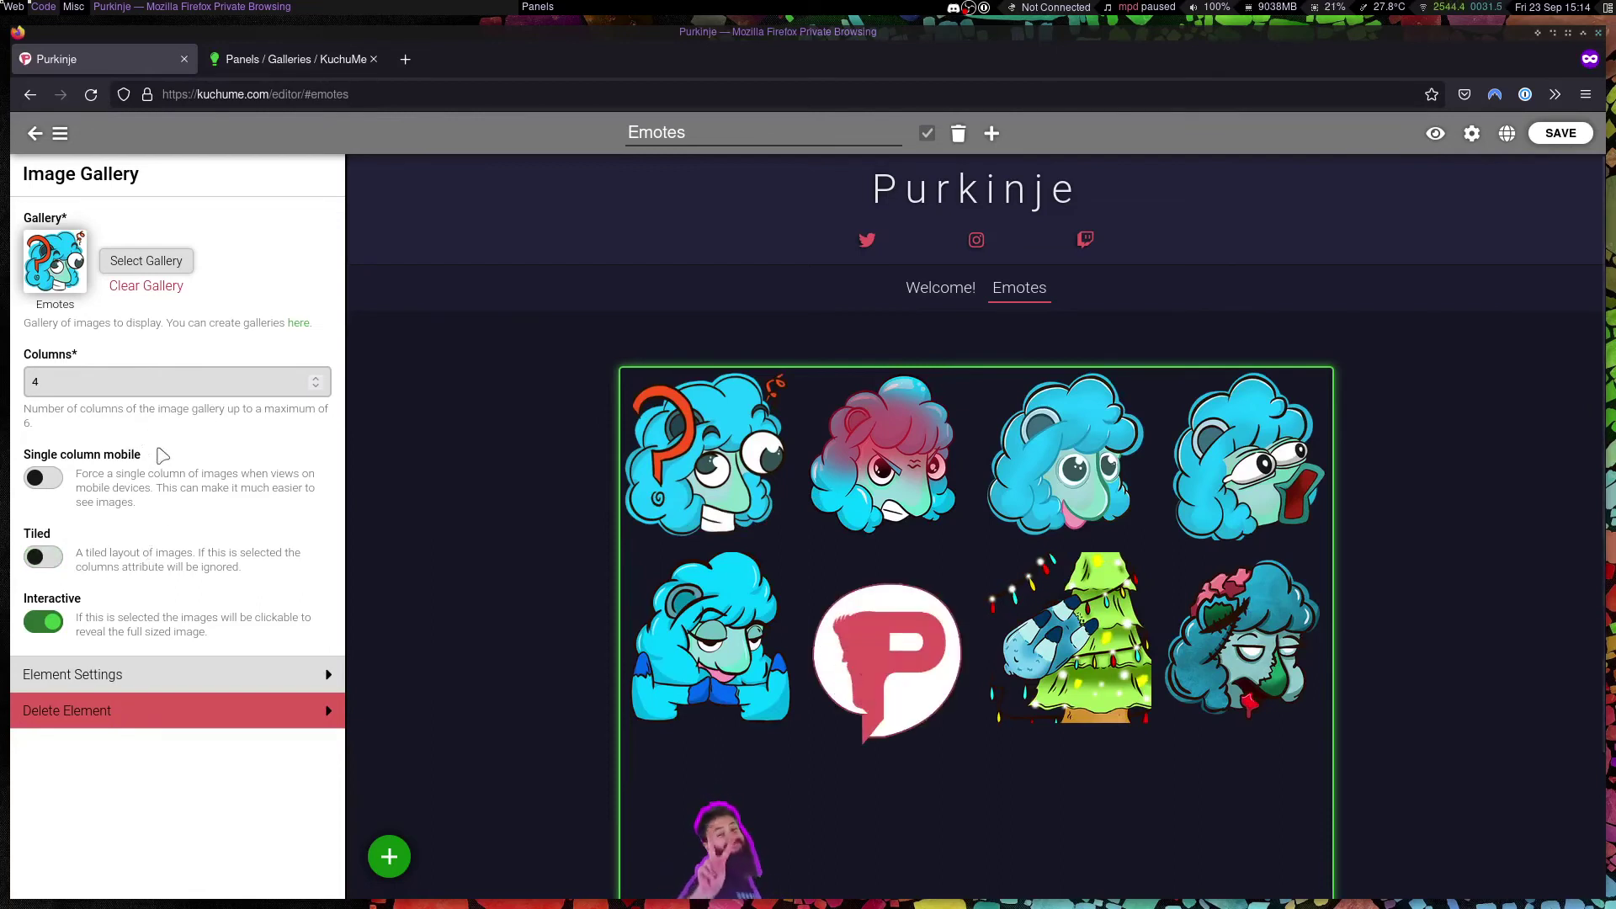
click(55, 480)
click(56, 478)
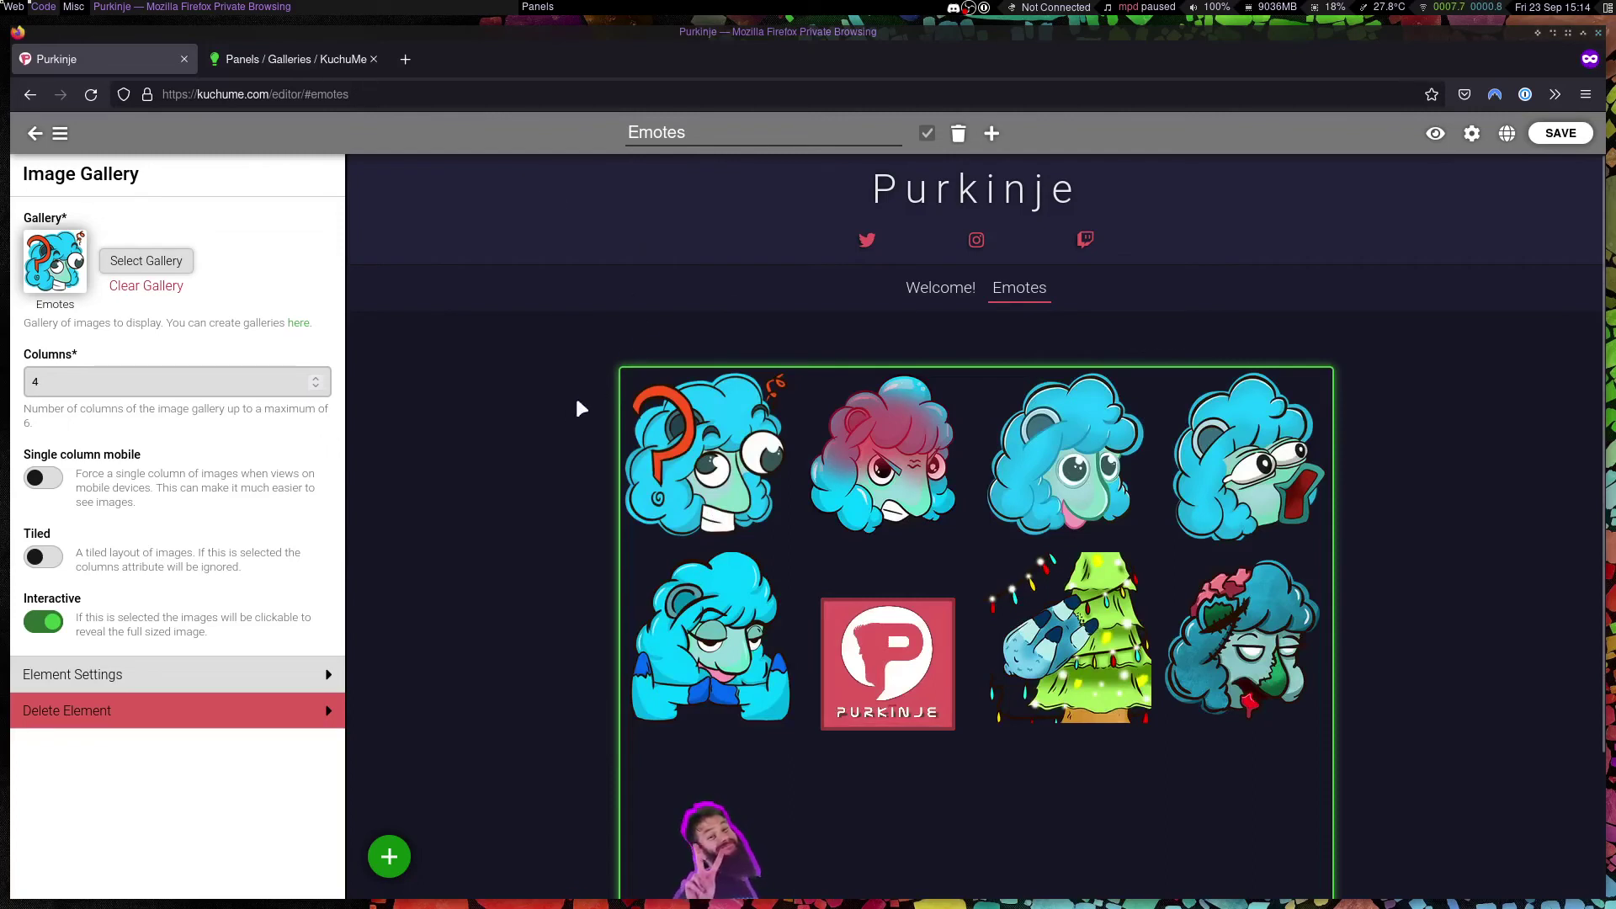
click(49, 622)
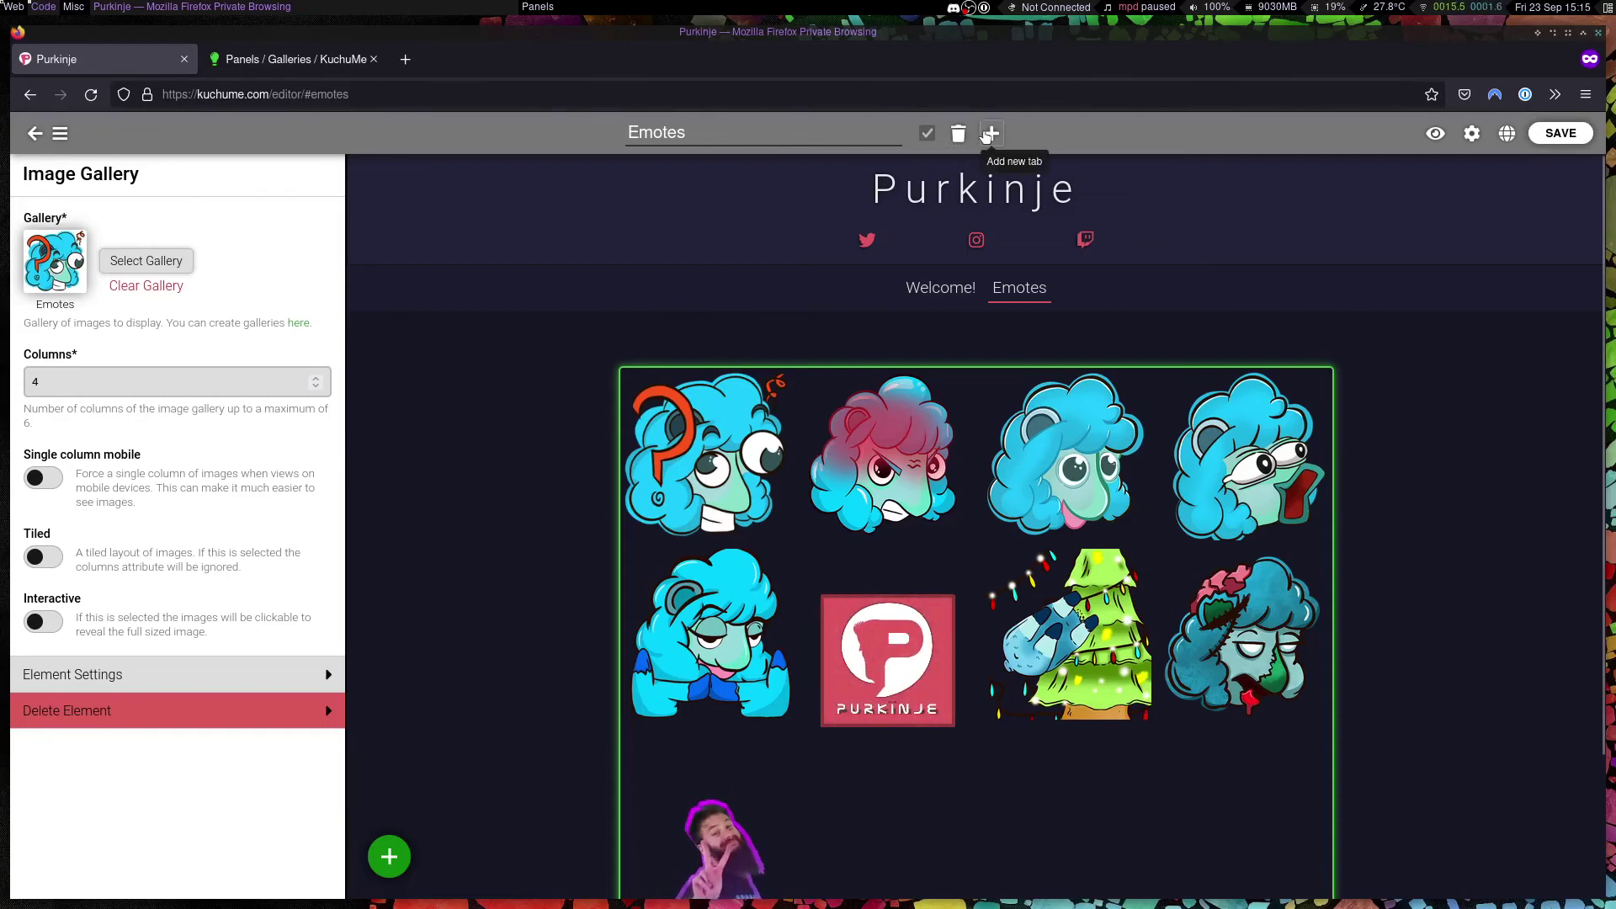
- Add a new empty tab named Watch
click(991, 137)
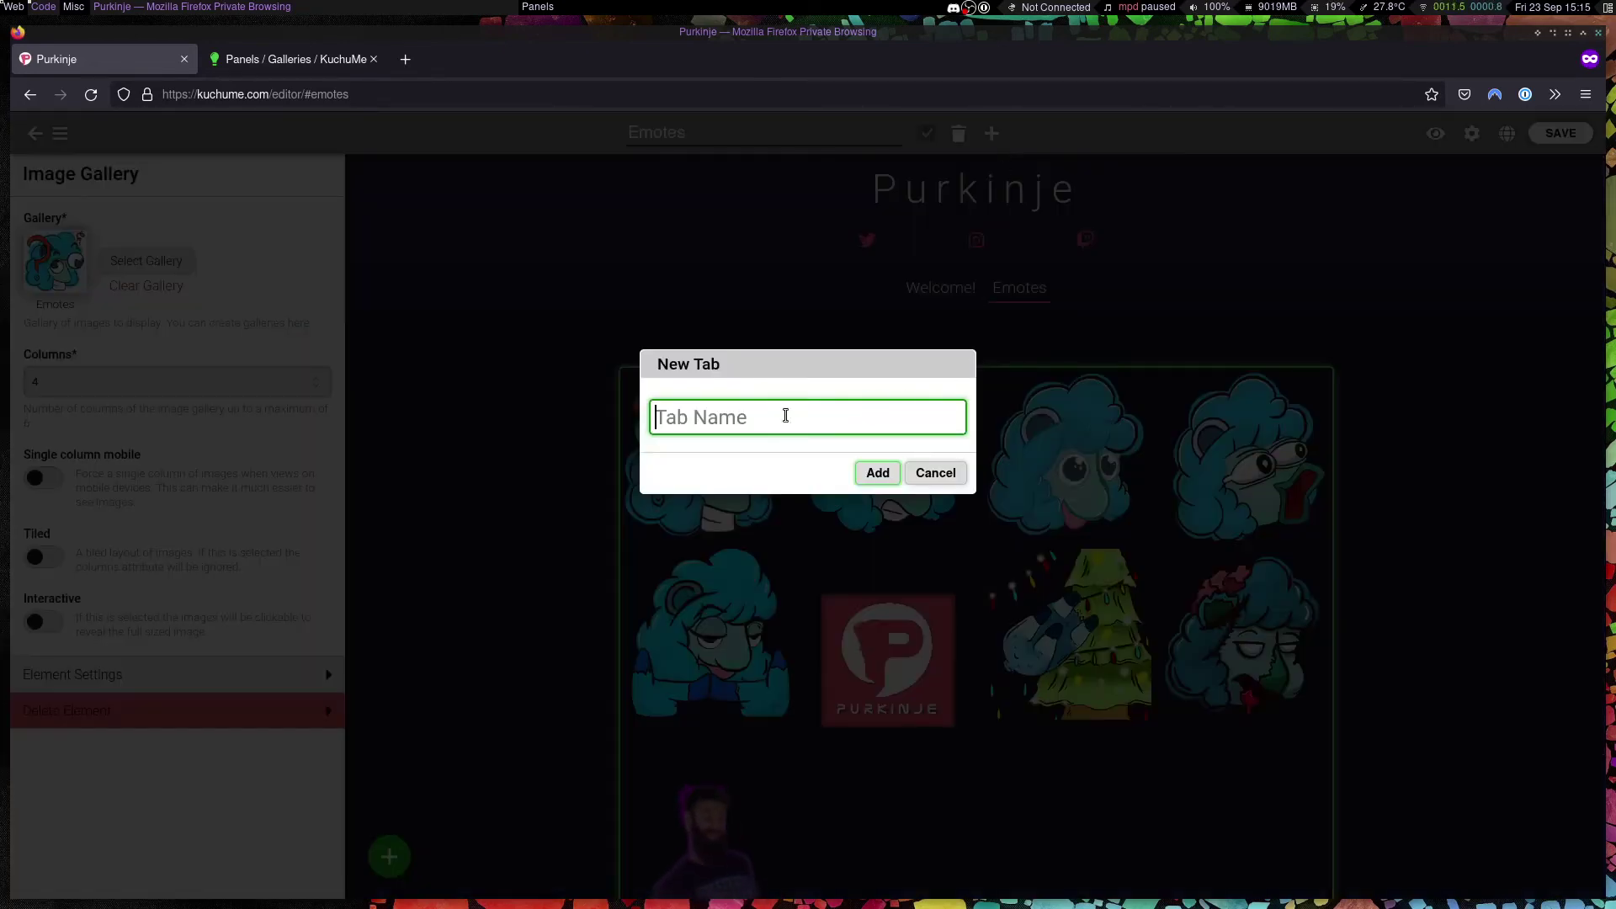
text(Watch)
key(Return)
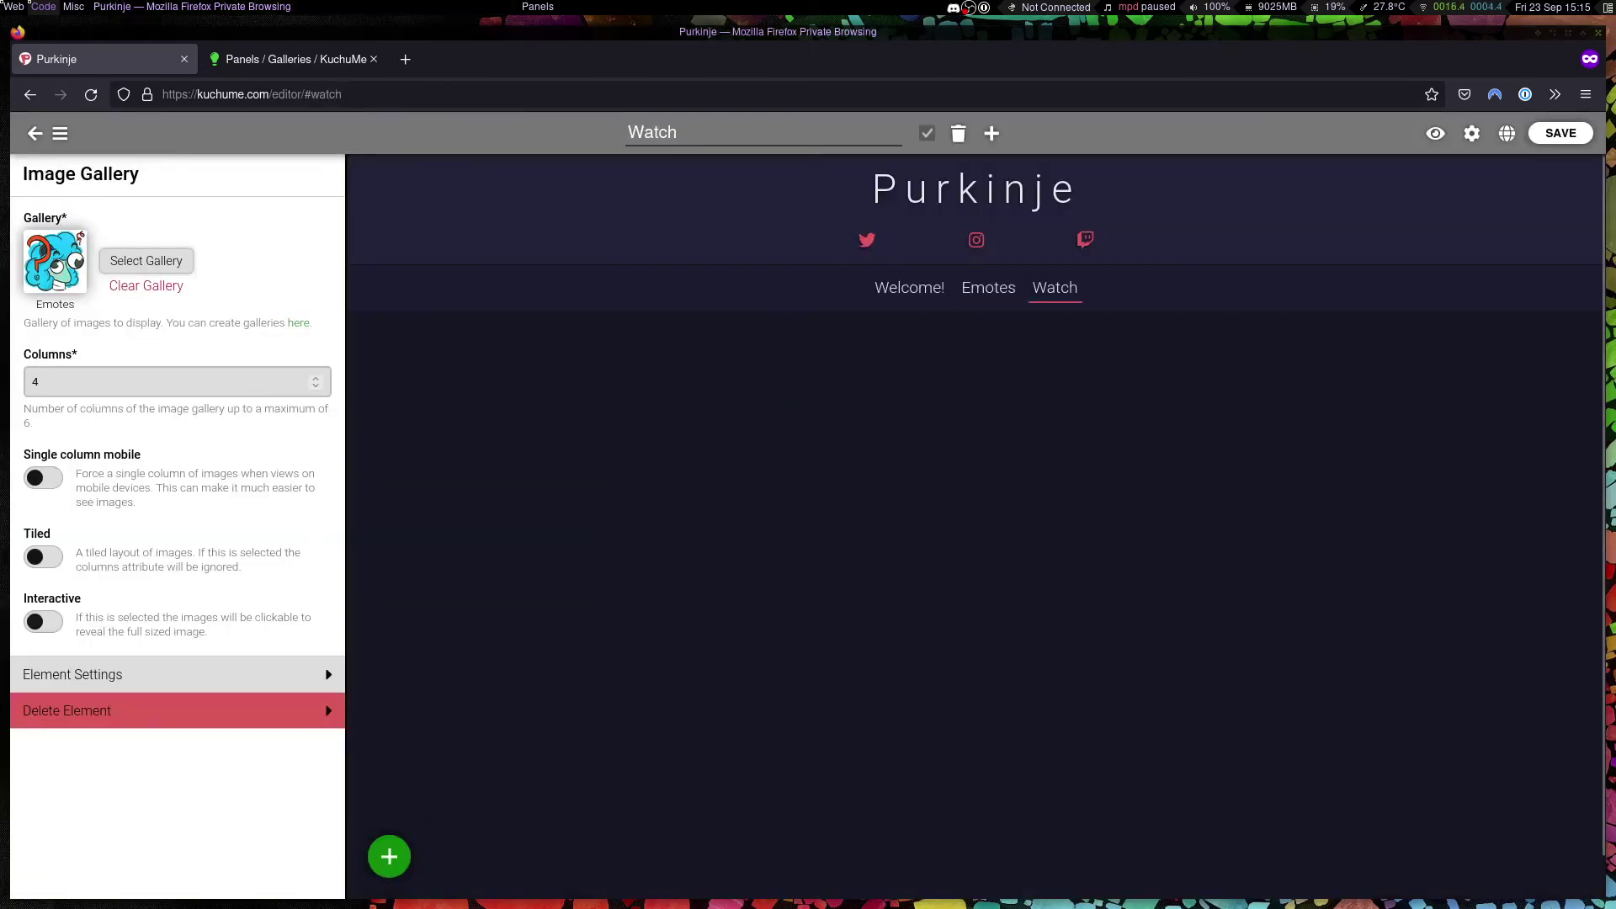
- Add a Twitch Embed to the Watch tab with Chat off and the channel username entered
click(389, 865)
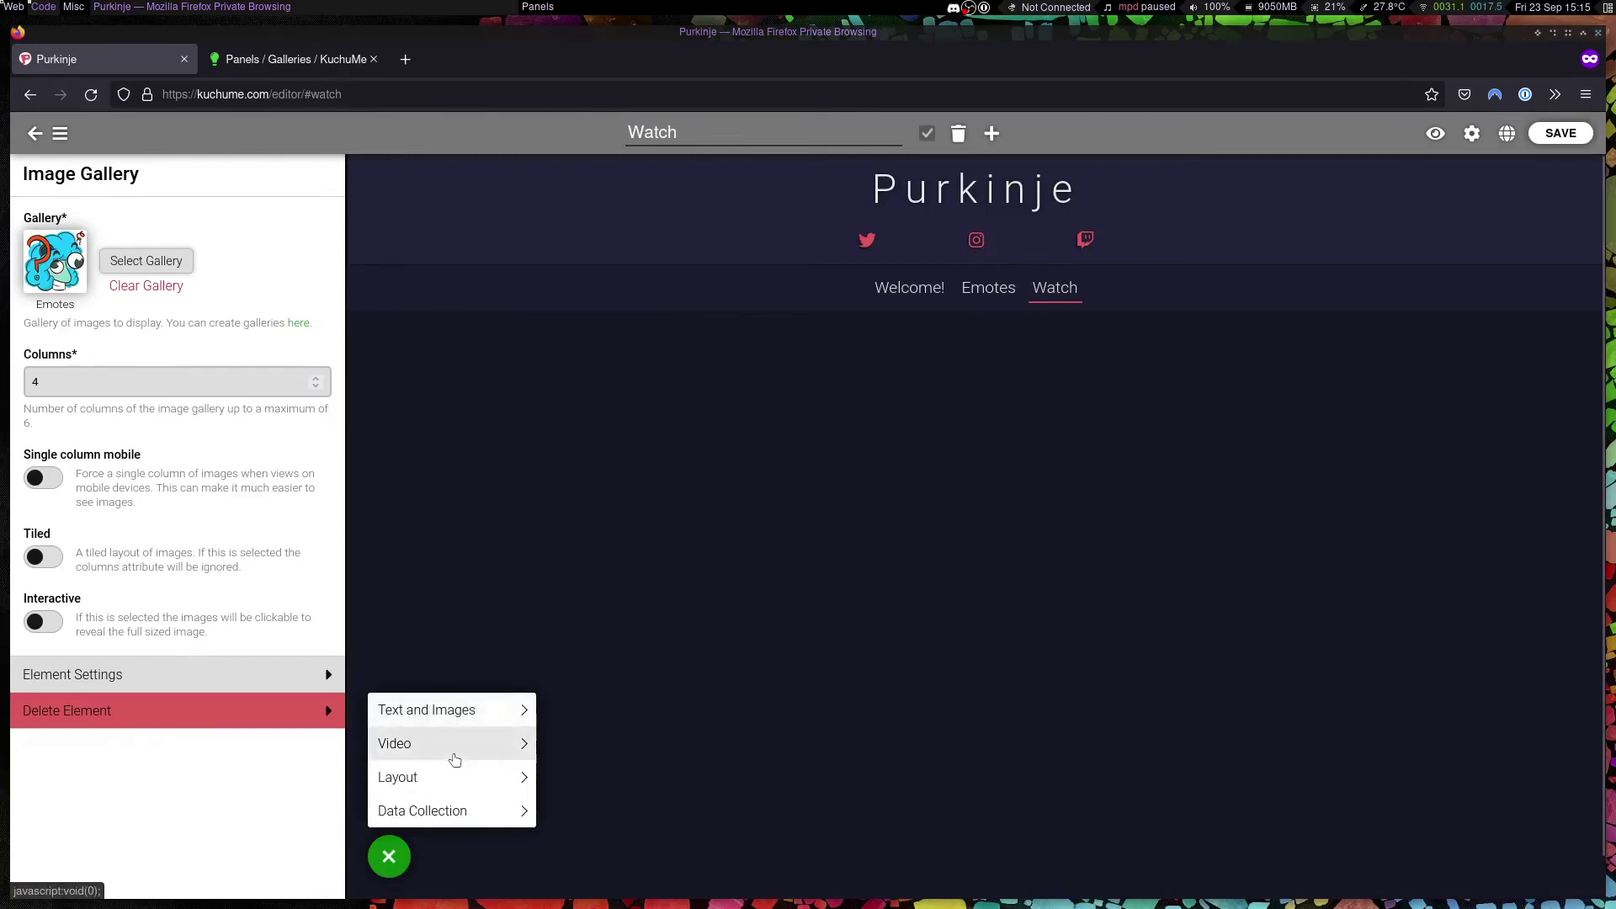
mouse_move(458, 745)
click(648, 794)
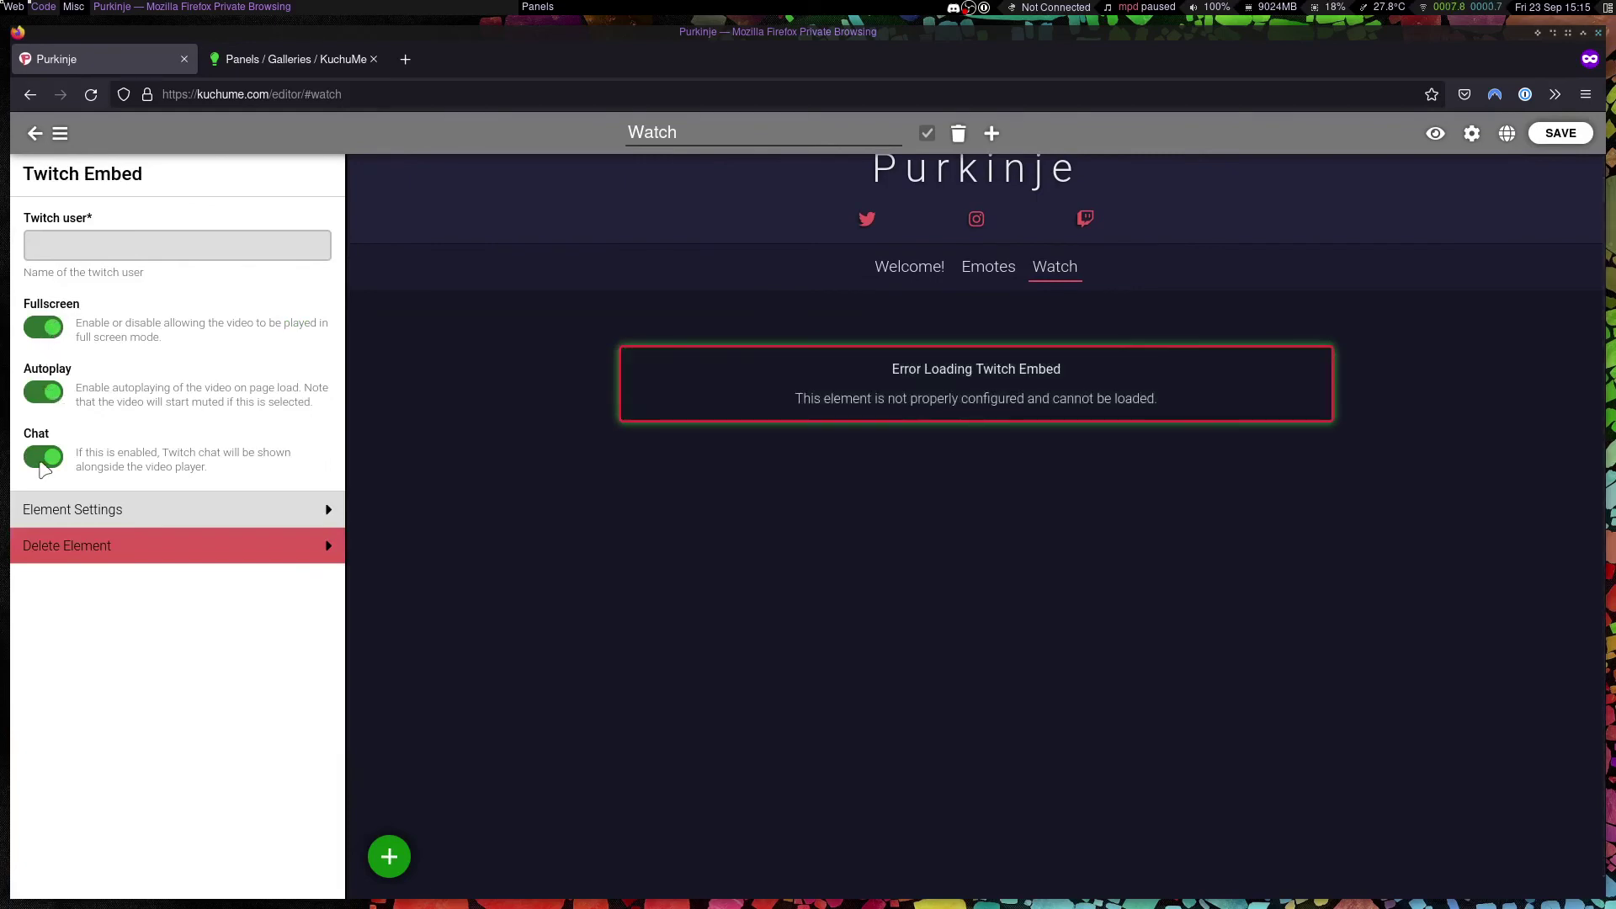
click(43, 468)
click(154, 243)
text(Purkinje)
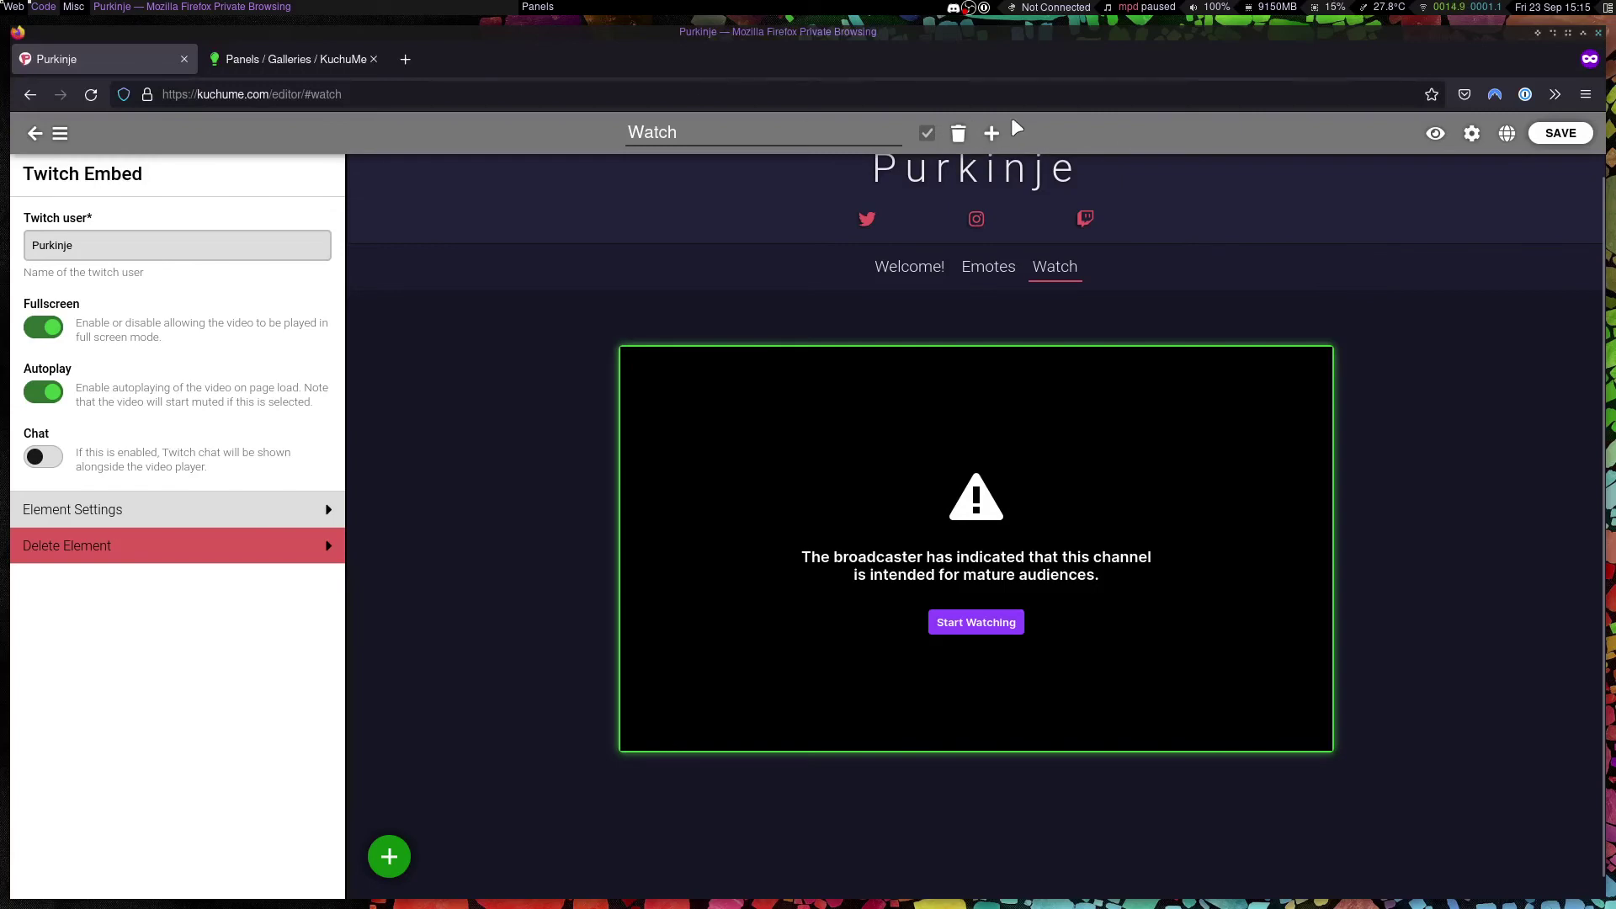
- Create a tab named Contact and bring up the Data Collection element choices
click(991, 133)
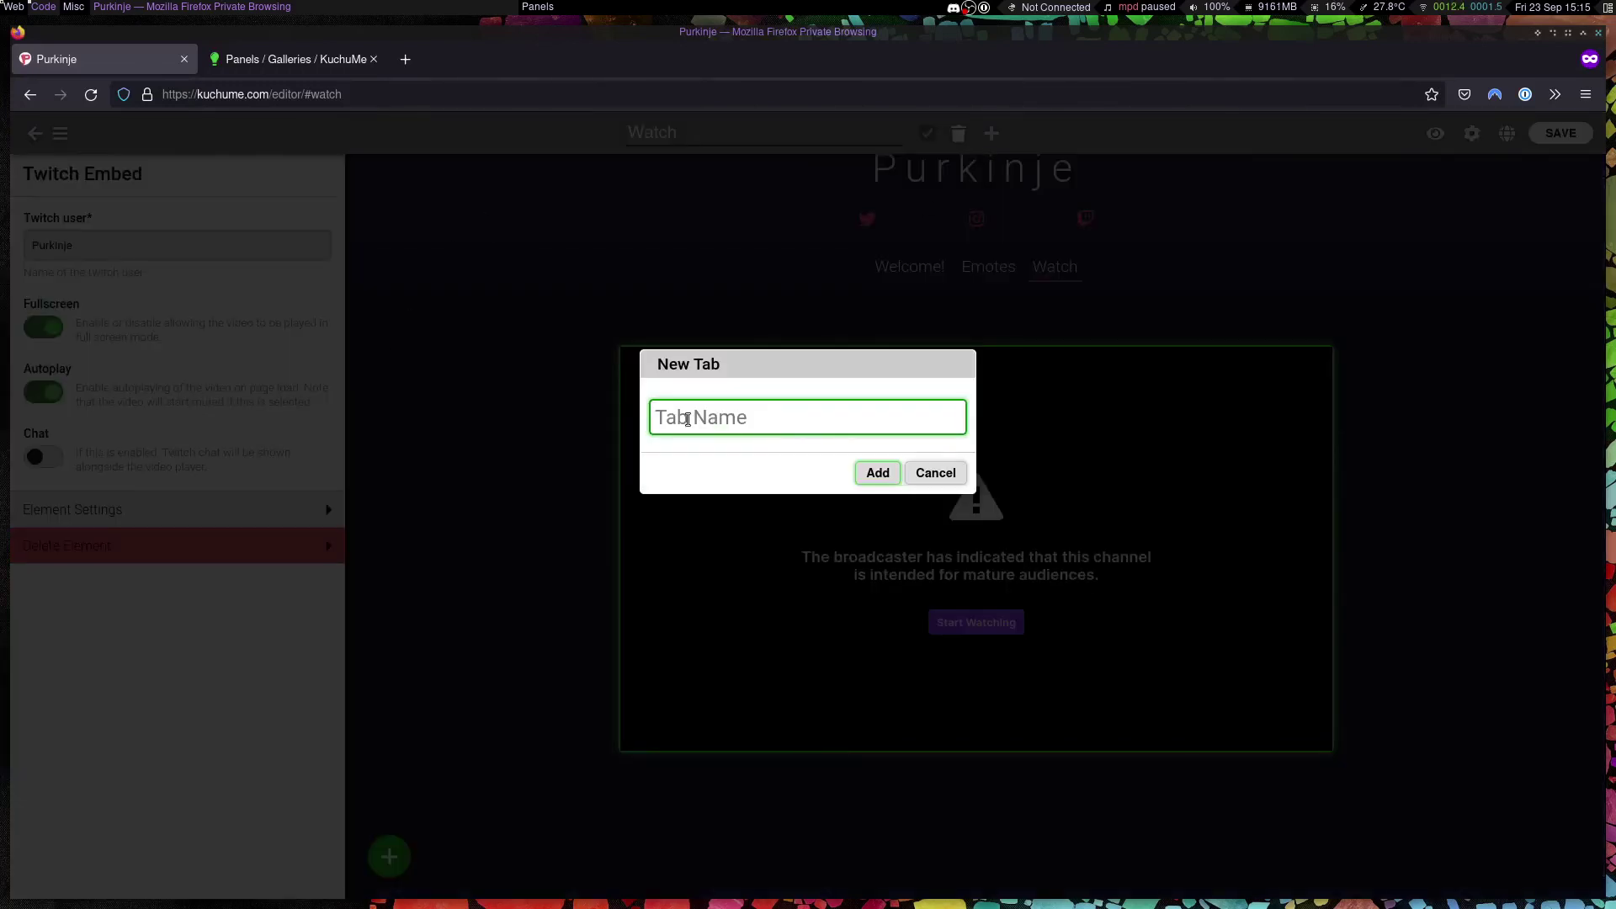
text(Contact)
key(Return)
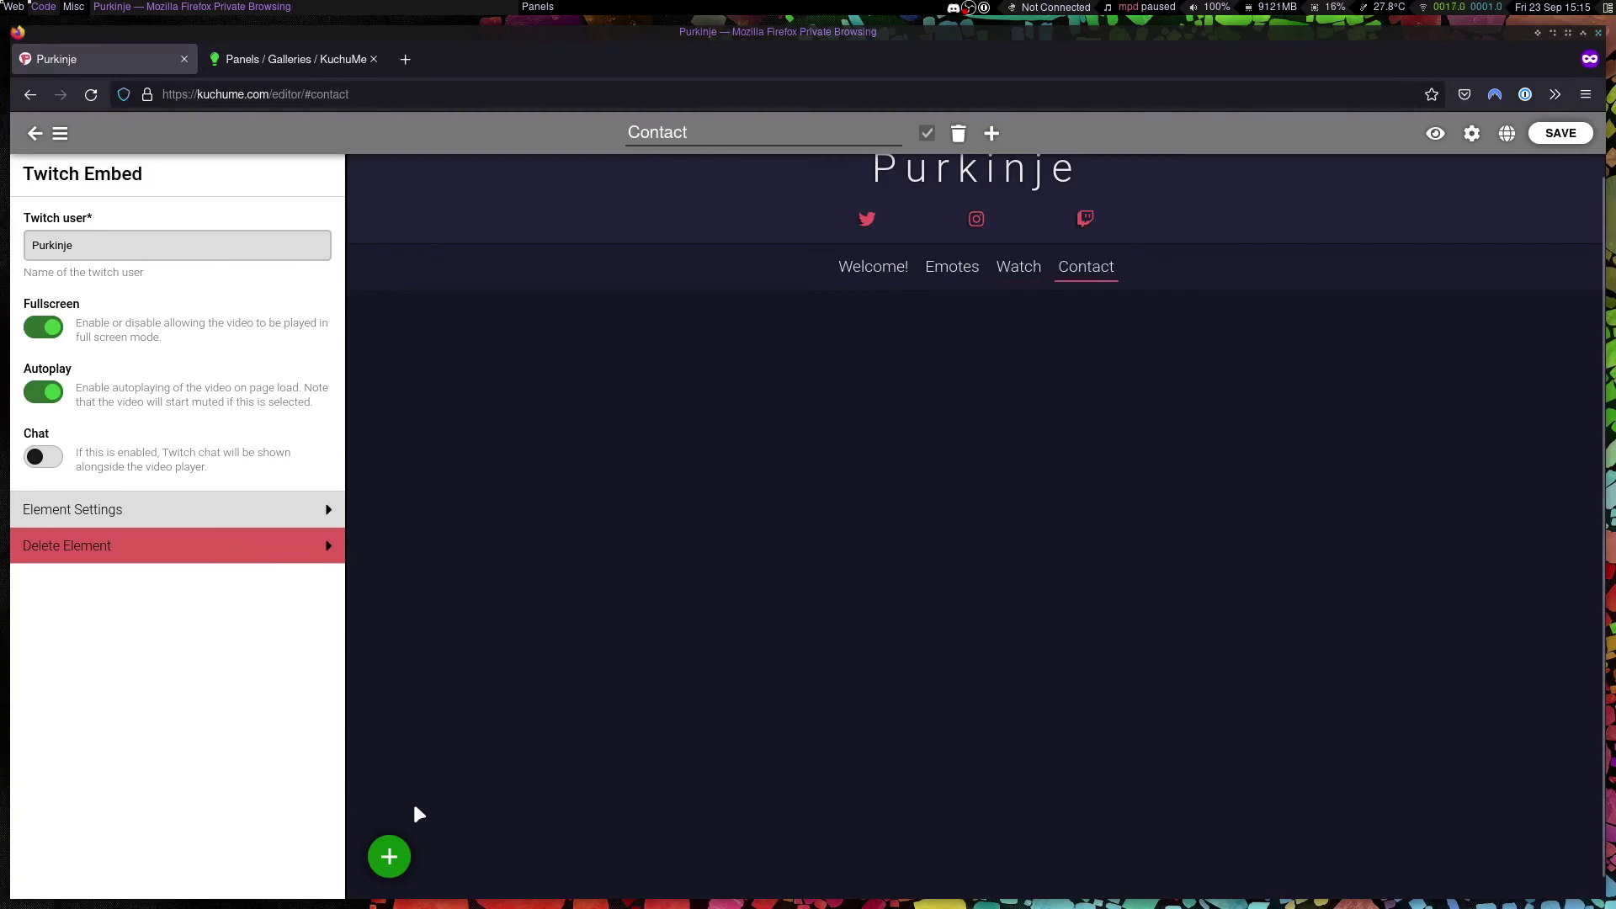
mouse_move(400, 878)
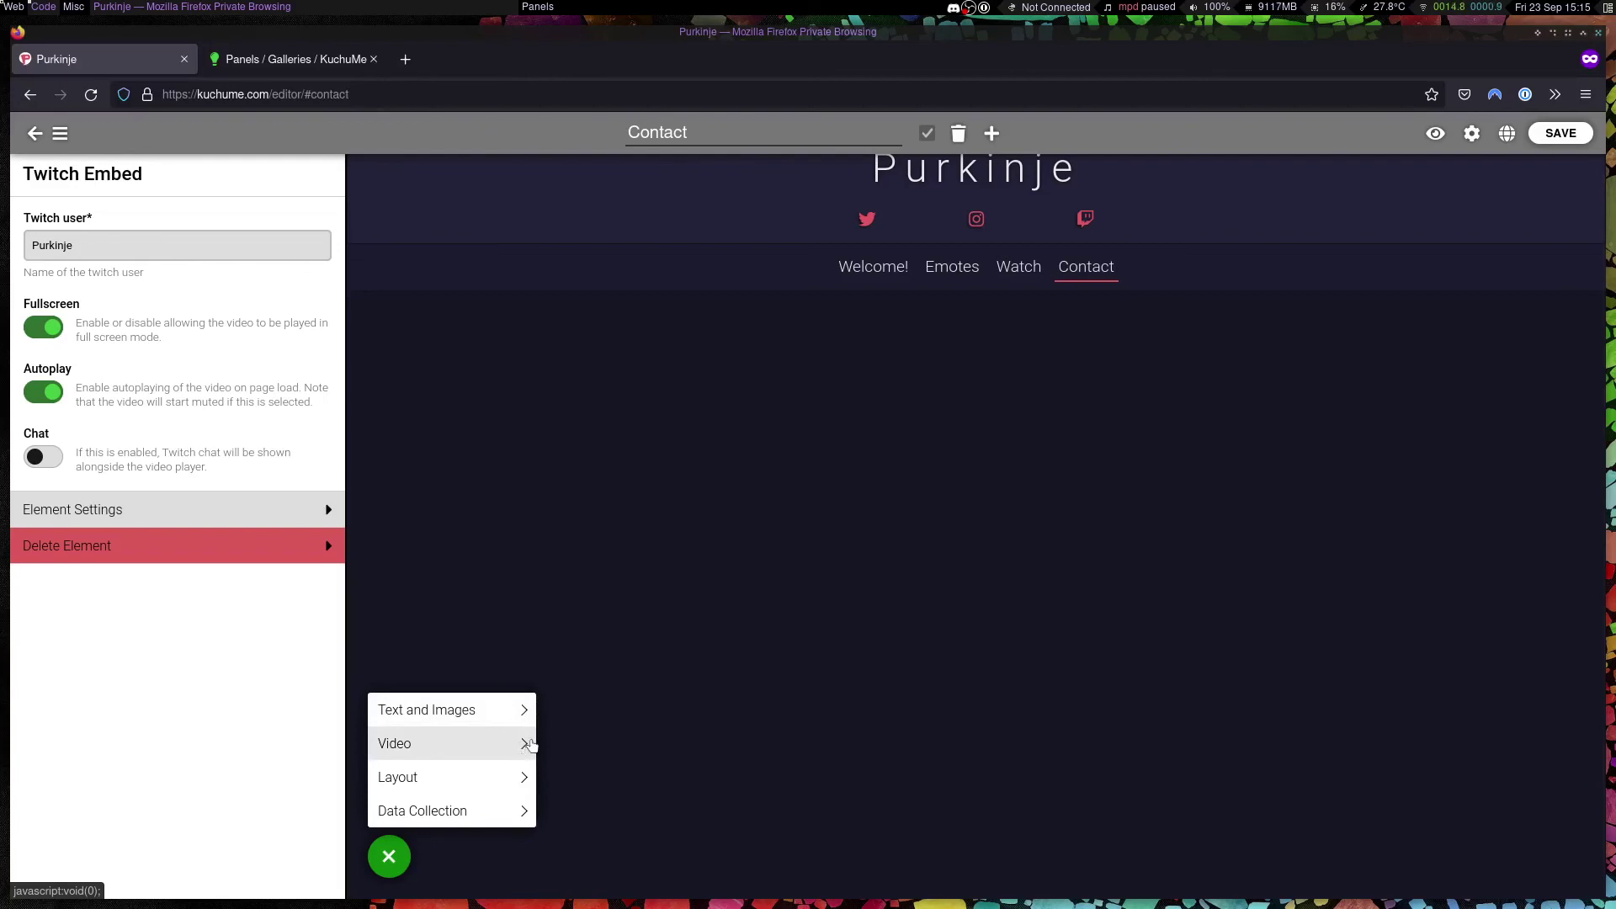
click(486, 817)
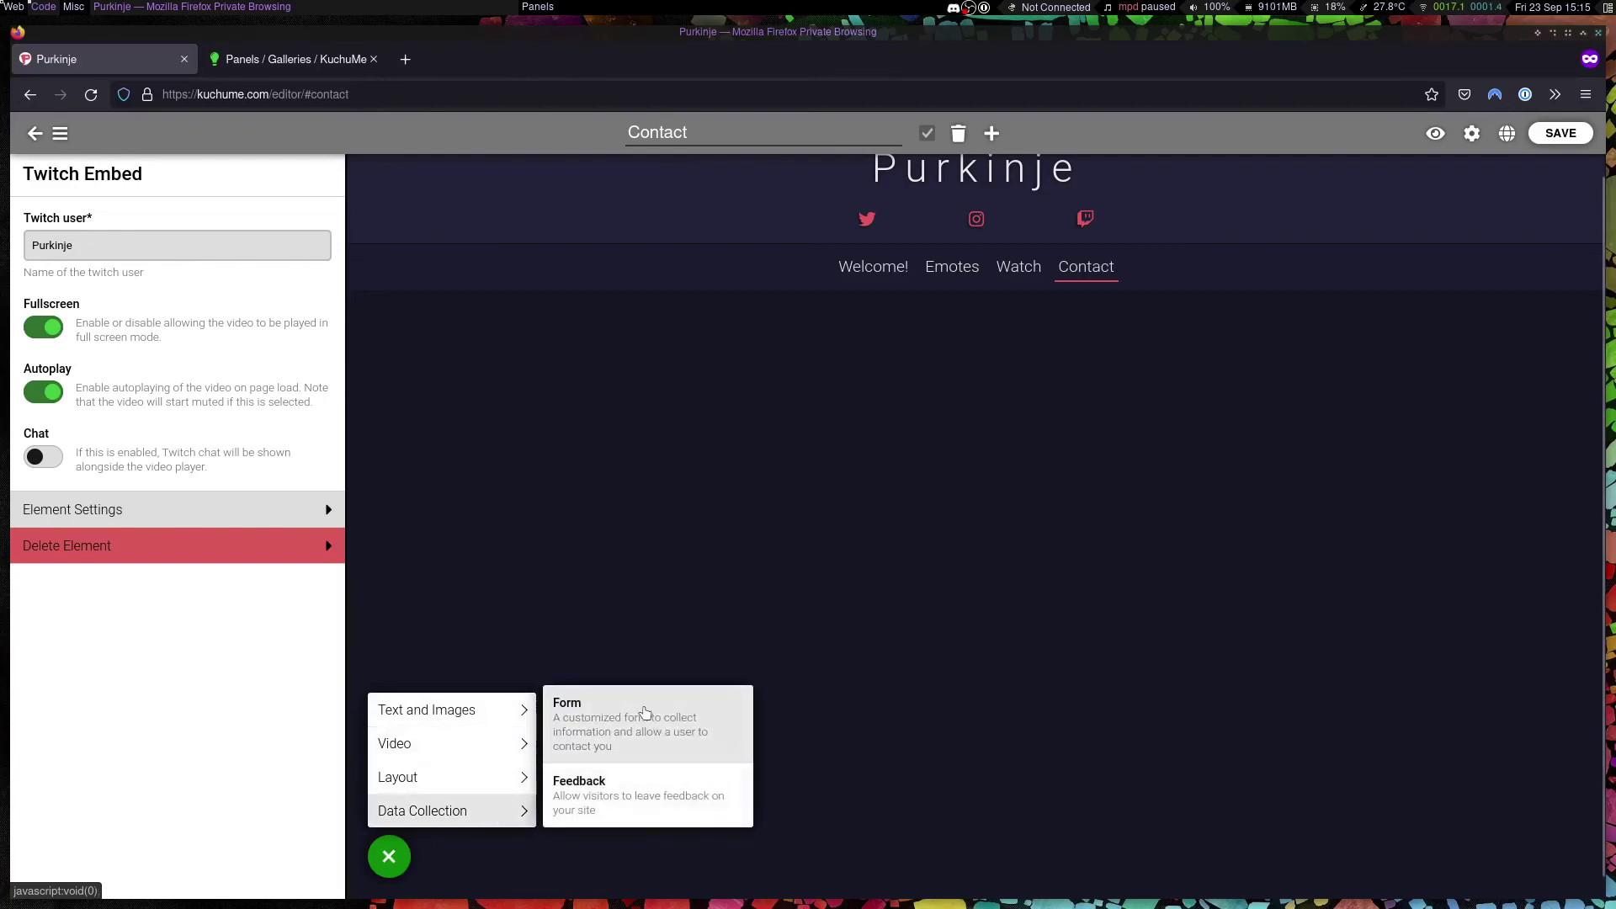
- Add a contact form element and change its submit button text to 'Send!'
click(632, 716)
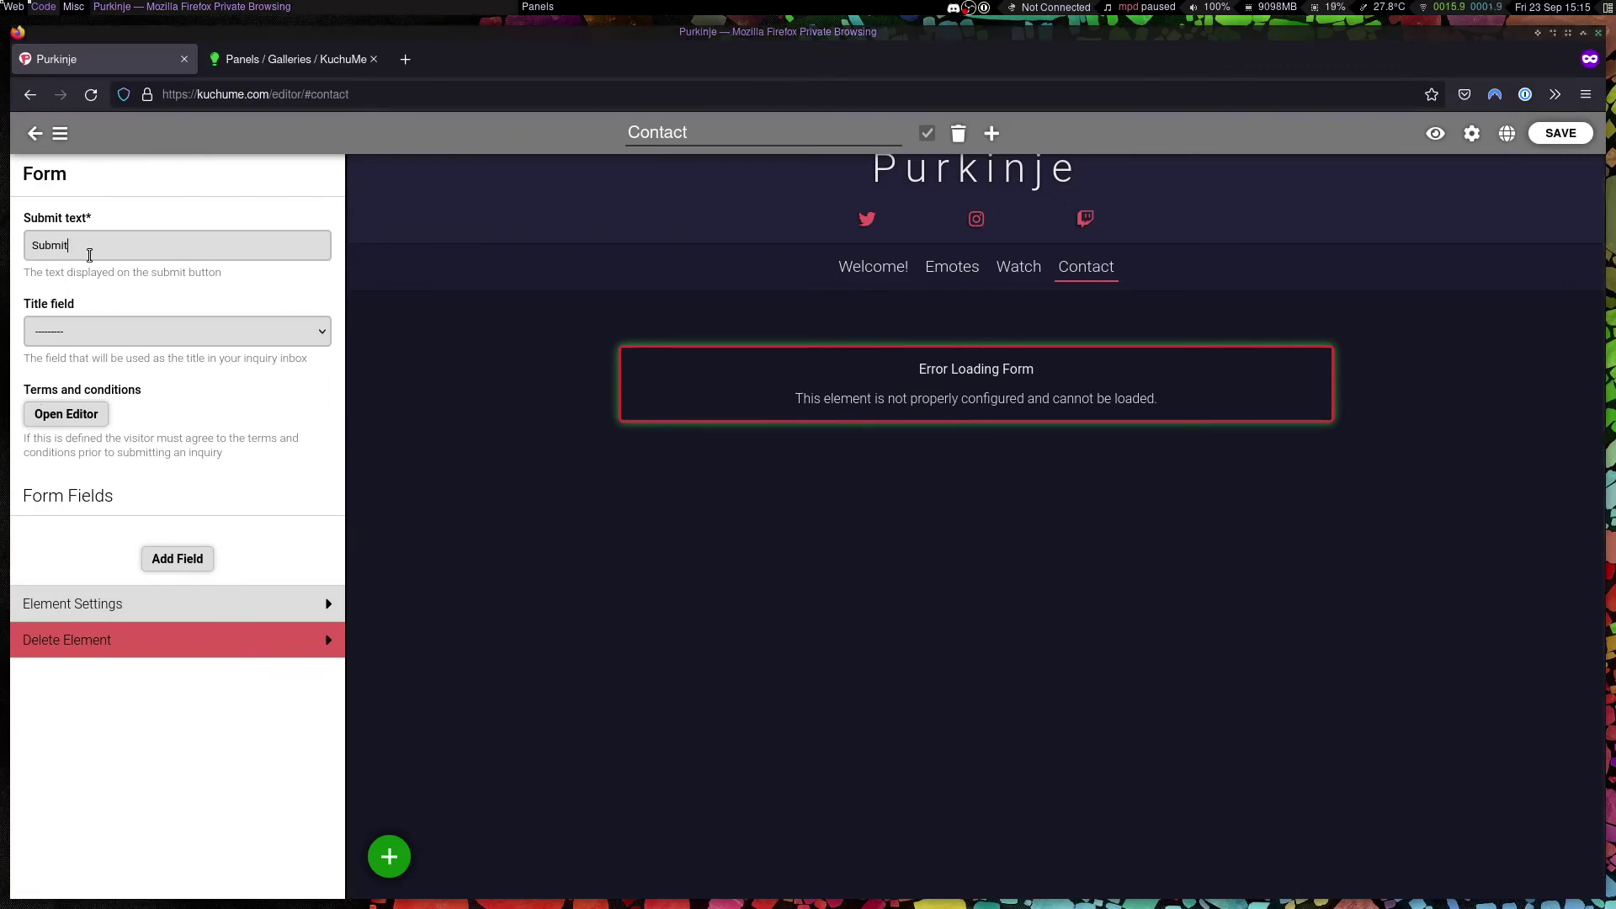
double_click(89, 255)
text(Send)
text(!)
- Add a required Text field labelled Name with placeholder 'John Doe'
click(187, 563)
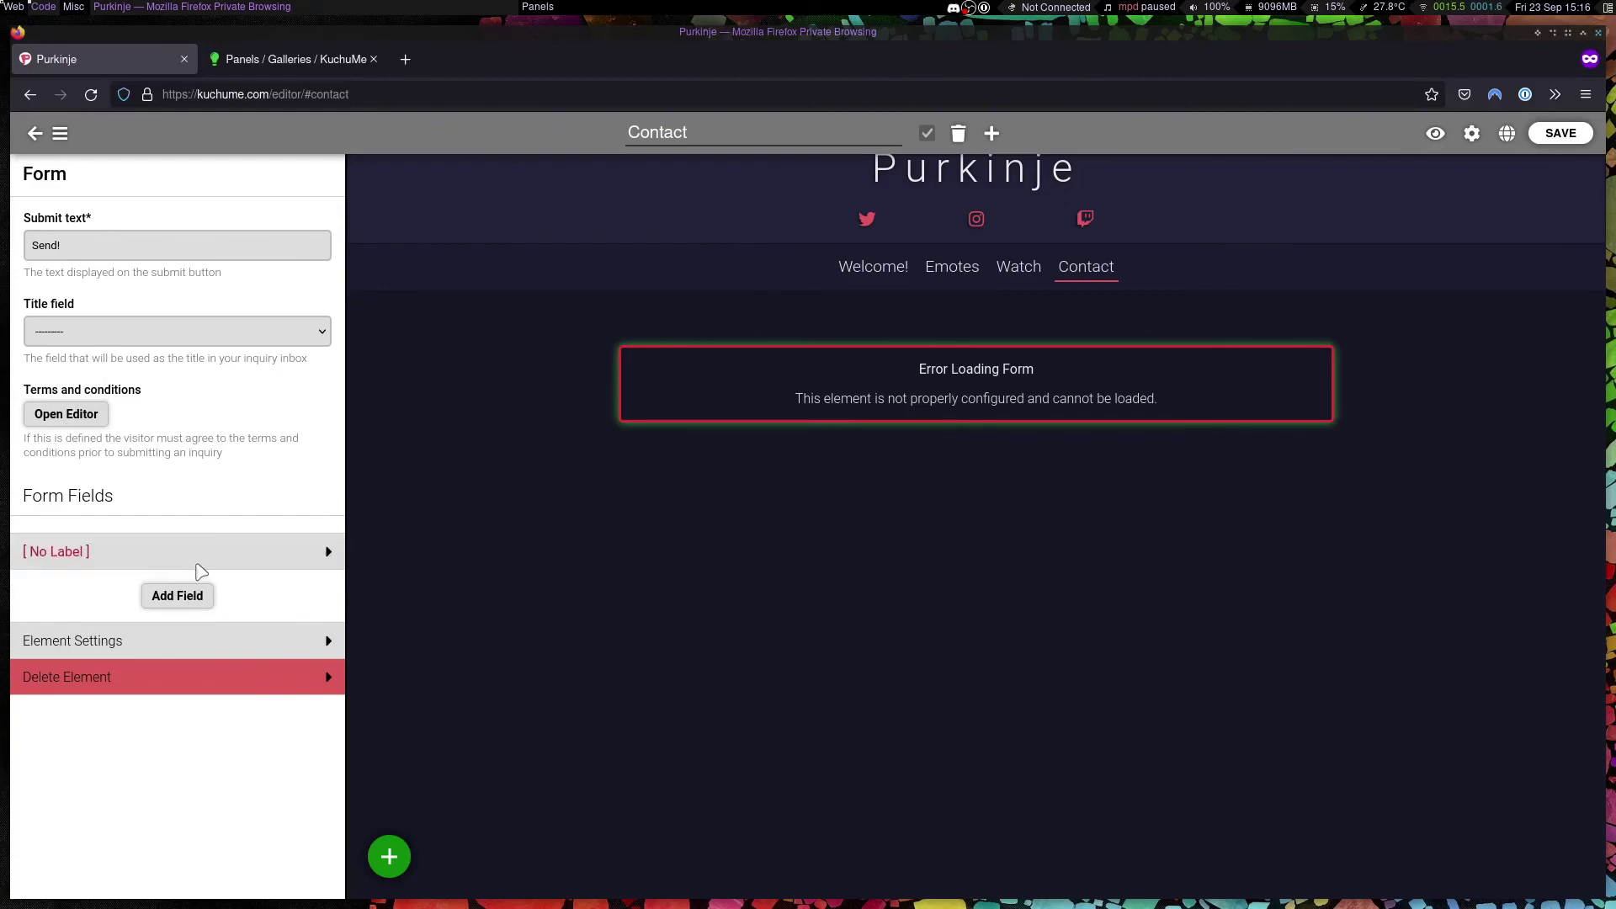
click(311, 549)
scroll(197, 551, down, 4)
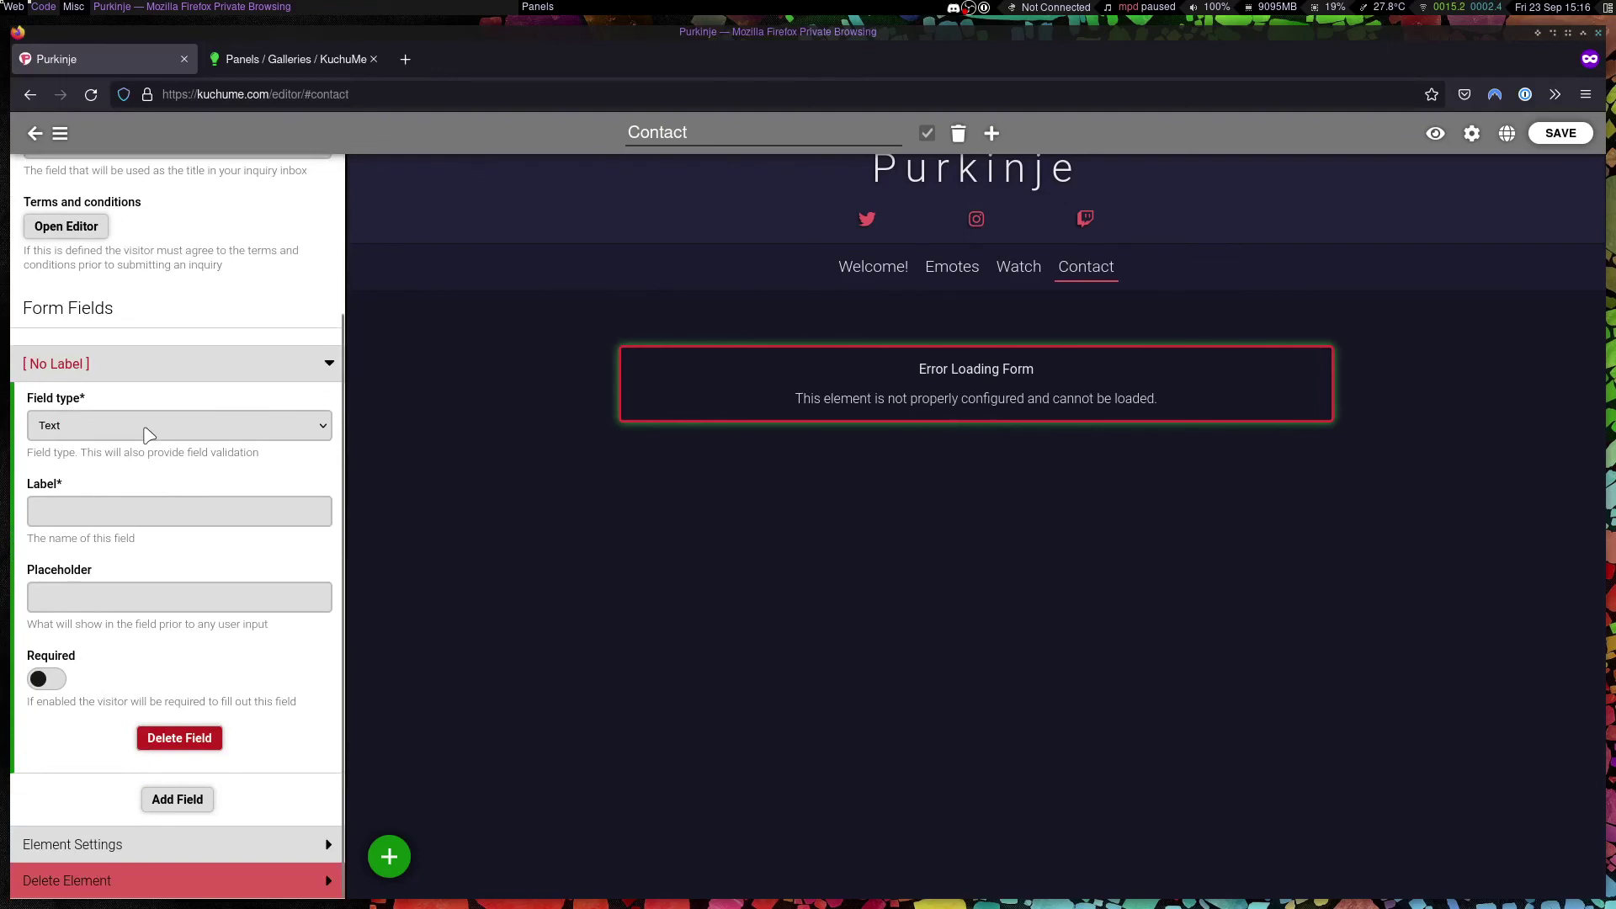
click(148, 433)
click(107, 500)
text(Name)
click(80, 593)
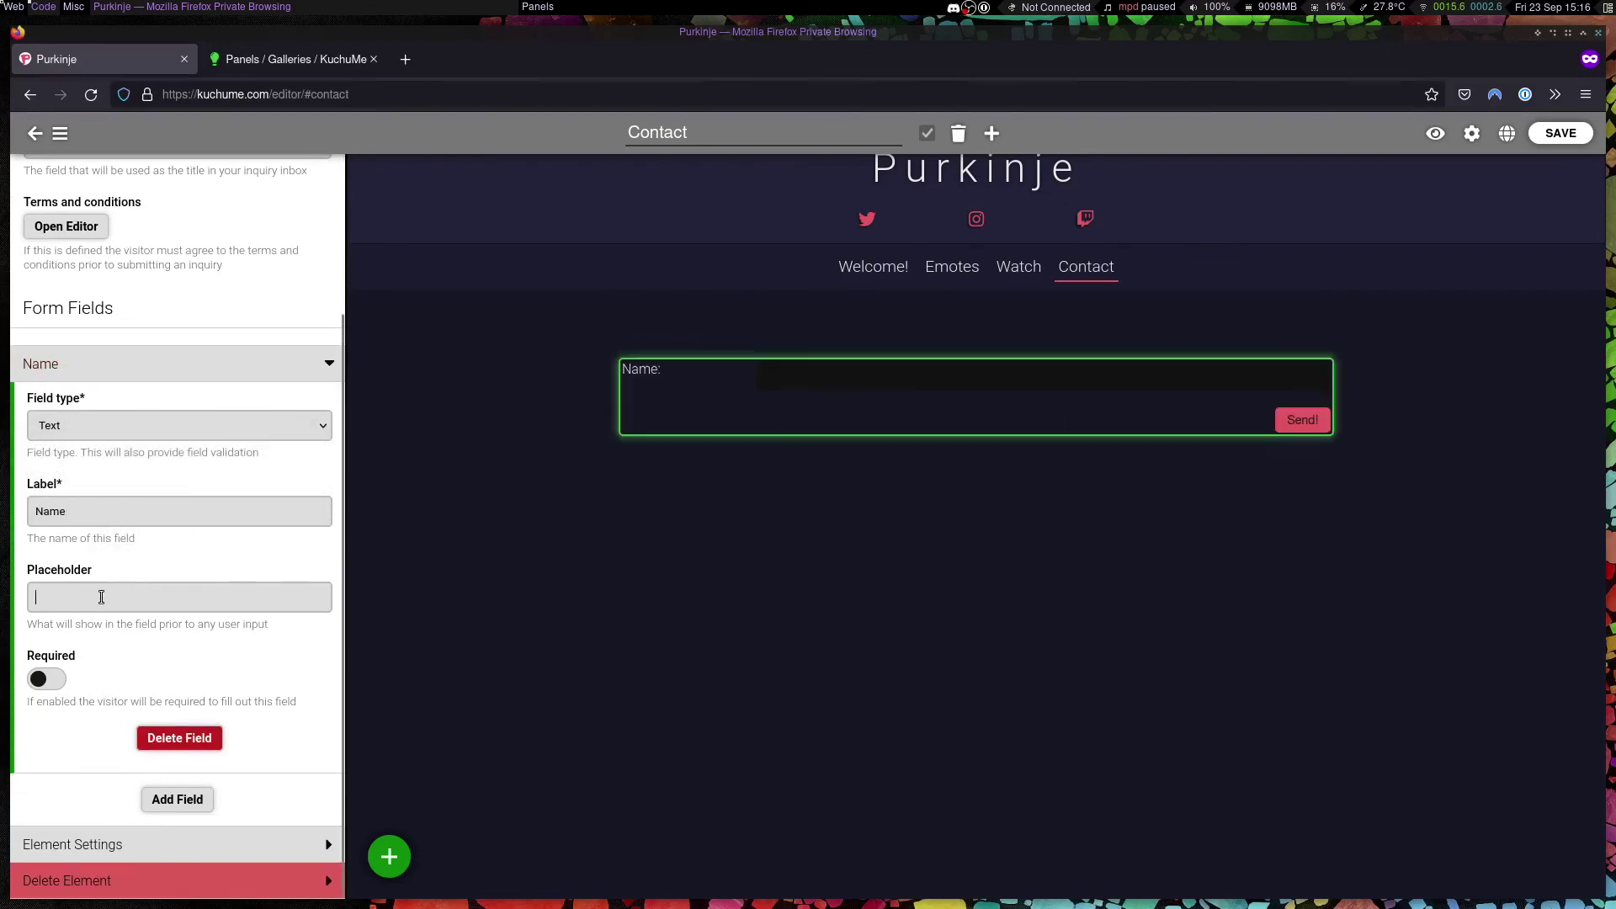
text(John does)
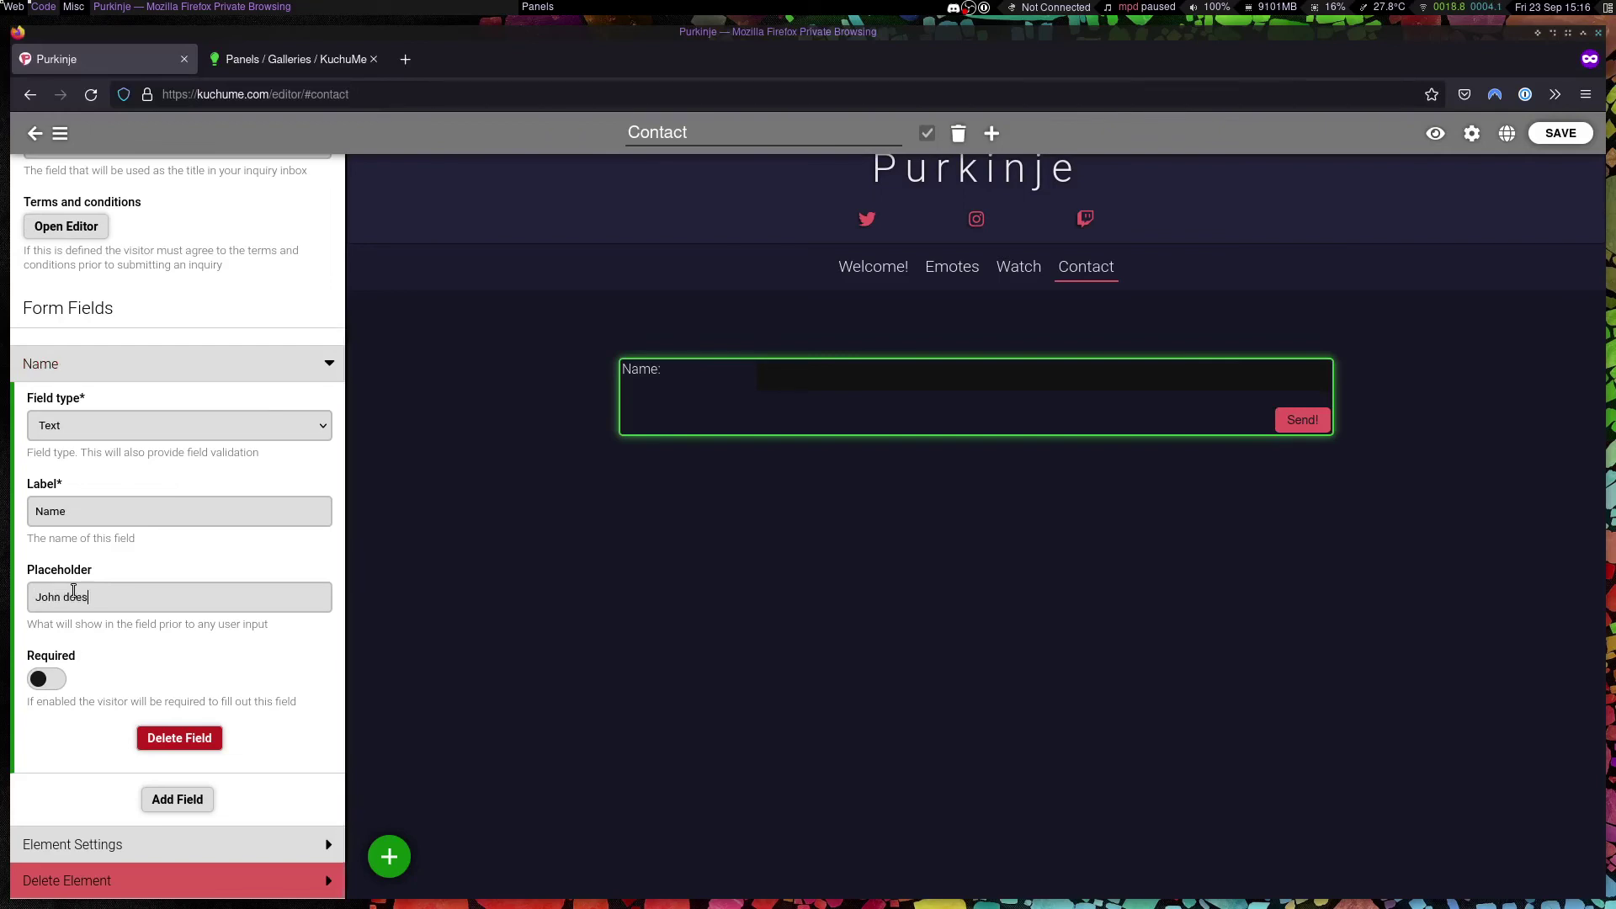
key(BackSpace)
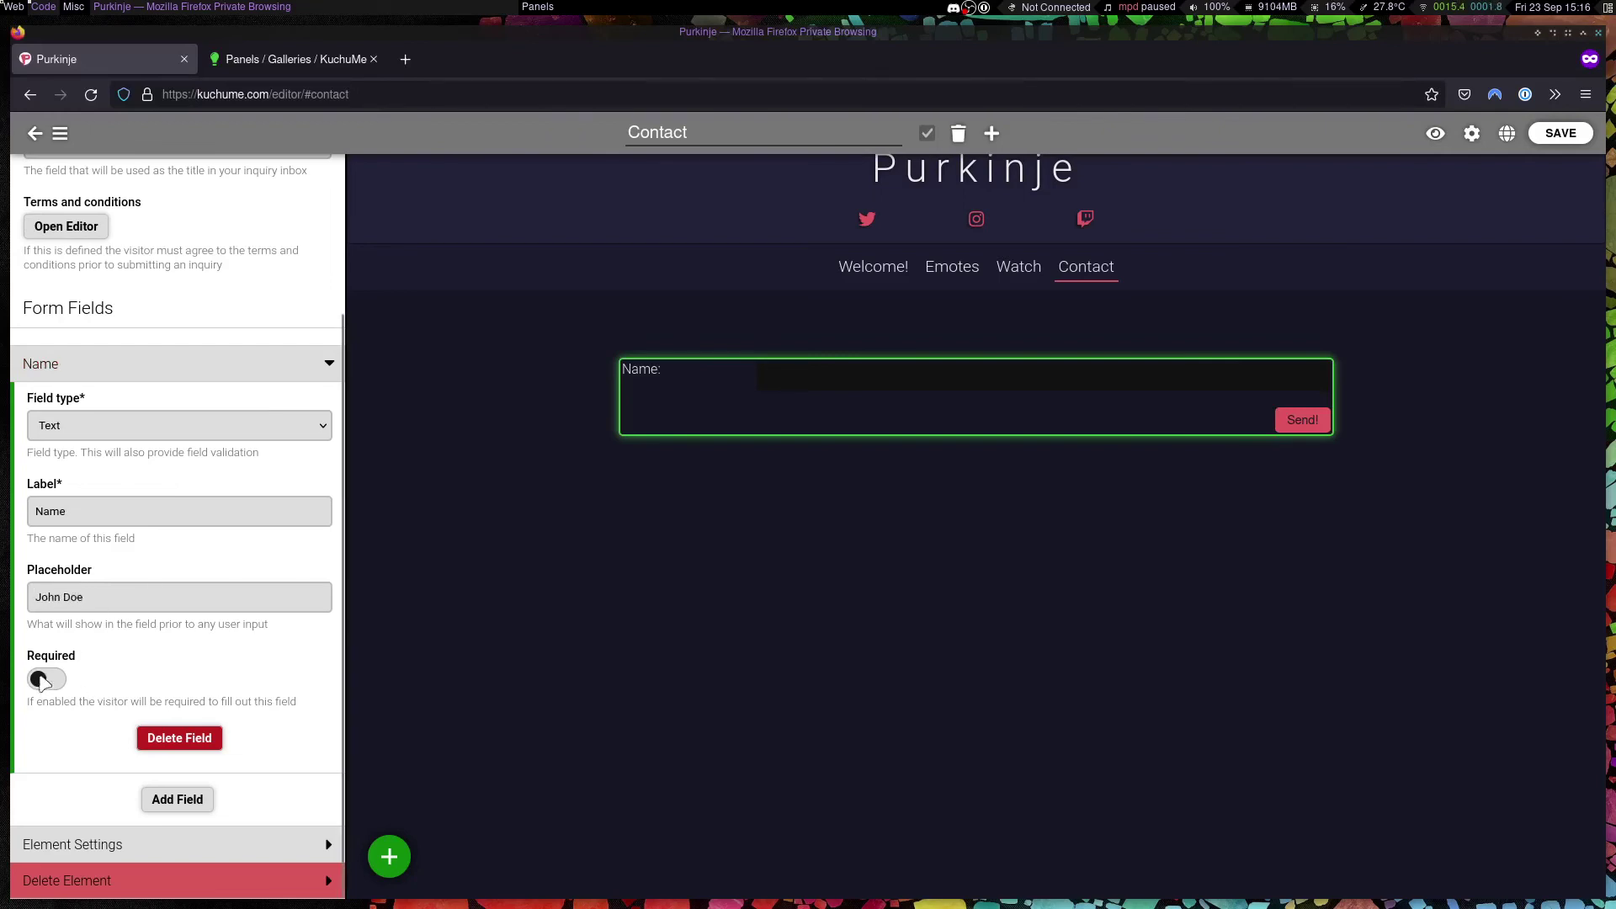
click(46, 678)
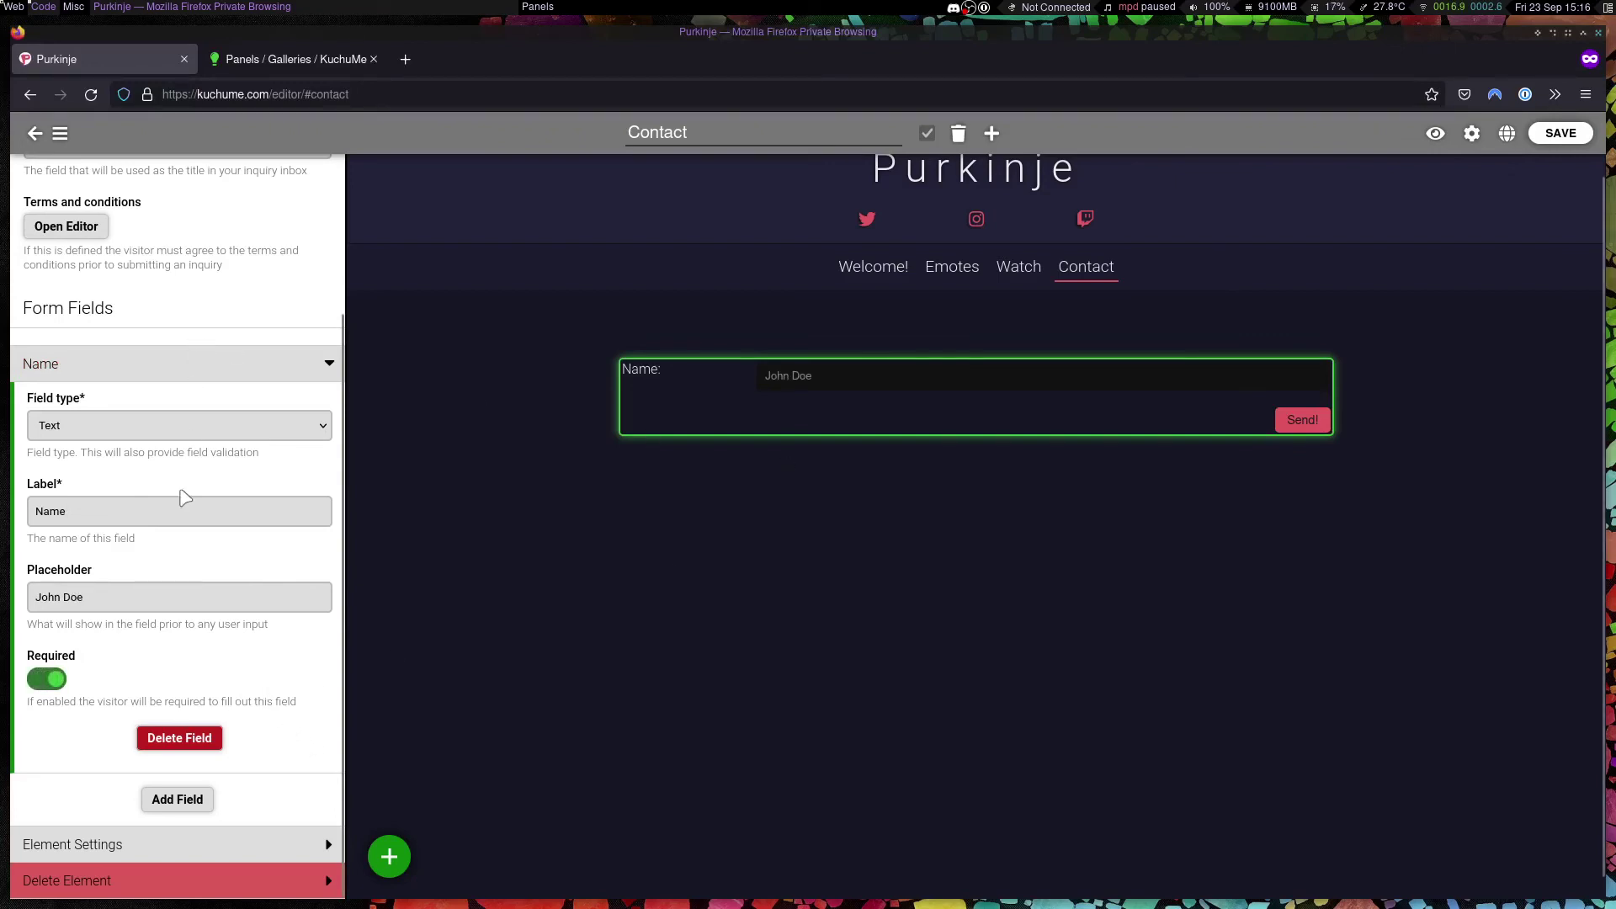
click(69, 354)
click(160, 596)
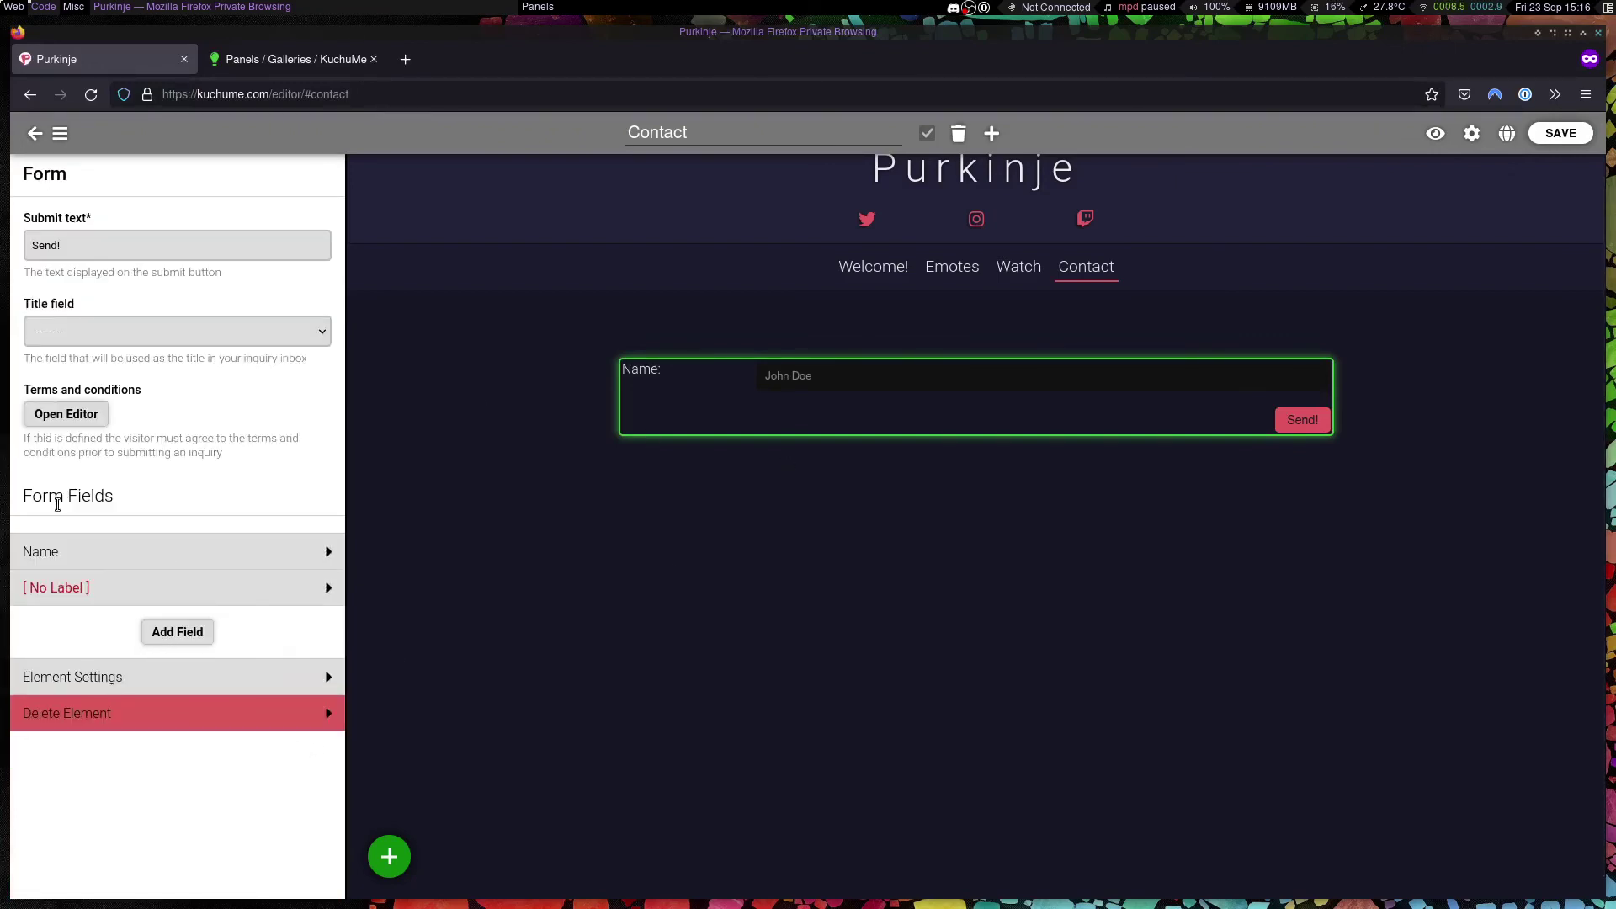
click(74, 588)
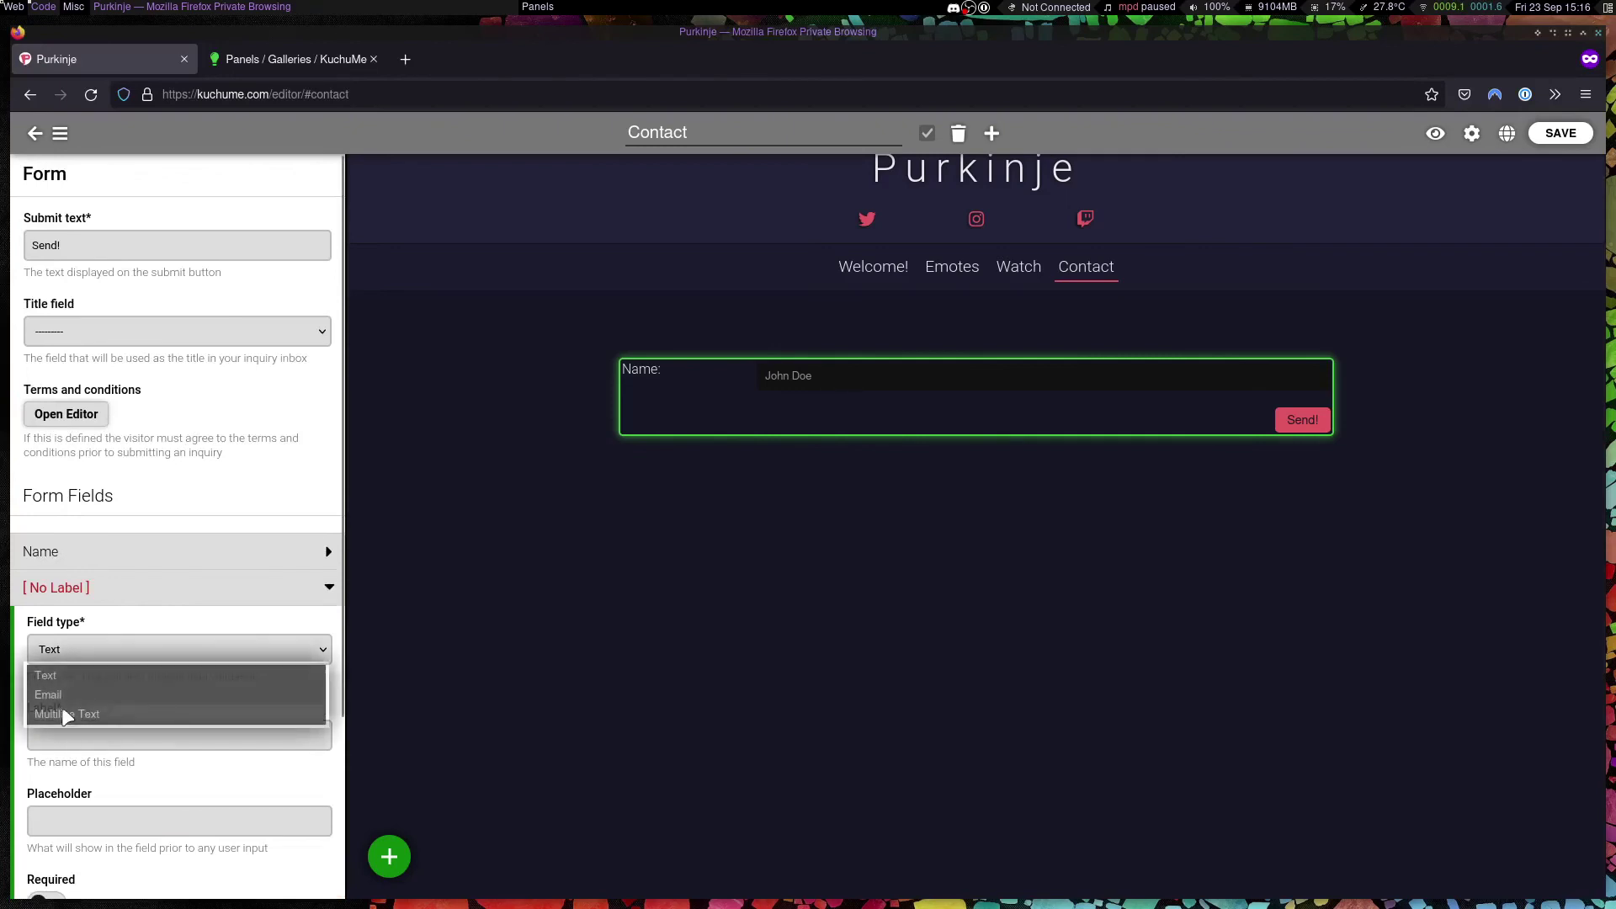
click(68, 713)
click(70, 732)
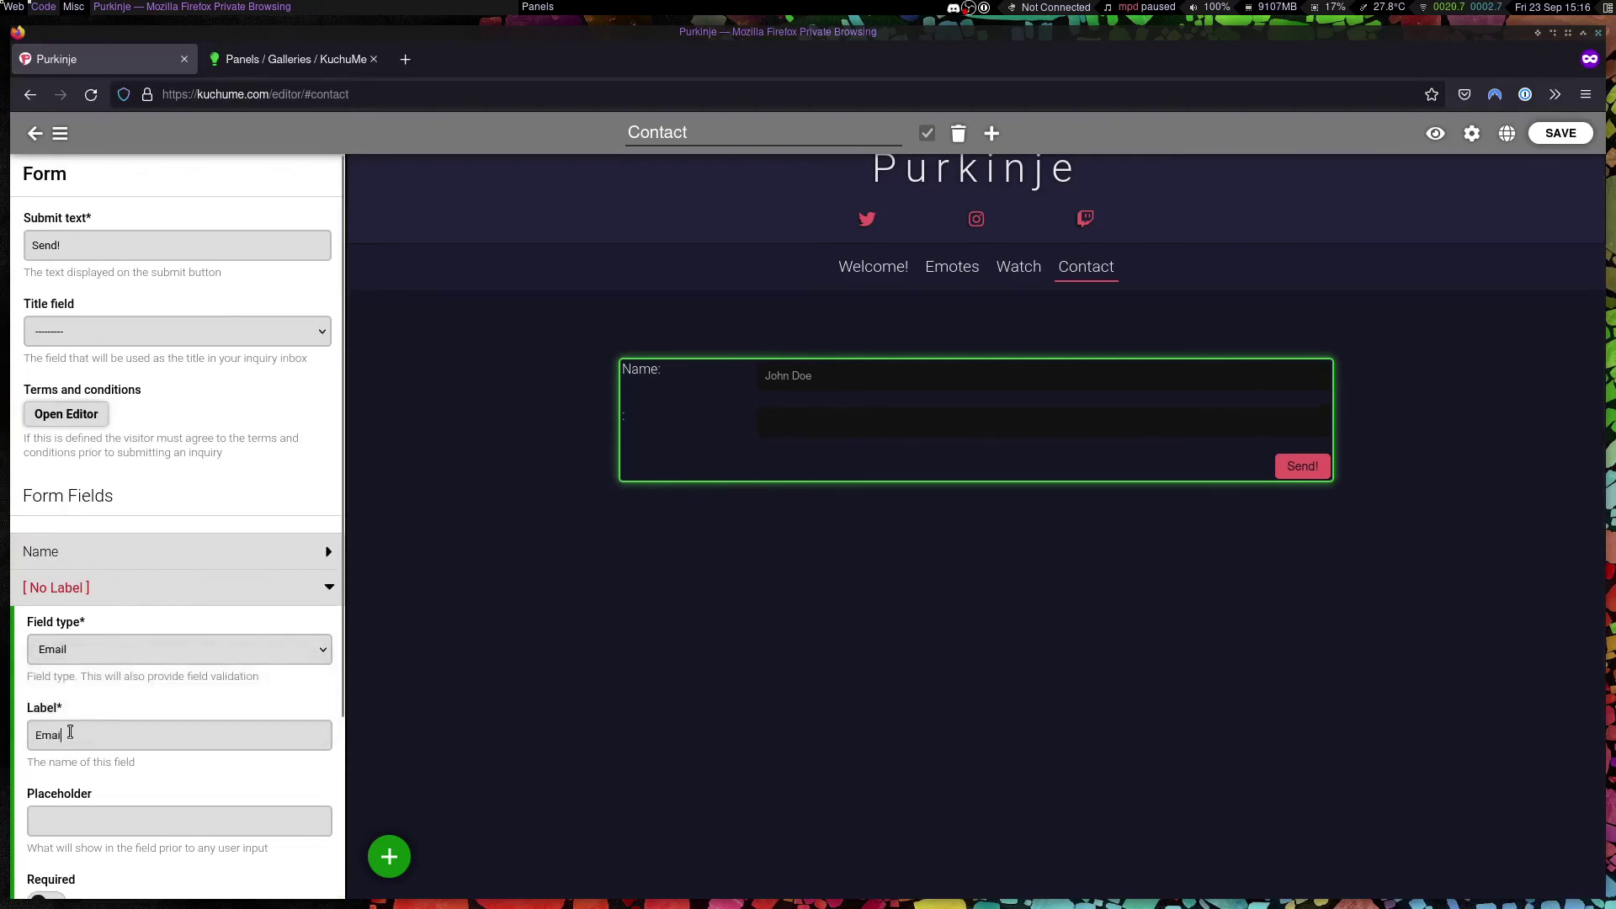
text(l)
click(129, 823)
text(omeone@)
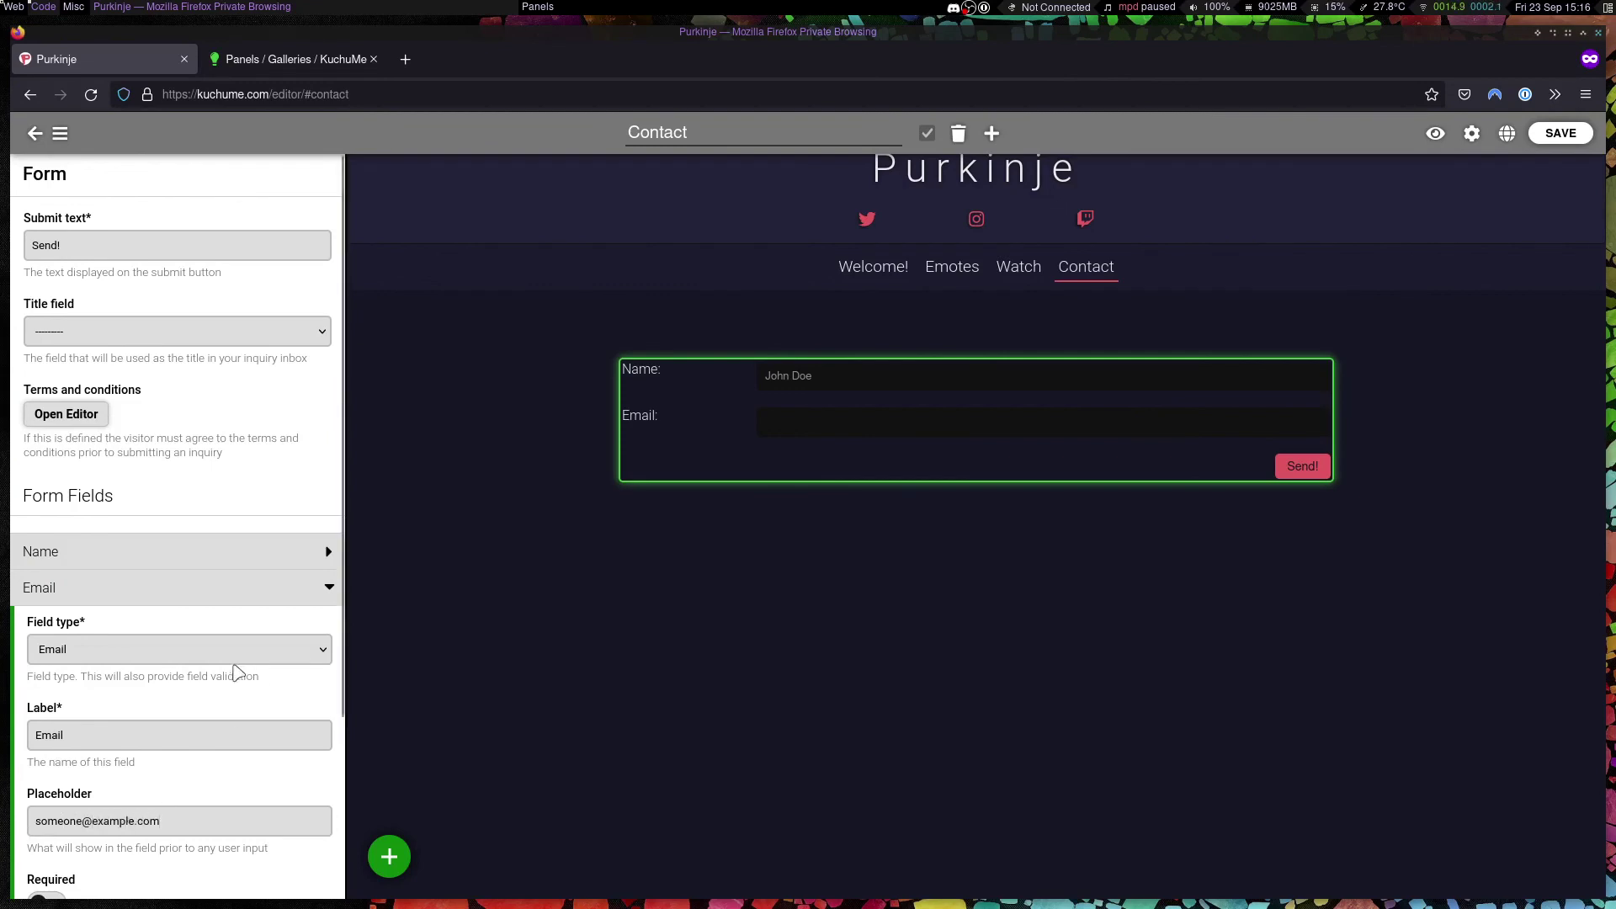
scroll(231, 660, down, 3)
click(52, 712)
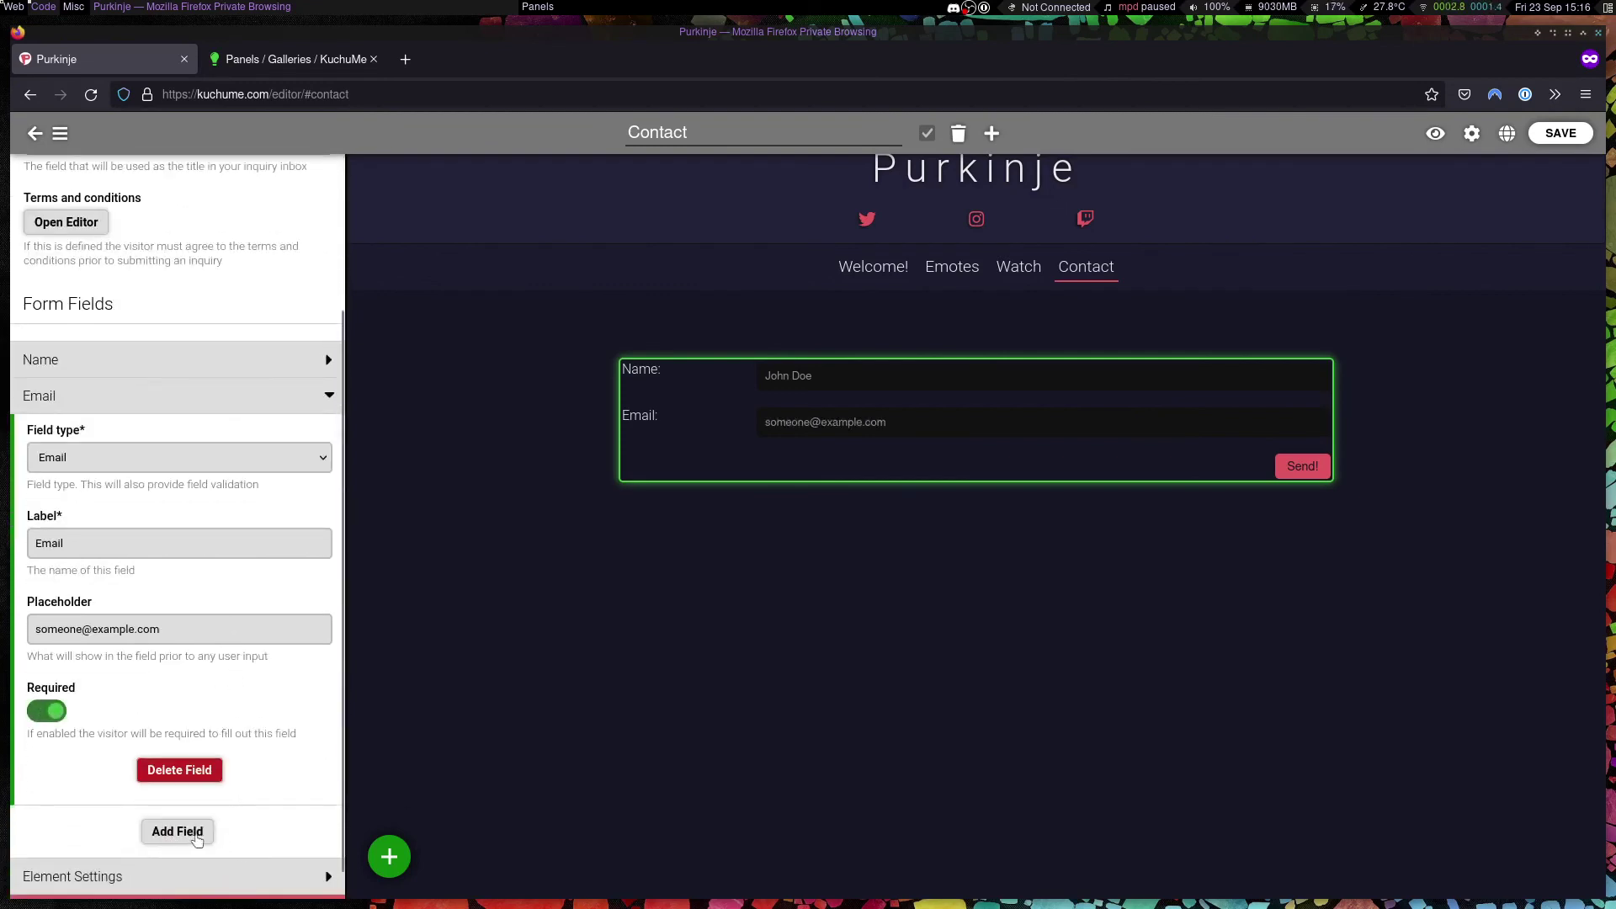
- Add a Multiline Text field labelled 'What do you want?'
click(179, 834)
scroll(160, 703, down, 1)
click(81, 758)
scroll(81, 758, down, 4)
click(110, 532)
click(68, 593)
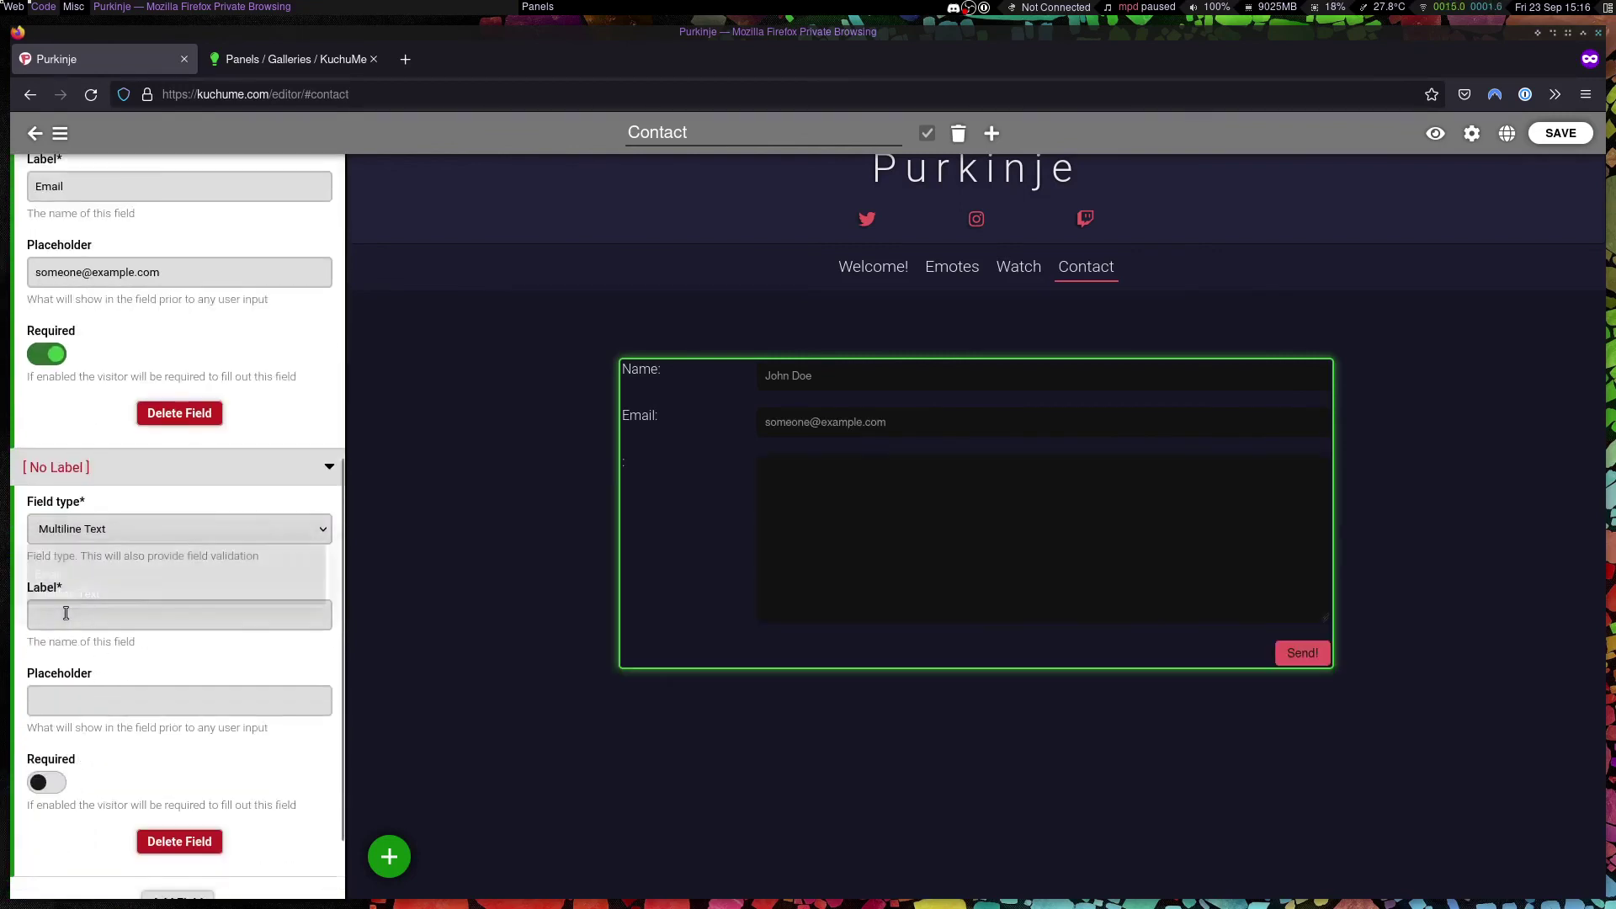
click(62, 615)
text(WHat do you want?)
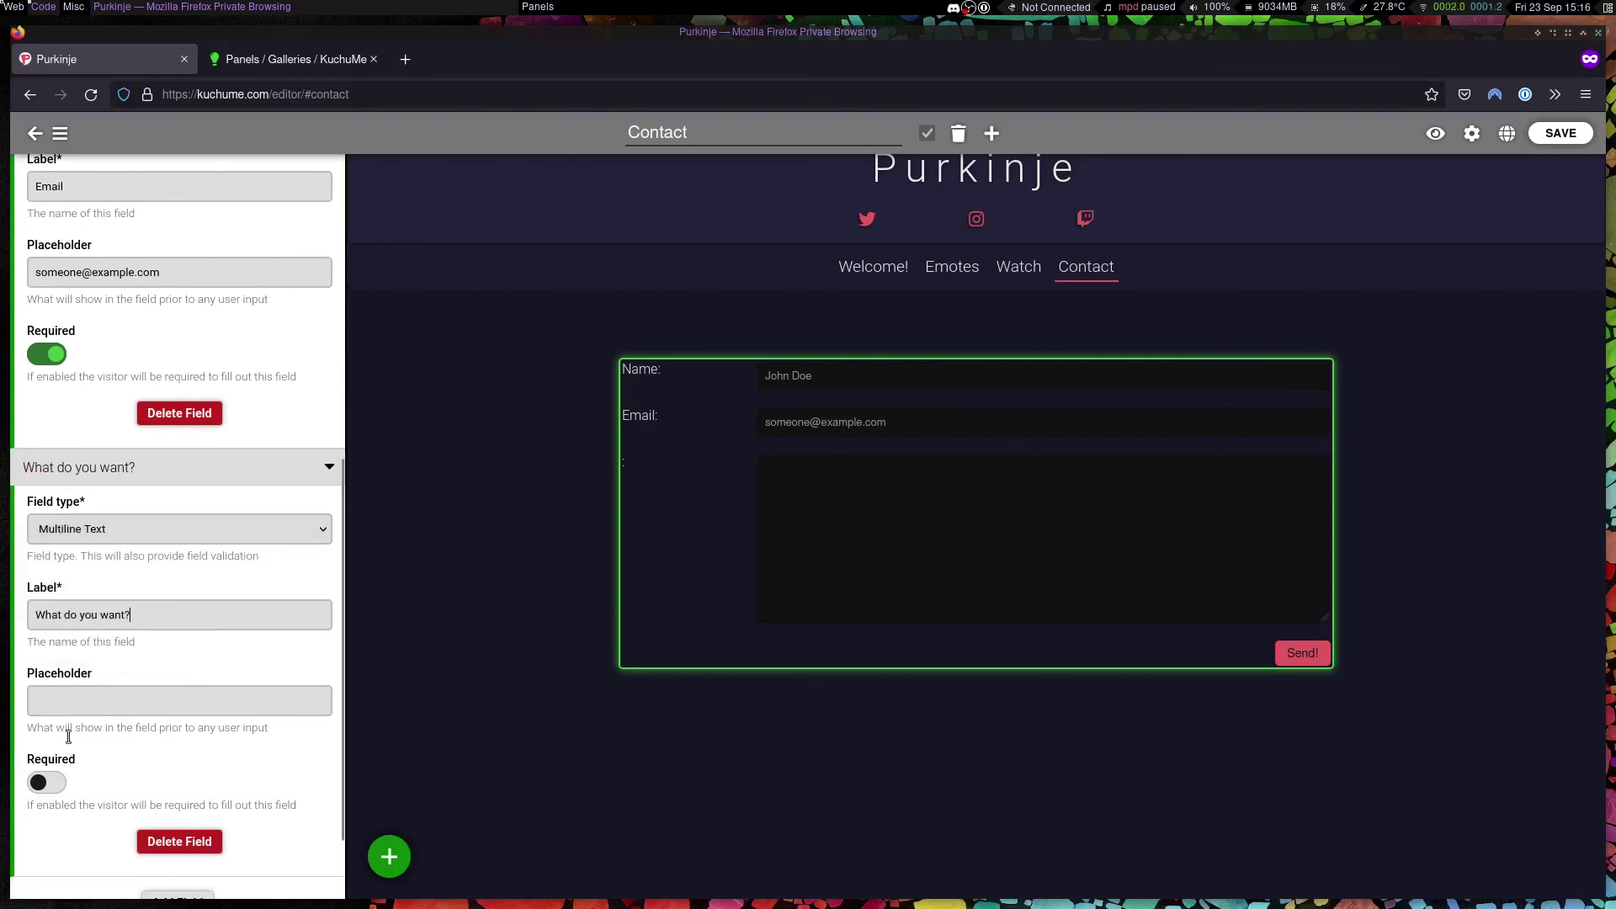
scroll(288, 807, down, 2)
scroll(288, 807, down, 2)
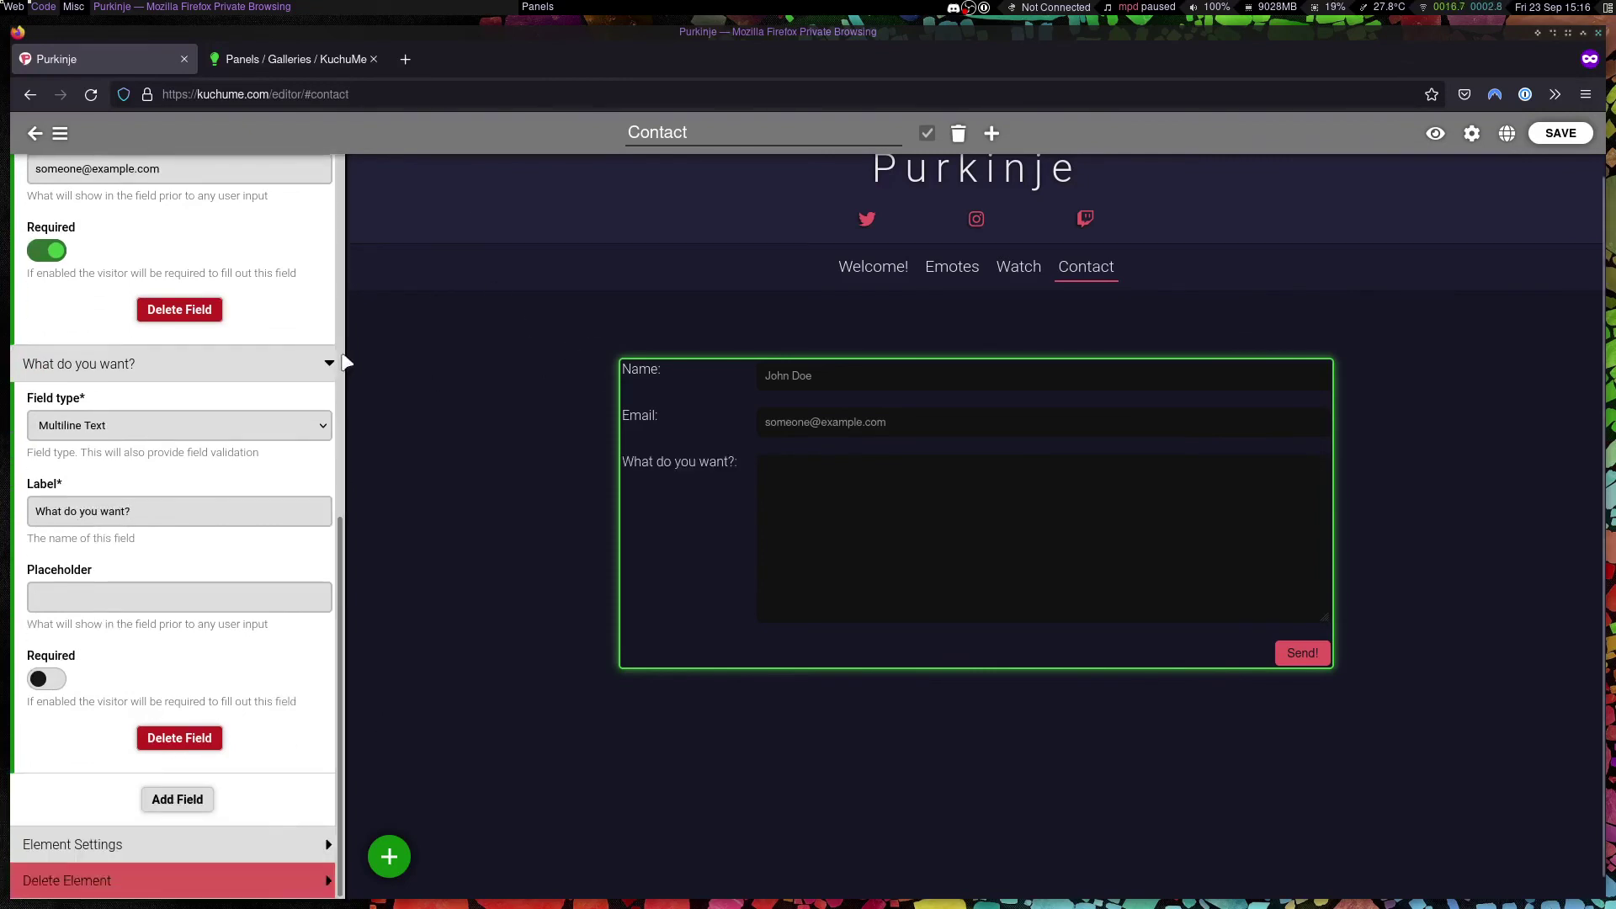
- Add a text element with '# Contact' and 'Fill out this form and I will respond within 24 hours!'
click(389, 856)
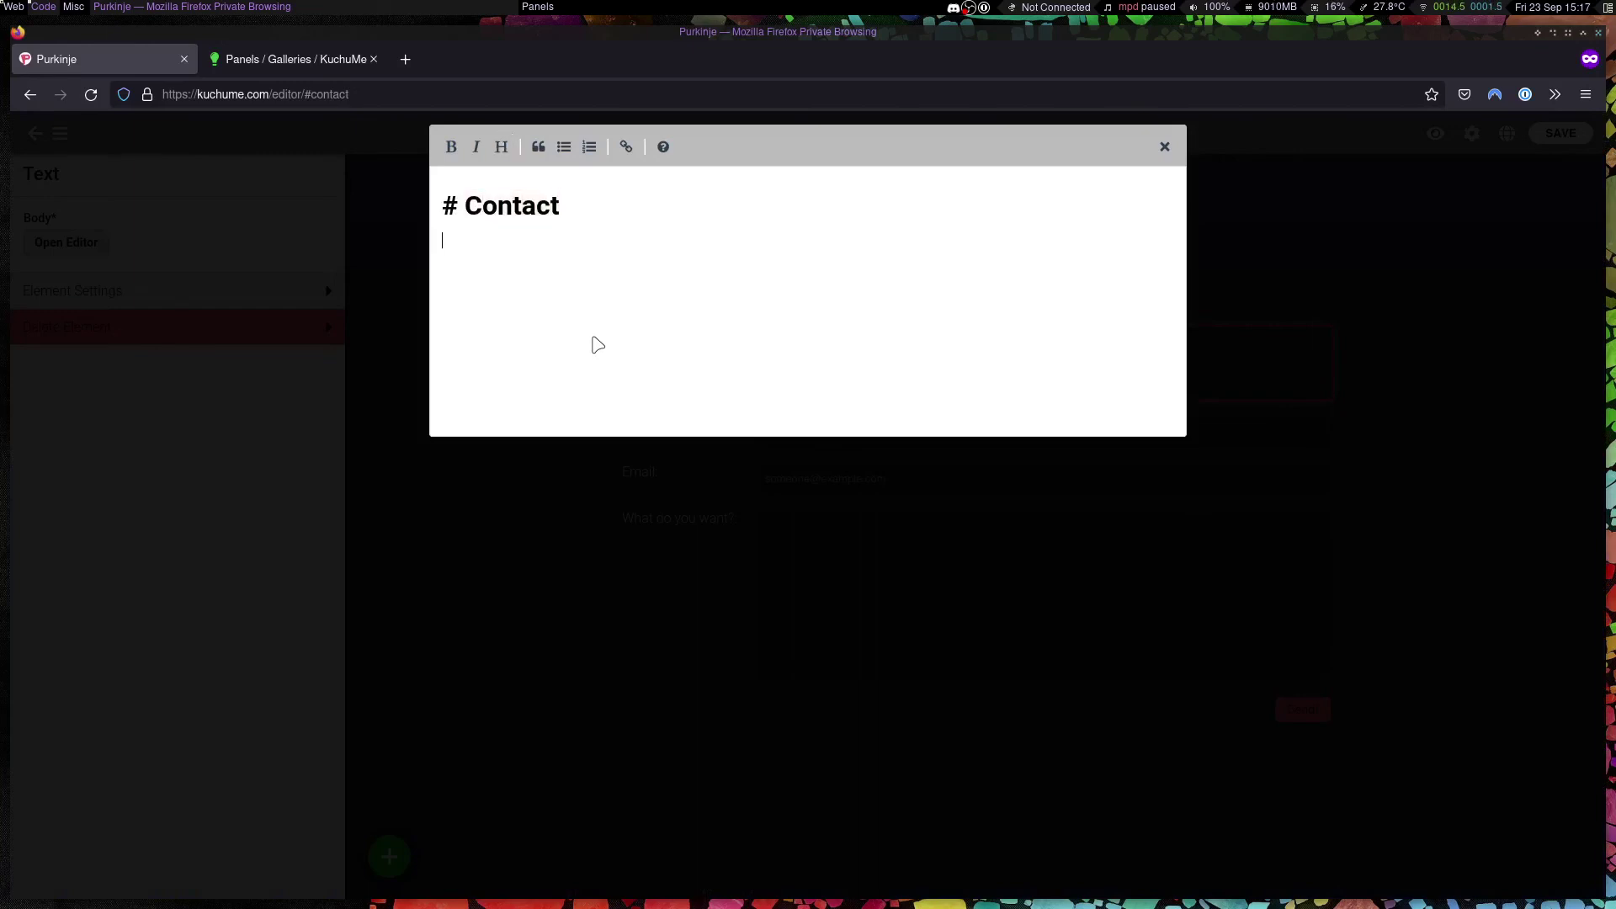
text(ill out this form and I wi)
text(ll respond wit)
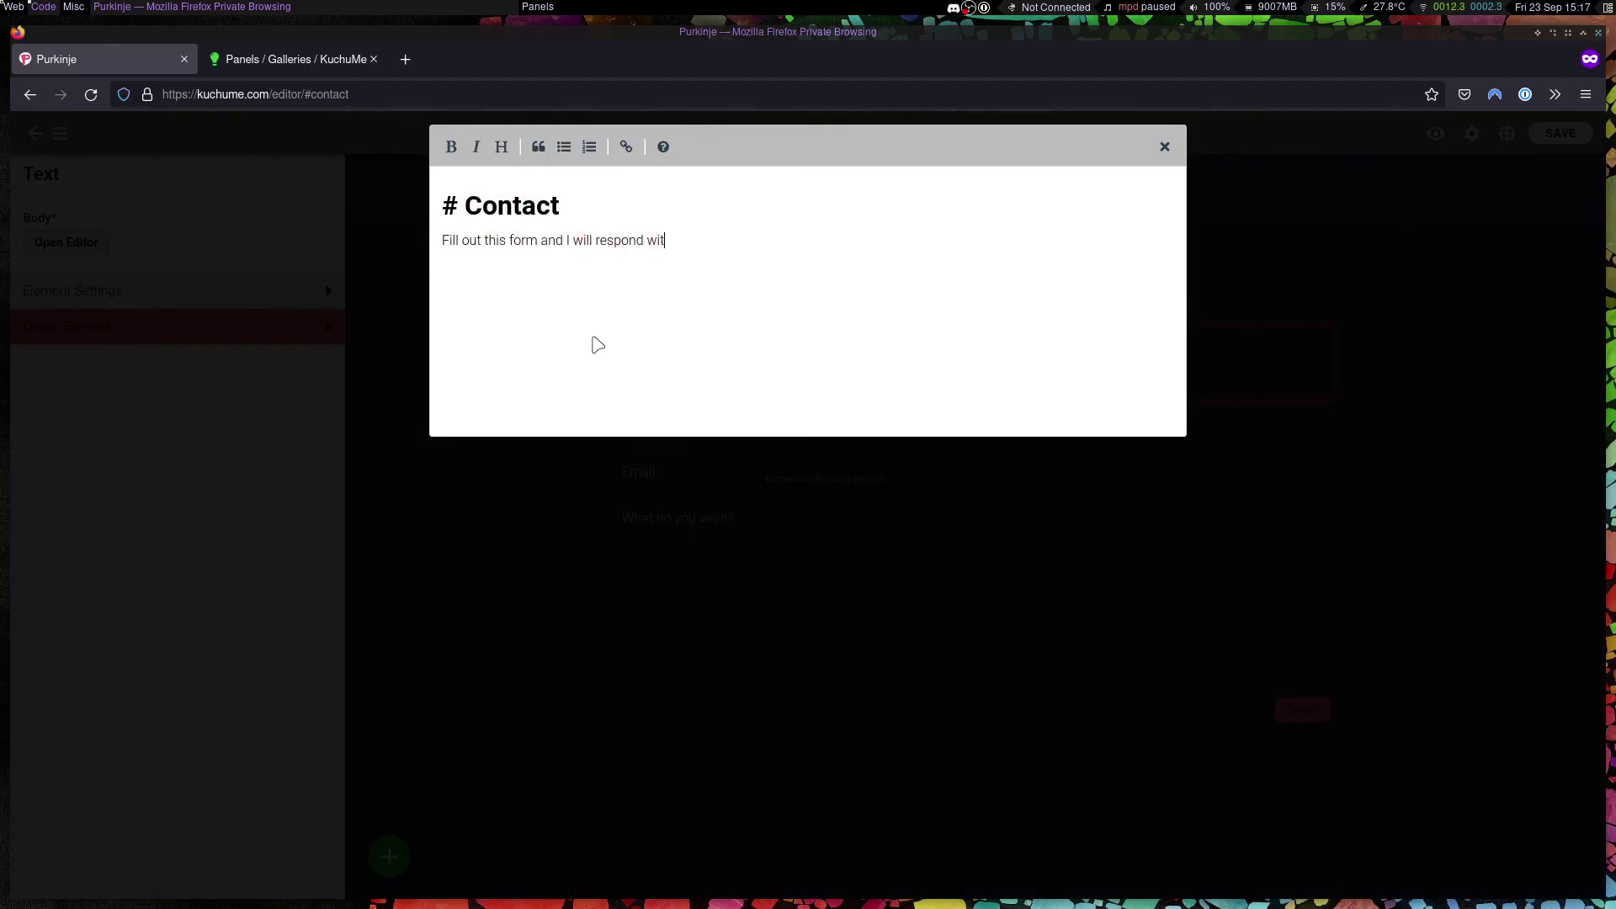
text(4 hours!)
click(1165, 146)
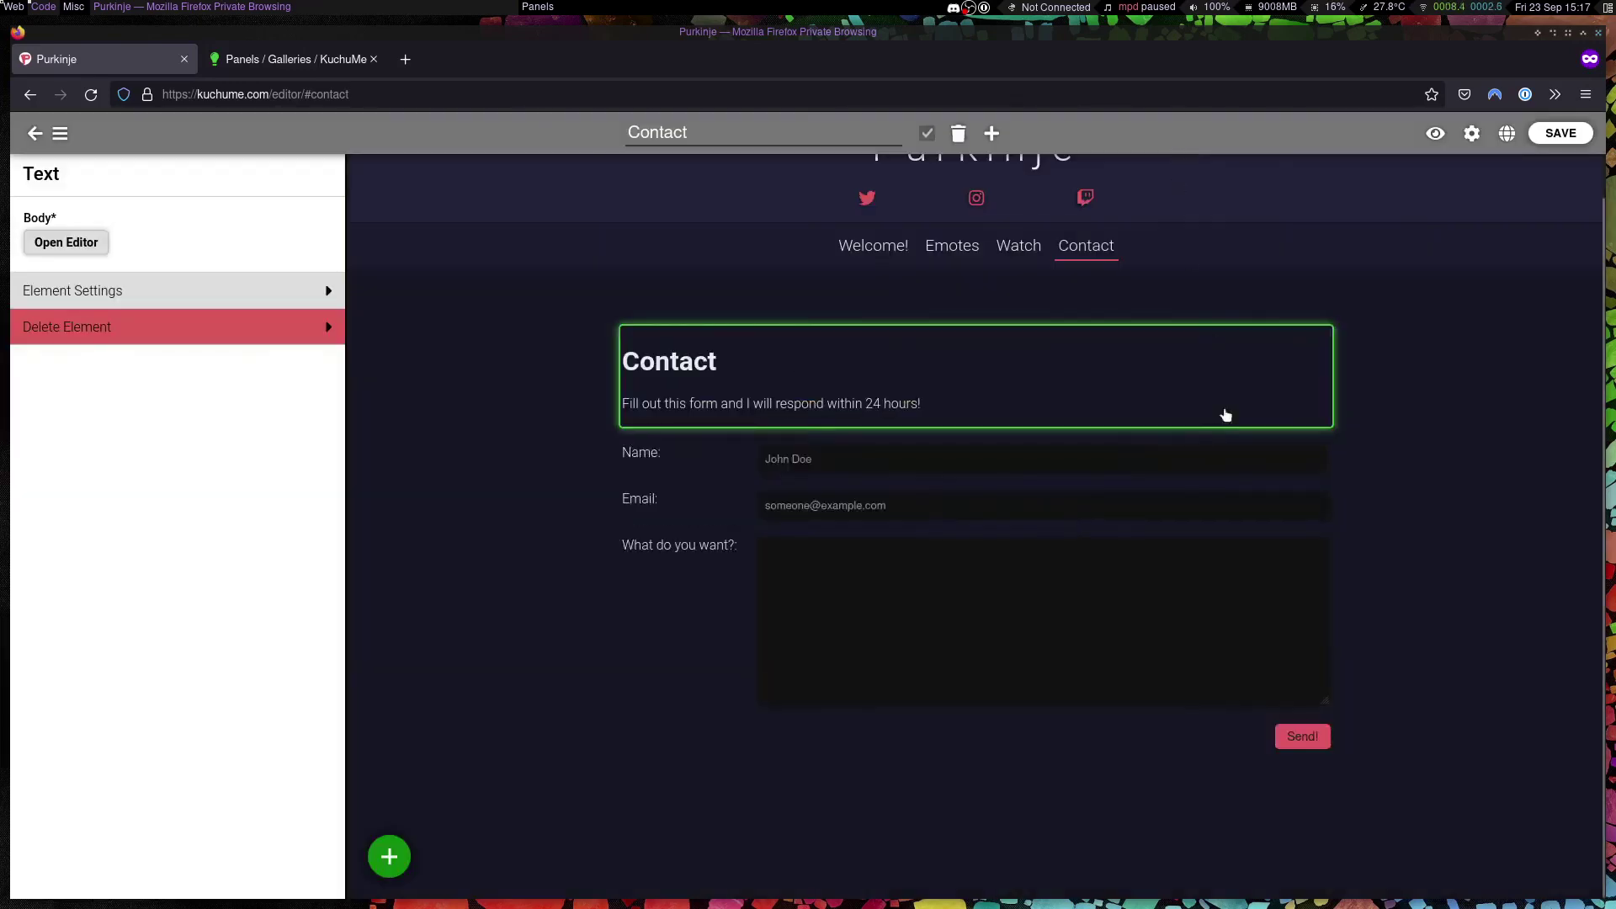
- Review the Welcome!, Watch and Contact pages, save the site, and switch to the other KuchuMe tab
scroll(1254, 316, up, 1)
click(1086, 296)
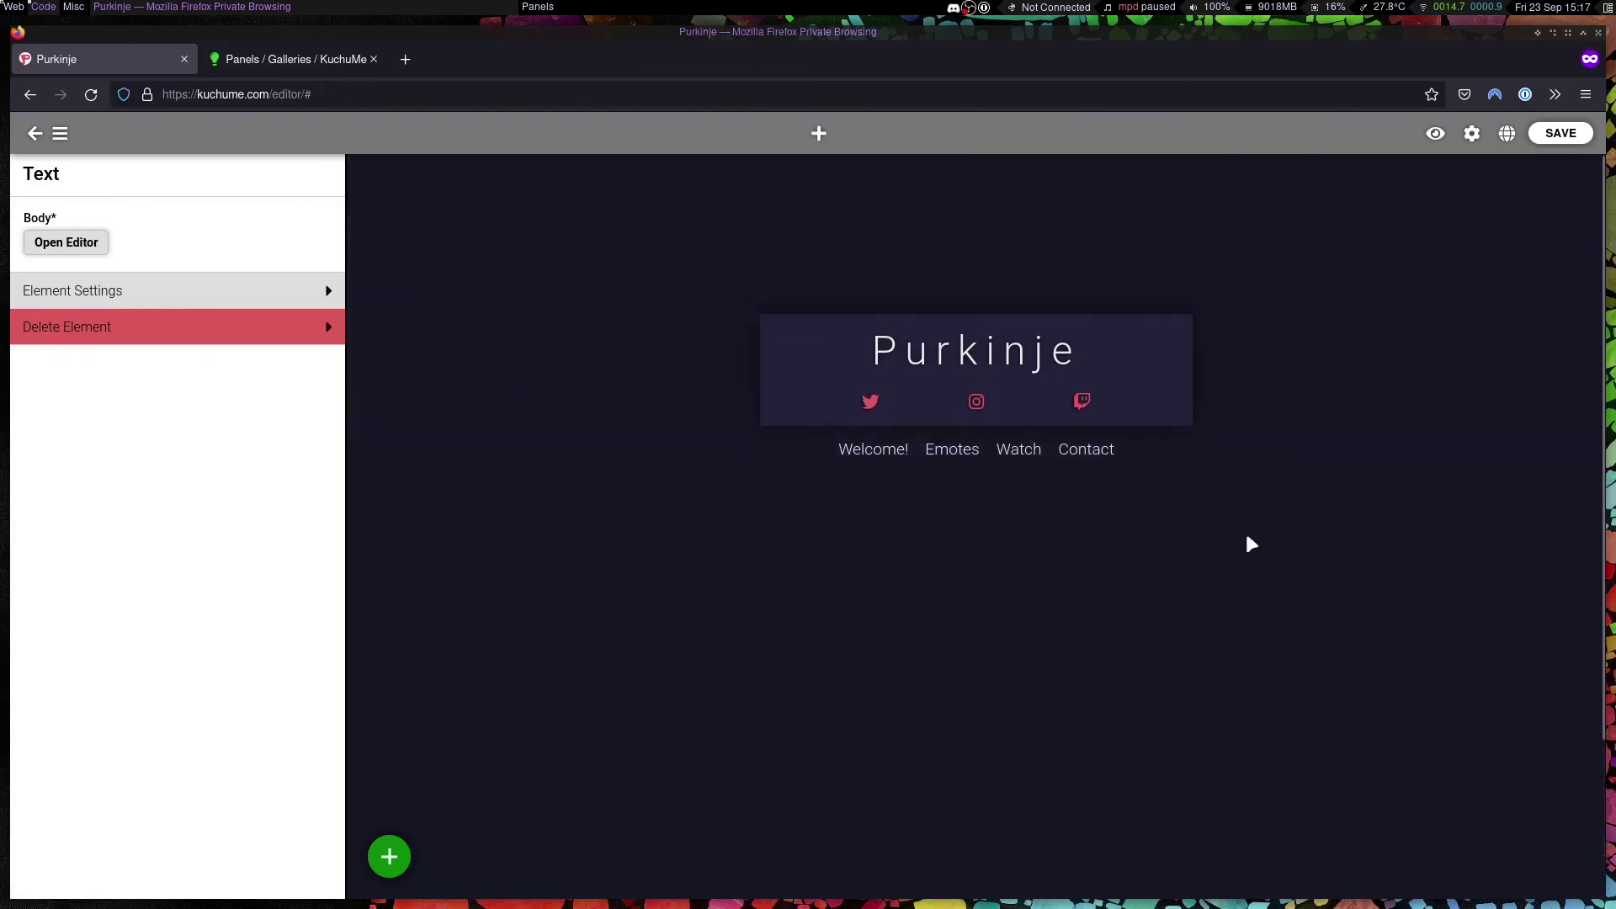
click(857, 454)
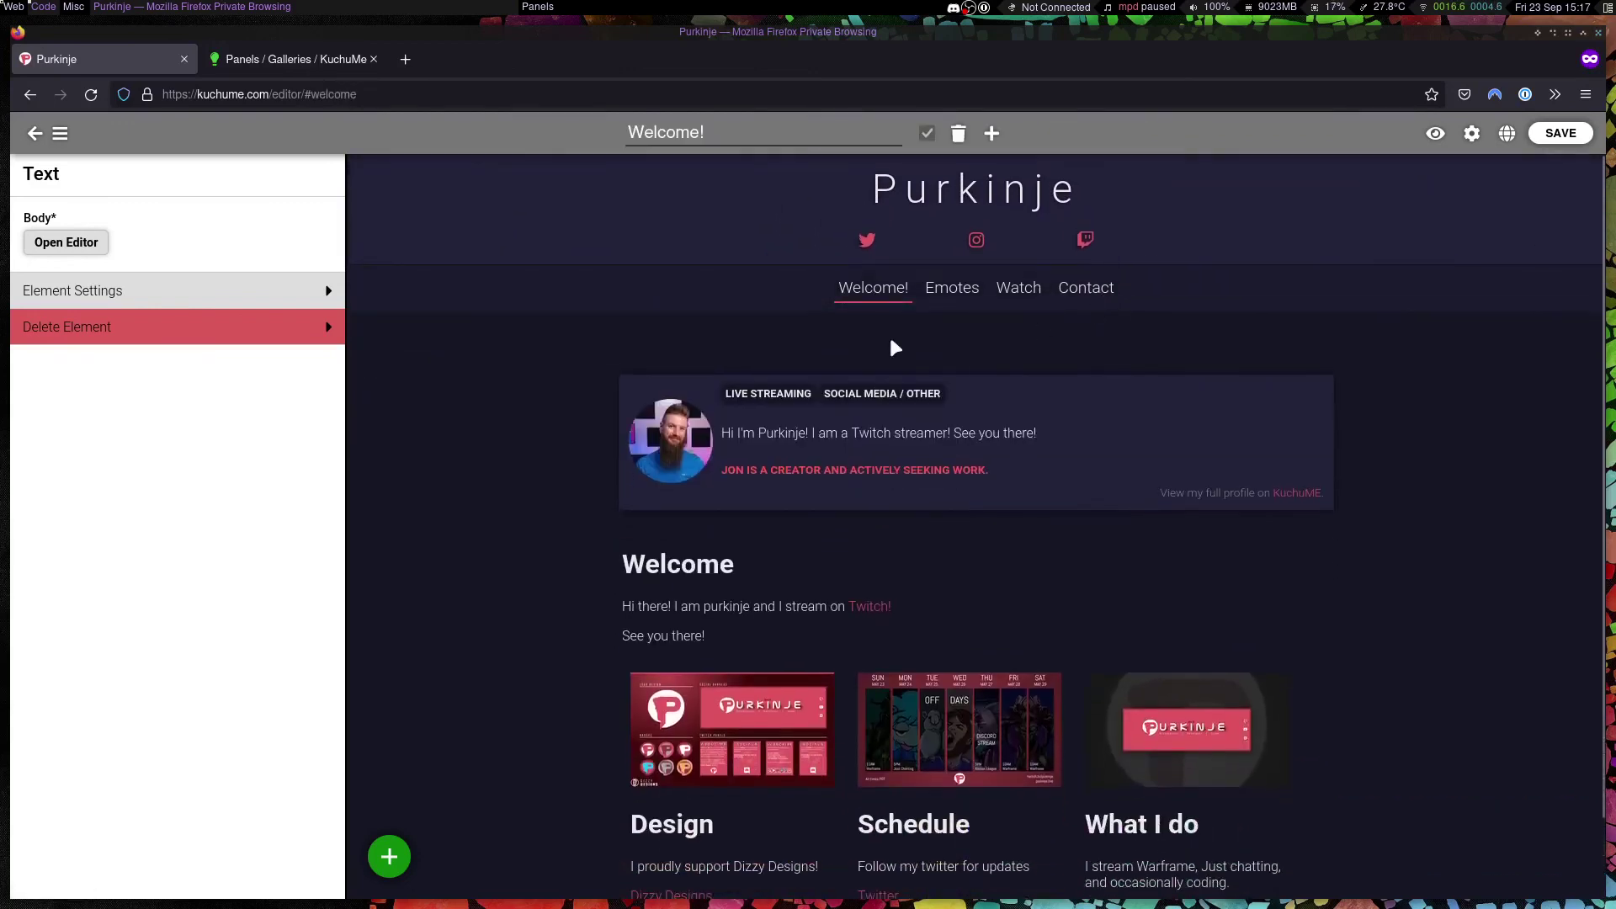
click(1041, 290)
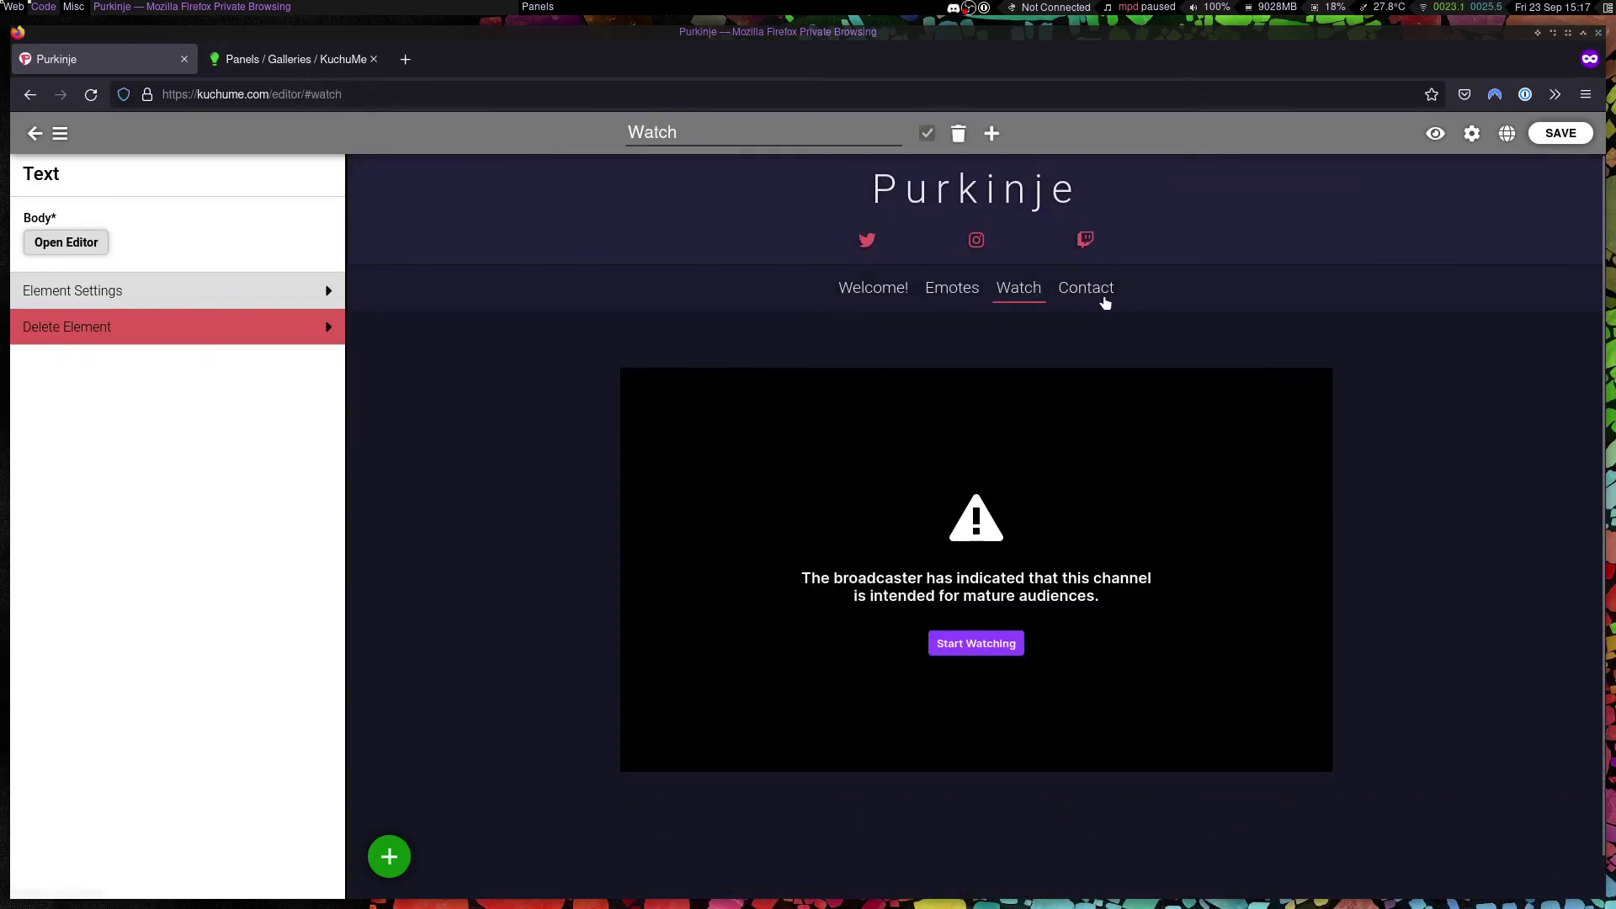
click(1094, 297)
click(1019, 290)
click(943, 293)
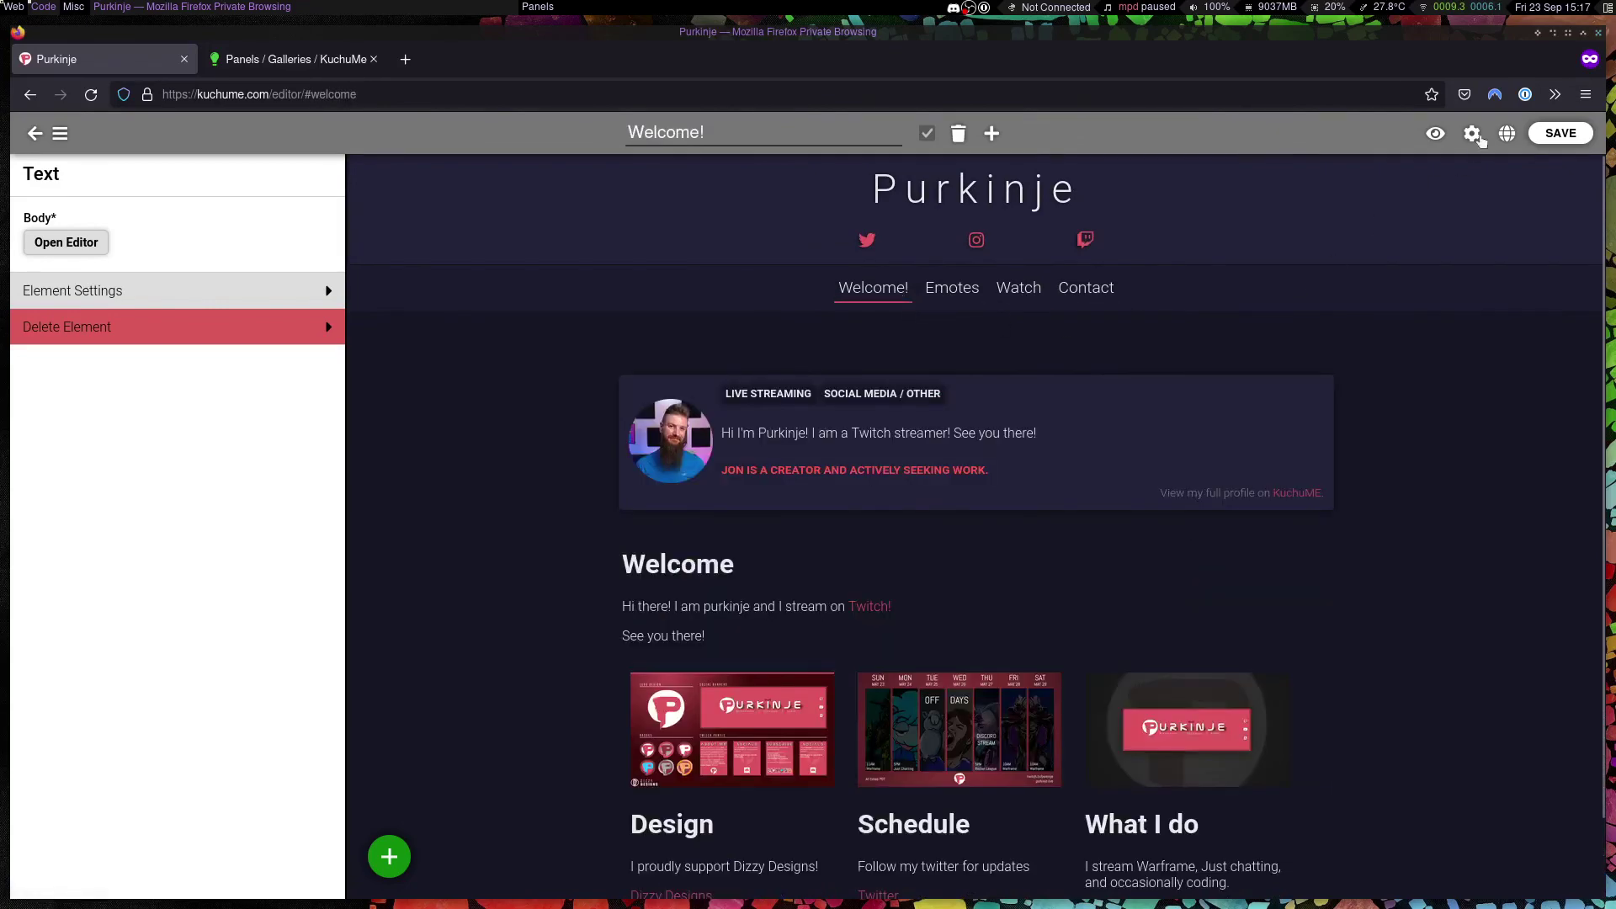
click(1546, 138)
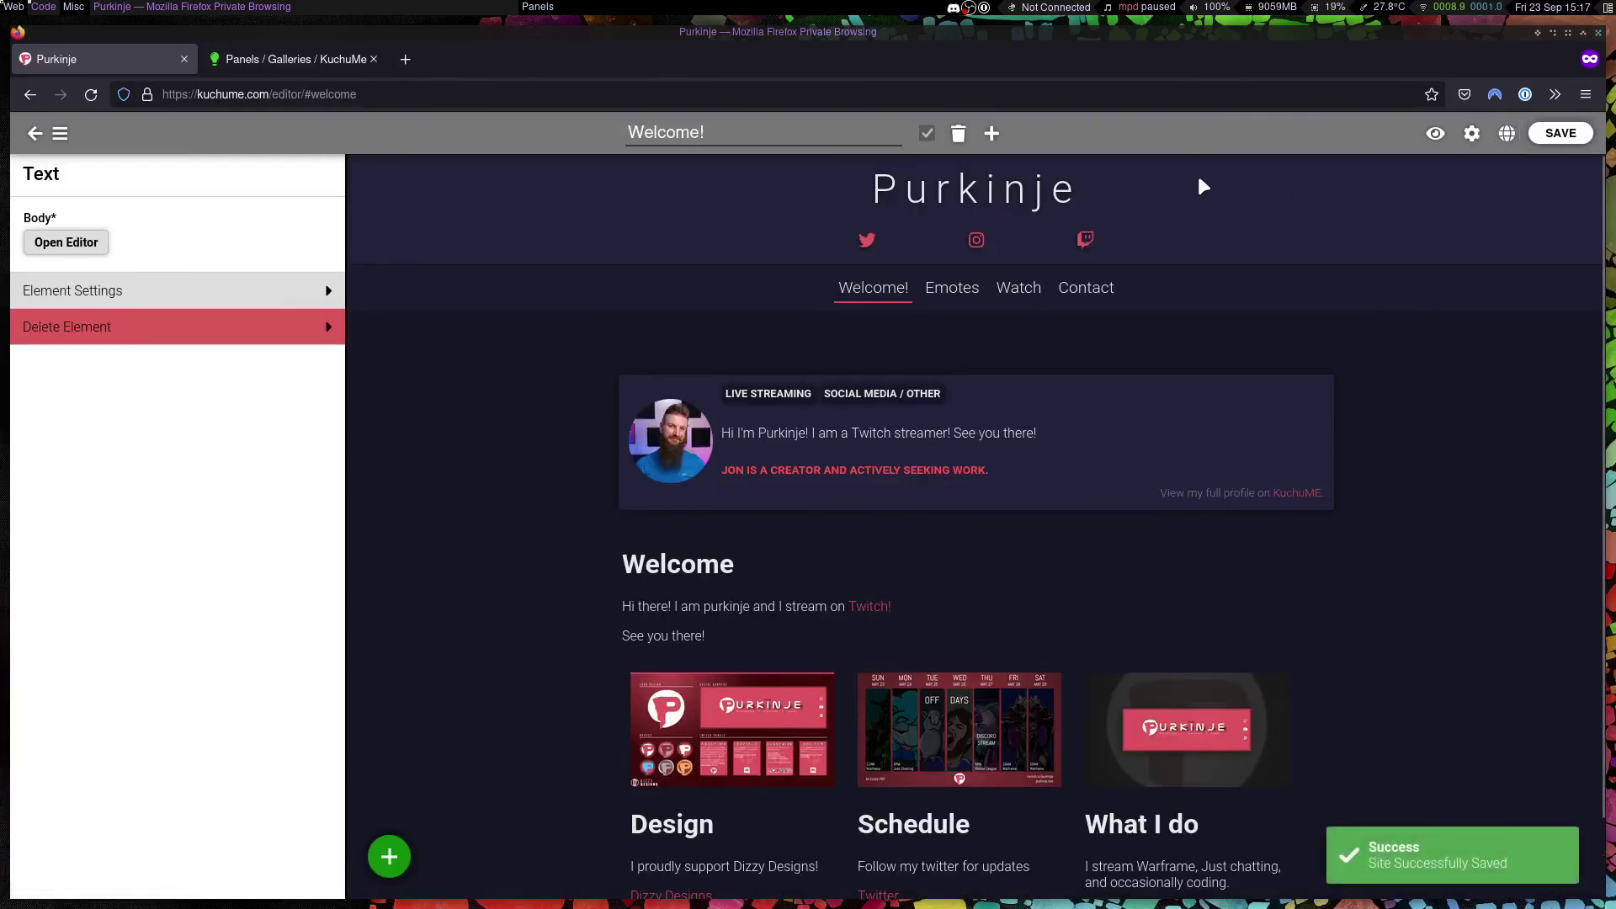
click(290, 59)
- Copy the Purkinje site's public URL and load it in a new browser tab
click(482, 139)
click(270, 447)
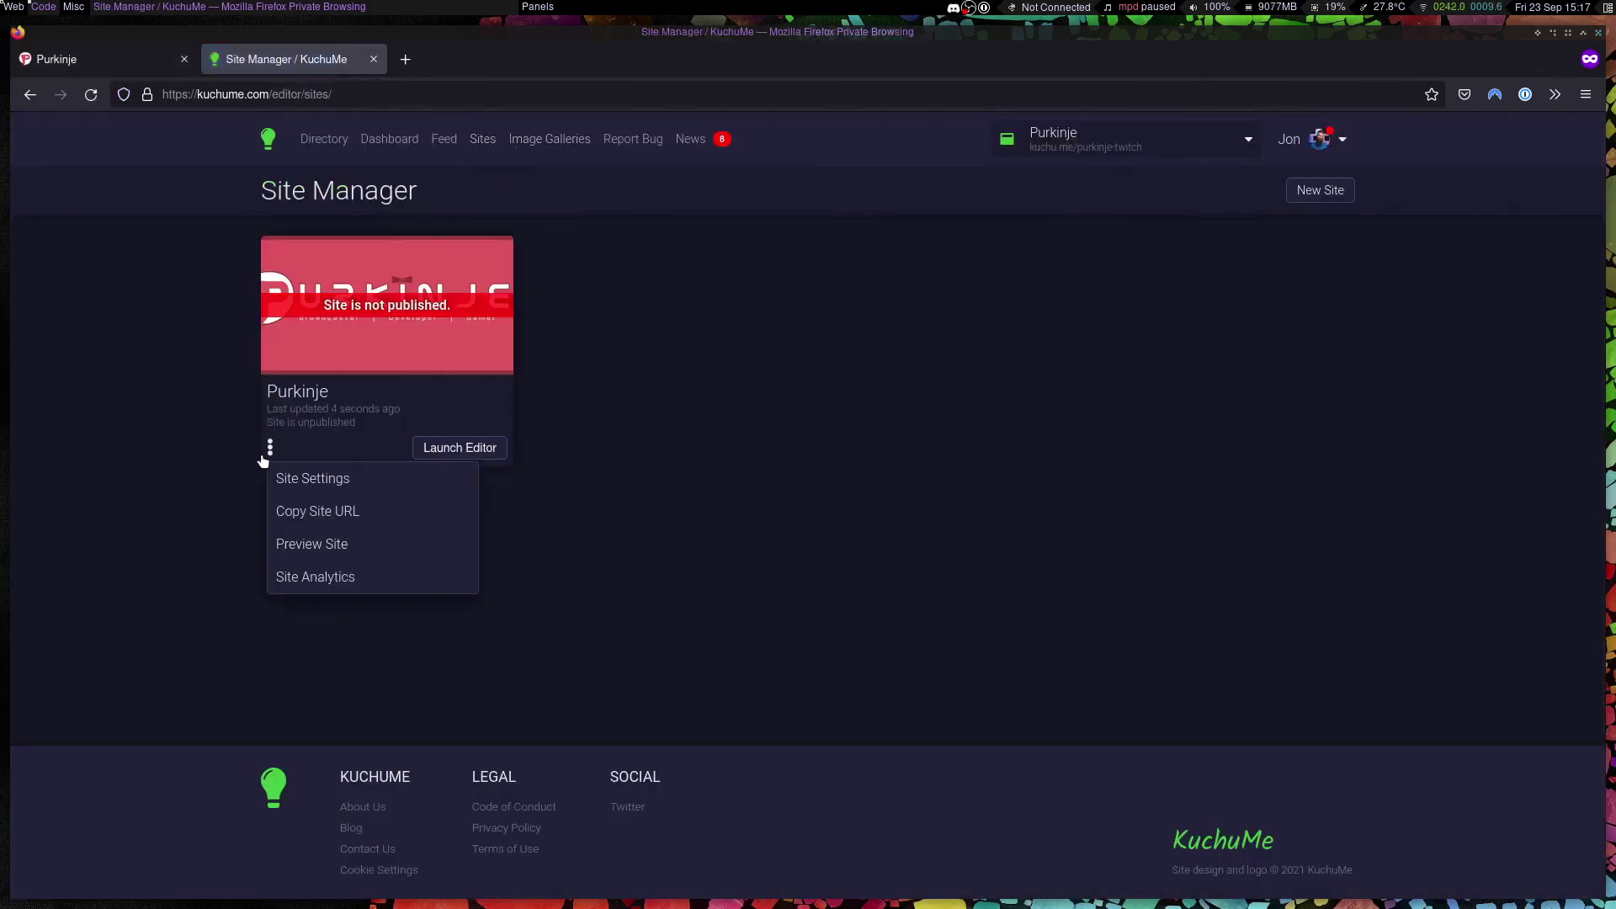
click(308, 509)
key(ctrl+t)
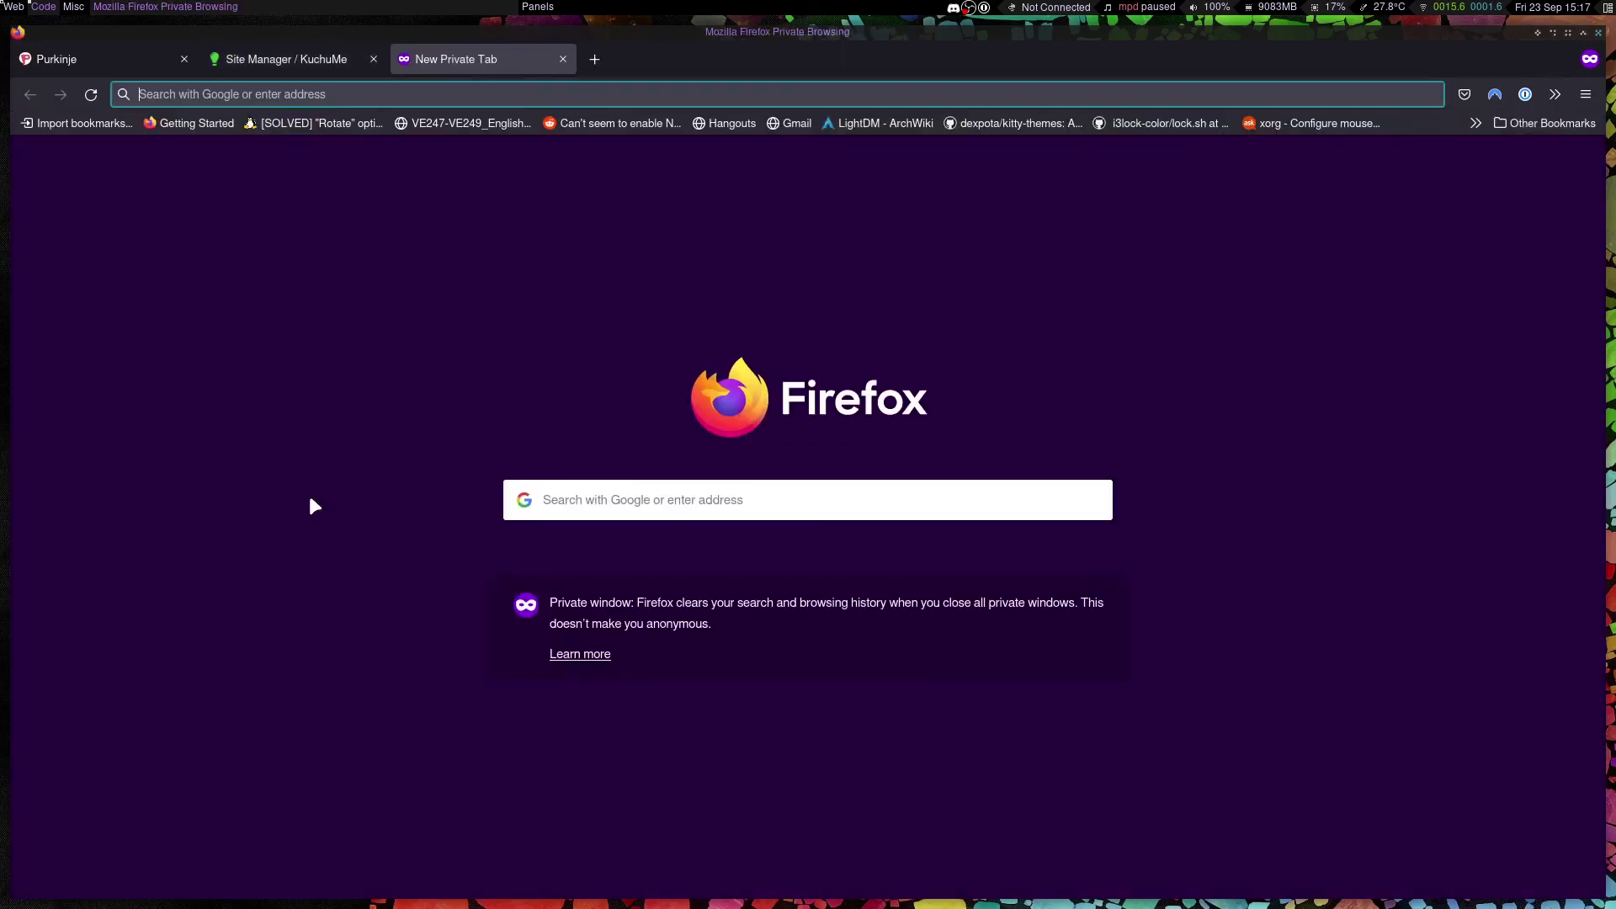
key(ctrl+v)
key(Return)
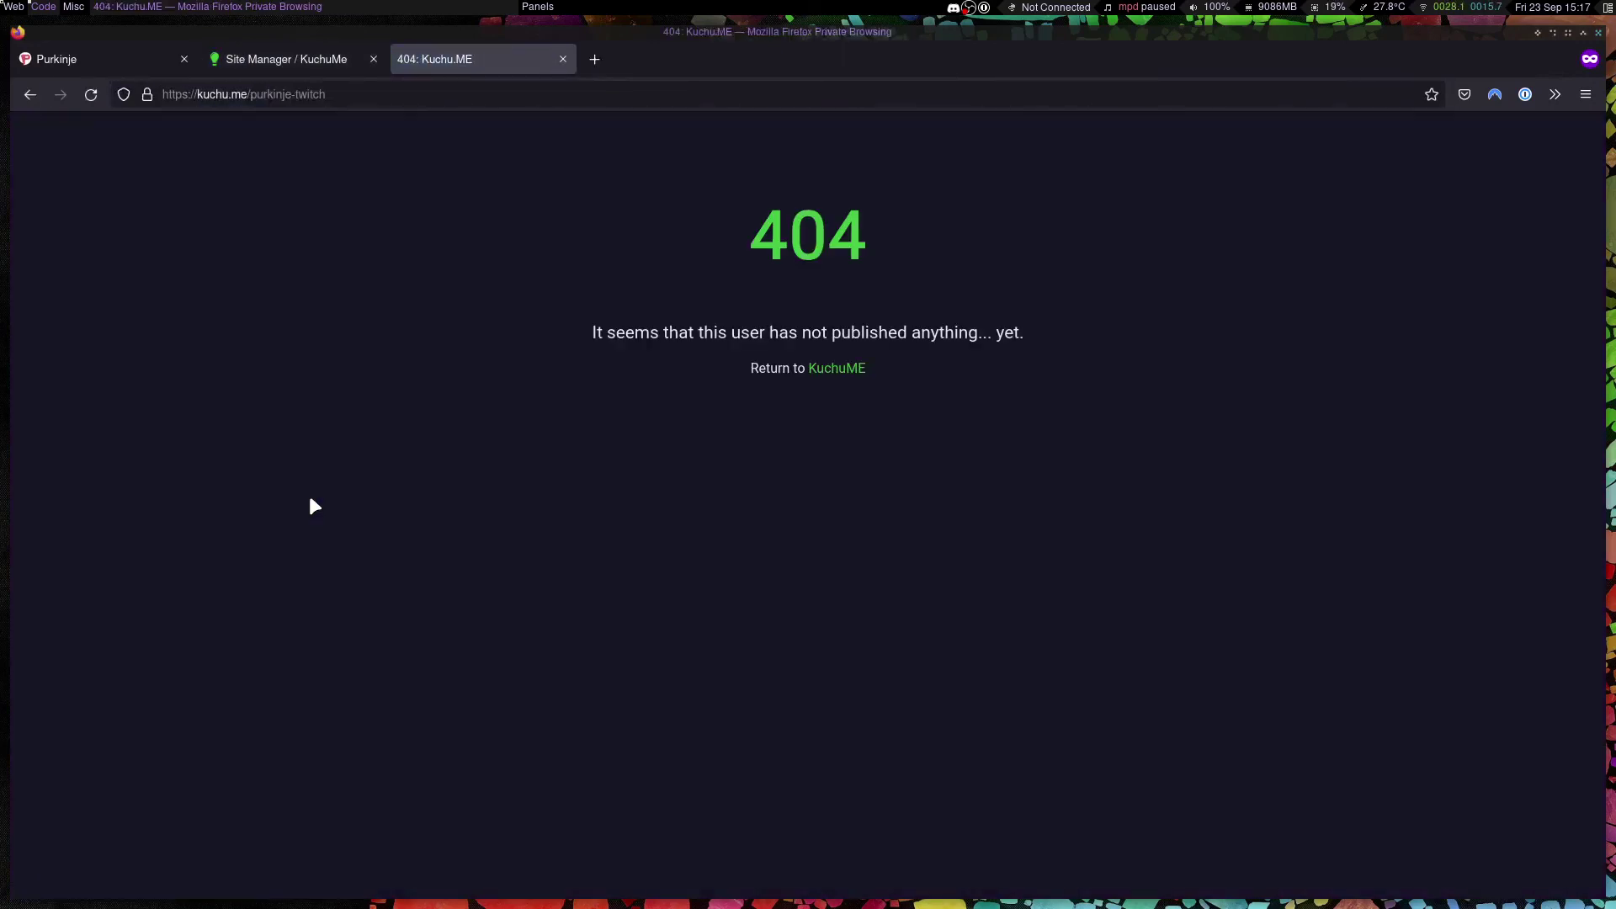
- Back in the site editor, publish the Purkinje site and confirm
click(62, 61)
click(1561, 133)
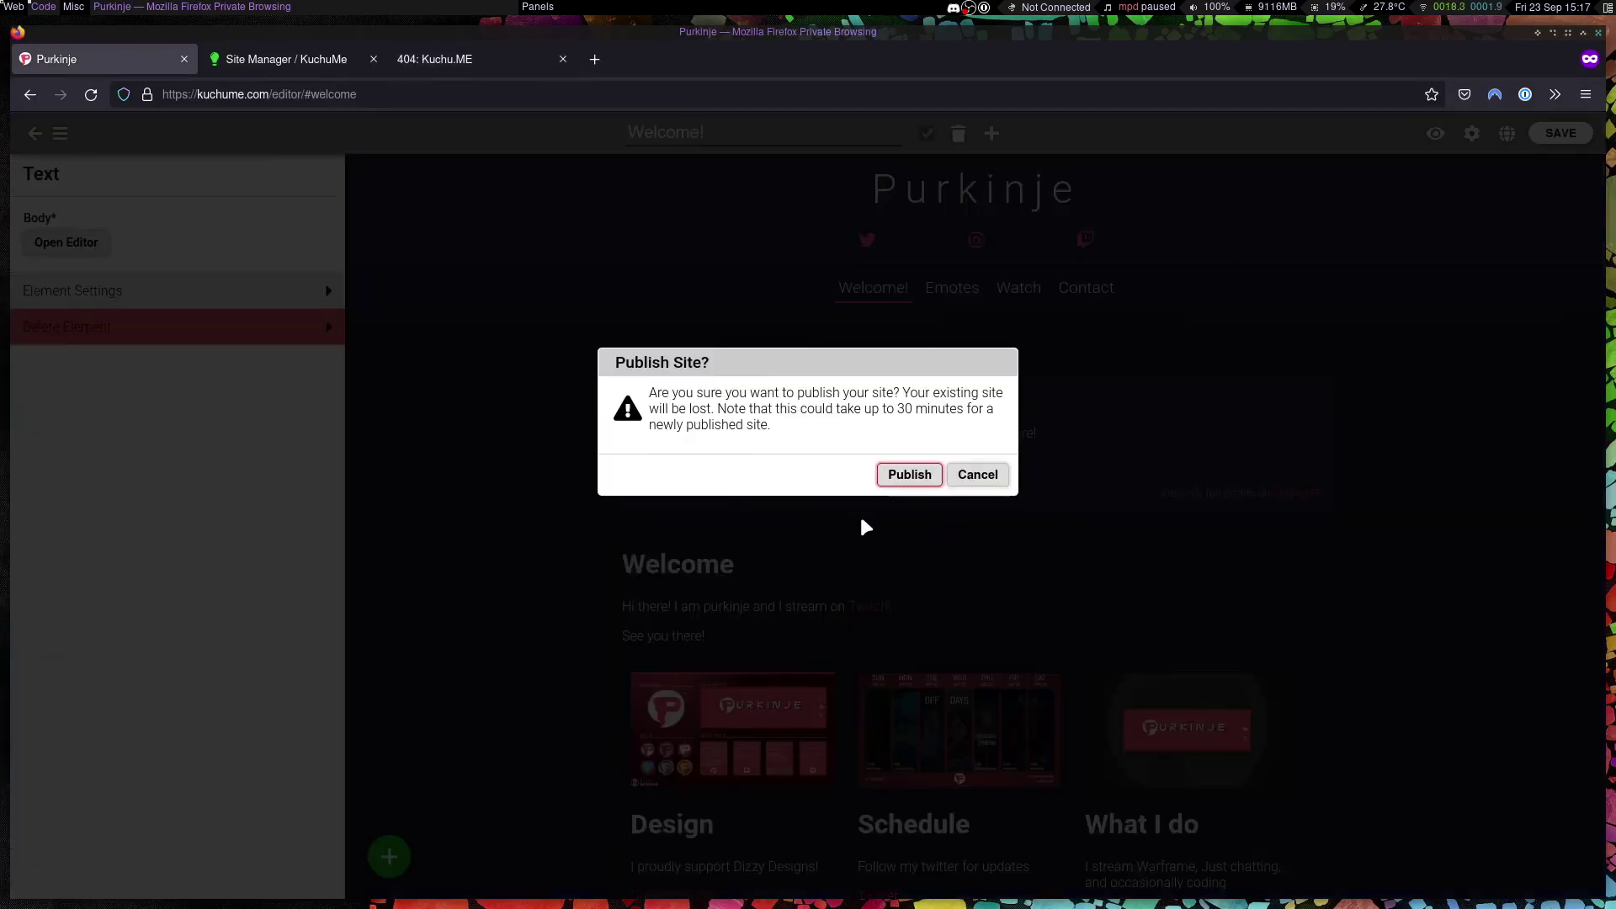
click(915, 477)
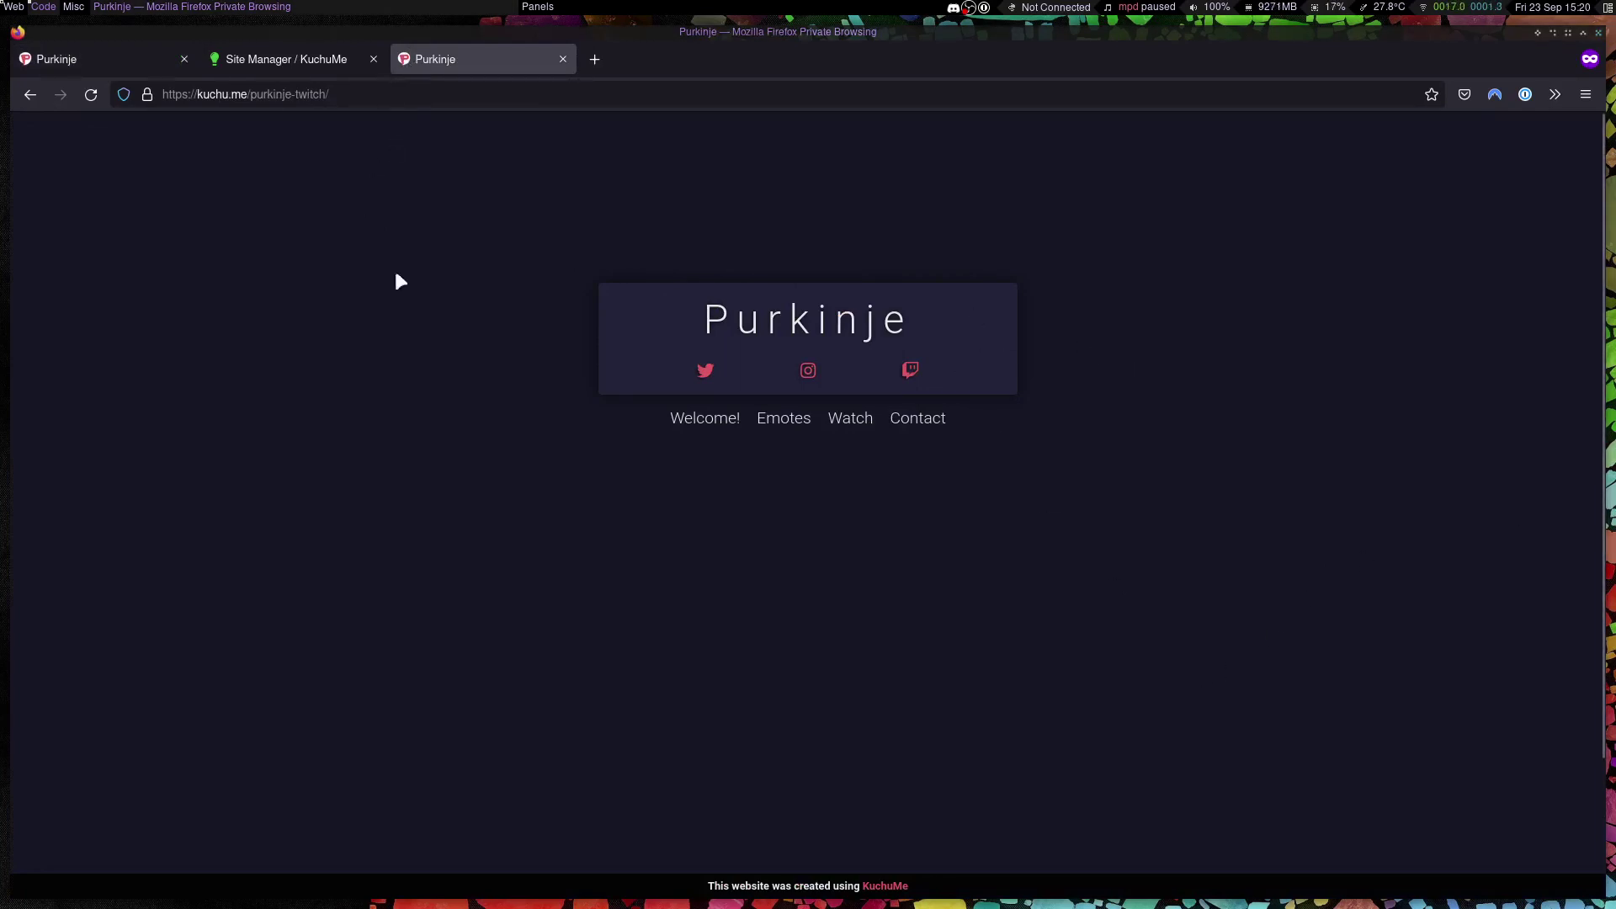
- View the live site's Welcome! page, Emotes gallery and Contact form in turn
click(710, 419)
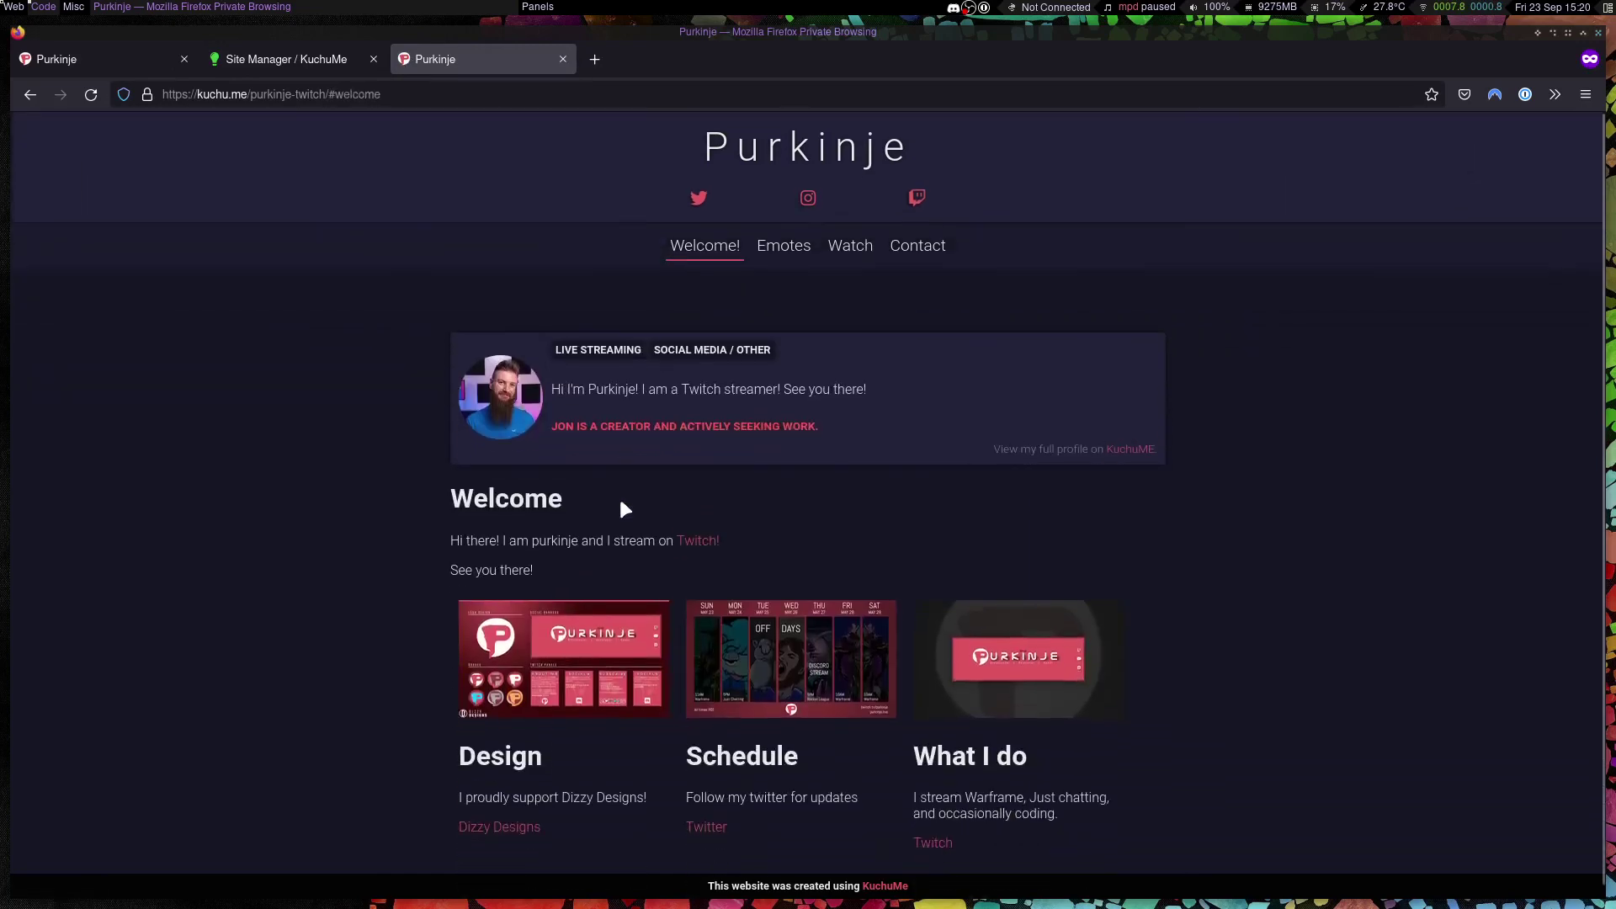
click(802, 240)
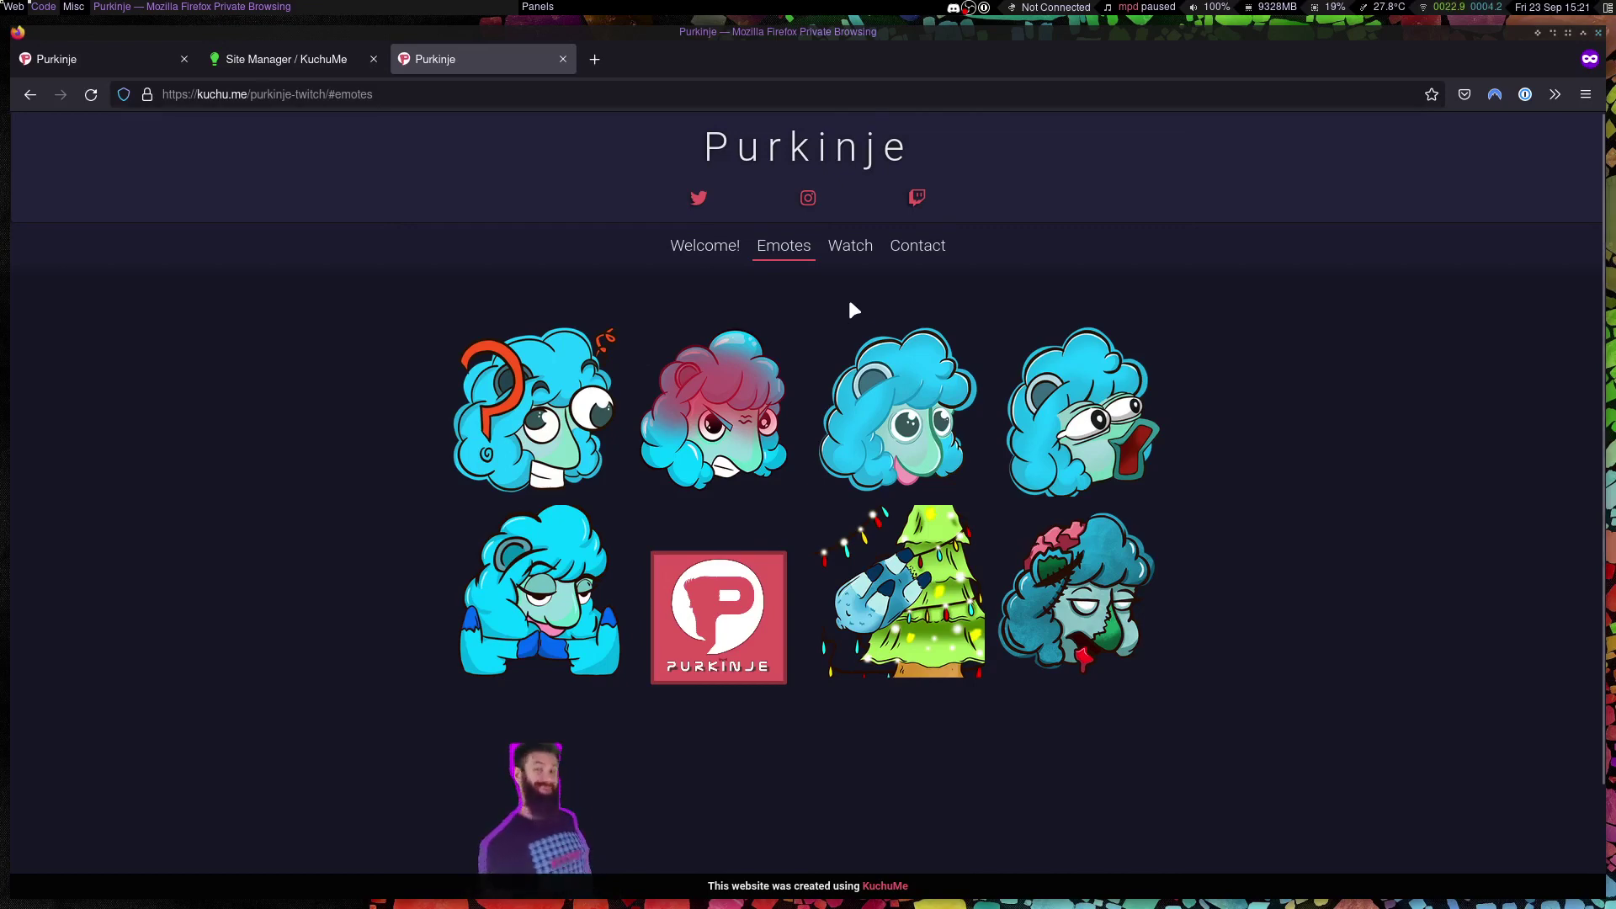
click(903, 249)
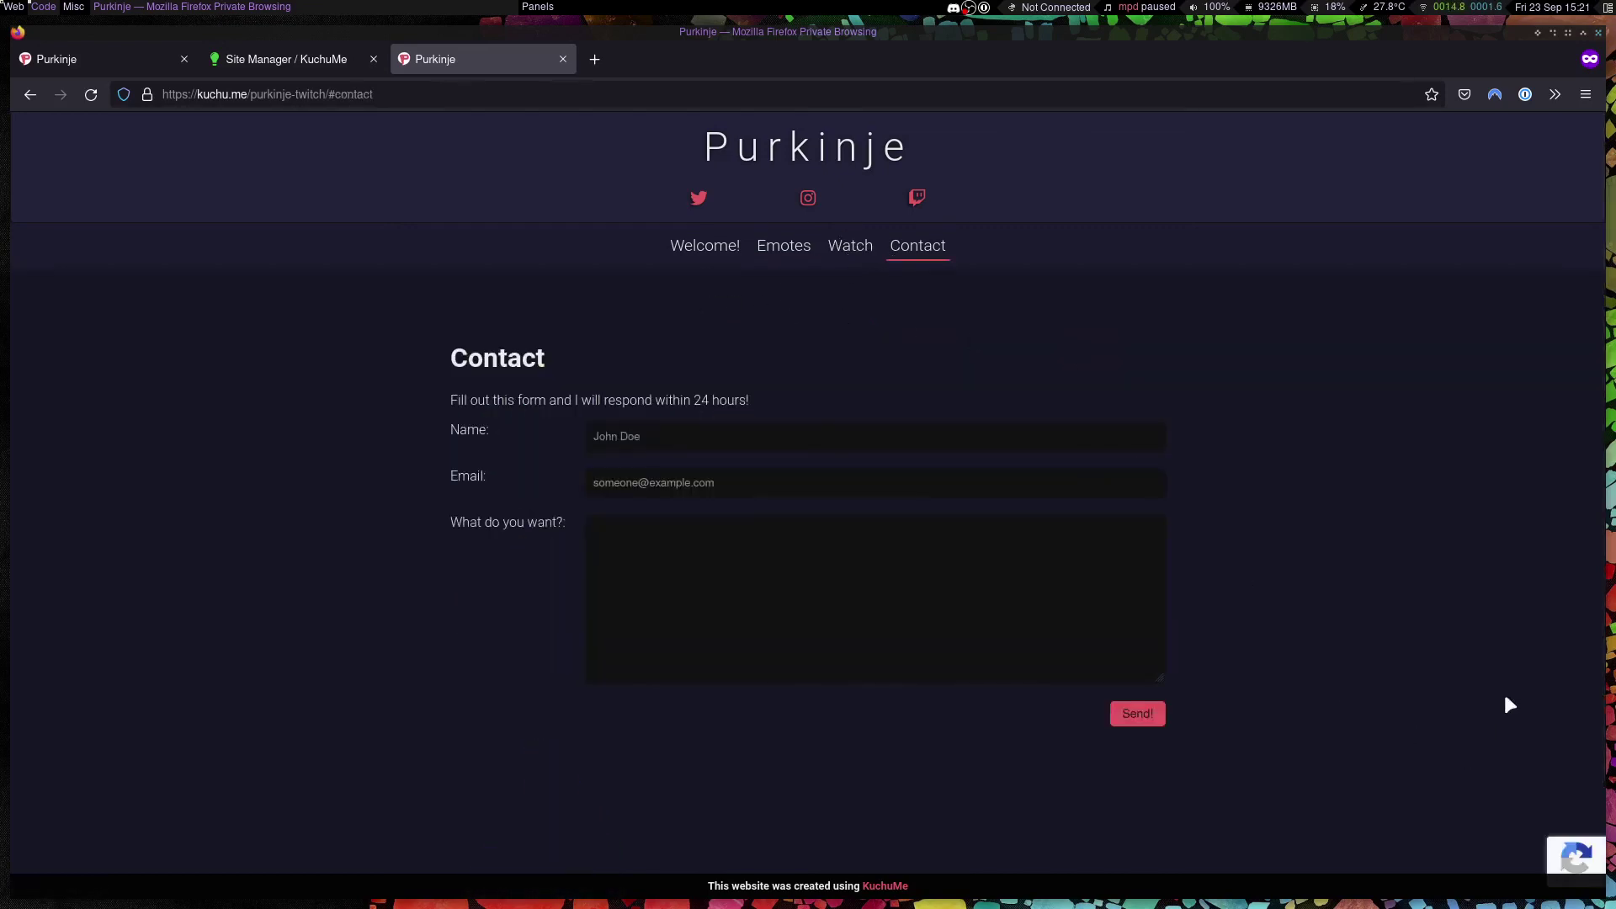